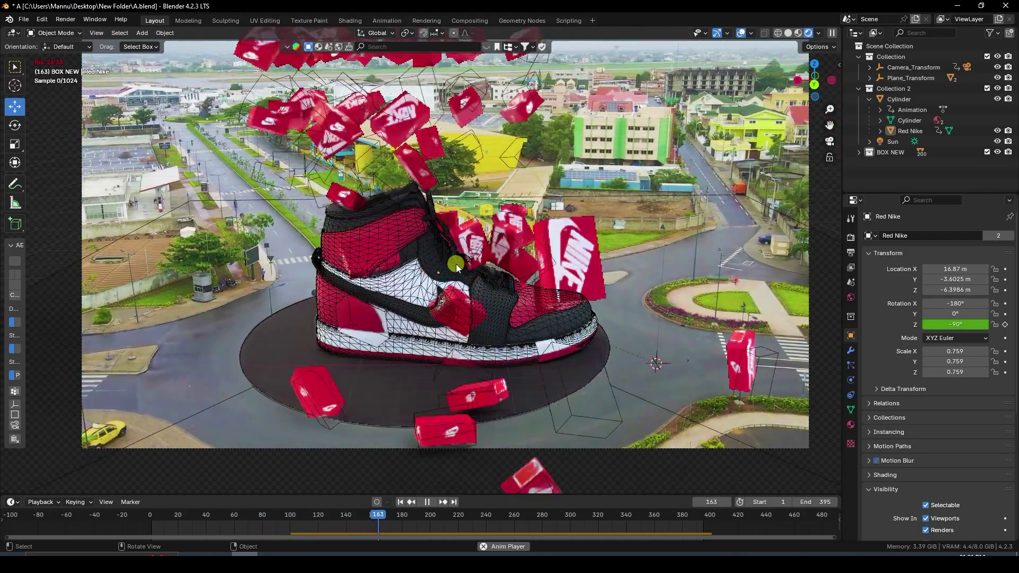
# Step: Stop the animation playback and start a new General file without saving changes to A.blend
pyautogui.click(429, 502)
pyautogui.click(24, 20)
pyautogui.moveTo(35, 32)
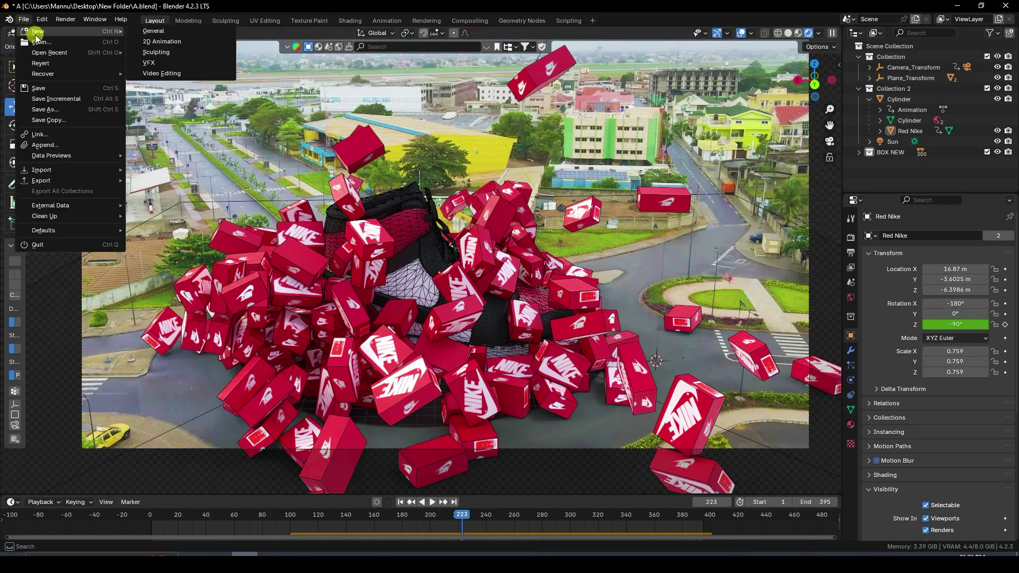
pyautogui.click(178, 31)
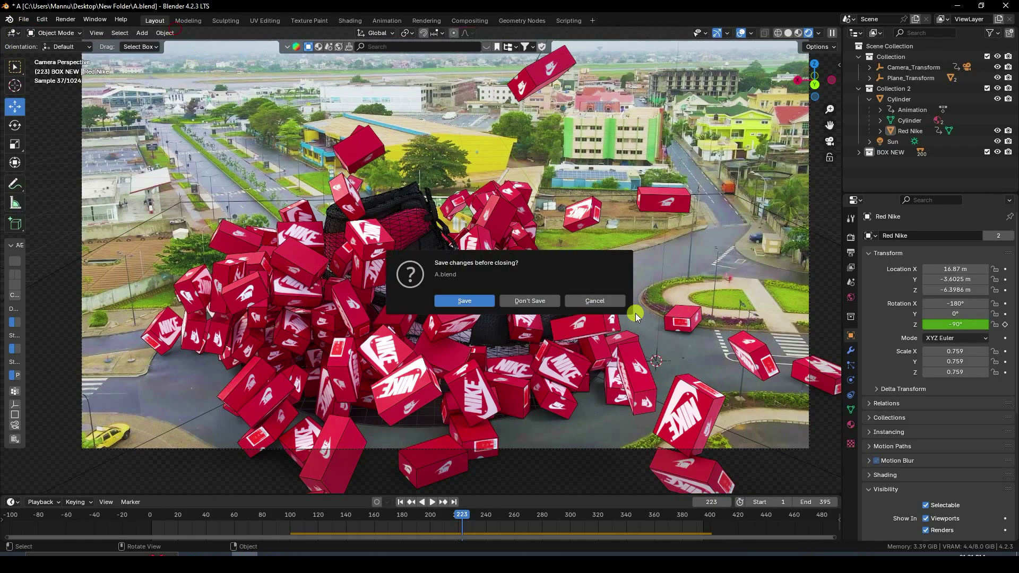
pyautogui.click(519, 299)
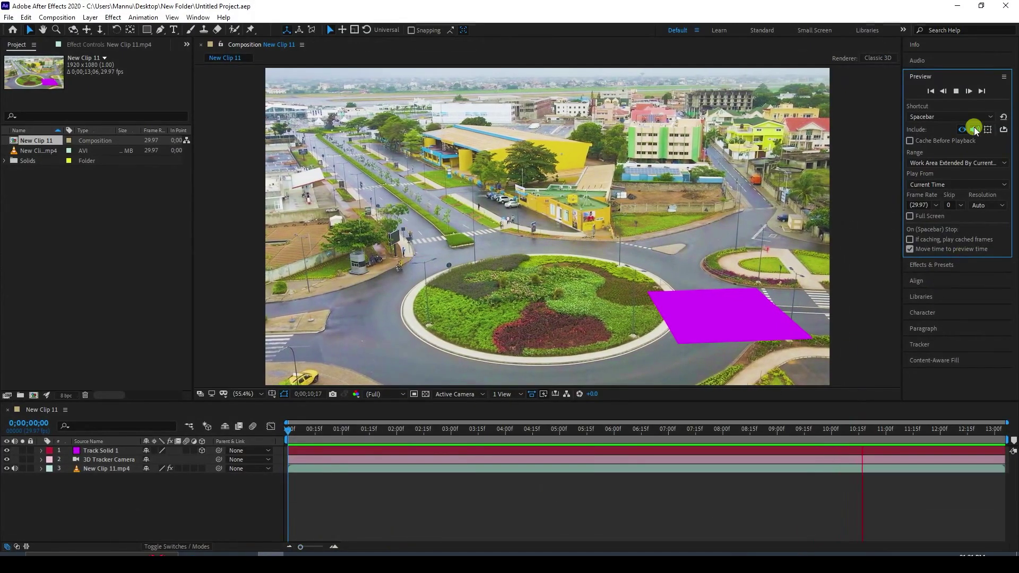
# Step: In After Effects, replay the tracked New Clip 11 composition and start a new project
pyautogui.click(953, 93)
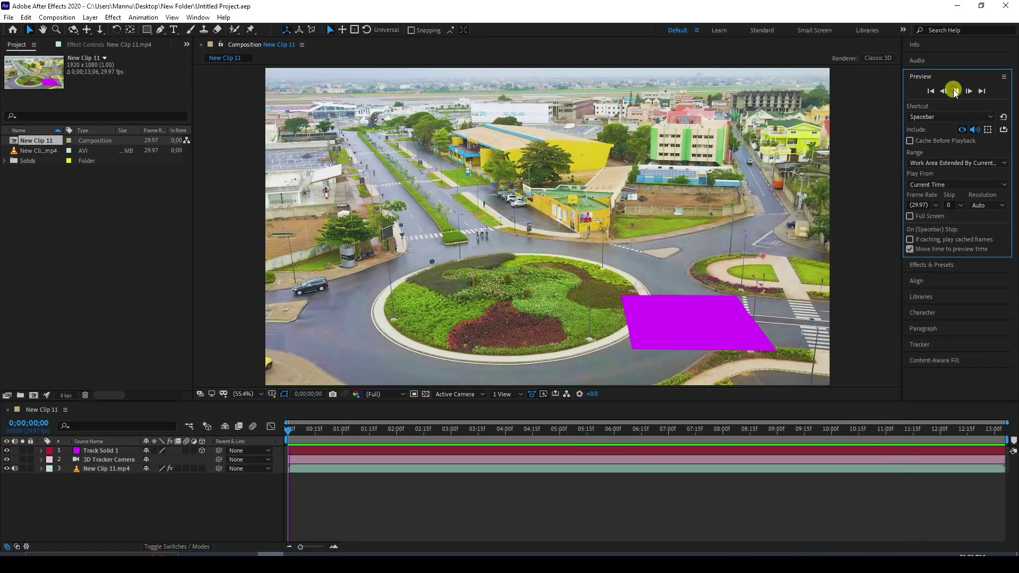
pyautogui.click(955, 93)
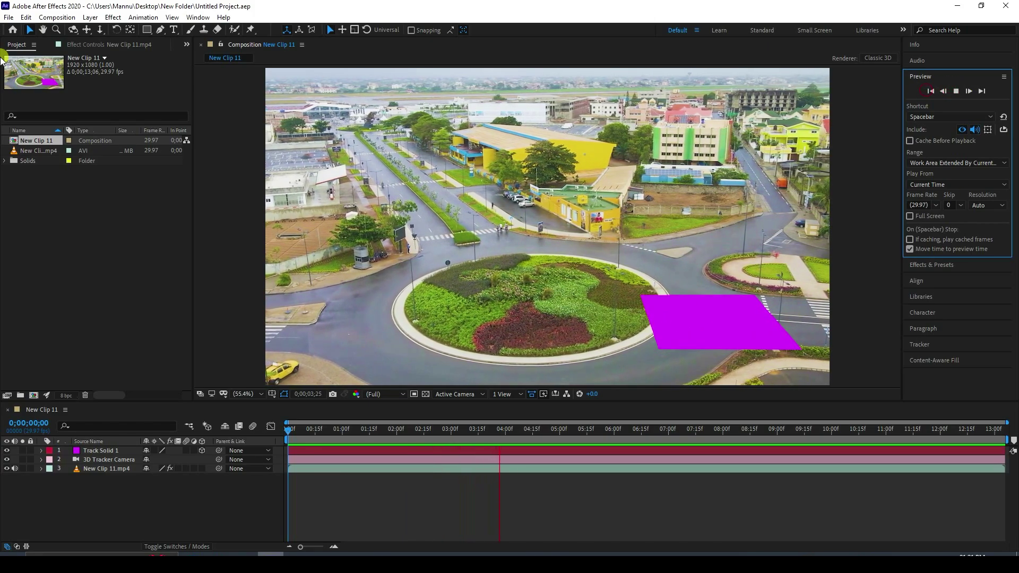
pyautogui.click(9, 17)
pyautogui.moveTo(21, 29)
pyautogui.click(213, 30)
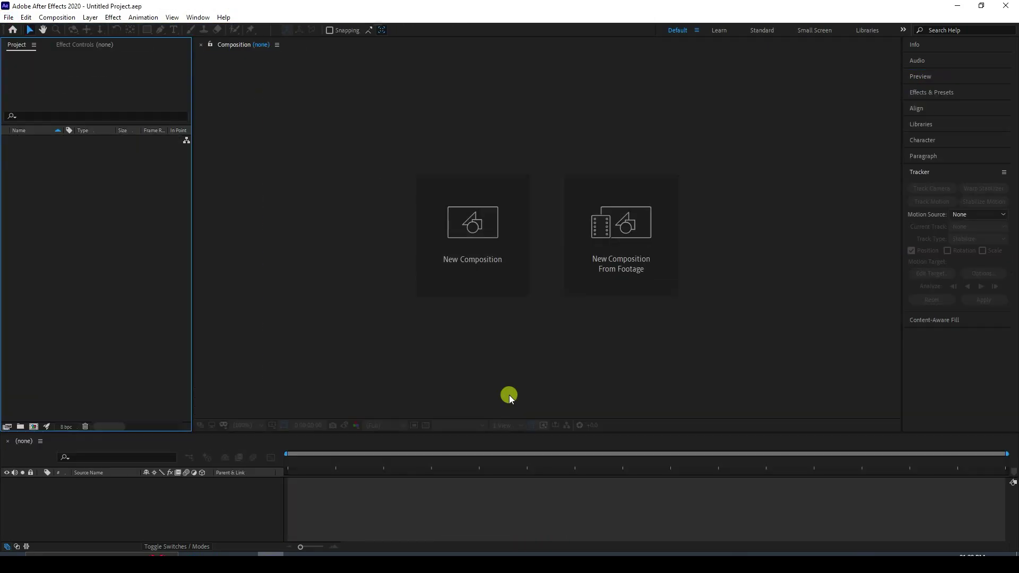
# Step: Create a new composition from the footage file New Clip 11.mp4
pyautogui.click(600, 264)
pyautogui.click(412, 111)
pyautogui.click(415, 361)
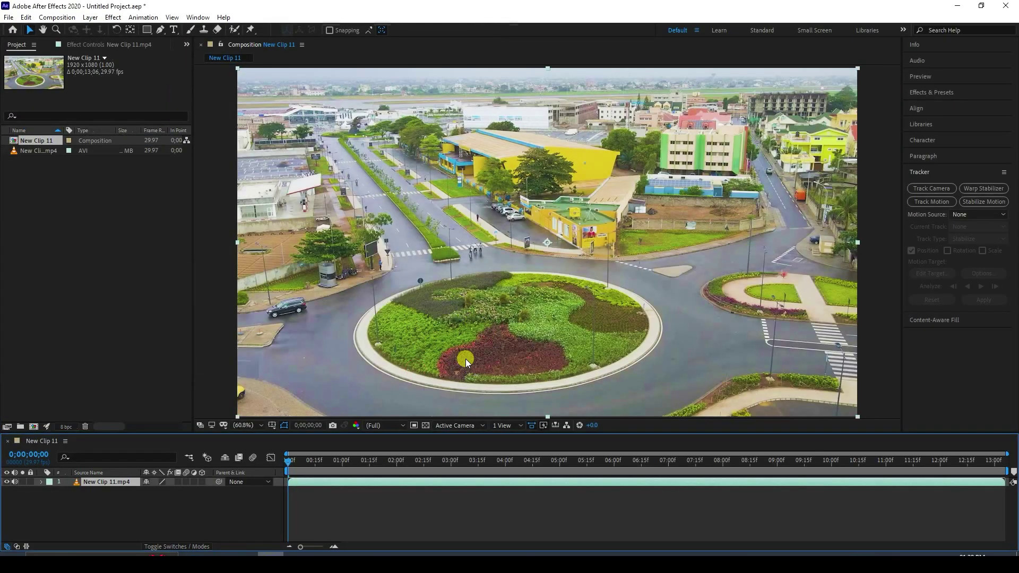
# Step: Track the clip's camera in 3D and set the ground plane and origin on the road beside the roundabout
pyautogui.click(930, 189)
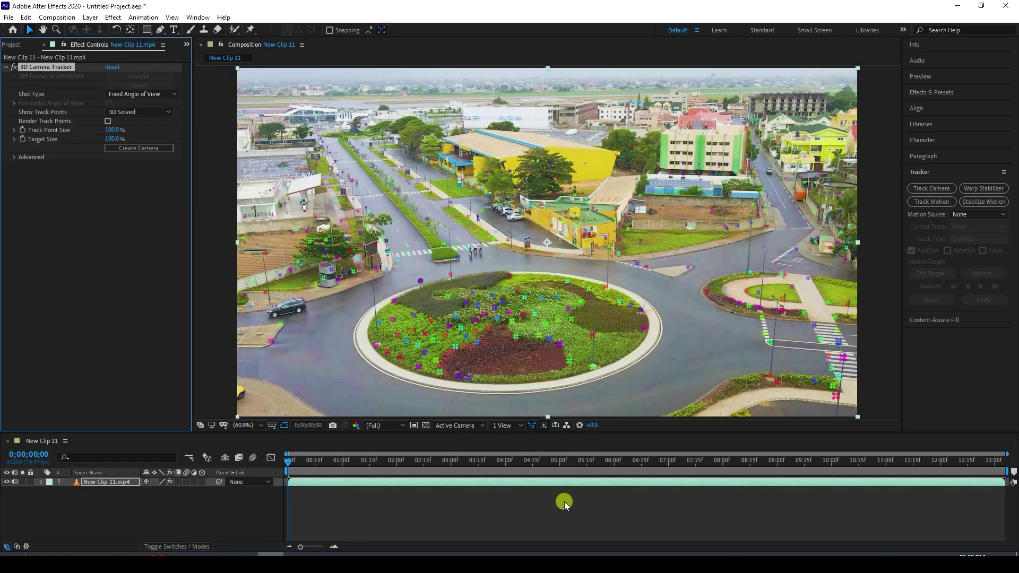
pyautogui.click(711, 340)
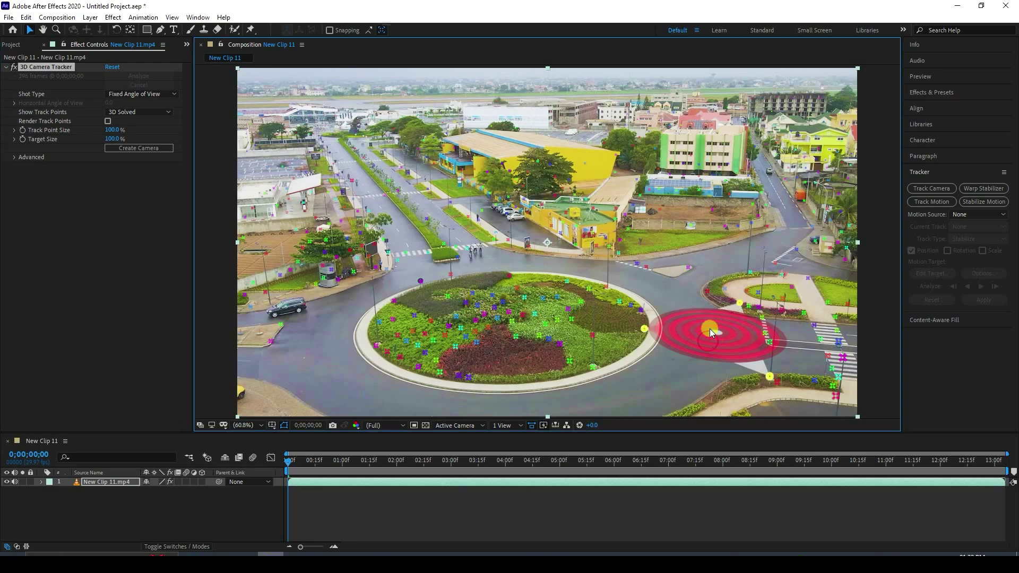
pyautogui.rightClick(711, 333)
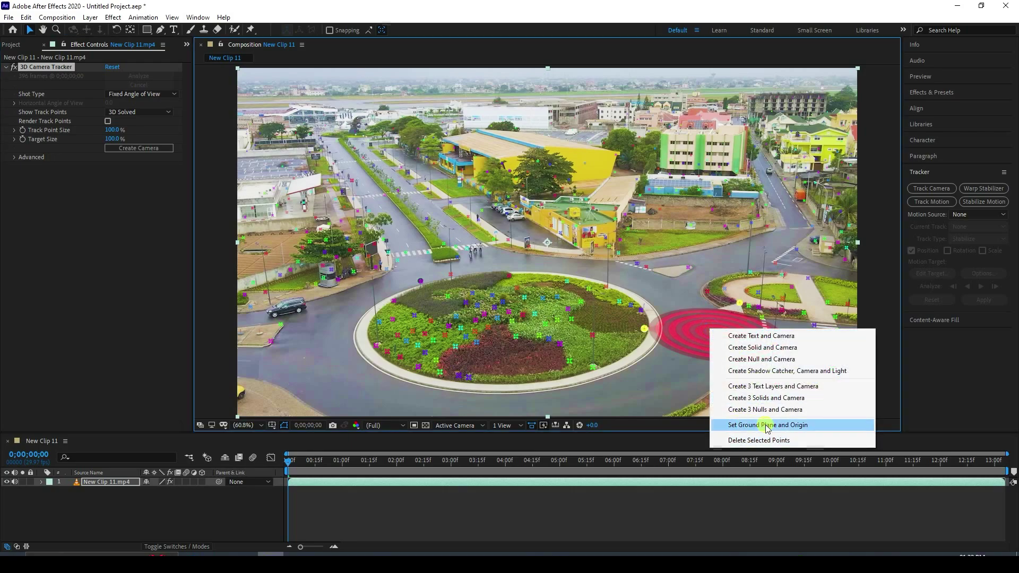
pyautogui.click(768, 425)
# Step: Create a solid and camera from the selected track points on the road and deselect the layers
pyautogui.rightClick(713, 334)
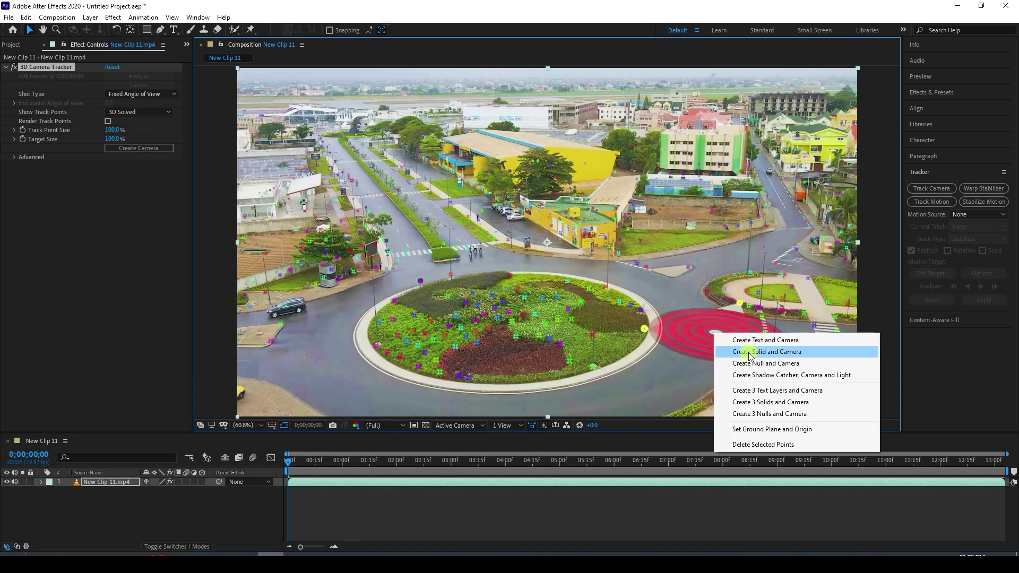
pyautogui.click(784, 353)
pyautogui.click(471, 520)
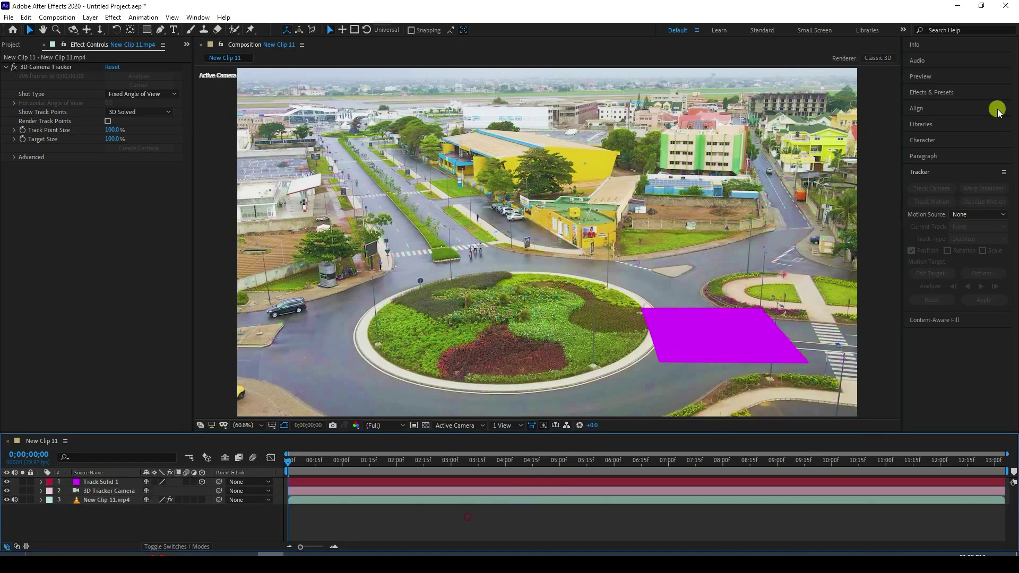
# Step: Preview the composition to check how the solid follows the road, and return to the first frame
pyautogui.click(926, 76)
pyautogui.click(957, 92)
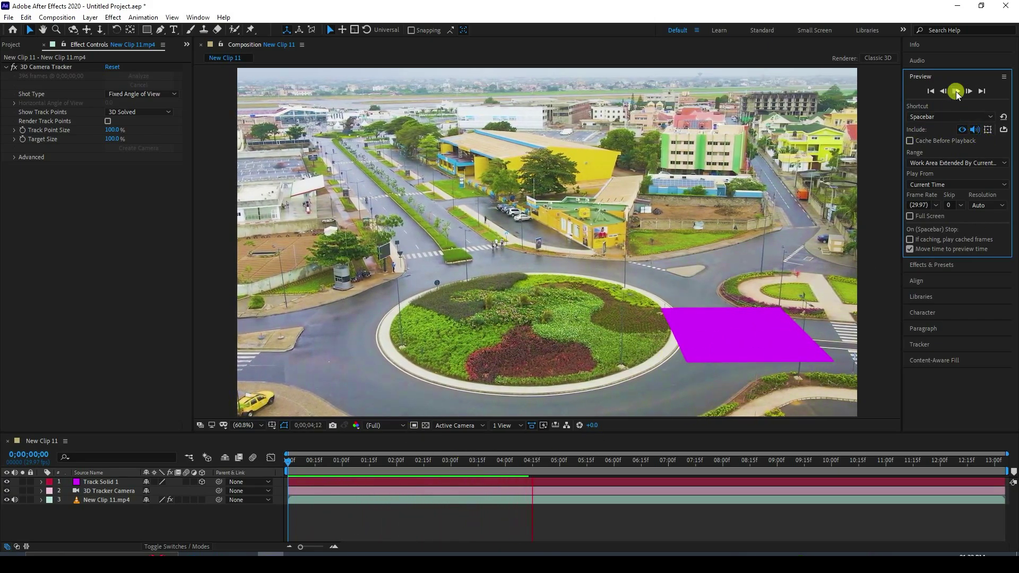
pyautogui.click(956, 92)
pyautogui.click(931, 92)
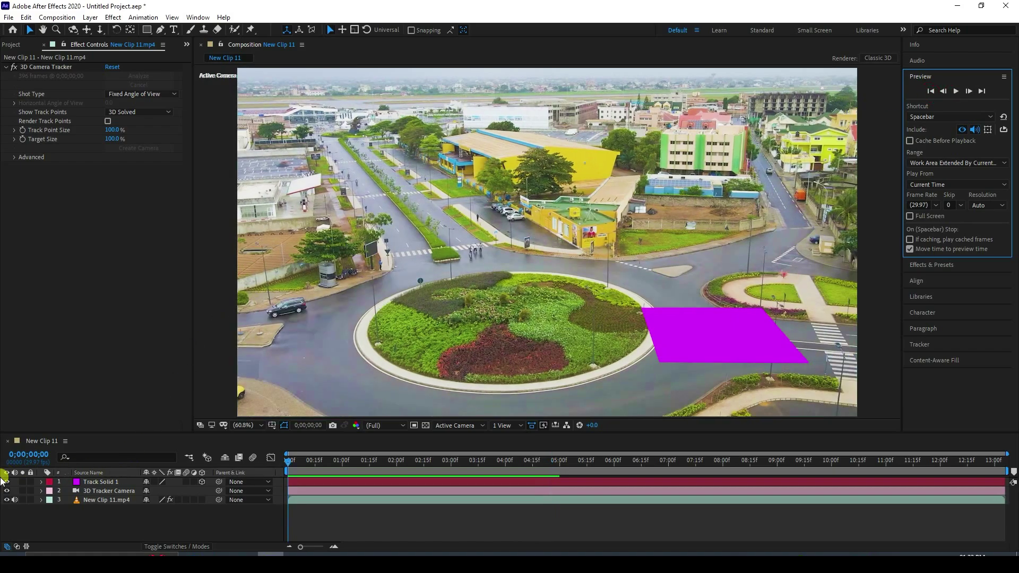
# Step: Copy the Anchor Point, Position, Scale and Orientation properties of the Track Solid 1 layer
pyautogui.click(43, 482)
pyautogui.click(51, 492)
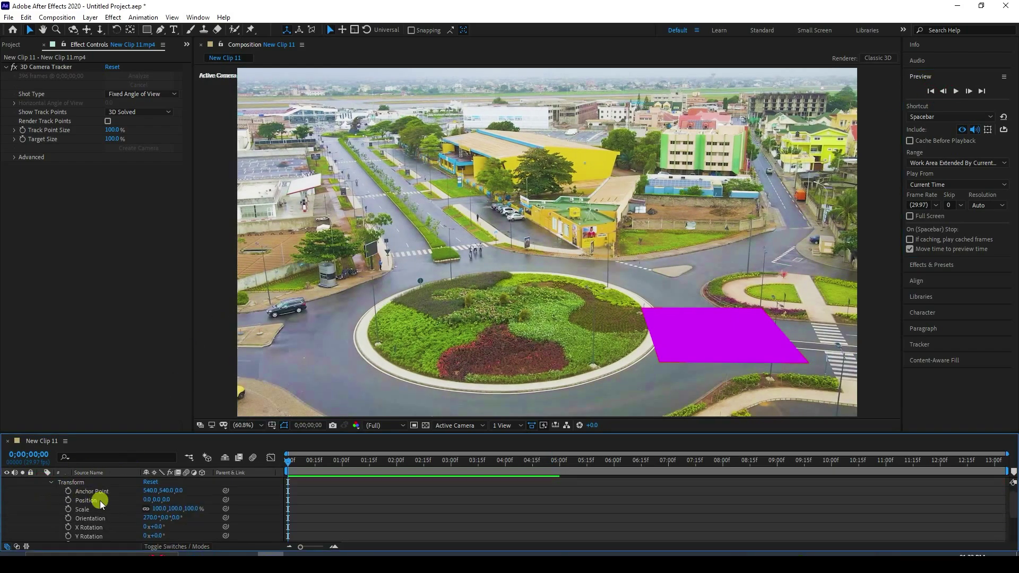
pyautogui.click(97, 497)
pyautogui.keyDown('shift'); pyautogui.click(90, 518); pyautogui.keyUp('shift')
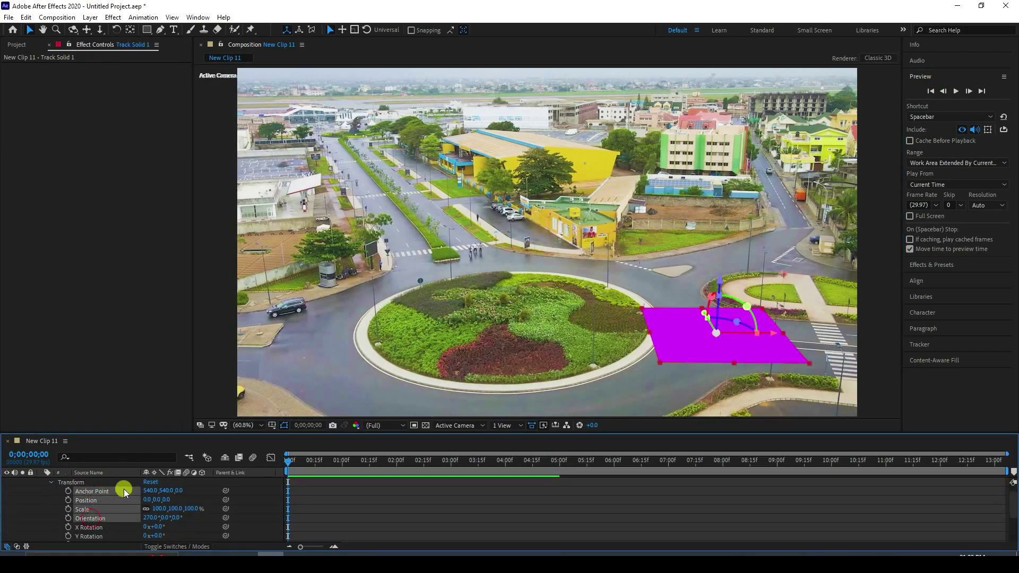
# Step: Switch to Blender and delete the default camera, cube and light
pyautogui.click(234, 552)
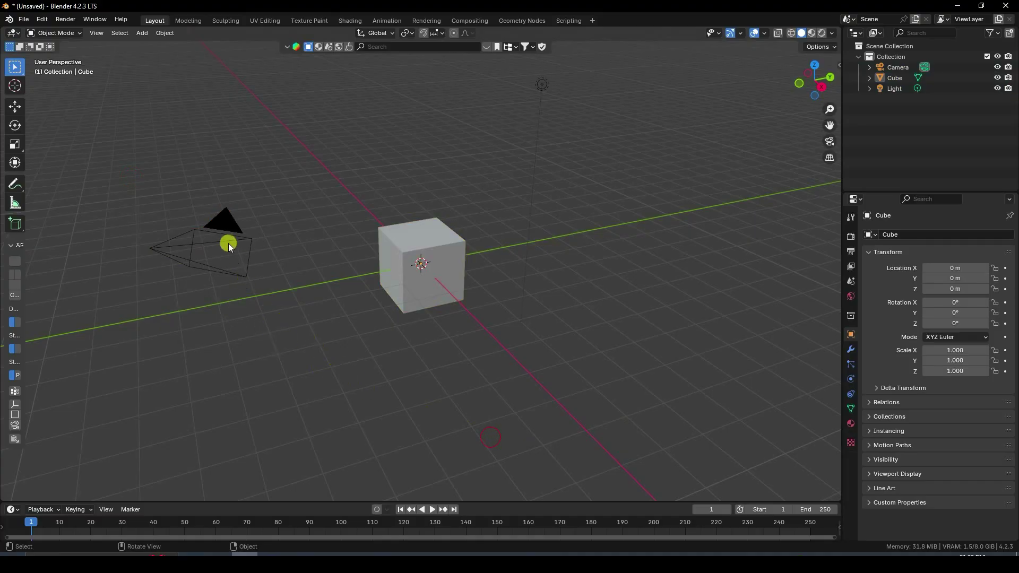
pyautogui.moveTo(153, 173); pyautogui.dragTo(676, 431)
pyautogui.press('Delete')
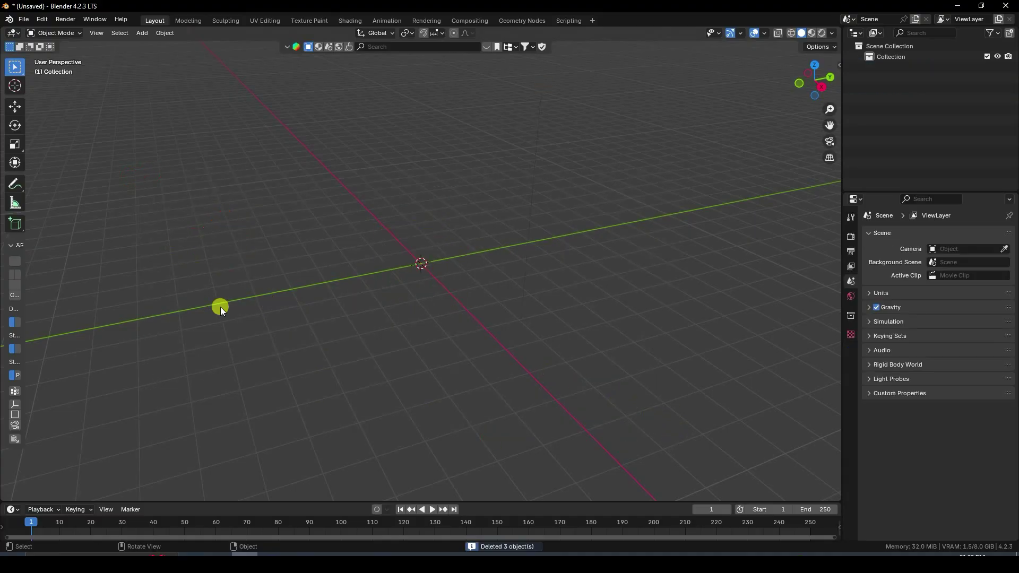
# Step: Widen the toolbar to show the AE2Blend options and create a plane from the copied solid data
pyautogui.moveTo(27, 310); pyautogui.dragTo(73, 321)
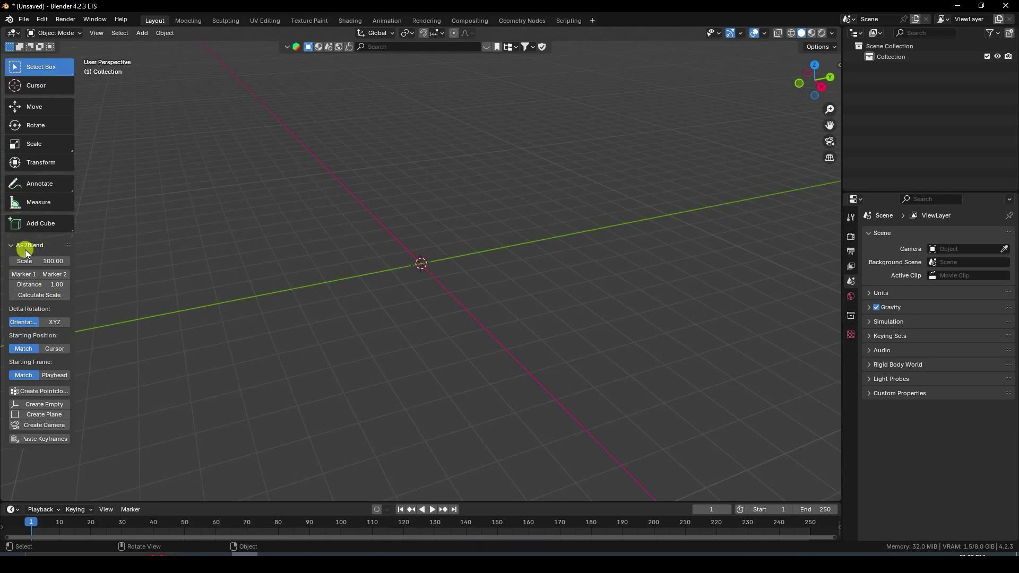
pyautogui.click(44, 417)
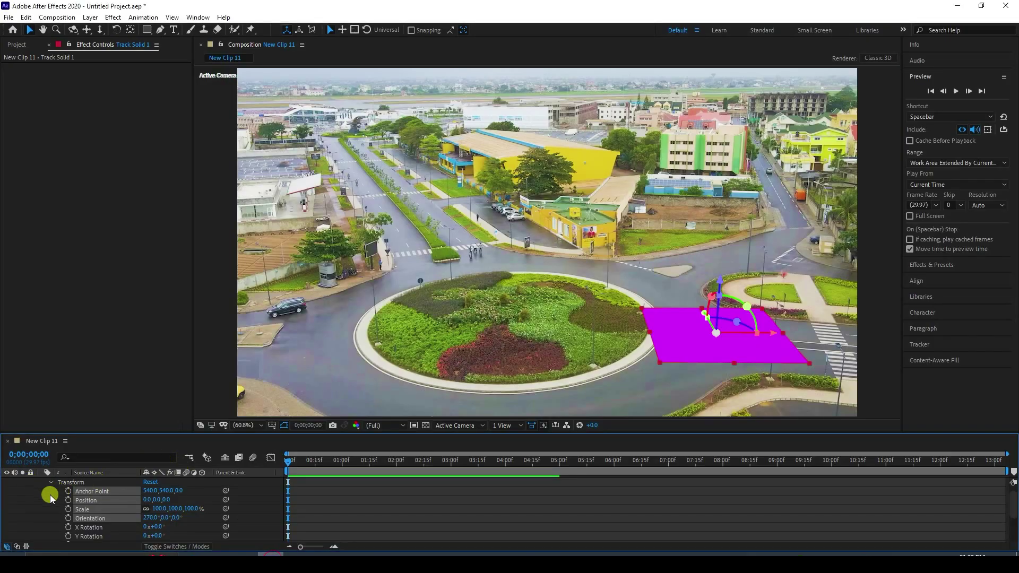
# Step: Switch to After Effects and copy the Position and Orientation keyframes of the 3D Tracker Camera layer
pyautogui.click(51, 482)
pyautogui.click(40, 481)
pyautogui.click(42, 490)
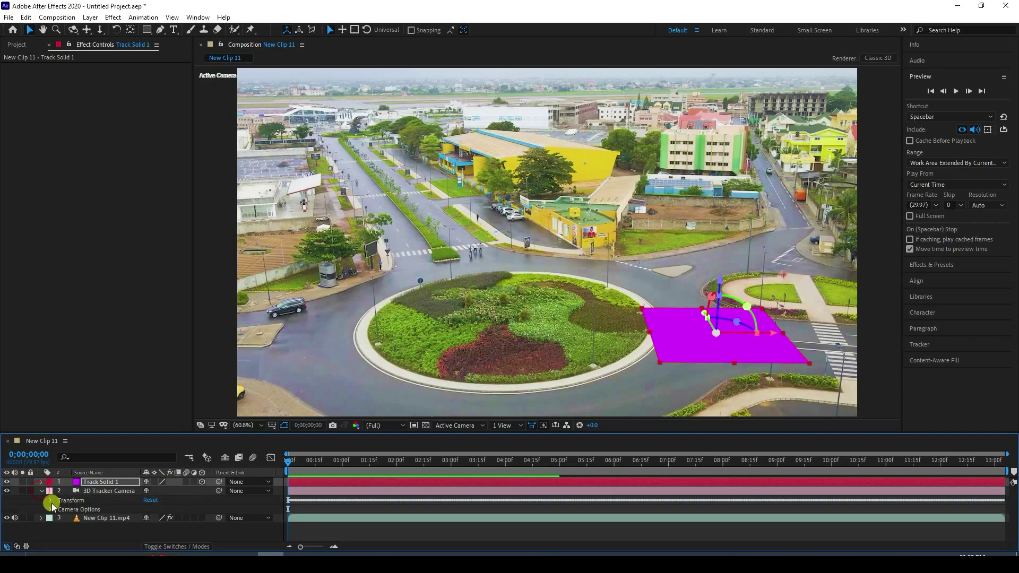
pyautogui.click(51, 501)
pyautogui.scroll(-1, 69, 518)
pyautogui.click(96, 502)
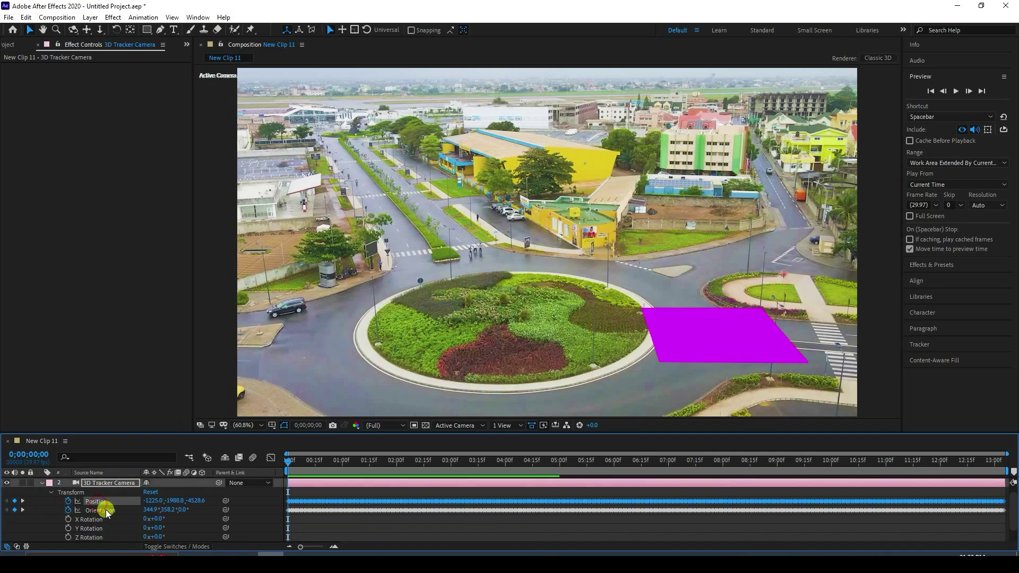
pyautogui.keyDown('shift'); pyautogui.click(106, 511); pyautogui.keyUp('shift')
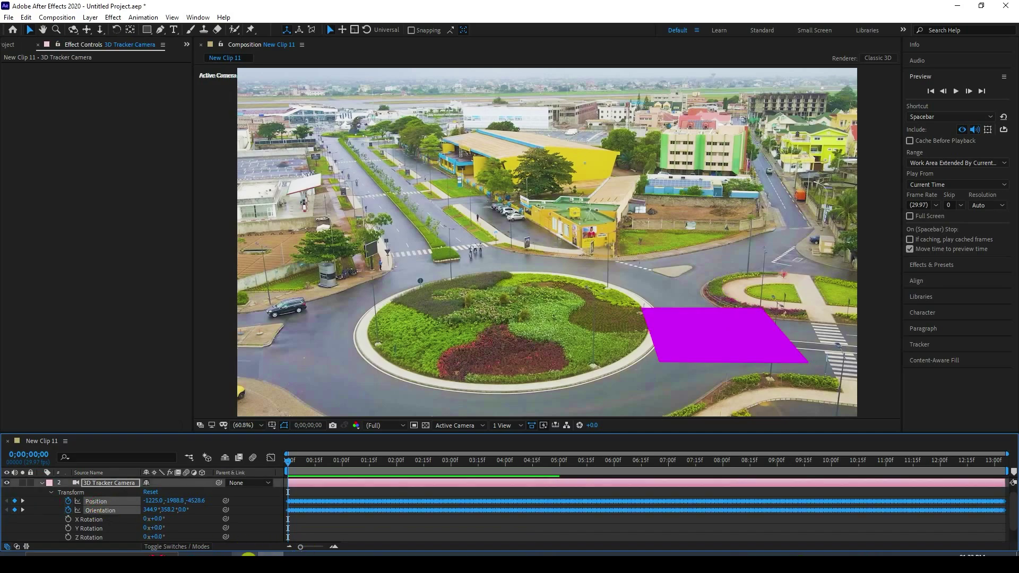
# Step: Switch to Blender, create a camera from the copied keyframes with AE2Blend, and inspect it and its keyframes
pyautogui.click(249, 556)
pyautogui.click(32, 425)
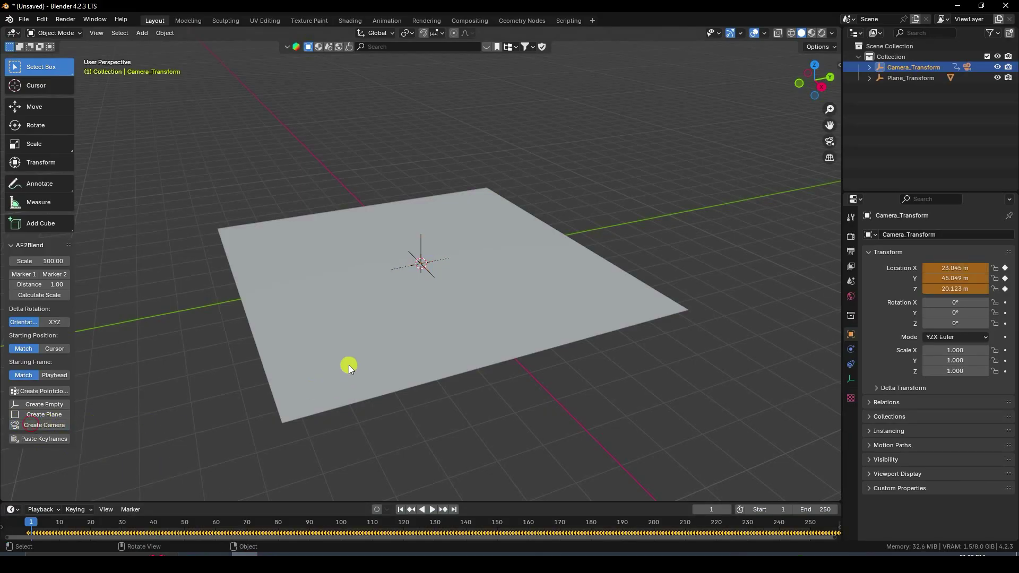
pyautogui.scroll(-5, 366, 365)
pyautogui.moveTo(392, 365); pyautogui.dragTo(343, 237, button='middle')
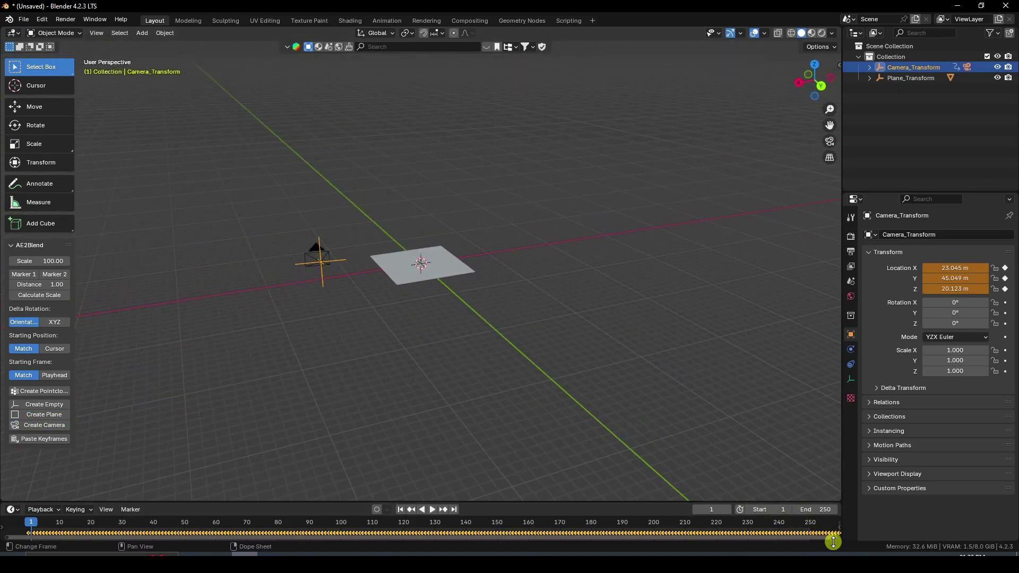
pyautogui.moveTo(836, 539); pyautogui.dragTo(111, 538)
pyautogui.moveTo(257, 533); pyautogui.dragTo(280, 538)
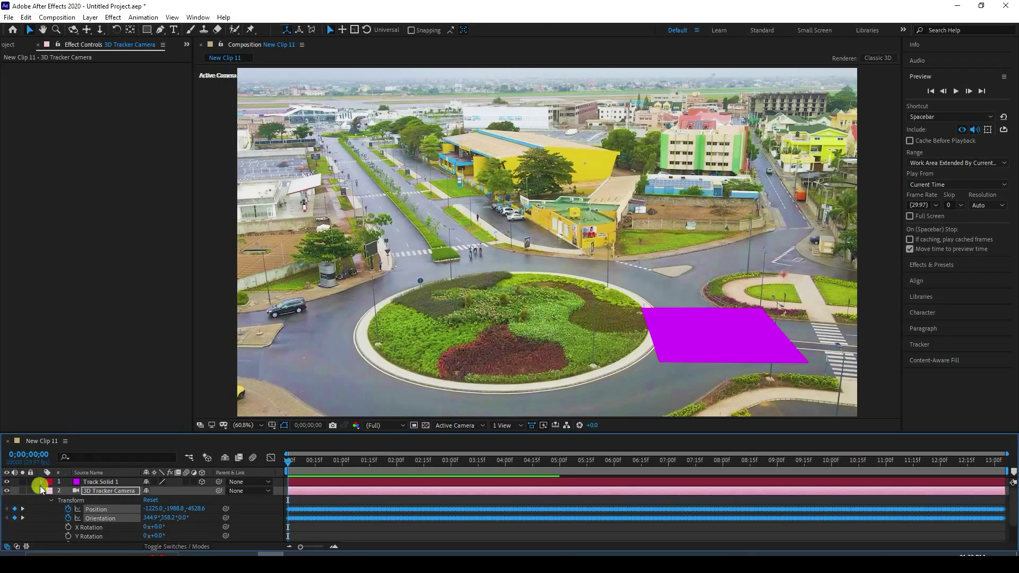
# Step: Copy the focal length from the 3D Tracker Camera's settings in After Effects
pyautogui.click(102, 493)
pyautogui.doubleClick(104, 491)
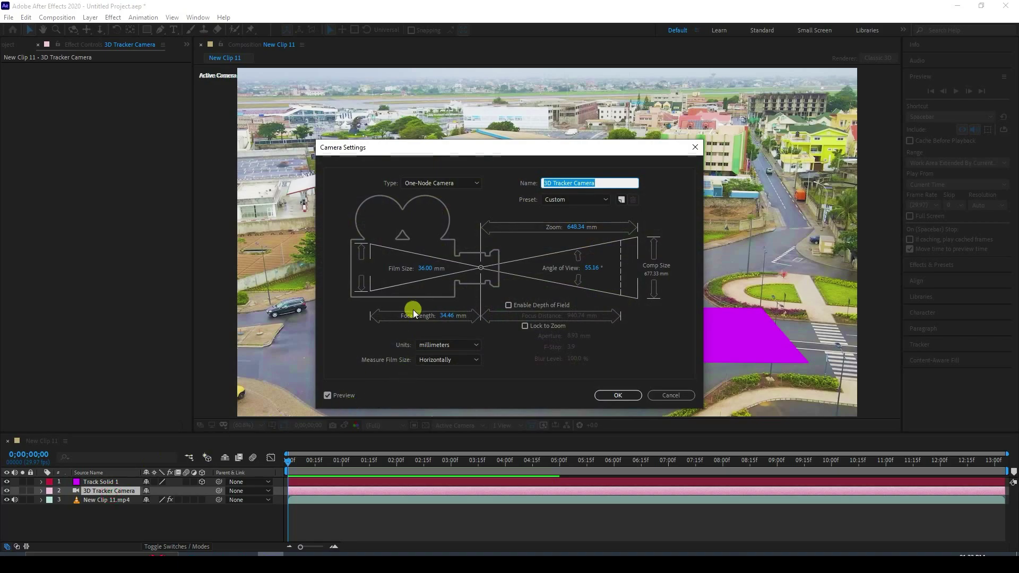
pyautogui.click(447, 317)
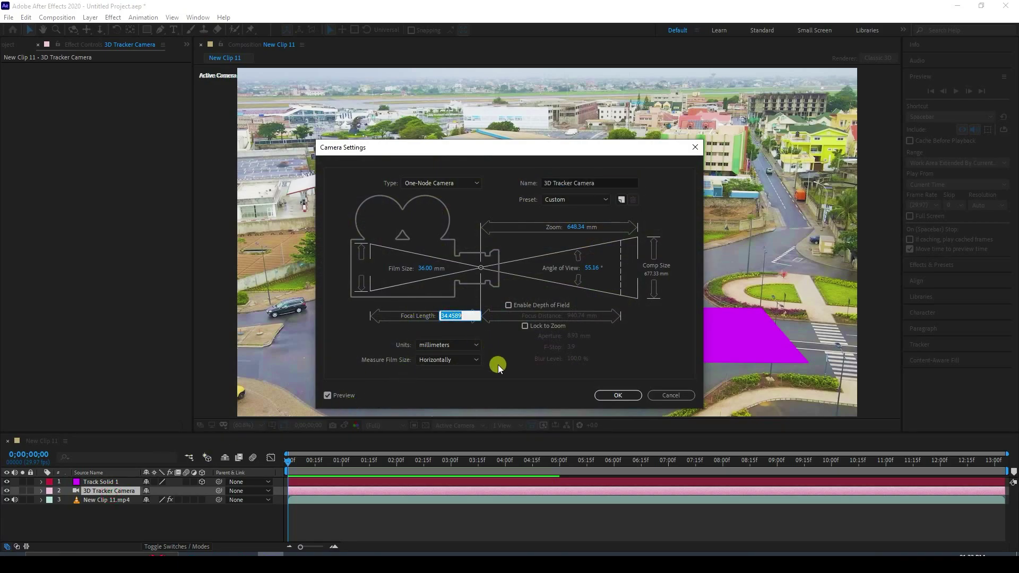
pyautogui.click(616, 395)
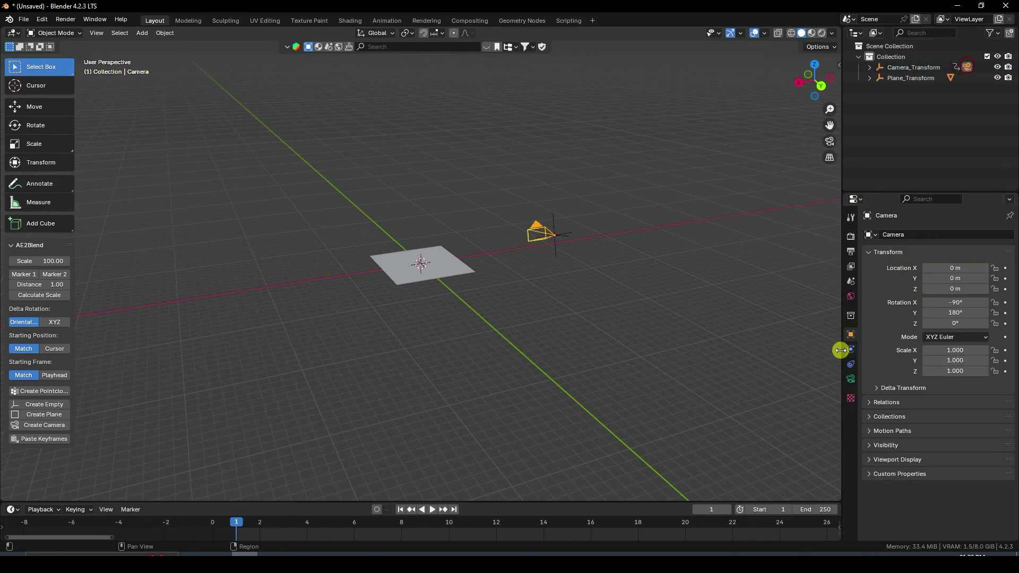
# Step: Set the Blender camera's focal length to the copied 34.46 mm
pyautogui.click(851, 379)
pyautogui.click(954, 285)
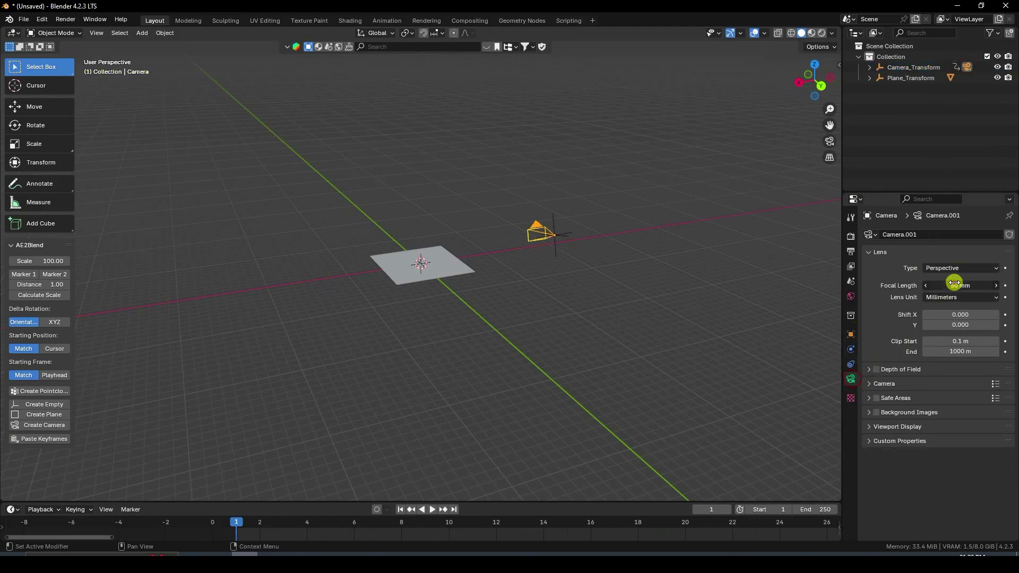
pyautogui.hotkey('ctrl', 'v')
pyautogui.press('Return')
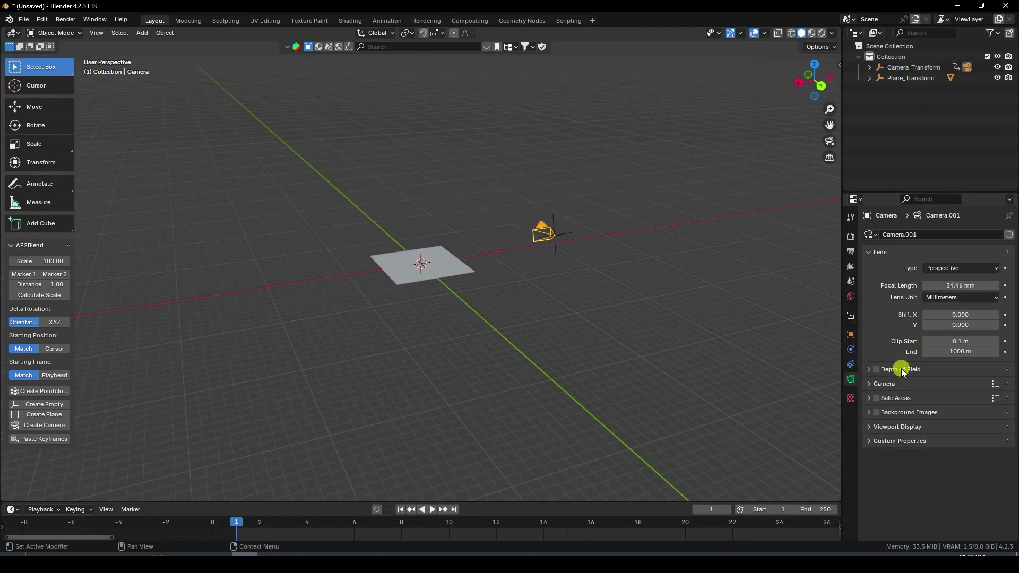
# Step: Enable background images for the camera and load New Clip 11.mp4 from Desktop\New Folder as a movie clip
pyautogui.click(905, 412)
pyautogui.click(877, 413)
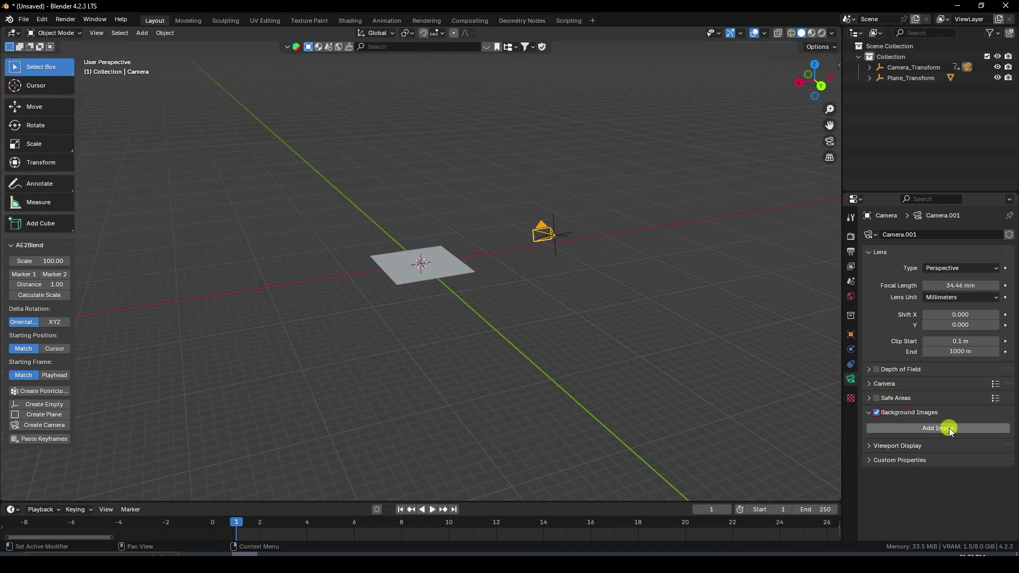
pyautogui.click(942, 428)
pyautogui.click(986, 459)
pyautogui.click(958, 488)
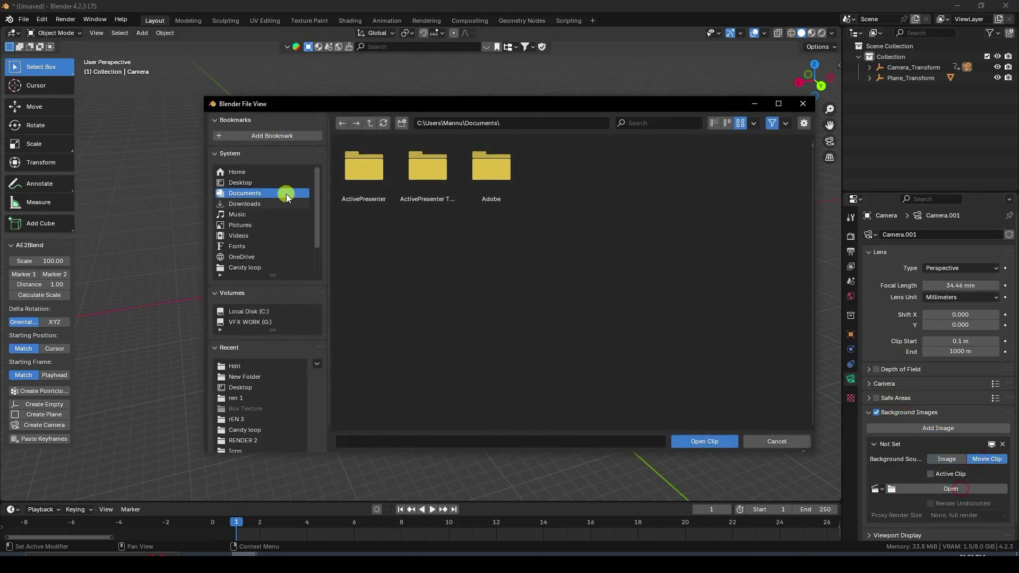
pyautogui.click(244, 184)
pyautogui.doubleClick(680, 168)
pyautogui.click(600, 173)
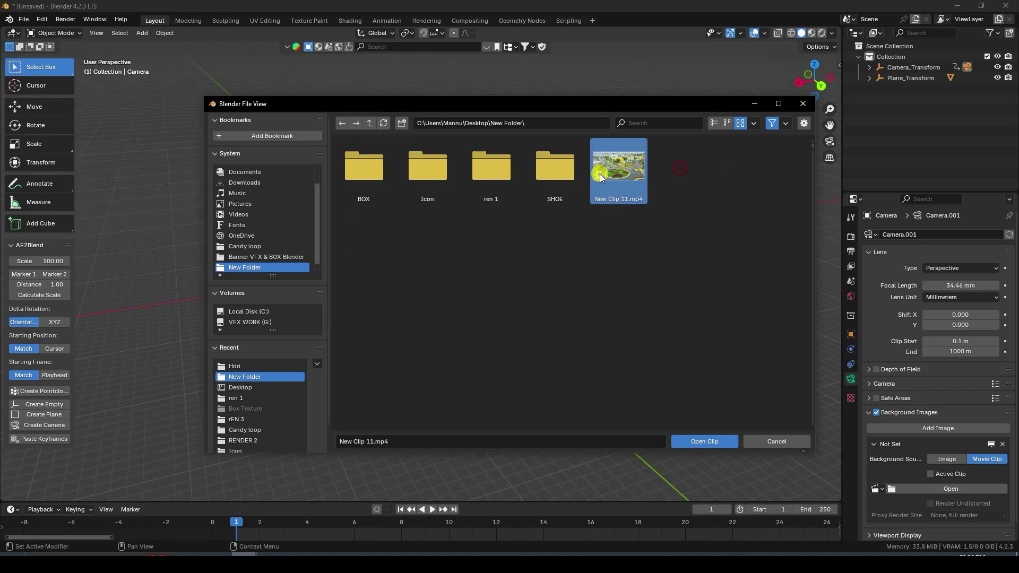
pyautogui.click(702, 442)
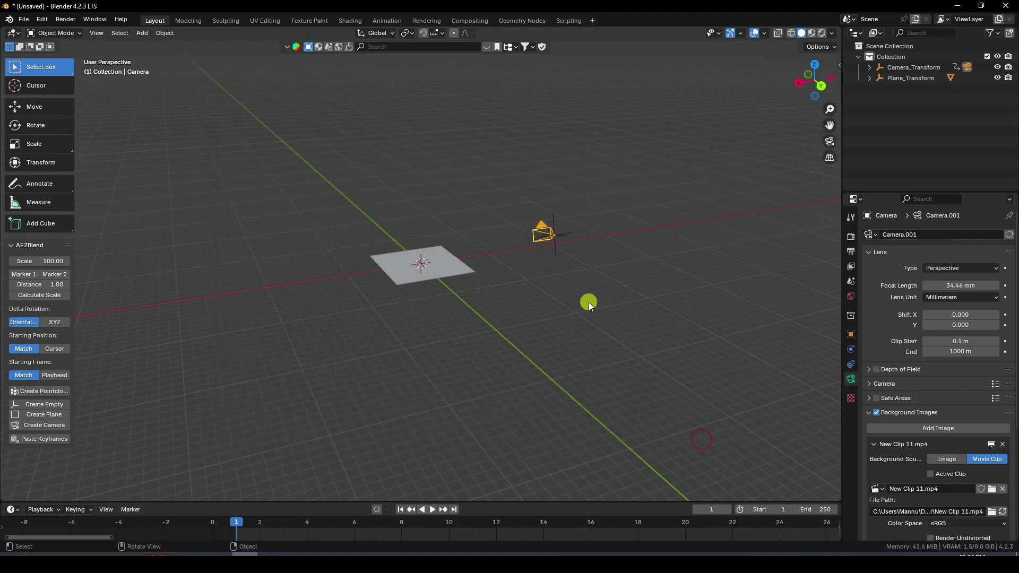
# Step: Look through the tracked camera and set the background clip's opacity to 1.000
pyautogui.press('KP_0')
pyautogui.press('Home')
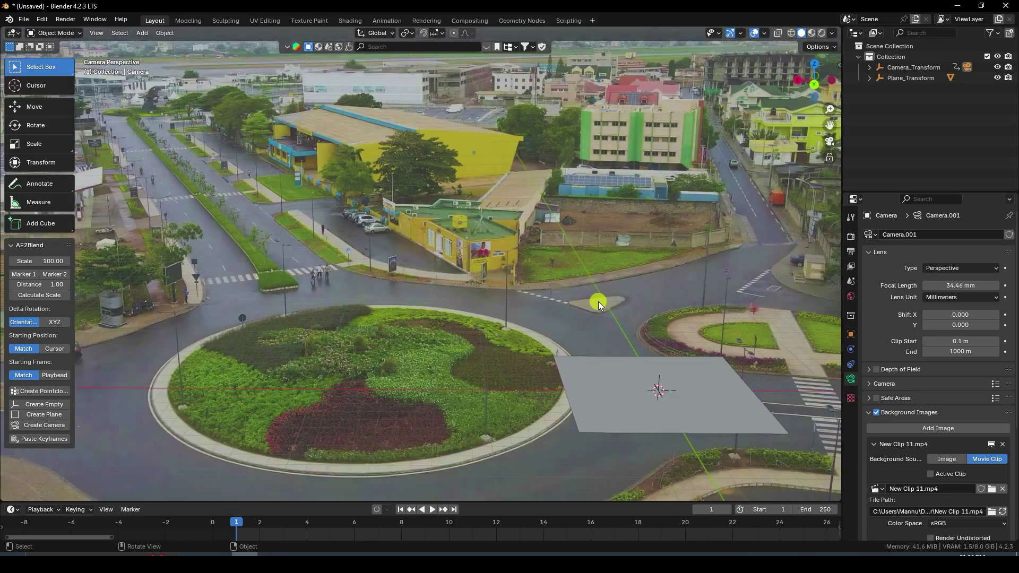
pyautogui.scroll(-5, 934, 451)
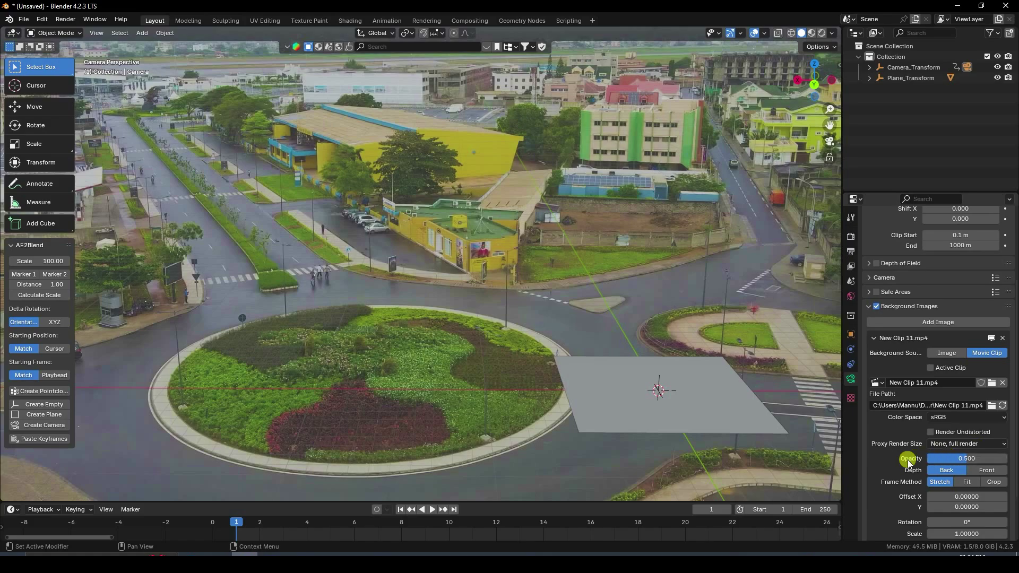
pyautogui.moveTo(925, 460); pyautogui.dragTo(953, 458)
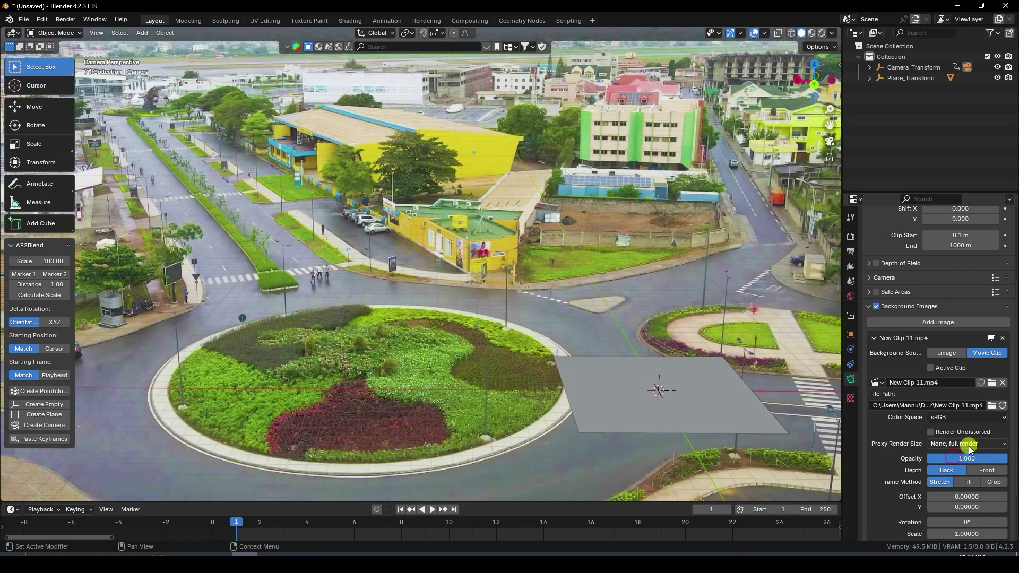
pyautogui.scroll(5, 913, 471)
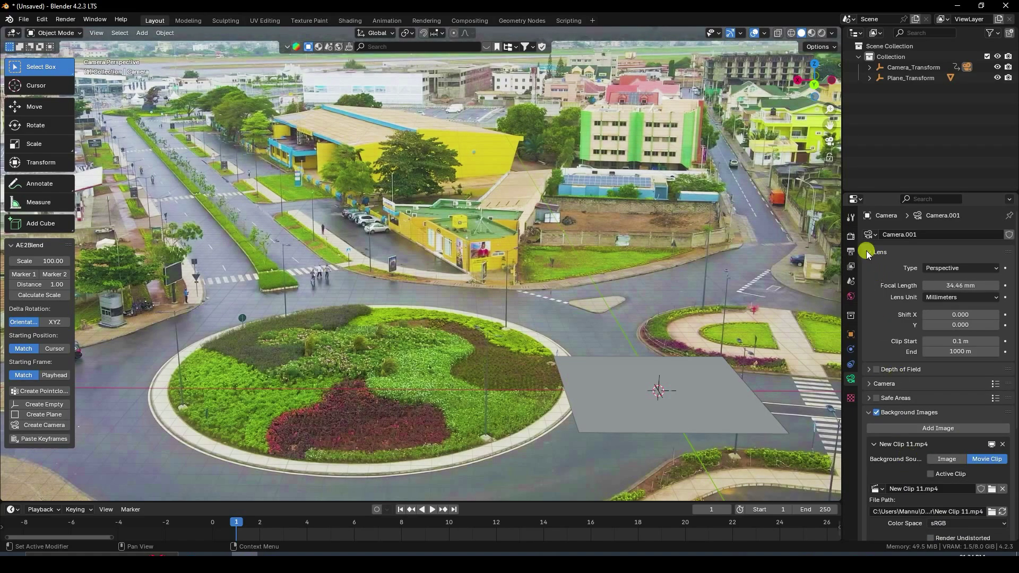
# Step: Set the render engine to Cycles on GPU Compute with a maximum of 256 render samples
pyautogui.click(851, 236)
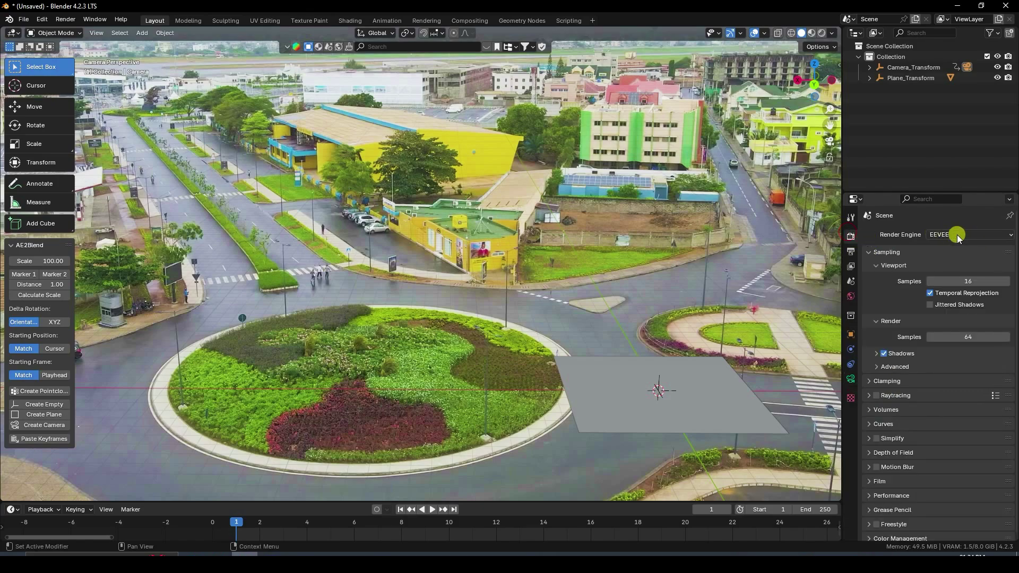
pyautogui.click(957, 235)
pyautogui.click(950, 266)
pyautogui.click(951, 262)
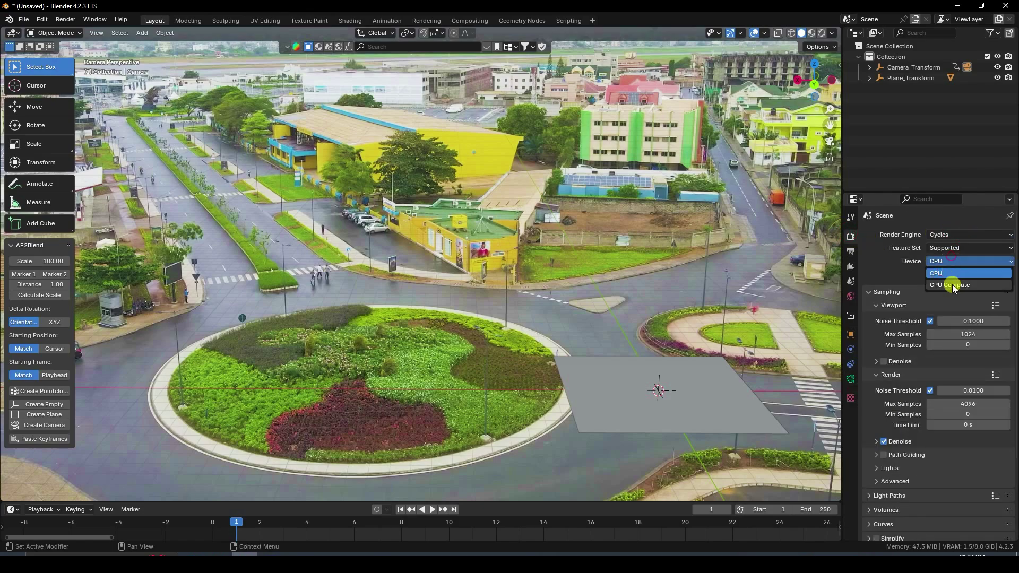
pyautogui.click(953, 286)
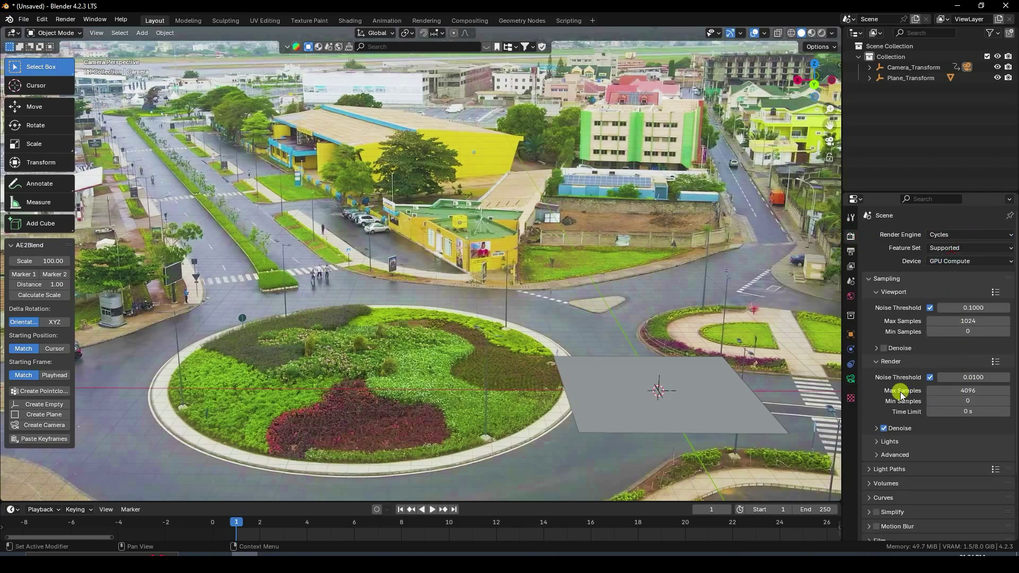
pyautogui.click(945, 385)
pyautogui.write('256')
pyautogui.press('Return')
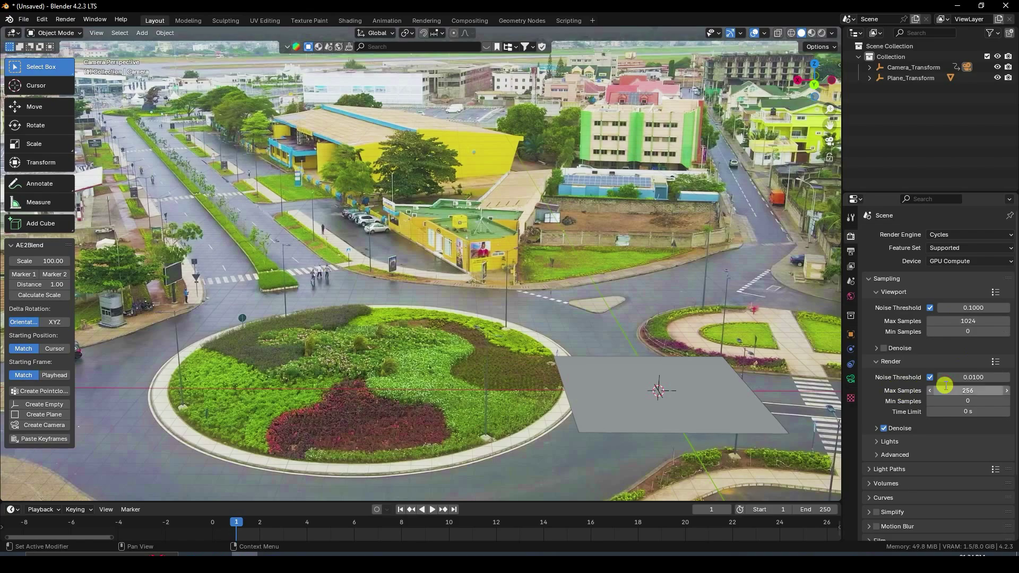
# Step: Make the render film transparent and set the colour management view transform to Standard
pyautogui.scroll(-3, 896, 424)
pyautogui.click(874, 463)
pyautogui.scroll(-3, 874, 465)
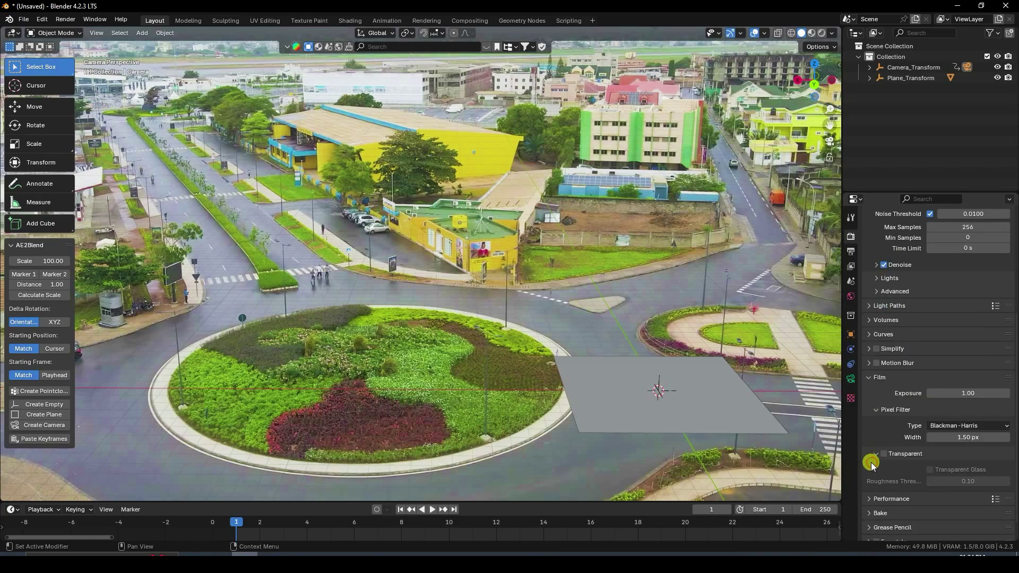
pyautogui.scroll(-1, 888, 513)
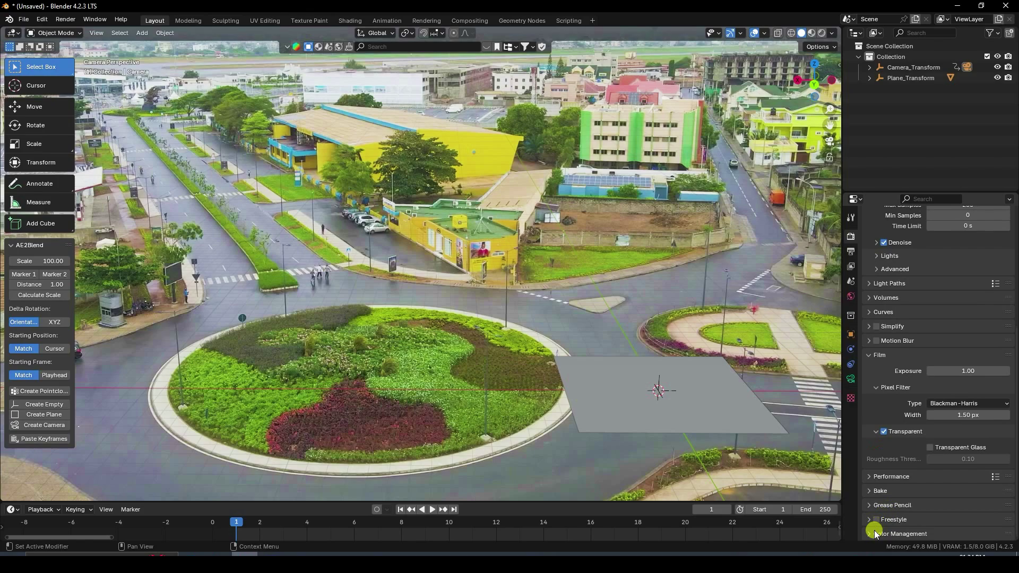
pyautogui.click(873, 534)
pyautogui.scroll(-5, 873, 531)
pyautogui.click(946, 459)
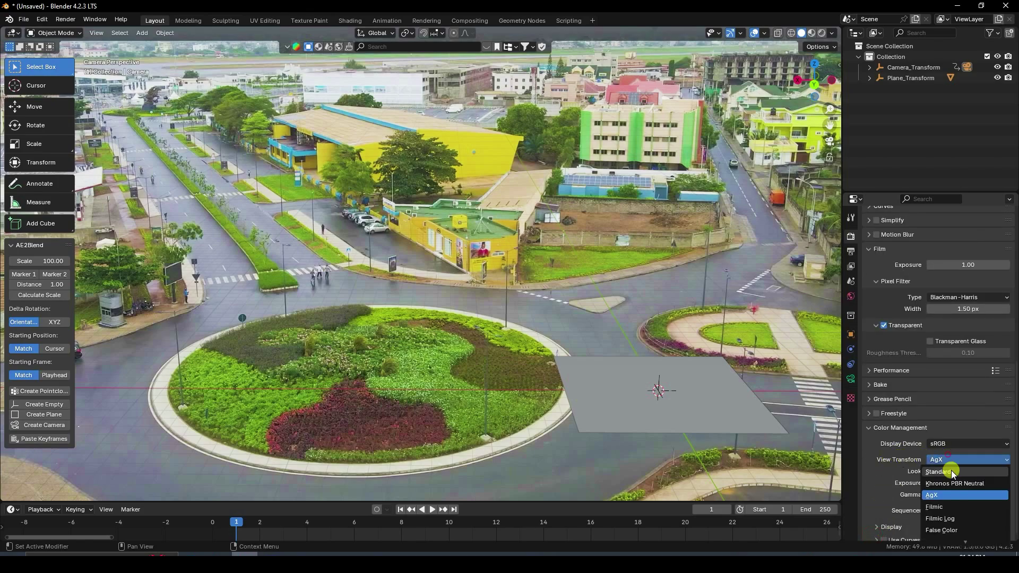
pyautogui.click(948, 457)
# Step: Set the scene's output frame rate to 29.97 fps
pyautogui.click(851, 251)
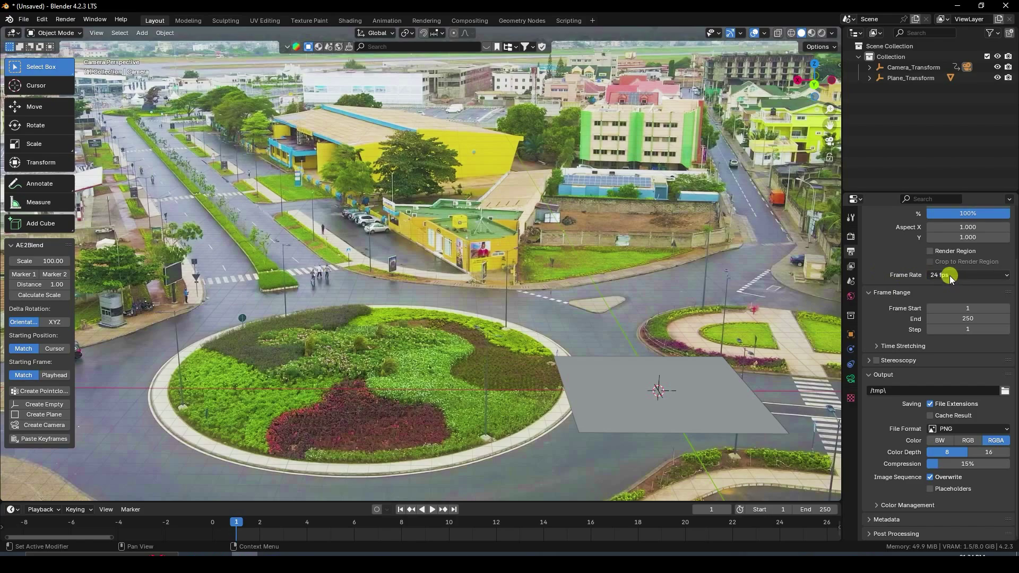
pyautogui.click(950, 276)
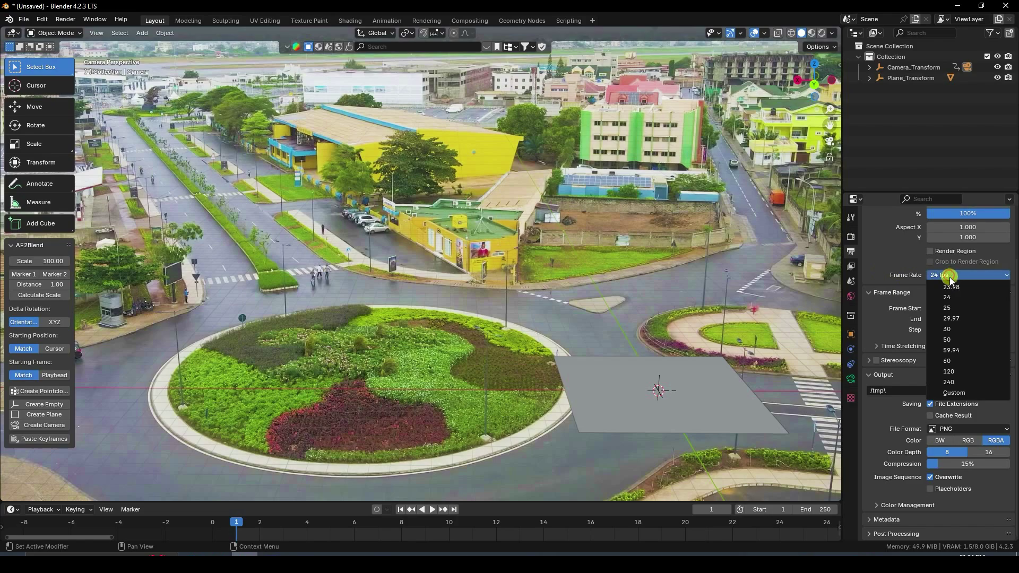
pyautogui.click(965, 318)
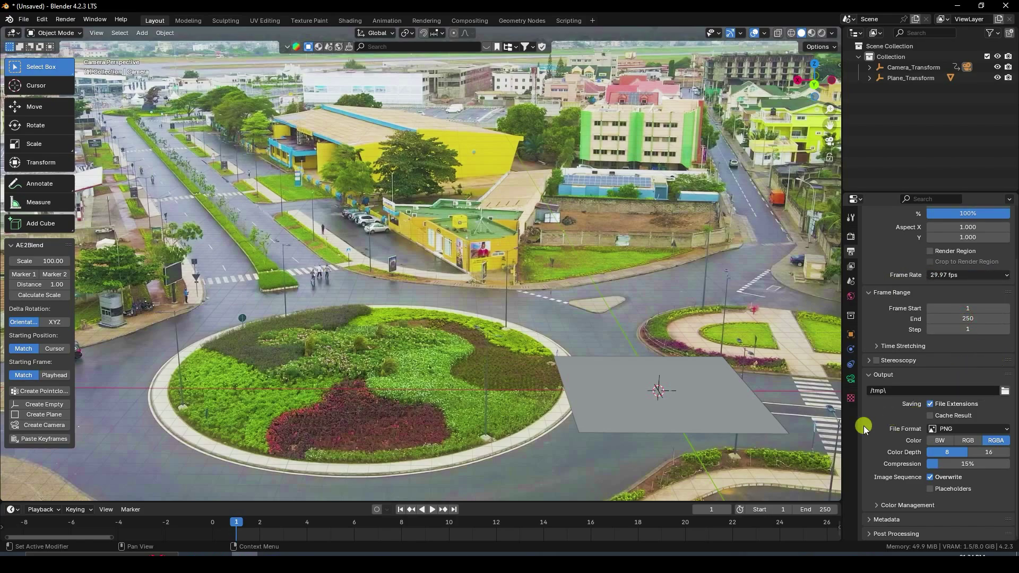
# Step: Check where the Camera_Transform keyframes end in the timeline and set the scene's end frame to 395
pyautogui.scroll(-6, 667, 532)
pyautogui.moveTo(671, 534); pyautogui.dragTo(519, 532, button='middle')
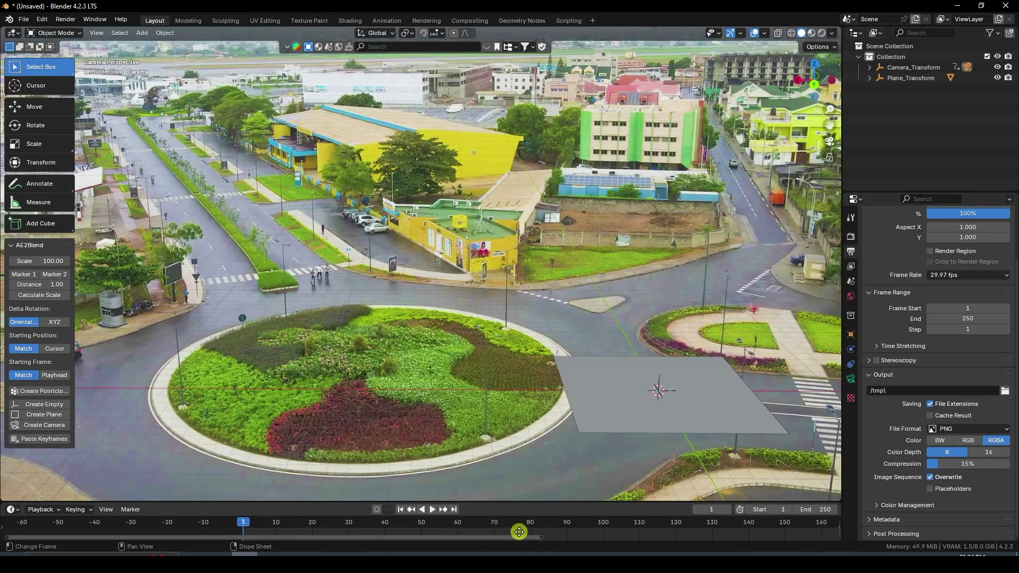
pyautogui.moveTo(525, 501); pyautogui.dragTo(521, 453)
pyautogui.scroll(-5, 501, 506)
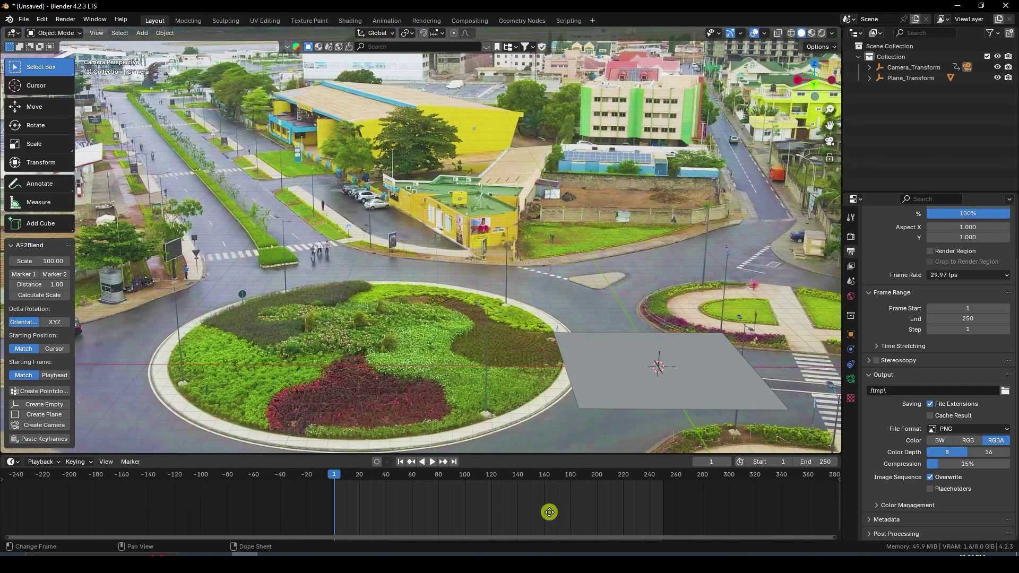
pyautogui.moveTo(549, 512); pyautogui.dragTo(417, 513, button='middle')
pyautogui.click(921, 68)
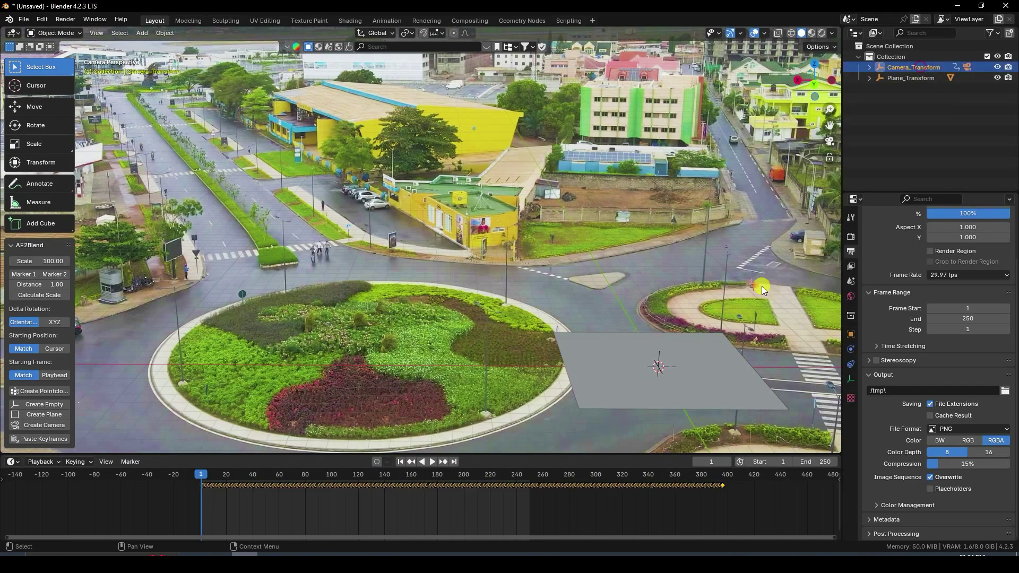
pyautogui.click(726, 480)
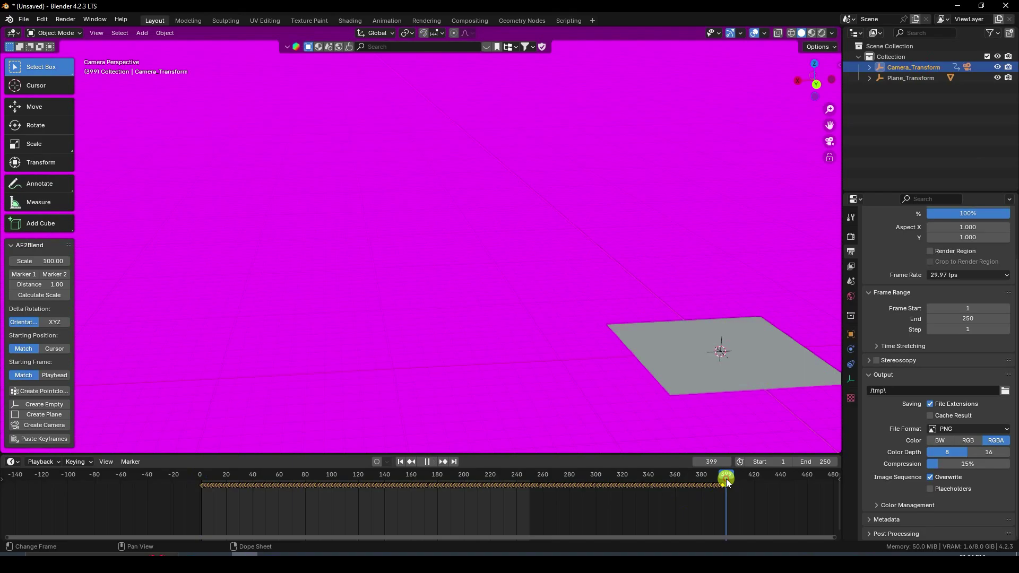
pyautogui.click(412, 462)
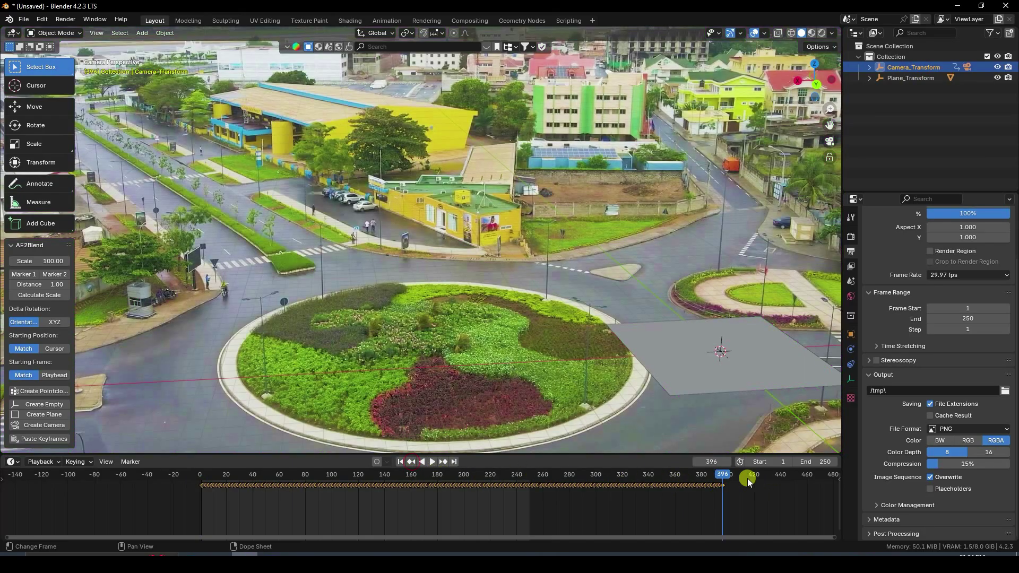
pyautogui.click(820, 461)
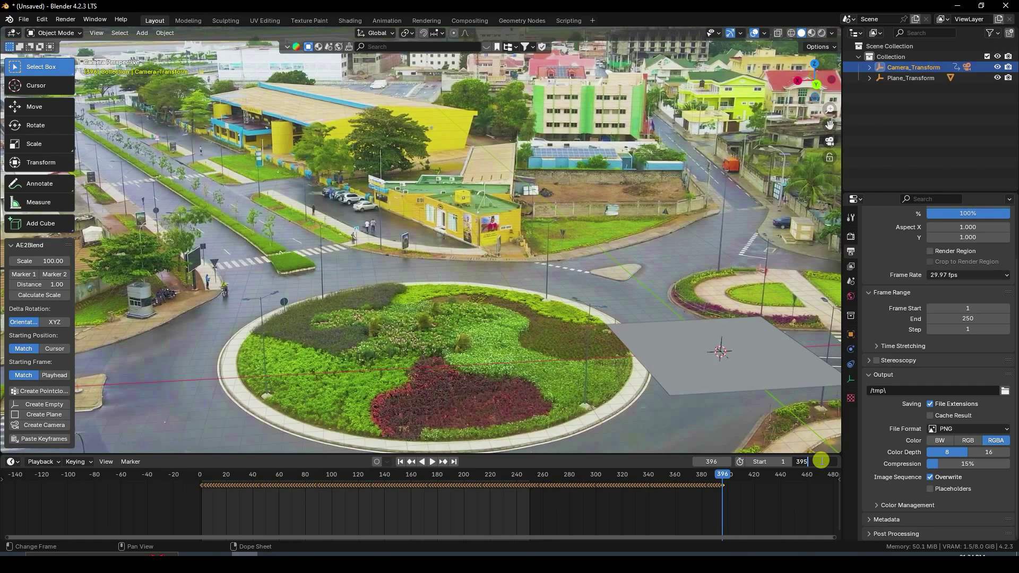
pyautogui.press('Return')
# Step: Play the animation from the first frame to check how the plane tracks with the footage, and return to frame 1
pyautogui.click(400, 462)
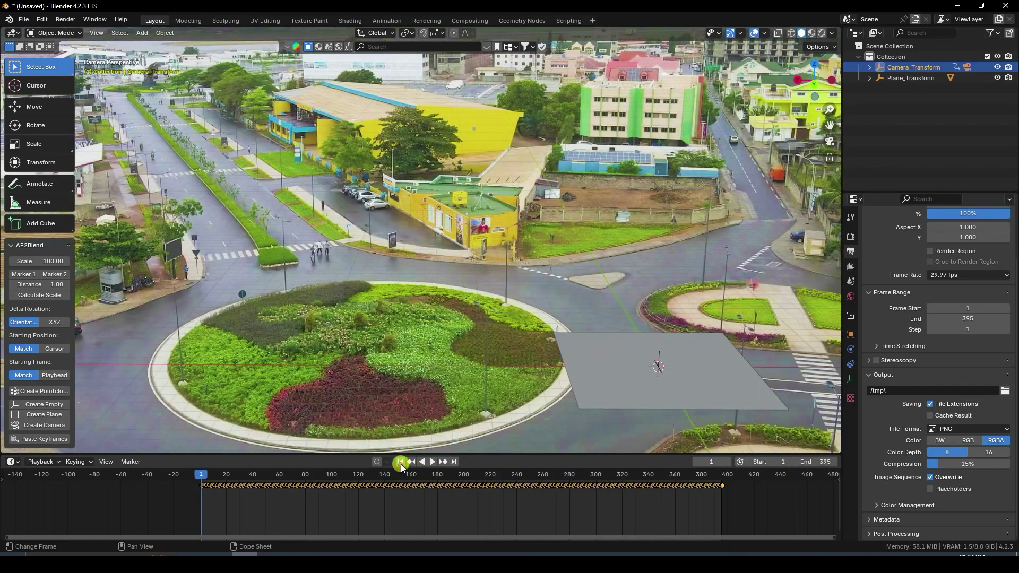
pyautogui.press('Home')
pyautogui.click(432, 462)
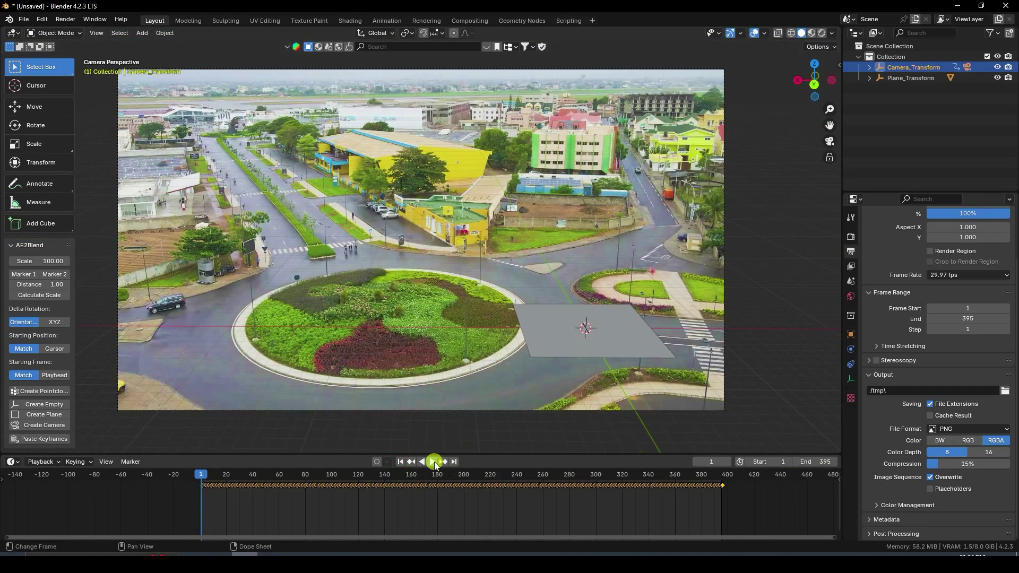
pyautogui.moveTo(491, 455); pyautogui.dragTo(503, 500)
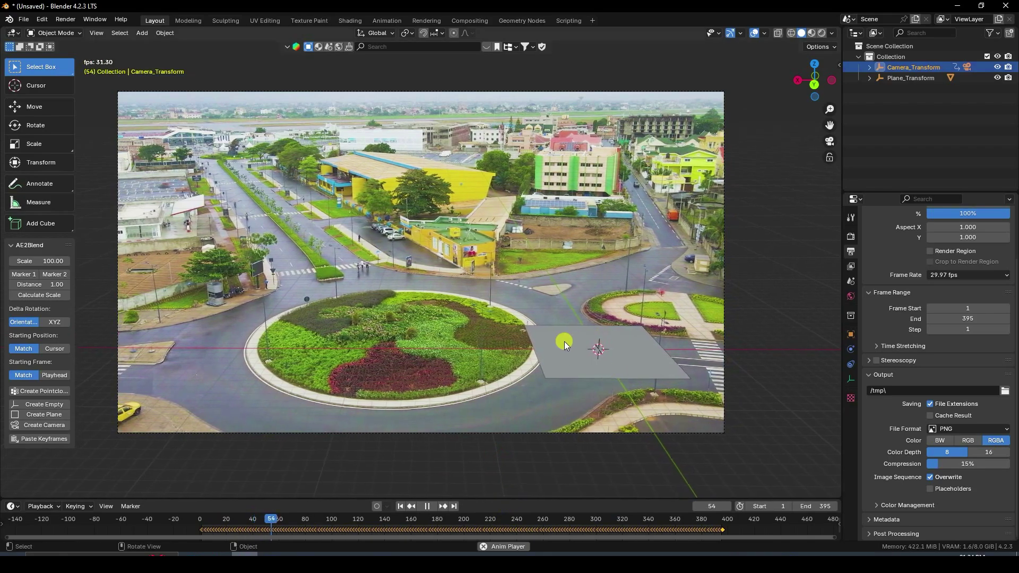
pyautogui.scroll(2, 565, 342)
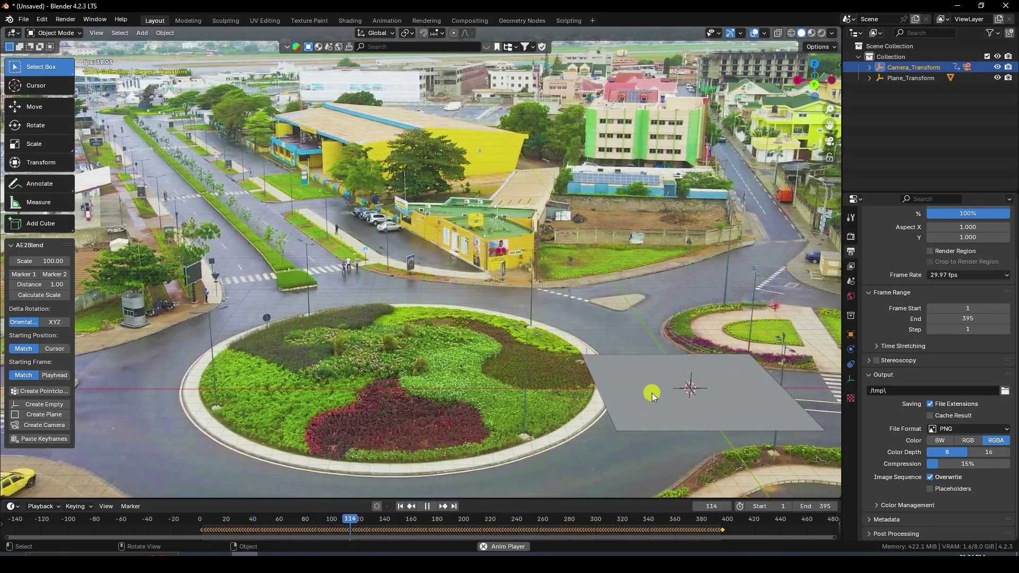
pyautogui.click(428, 506)
pyautogui.click(400, 507)
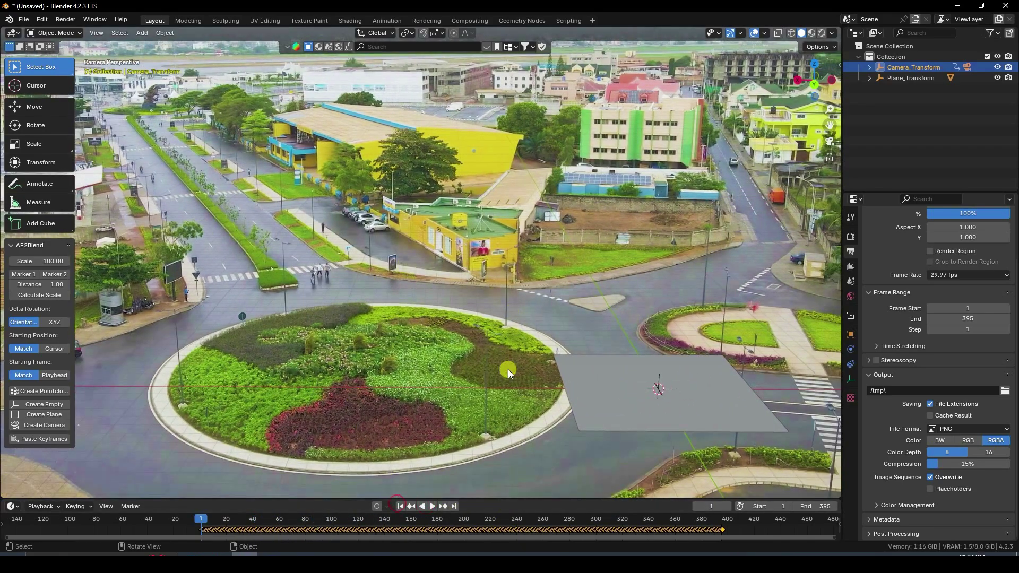
# Step: Scale the ground plane up several times and move it back so it covers the whole roundabout area
pyautogui.scroll(-4, 531, 355)
pyautogui.click(562, 317)
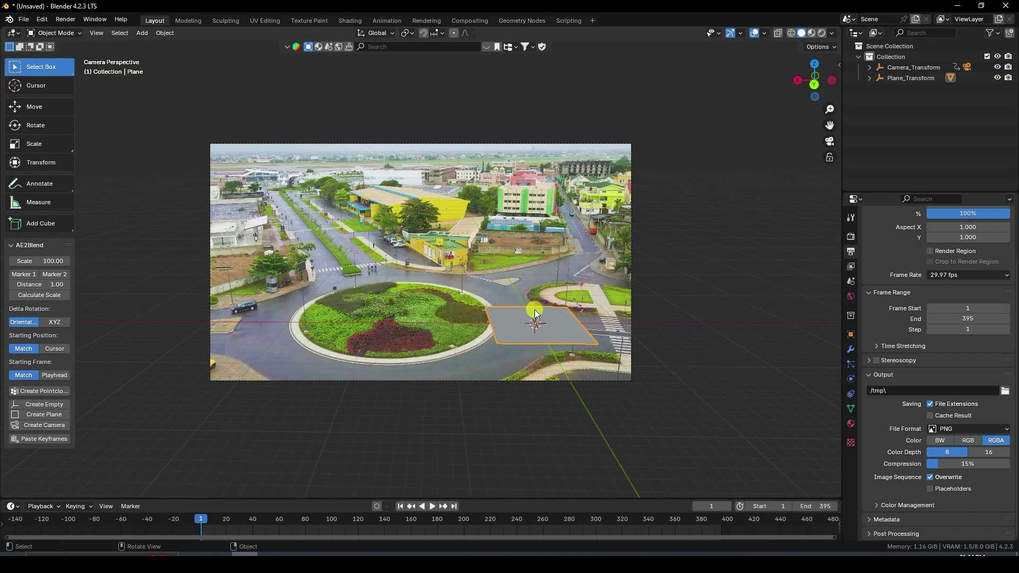
pyautogui.press('s')
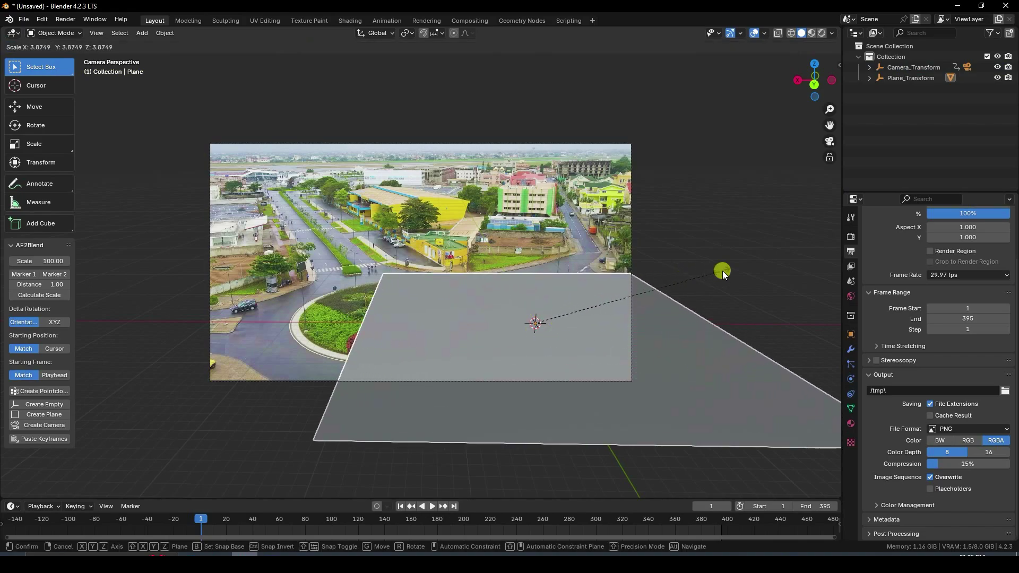
pyautogui.click(656, 303)
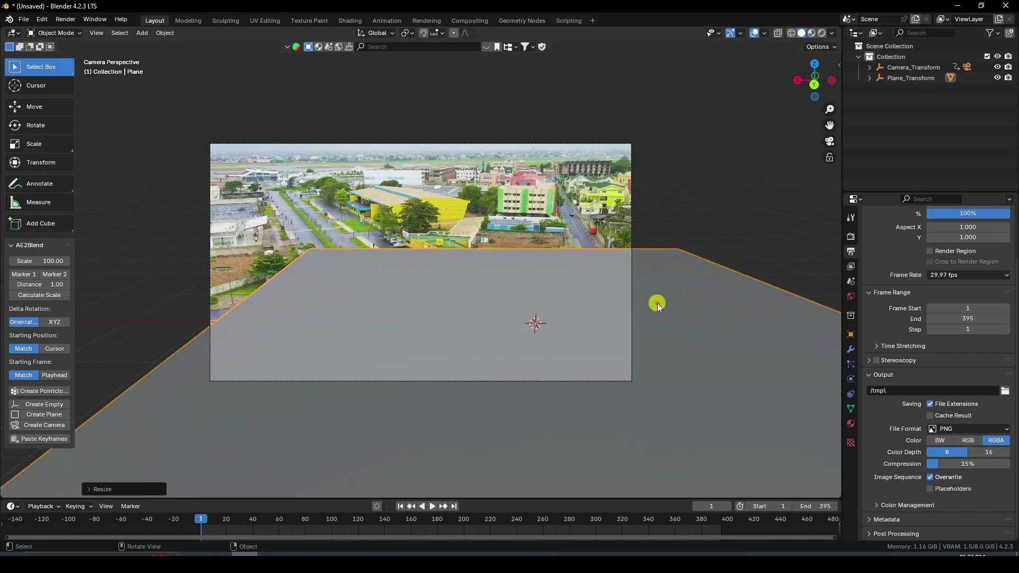
pyautogui.click(22, 105)
pyautogui.moveTo(515, 333); pyautogui.dragTo(447, 297)
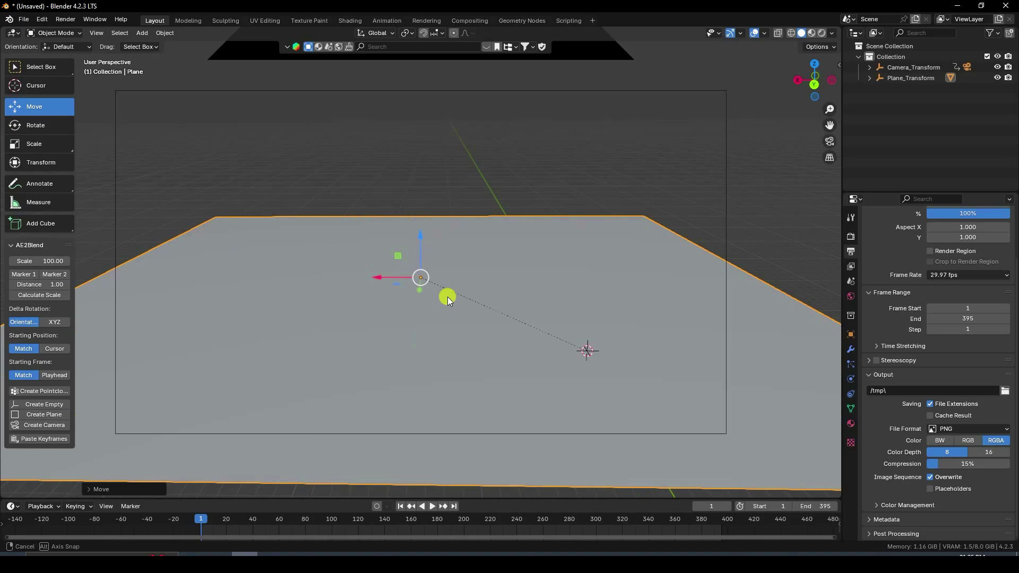
# Step: Add a new collection to the scene and make it the active one
pyautogui.moveTo(464, 301); pyautogui.dragTo(436, 339, button='middle')
pyautogui.rightClick(908, 116)
pyautogui.click(903, 119)
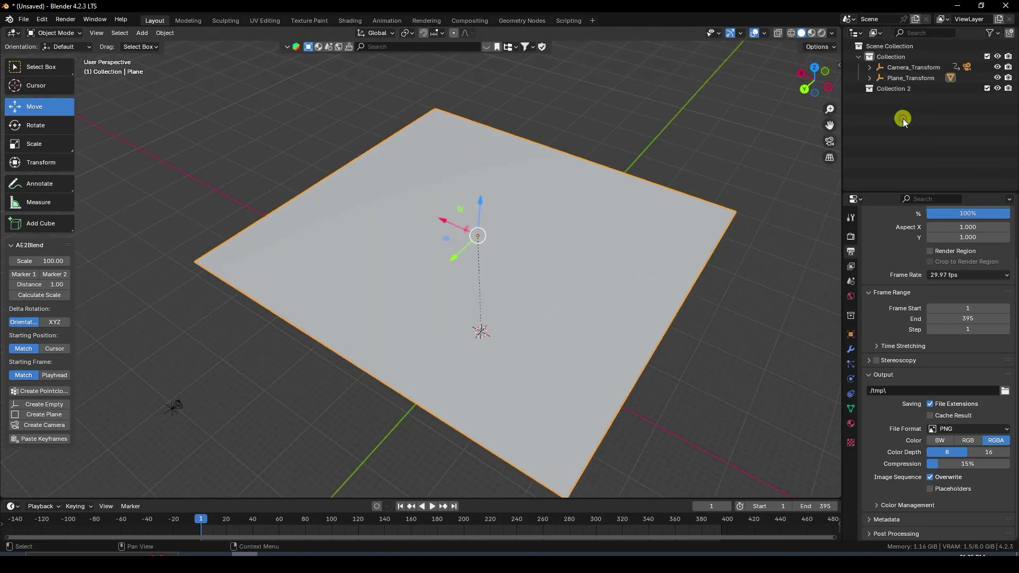
pyautogui.click(893, 91)
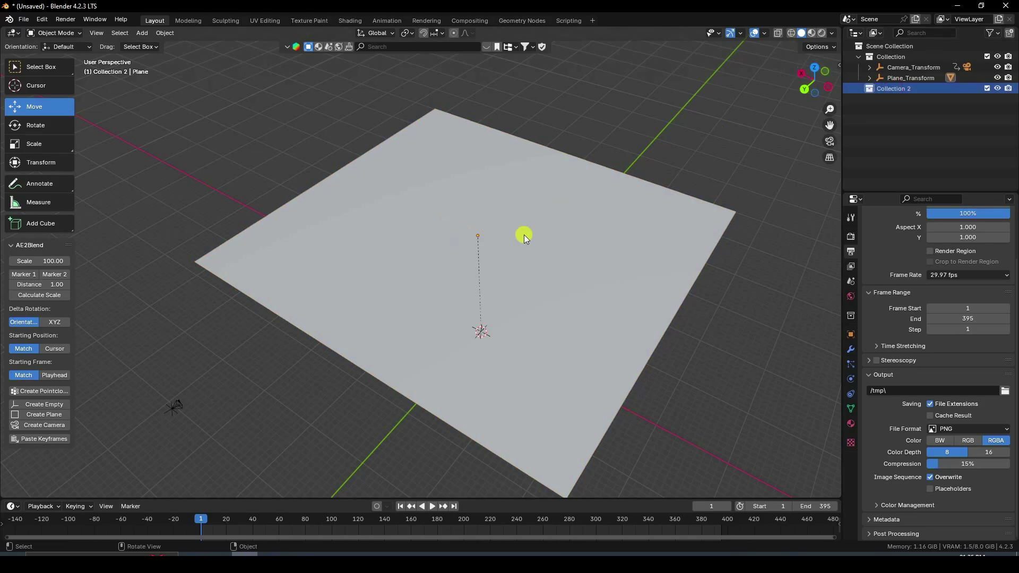
# Step: Return to the camera view and switch the viewport to wireframe shading, framed on the roundabout
pyautogui.press('KP_0')
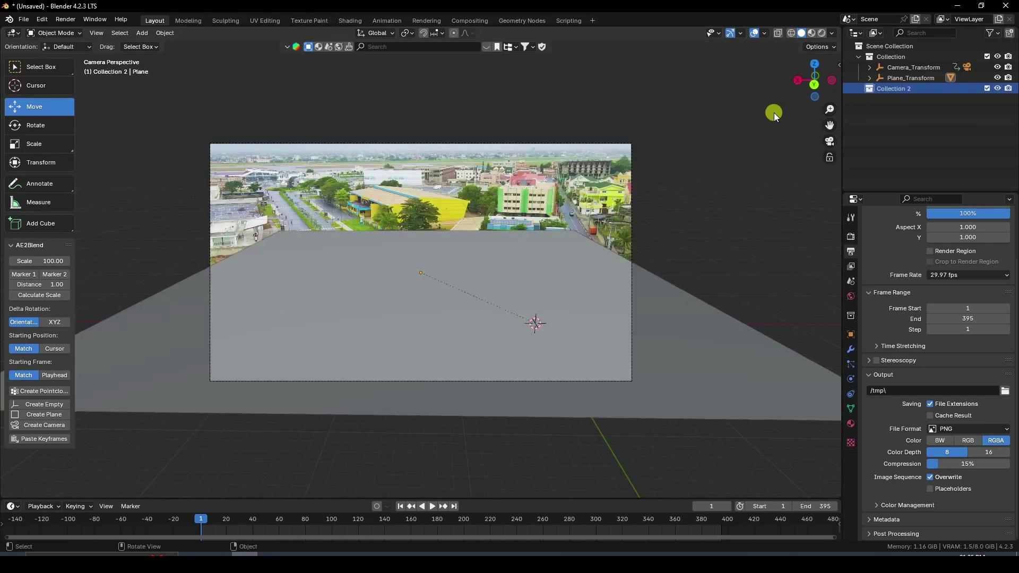
pyautogui.click(792, 33)
pyautogui.scroll(3, 410, 273)
pyautogui.keyDown('shift'); pyautogui.moveTo(457, 345); pyautogui.dragTo(588, 317, button='middle'); pyautogui.keyUp('shift')
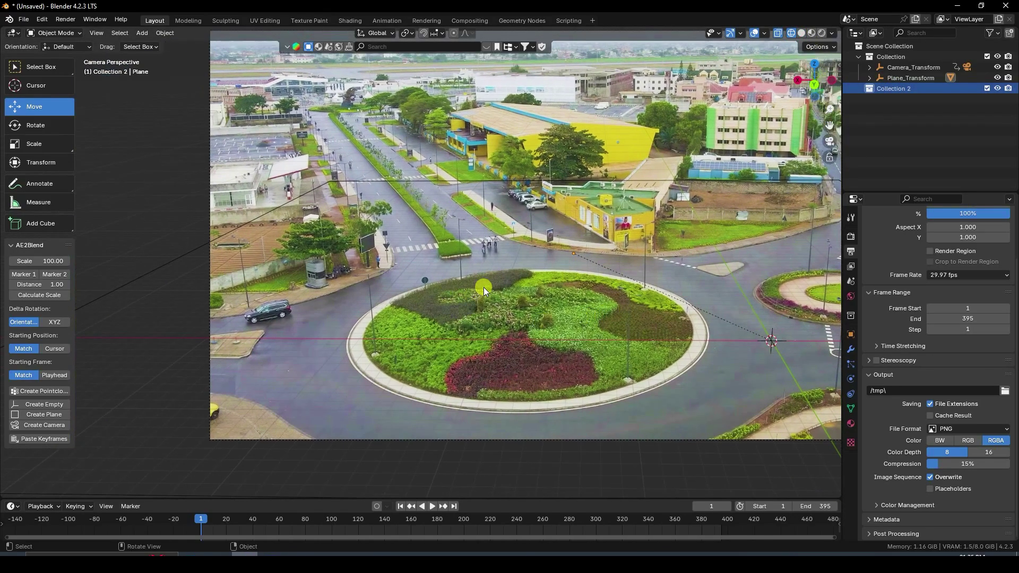
pyautogui.scroll(1, 389, 342)
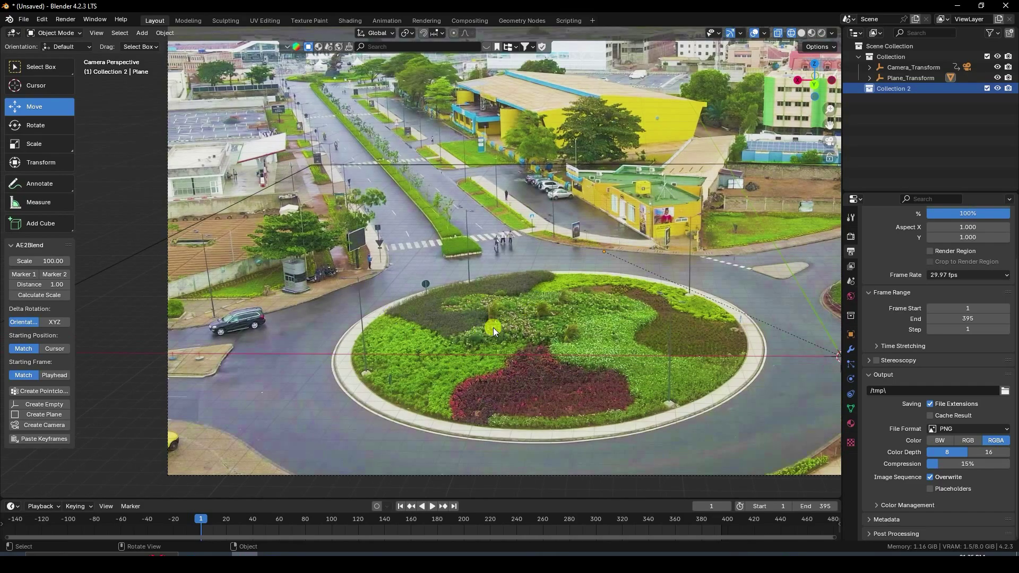
# Step: Add a cylinder mesh to the new collection and show it in solid shading
pyautogui.click(143, 32)
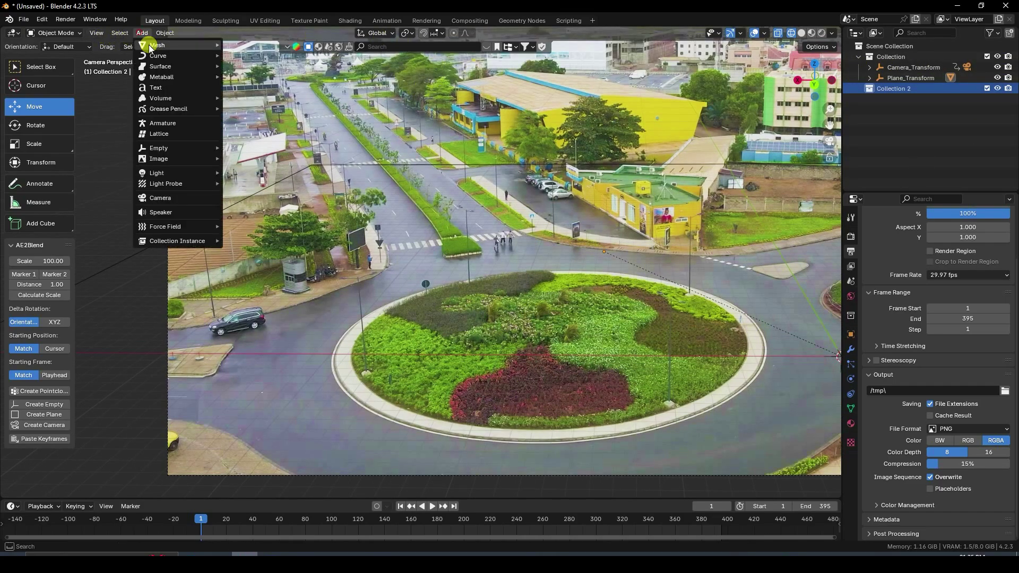
pyautogui.moveTo(150, 47)
pyautogui.click(266, 98)
pyautogui.scroll(-1, 586, 320)
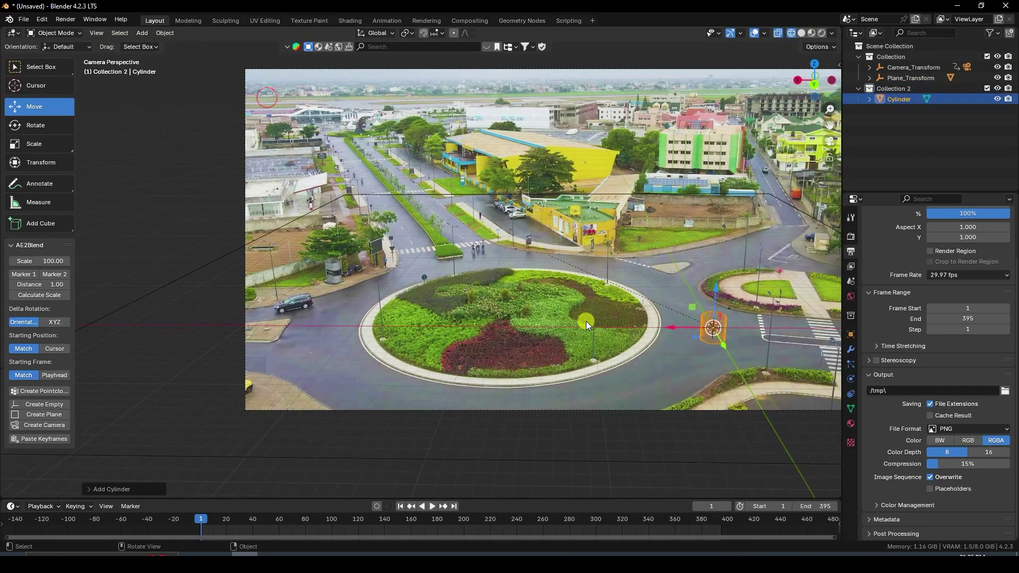
pyautogui.moveTo(586, 321); pyautogui.dragTo(567, 299, button='middle')
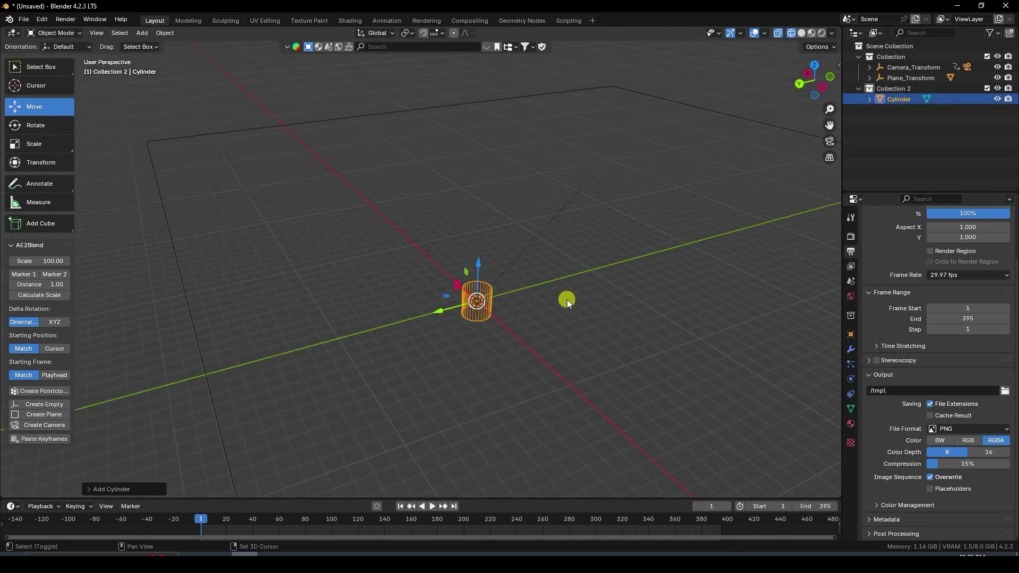
pyautogui.scroll(5, 579, 293)
pyautogui.click(802, 33)
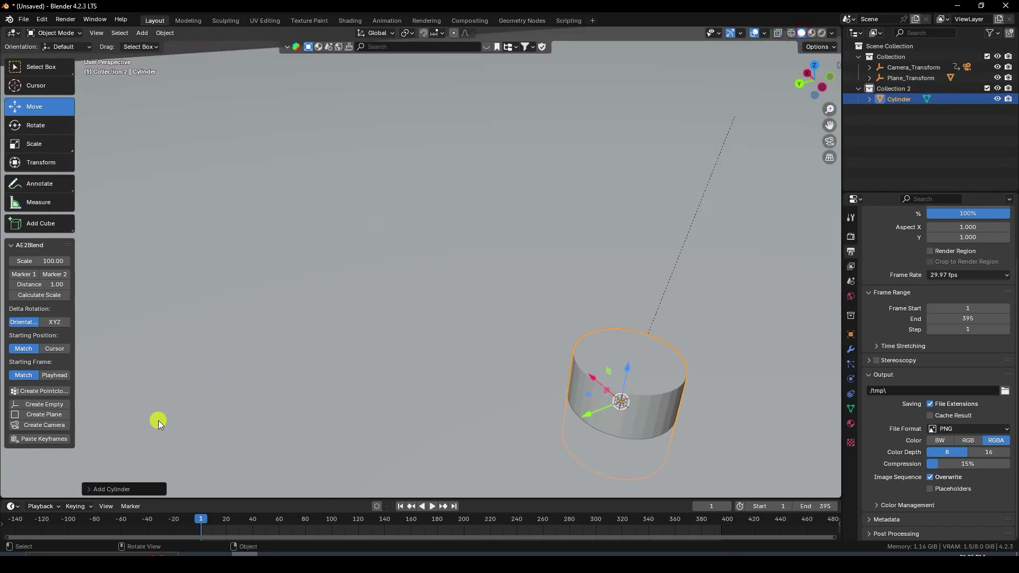
# Step: Set the new cylinder's vertices to 250 and its radius to 12 m
pyautogui.click(113, 489)
pyautogui.click(186, 359)
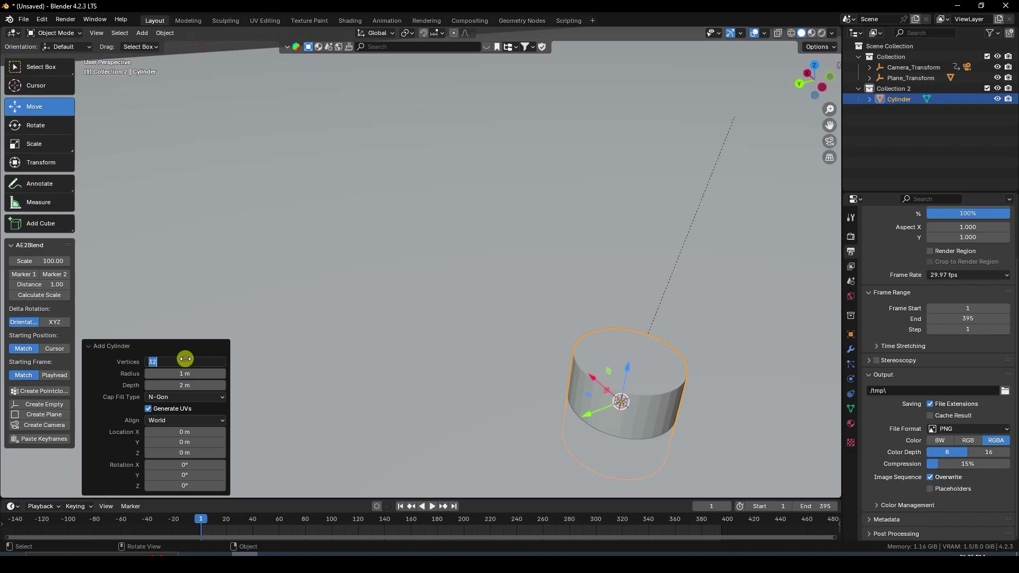
pyautogui.press('Return')
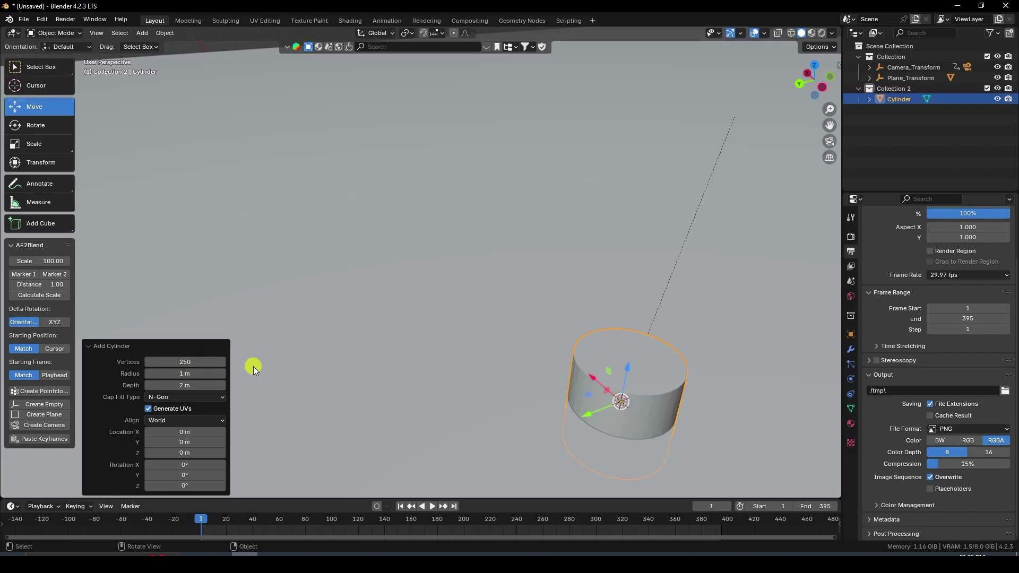
pyautogui.click(183, 375)
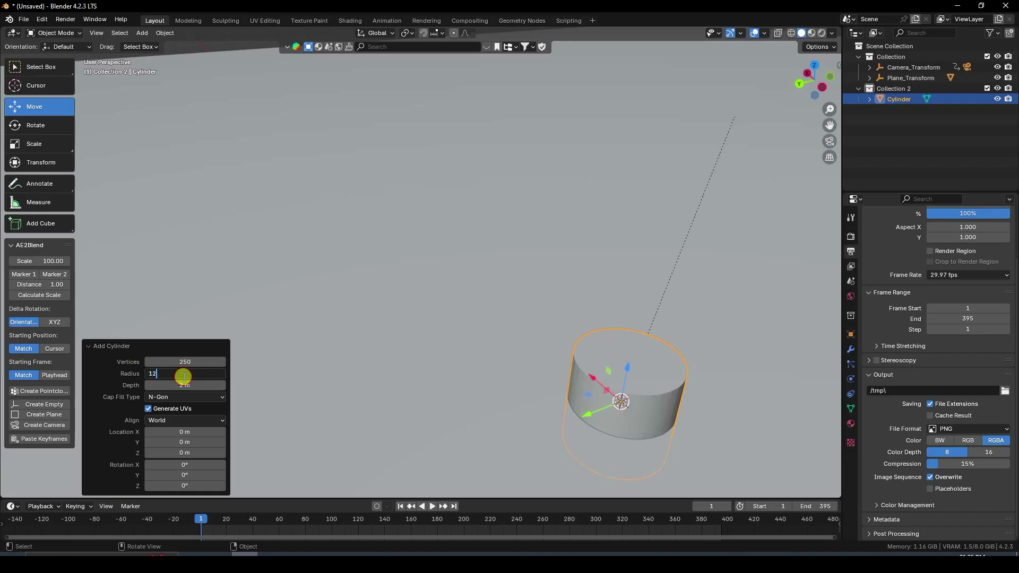
pyautogui.write('12')
pyautogui.press('Return')
pyautogui.scroll(-6, 596, 289)
pyautogui.scroll(2, 502, 294)
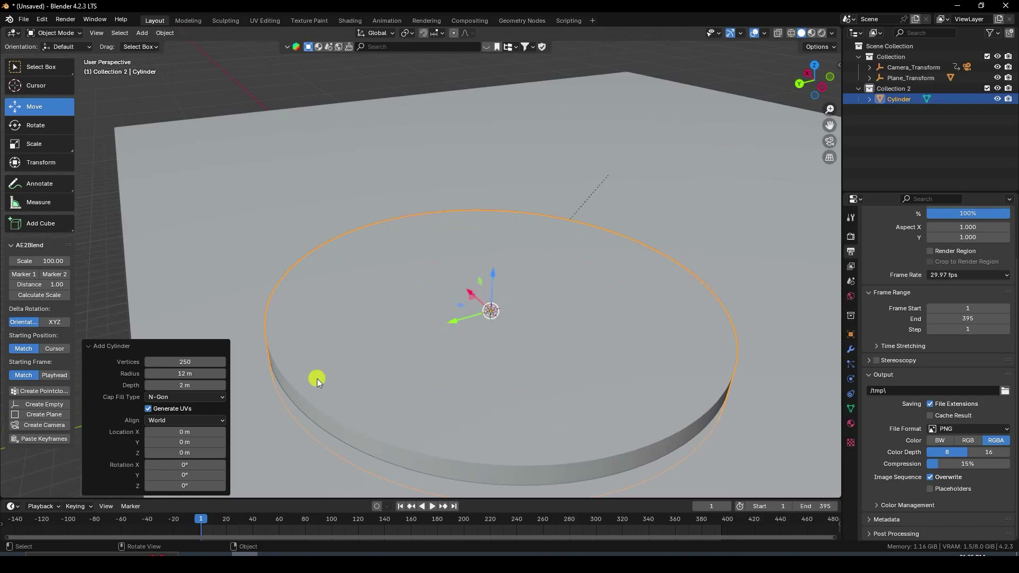
# Step: Set the cylinder's depth to 1 m
pyautogui.moveTo(317, 378); pyautogui.dragTo(530, 364, button='middle')
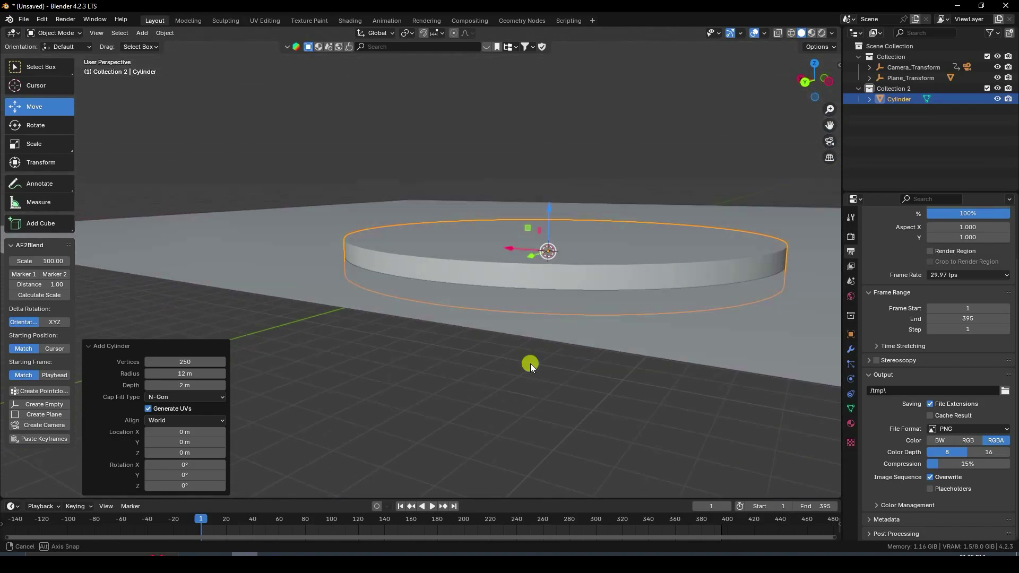
pyautogui.click(202, 386)
pyautogui.write('1')
pyautogui.press('Return')
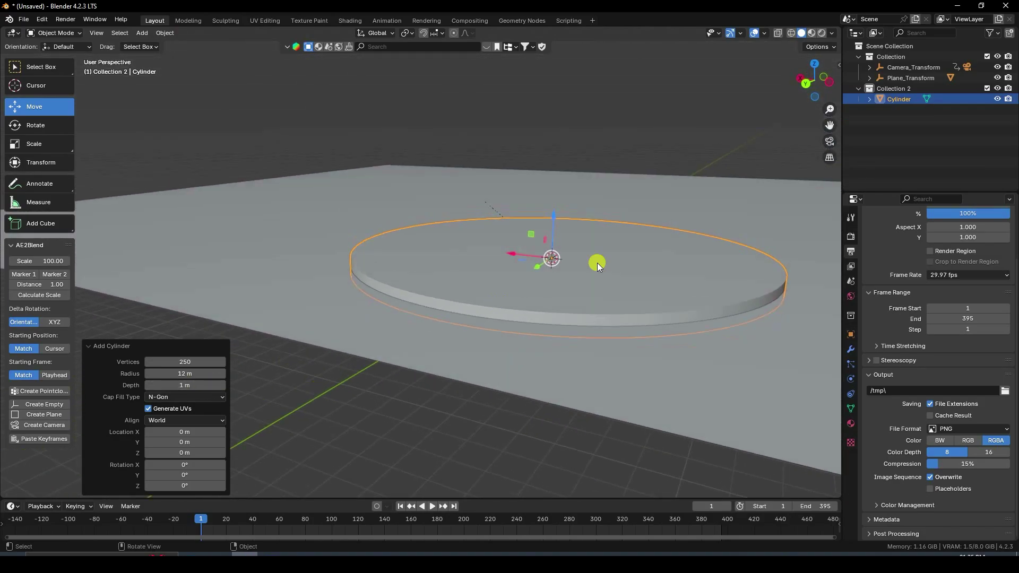
pyautogui.moveTo(598, 263)
pyautogui.mouseDown(button='middle')
pyautogui.moveTo(607, 212)
pyautogui.moveTo(613, 260)
pyautogui.mouseUp(button='middle')
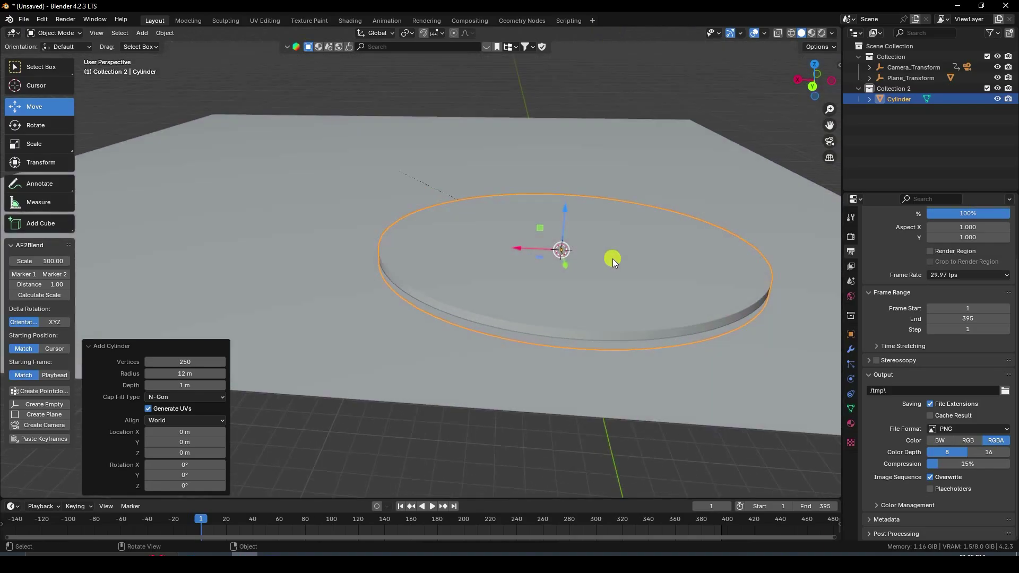
# Step: Lower the cylinder by setting its Z location to -0.5 m in the object properties
pyautogui.press('KP_0')
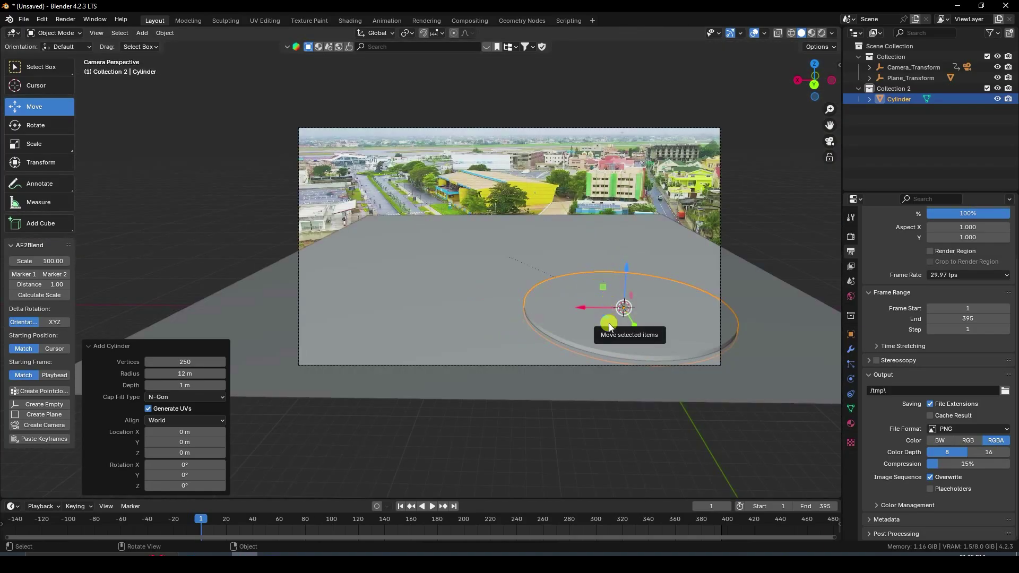
pyautogui.keyDown('alt'); pyautogui.moveTo(591, 308); pyautogui.dragTo(584, 274, button='middle'); pyautogui.keyUp('alt')
pyautogui.scroll(3, 892, 297)
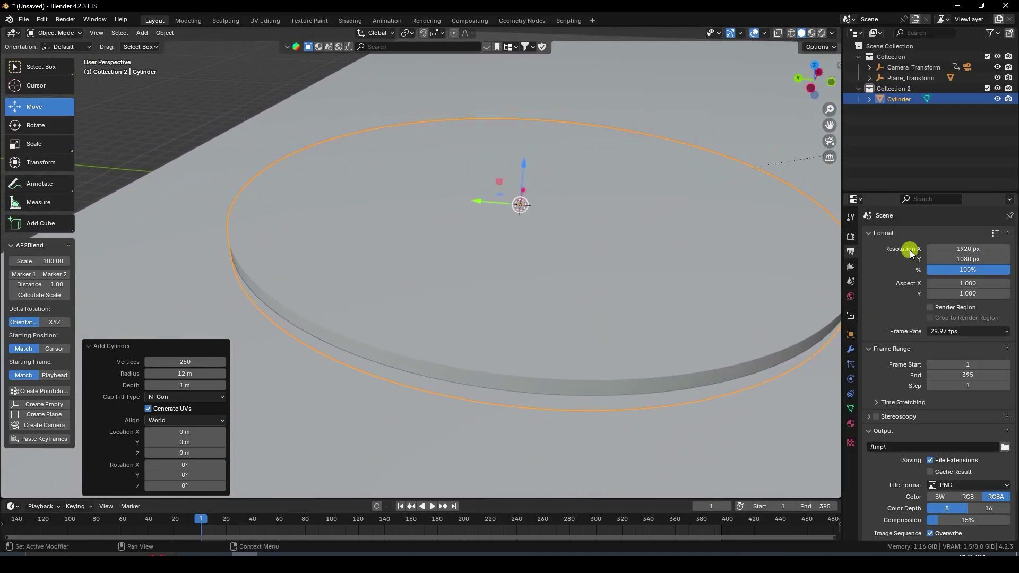
pyautogui.click(898, 97)
pyautogui.click(851, 334)
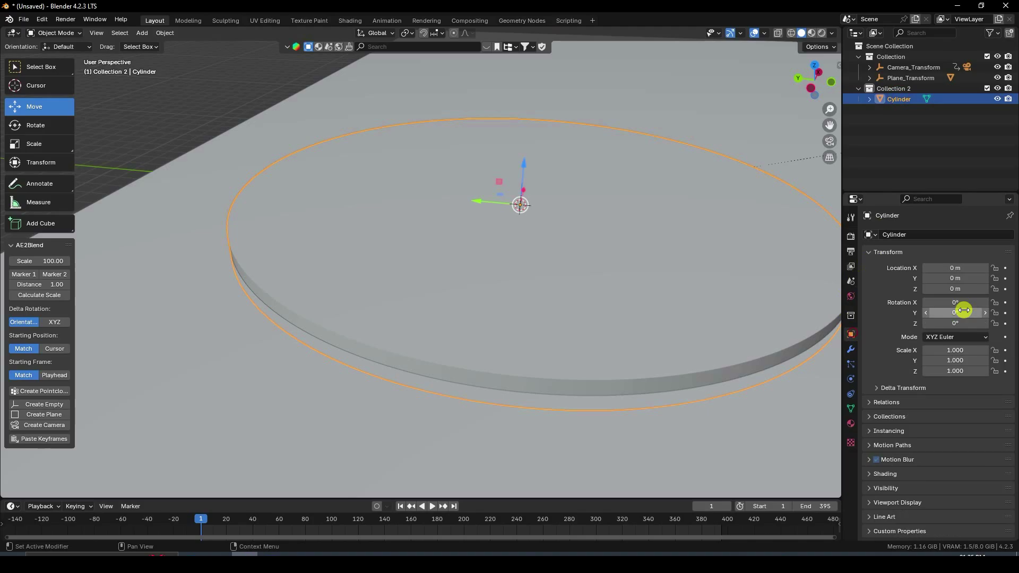
pyautogui.moveTo(949, 287); pyautogui.dragTo(114, 300)
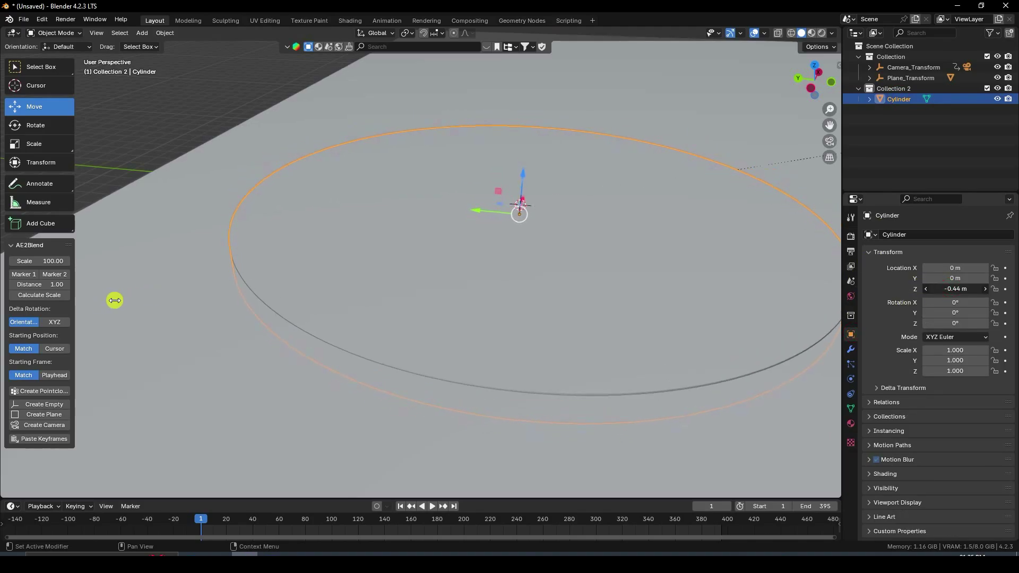
pyautogui.click(950, 289)
pyautogui.write('-')
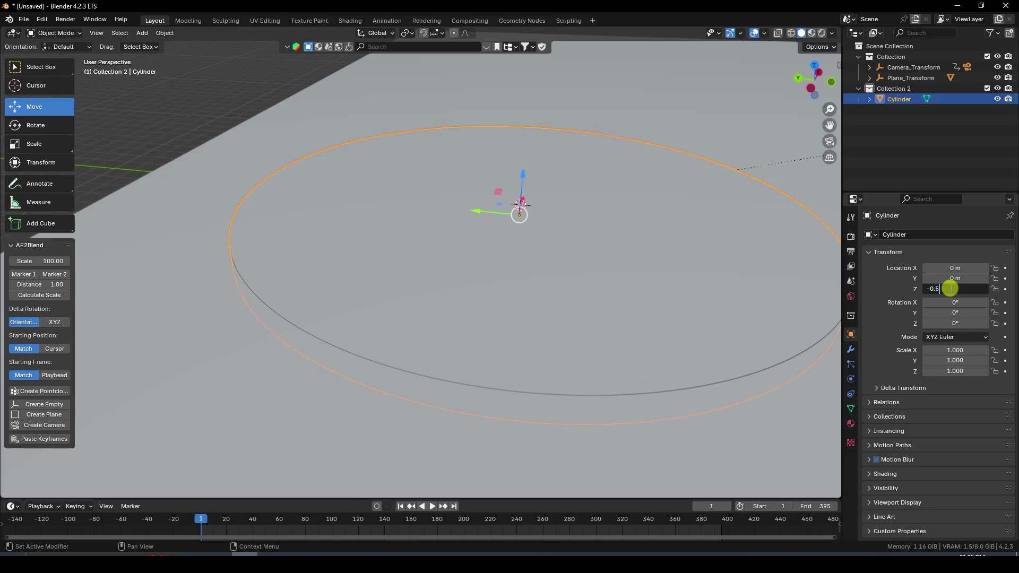
pyautogui.write('0.5')
pyautogui.press('Return')
# Step: In the wireframe camera view, move the cylinder onto the roundabout, about 17.16 m along X and about -1.77 m along Y
pyautogui.moveTo(630, 296); pyautogui.dragTo(419, 209, button='middle')
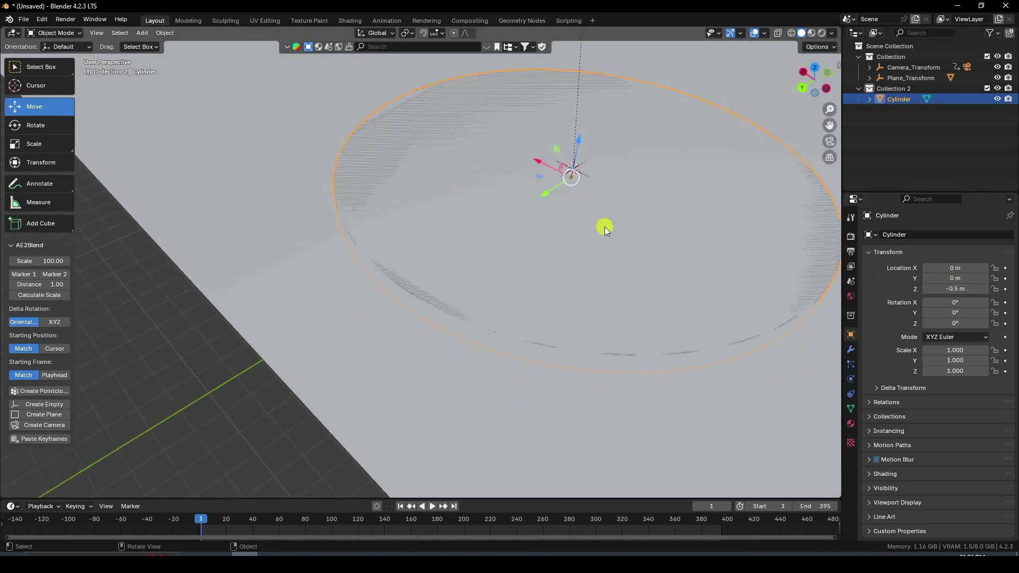
pyautogui.scroll(-3, 499, 240)
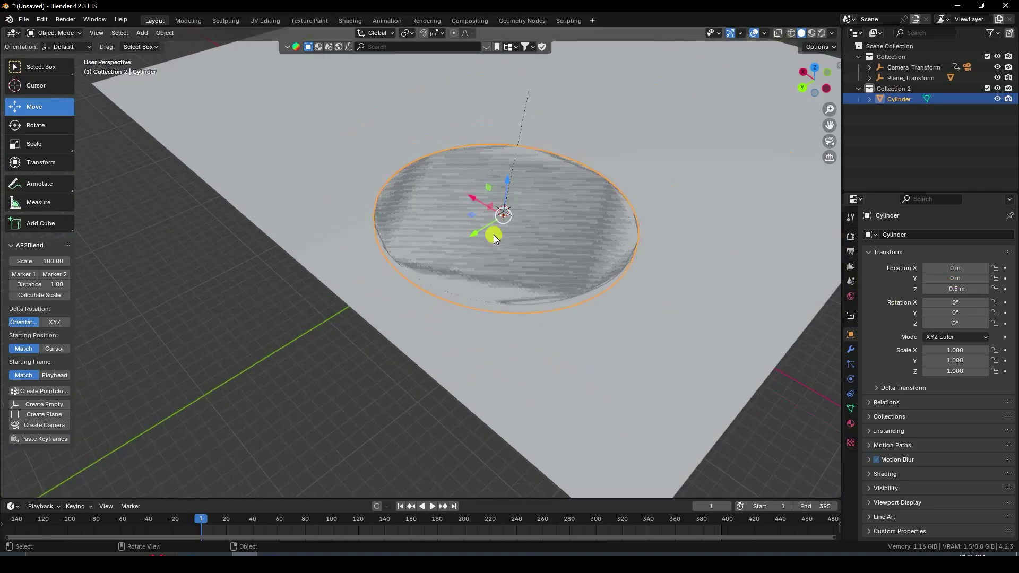
pyautogui.press('KP_0')
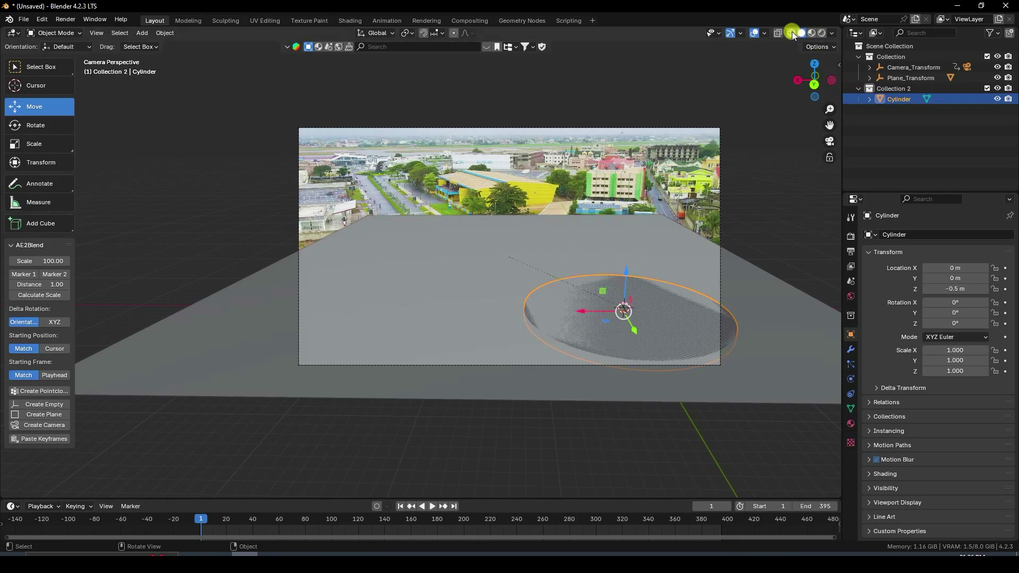
pyautogui.click(792, 33)
pyautogui.scroll(4, 596, 293)
pyautogui.moveTo(718, 352); pyautogui.dragTo(487, 323)
pyautogui.scroll(3, 544, 346)
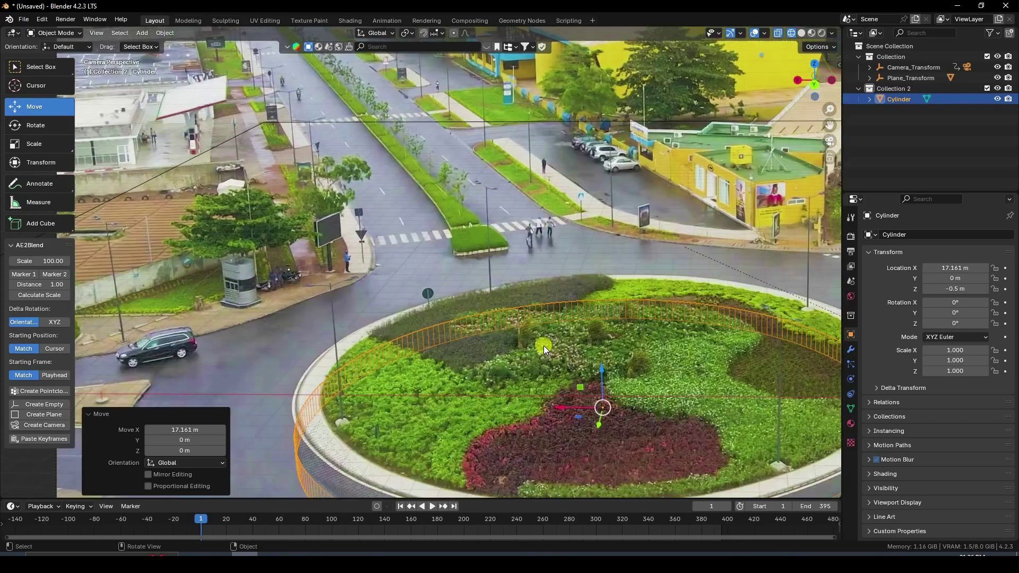
pyautogui.keyDown('shift'); pyautogui.moveTo(593, 341); pyautogui.dragTo(528, 225, button='middle'); pyautogui.keyUp('shift')
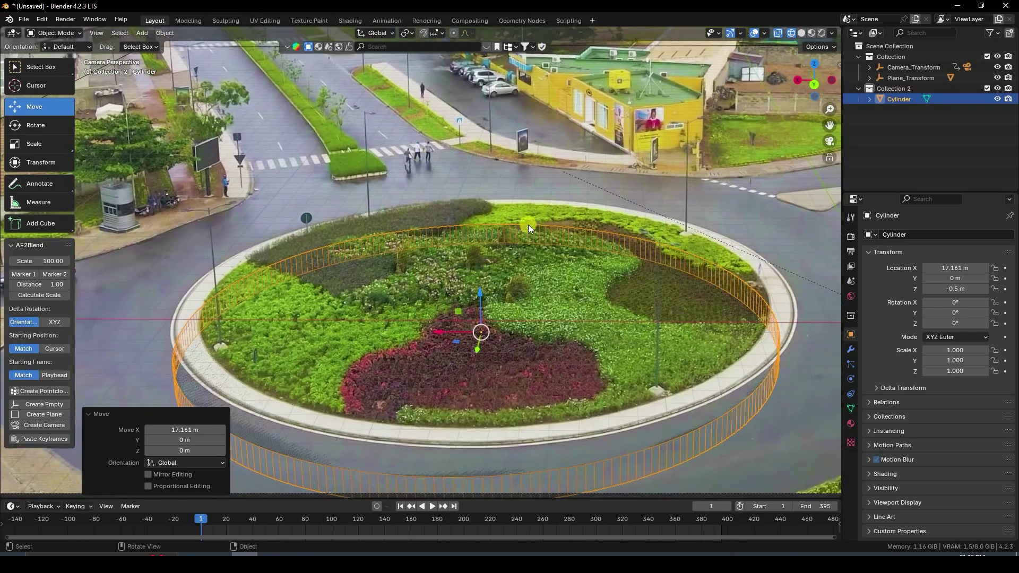
pyautogui.moveTo(477, 342); pyautogui.dragTo(499, 325)
pyautogui.scroll(-2, 528, 291)
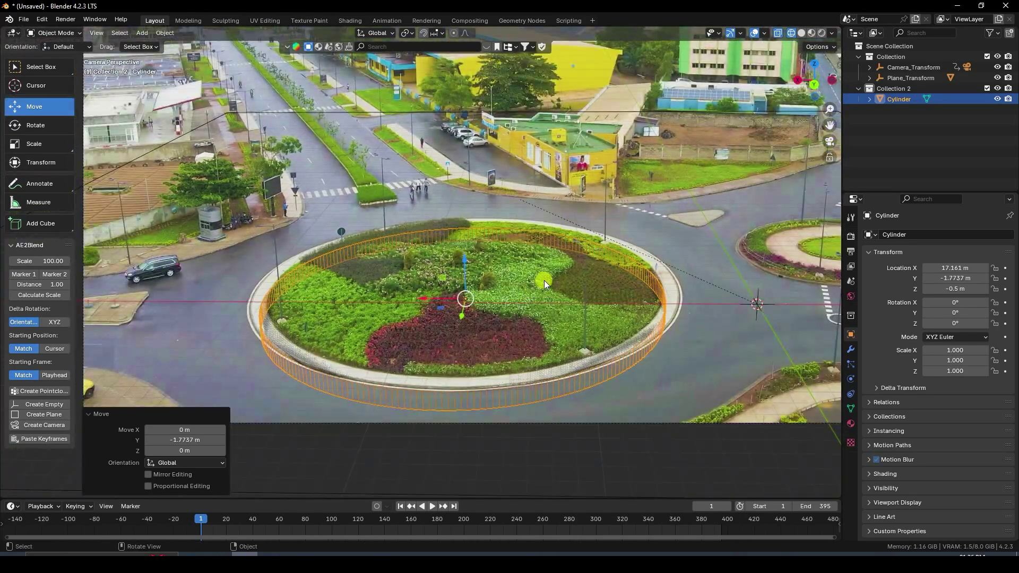
# Step: Scale the cylinder up by about 1.095 and move it about -1.12 m along Y to fit the roundabout's curb
pyautogui.press('s')
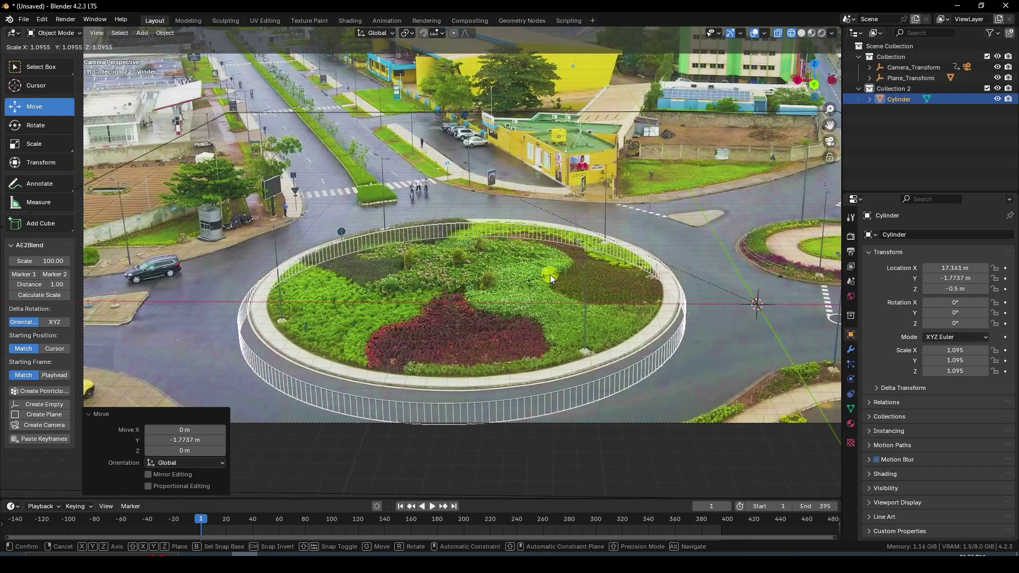
pyautogui.click(550, 275)
pyautogui.press('g')
pyautogui.press('y')
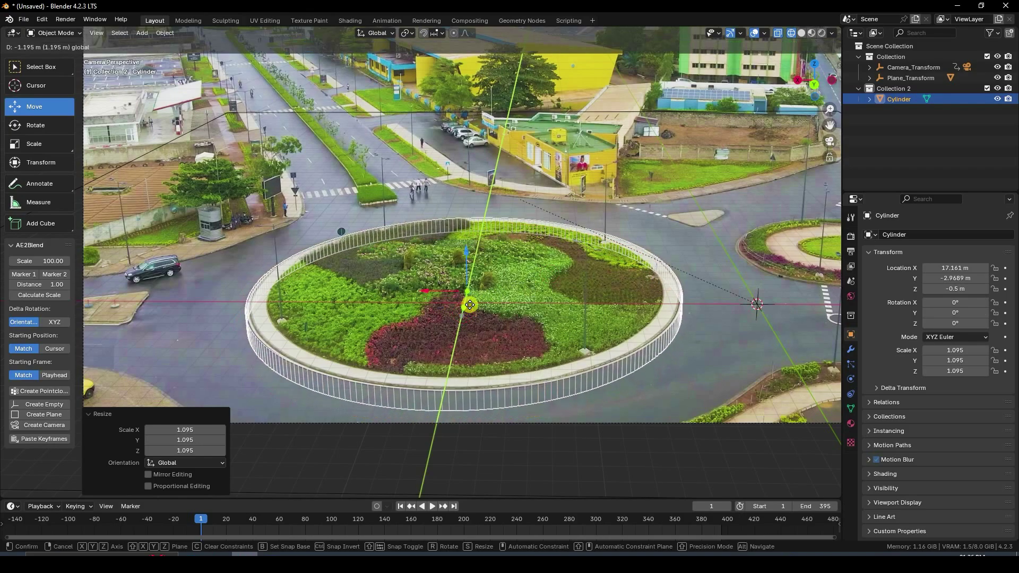
pyautogui.click(436, 299)
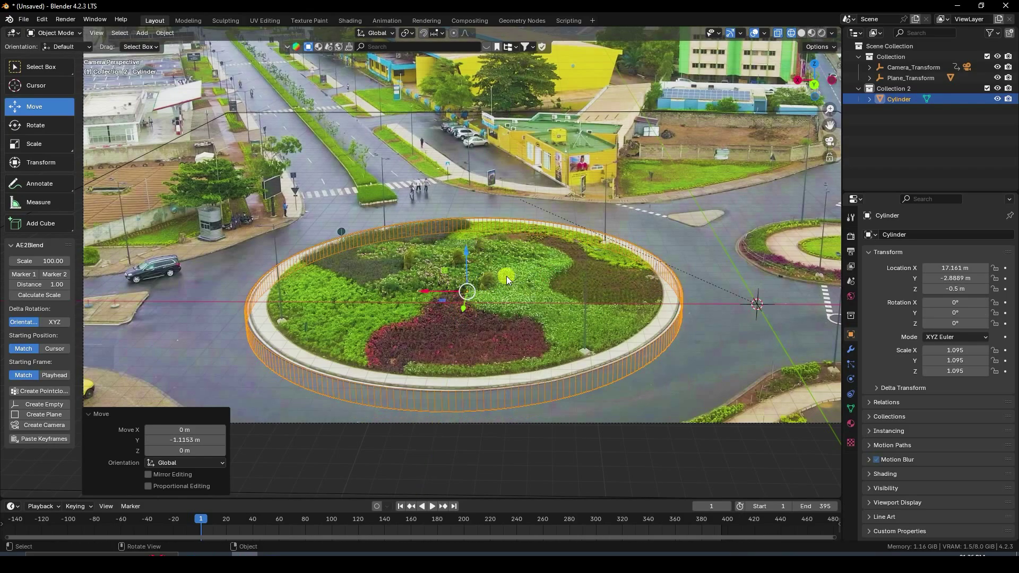
# Step: Nudge the cylinder about -0.15 m along X and scale it by about 1.01 to match the curb's outer edge
pyautogui.scroll(1, 540, 297)
pyautogui.scroll(2, 602, 313)
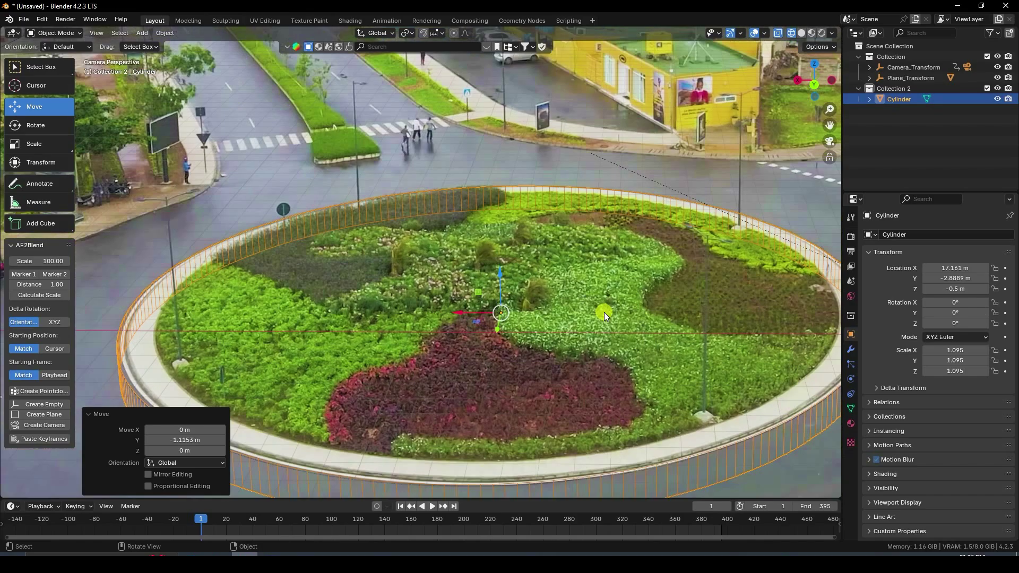
pyautogui.keyDown('shift'); pyautogui.moveTo(604, 312); pyautogui.dragTo(619, 236, button='middle'); pyautogui.keyUp('shift')
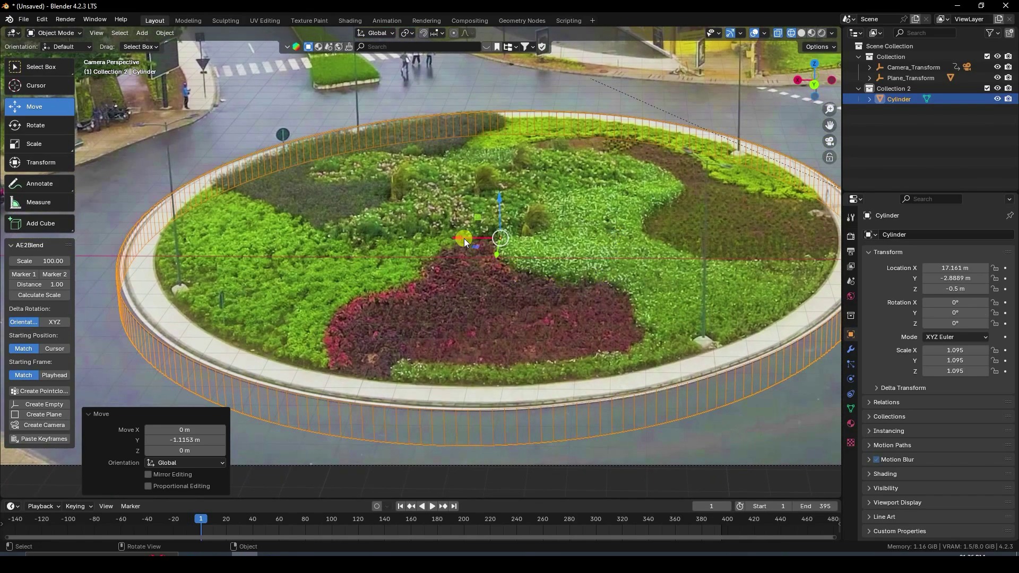
pyautogui.moveTo(464, 238); pyautogui.dragTo(469, 241)
pyautogui.scroll(-1, 531, 241)
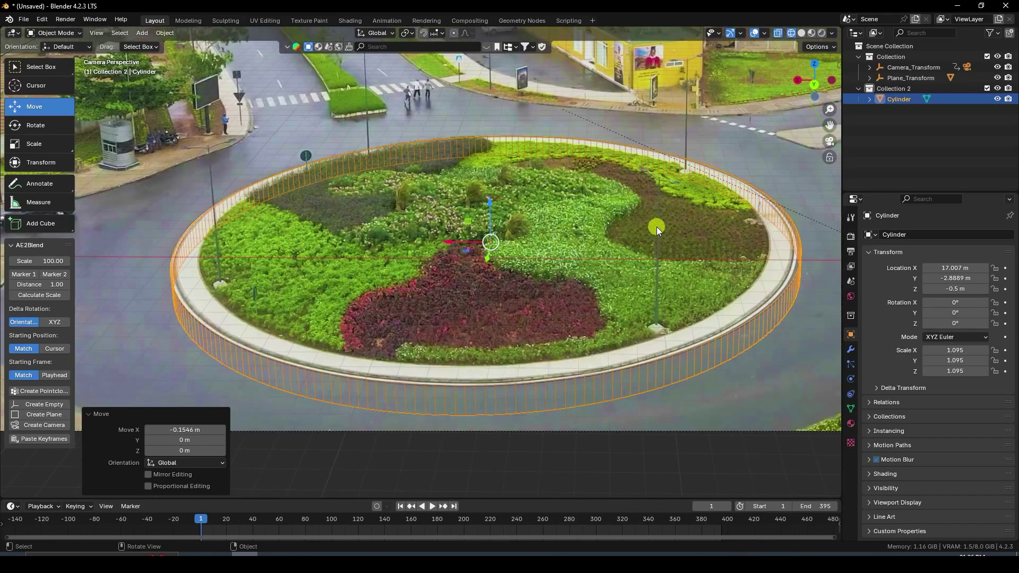
pyautogui.press('s')
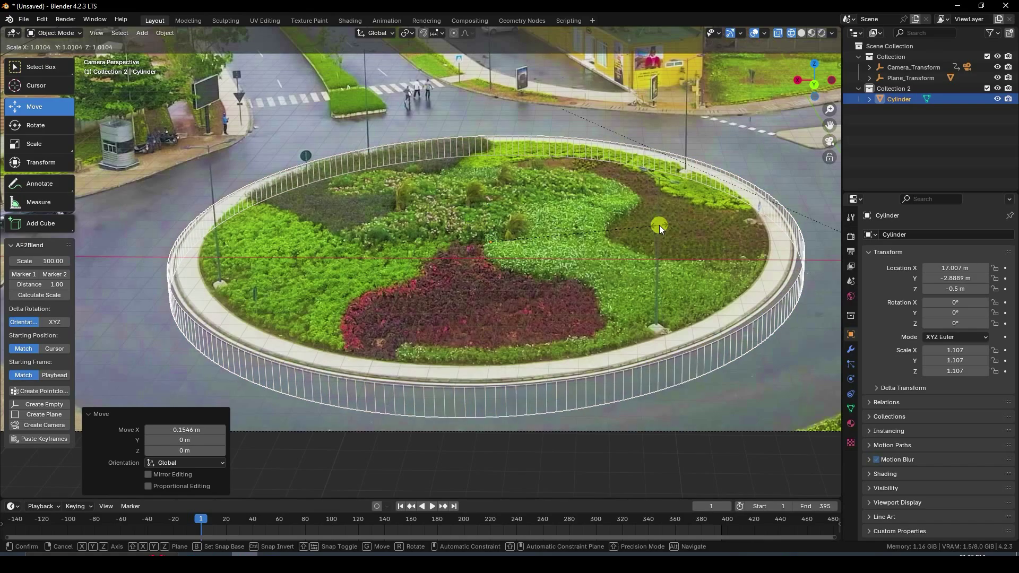
pyautogui.click(660, 225)
pyautogui.keyDown('shift'); pyautogui.moveTo(532, 180); pyautogui.dragTo(479, 247, button='middle'); pyautogui.keyUp('shift')
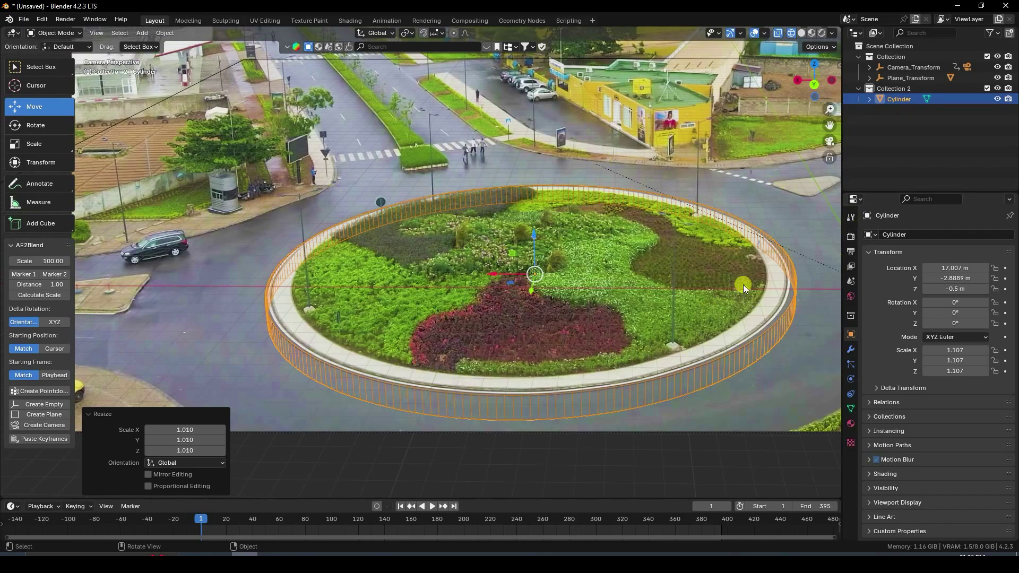
# Step: Examine the cylinder's height against the ground level in solid shading, using perspective, front and right views
pyautogui.click(921, 132)
pyautogui.moveTo(584, 191); pyautogui.dragTo(366, 223, button='middle')
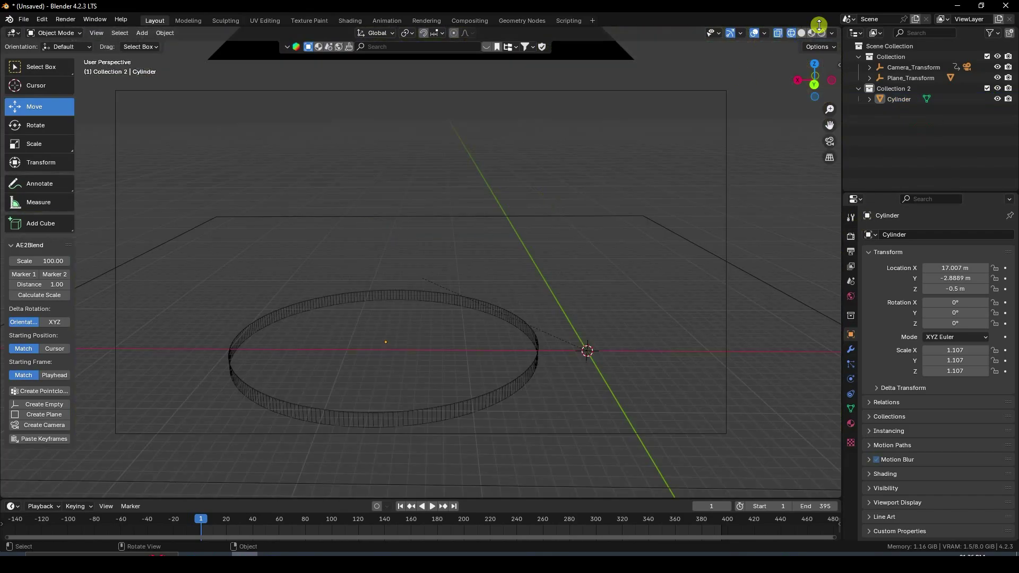
pyautogui.click(801, 32)
pyautogui.moveTo(510, 345)
pyautogui.mouseDown(button='middle')
pyautogui.moveTo(477, 374)
pyautogui.moveTo(414, 344)
pyautogui.moveTo(453, 390)
pyautogui.moveTo(542, 405)
pyautogui.moveTo(519, 264)
pyautogui.mouseUp(button='middle')
pyautogui.scroll(5, 518, 286)
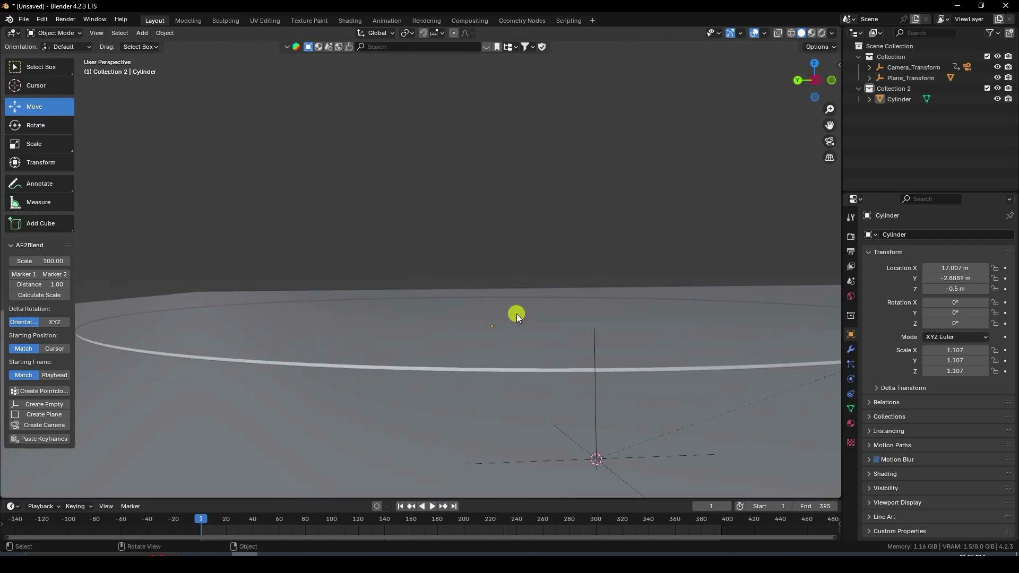
pyautogui.press('KP_1')
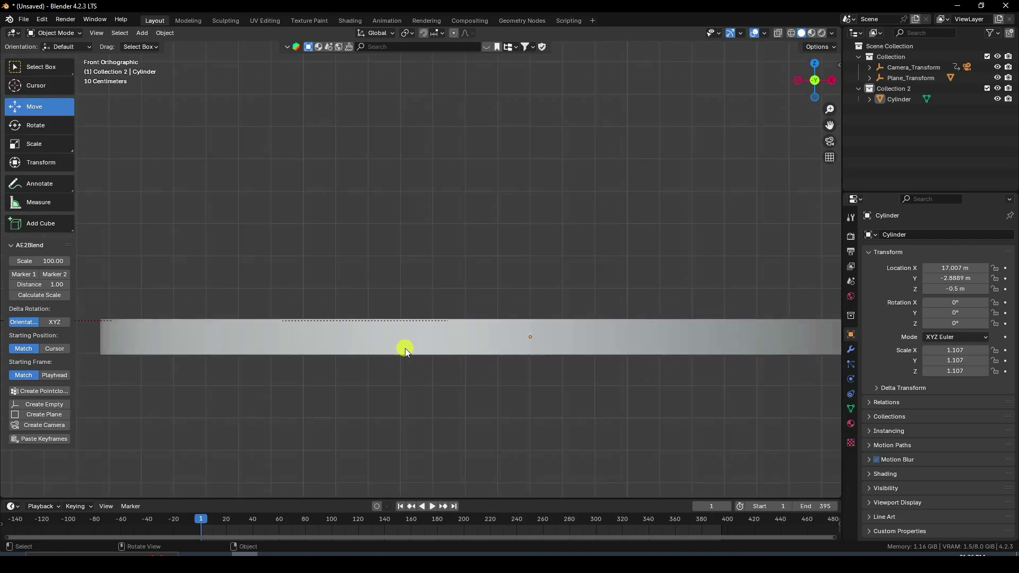
pyautogui.click(399, 339)
pyautogui.scroll(1, 545, 320)
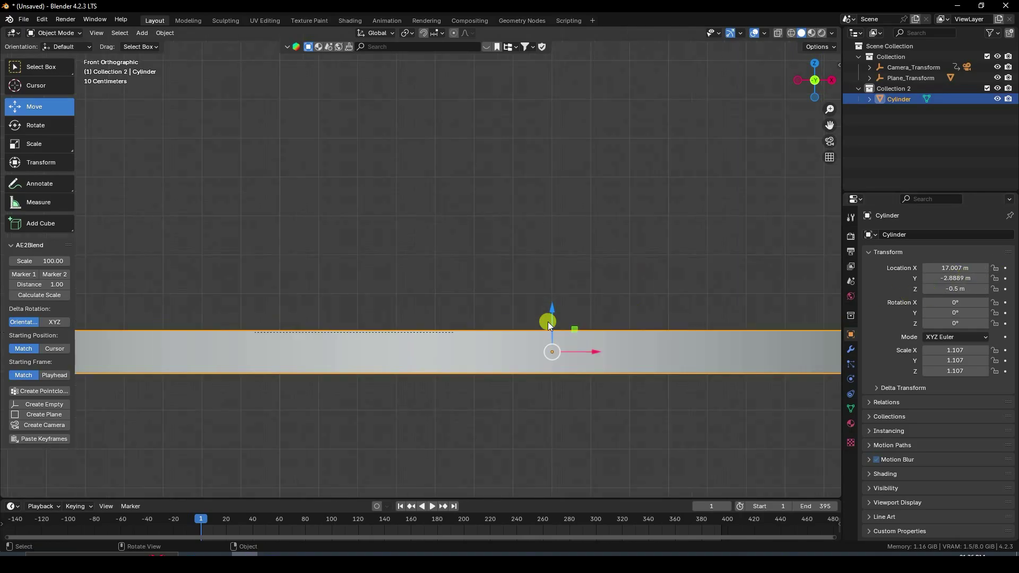
pyautogui.scroll(-3, 587, 319)
pyautogui.press('KP_3')
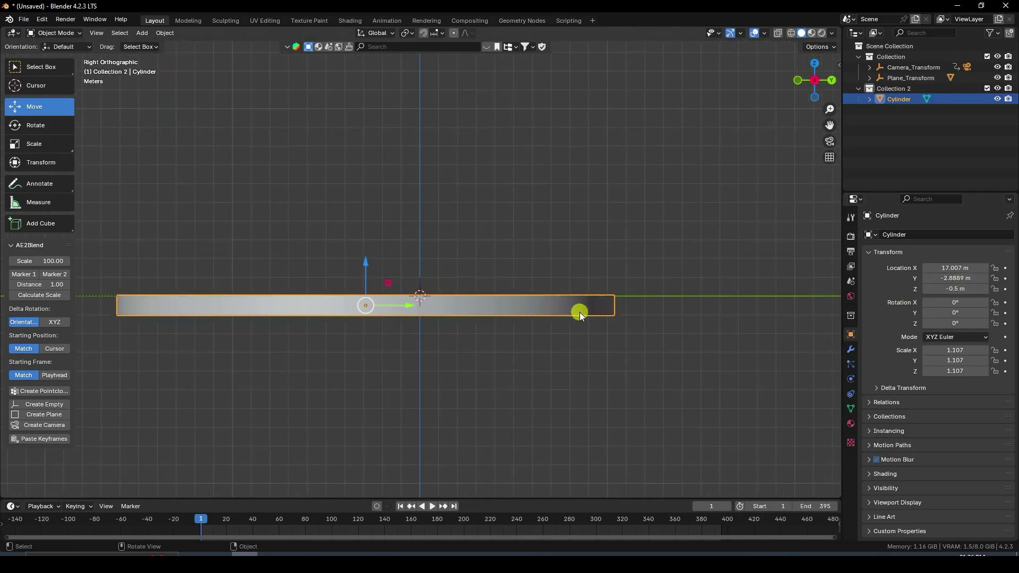
# Step: In the wireframe right view, move the cylinder about -0.055 m along Z so its top is level with the ground plane
pyautogui.scroll(3, 405, 296)
pyautogui.scroll(4, 379, 314)
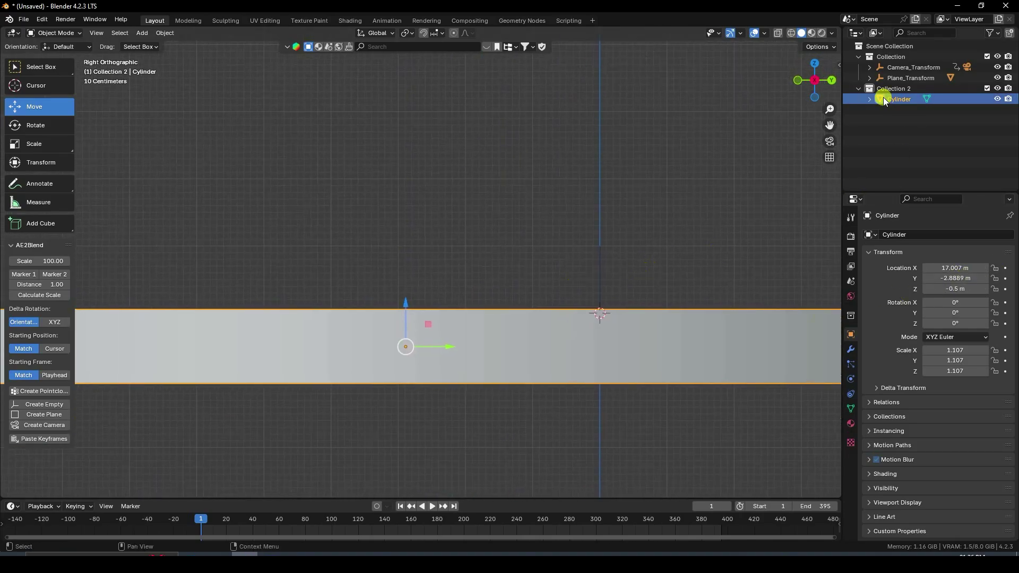
pyautogui.click(908, 78)
pyautogui.scroll(5, 642, 409)
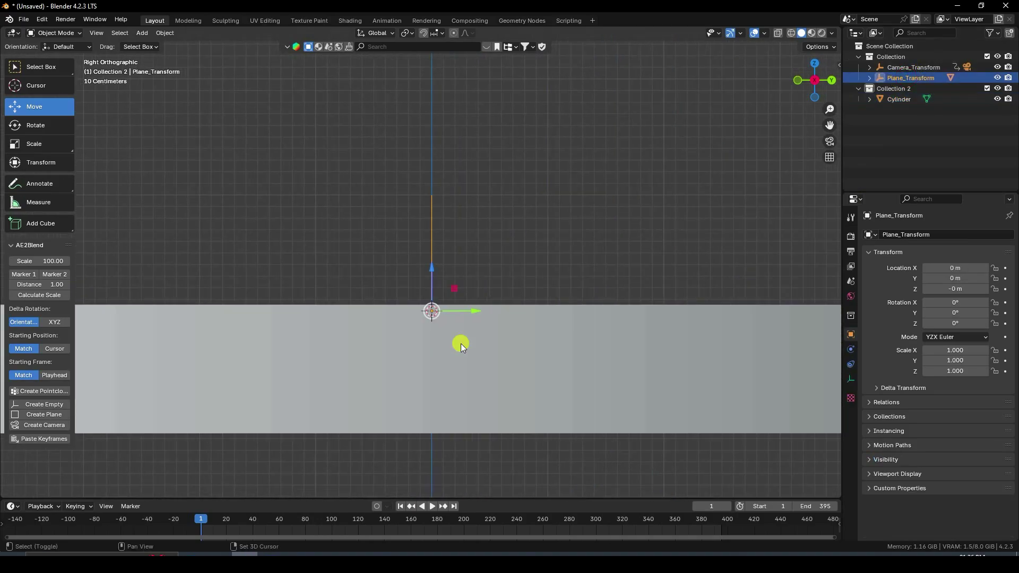
pyautogui.keyDown('shift'); pyautogui.moveTo(365, 336); pyautogui.dragTo(464, 336, button='middle'); pyautogui.keyUp('shift')
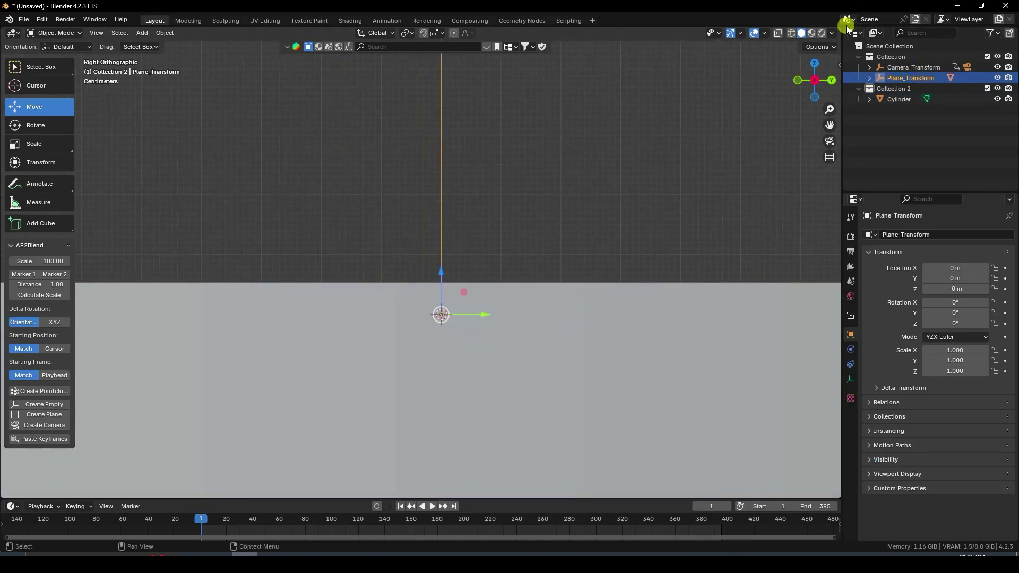
pyautogui.click(792, 33)
pyautogui.keyDown('shift'); pyautogui.moveTo(383, 308); pyautogui.dragTo(403, 367, button='middle'); pyautogui.keyUp('shift')
pyautogui.click(520, 303)
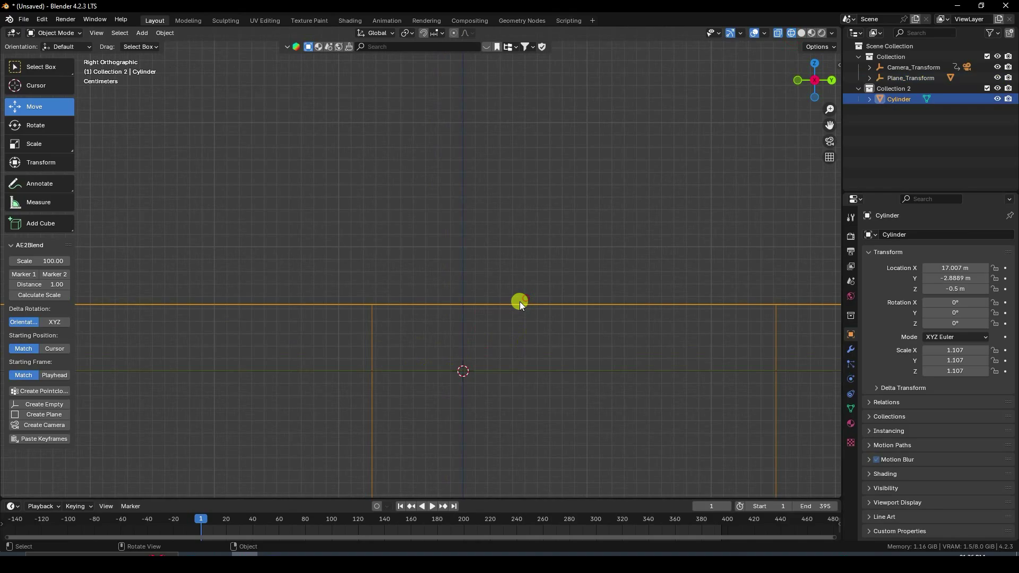
pyautogui.scroll(-10, 478, 308)
pyautogui.scroll(-3, 403, 292)
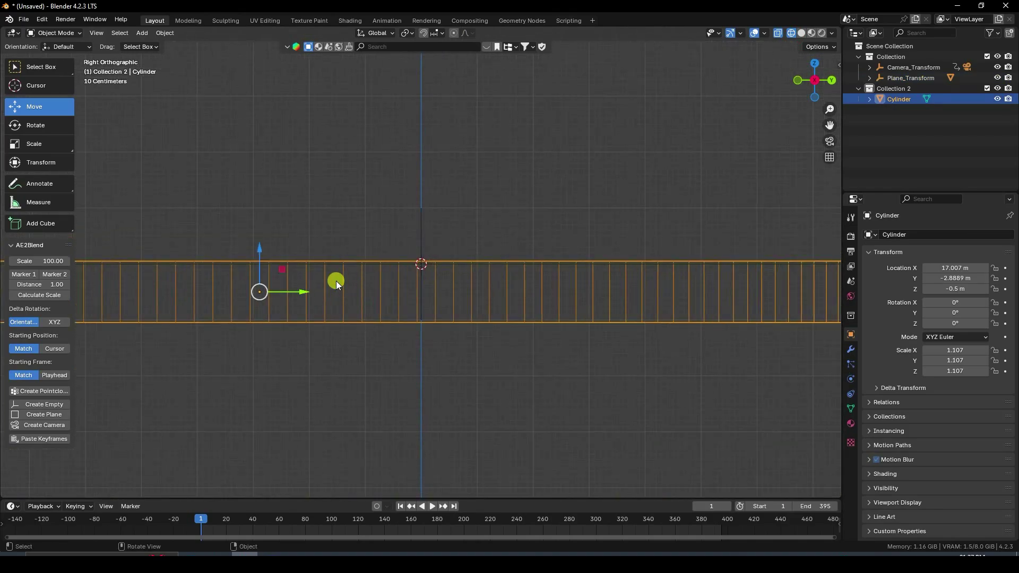
pyautogui.keyDown('shift'); pyautogui.moveTo(336, 282); pyautogui.dragTo(437, 287, button='middle'); pyautogui.keyUp('shift')
pyautogui.scroll(3, 420, 284)
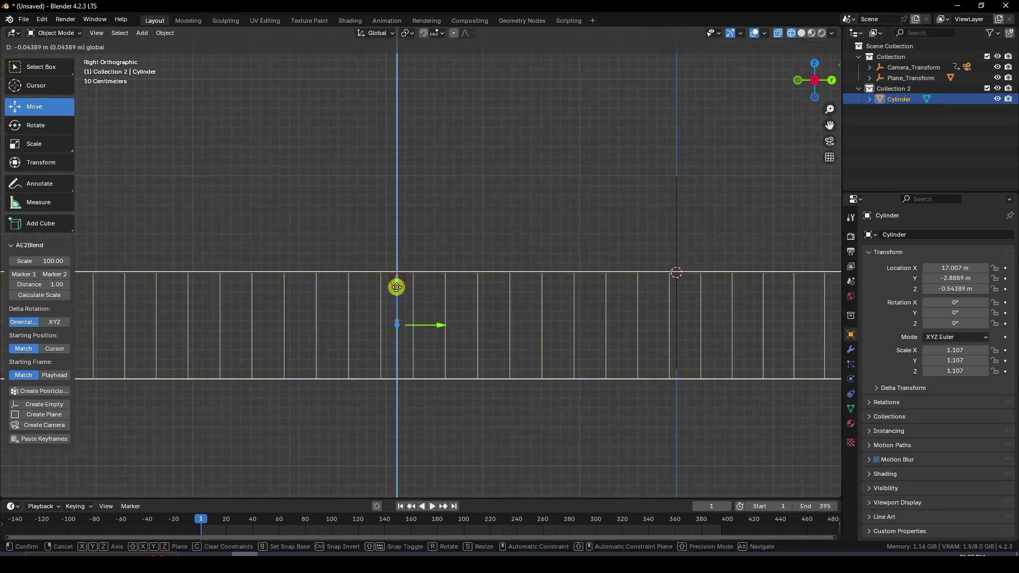
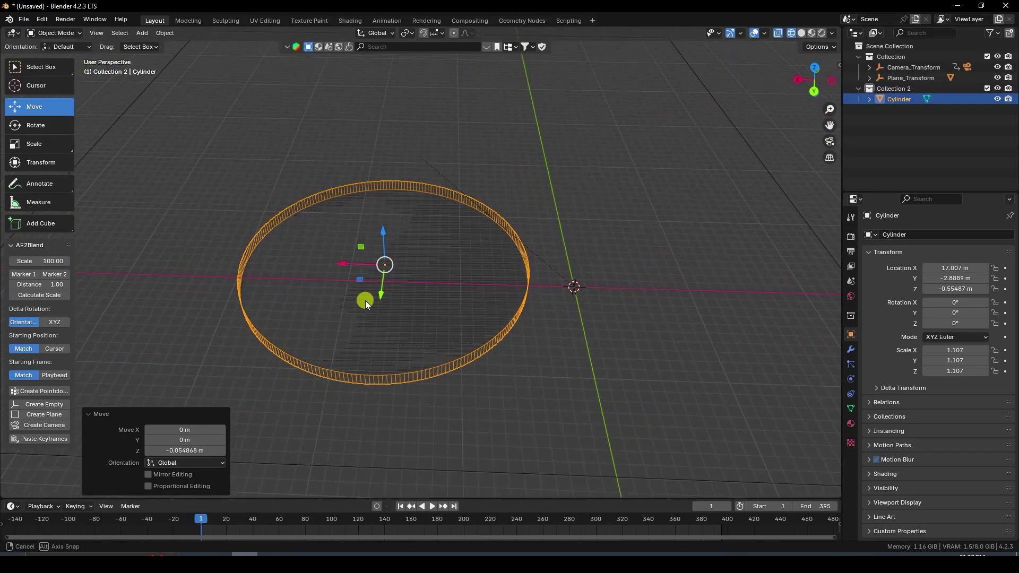
# Step: In solid shading, add a Boolean modifier set to Difference to the ground plane, with Cylinder as its object
pyautogui.scroll(3, 374, 297)
pyautogui.click(801, 33)
pyautogui.scroll(-3, 480, 323)
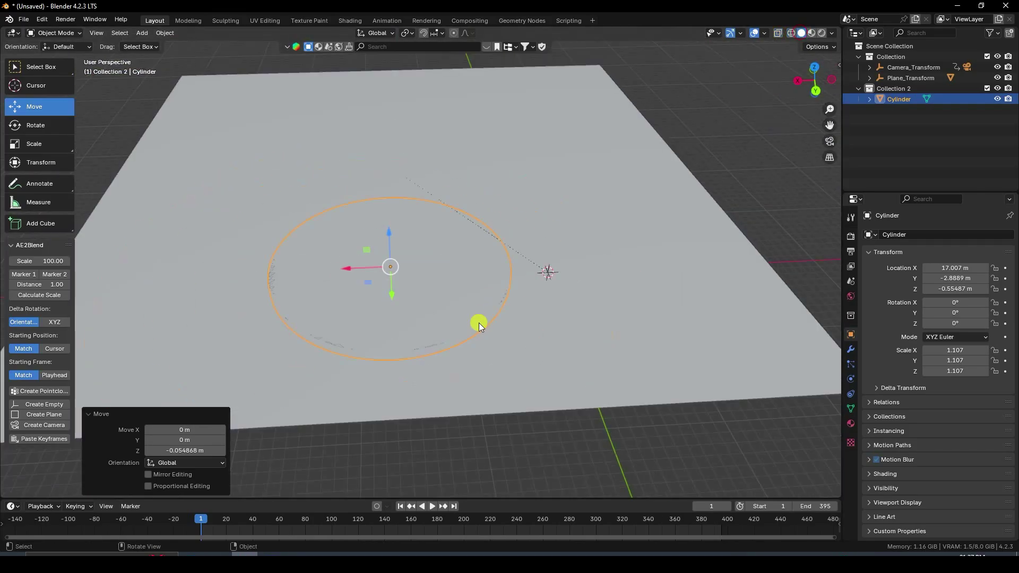
pyautogui.scroll(2, 480, 321)
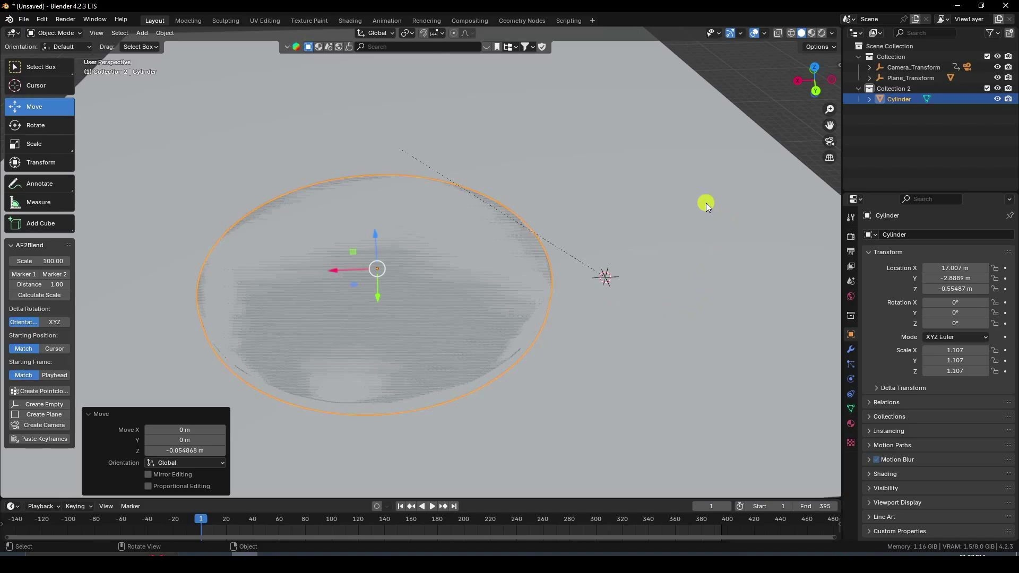
pyautogui.click(640, 207)
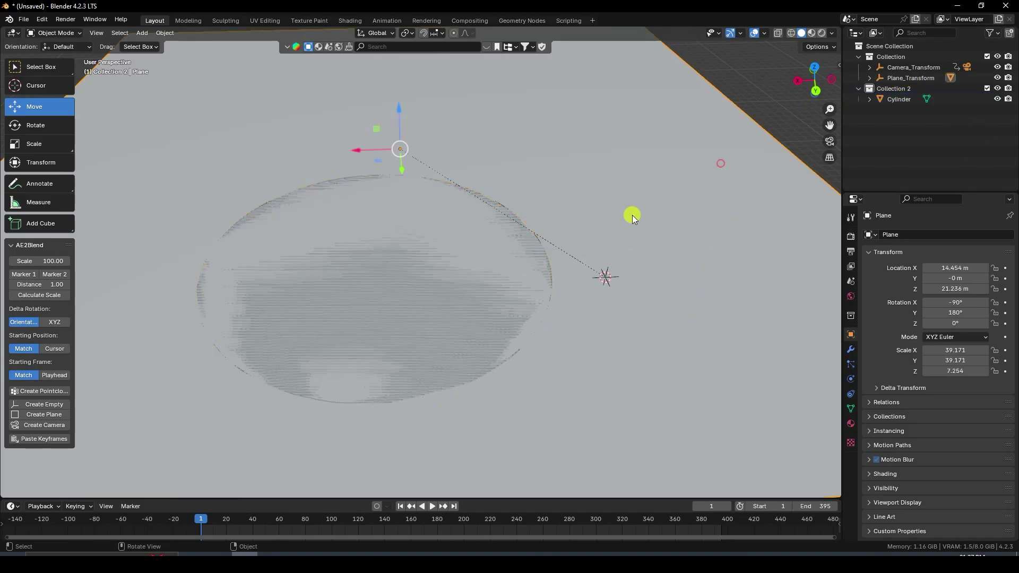
pyautogui.scroll(-4, 494, 250)
pyautogui.scroll(2, 494, 250)
pyautogui.click(850, 350)
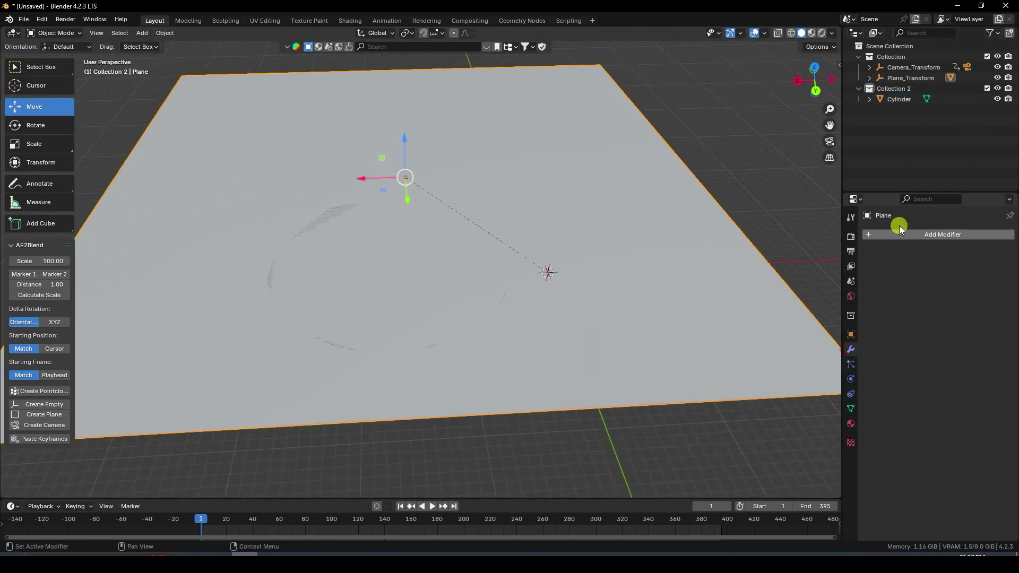
pyautogui.click(897, 232)
pyautogui.moveTo(858, 237)
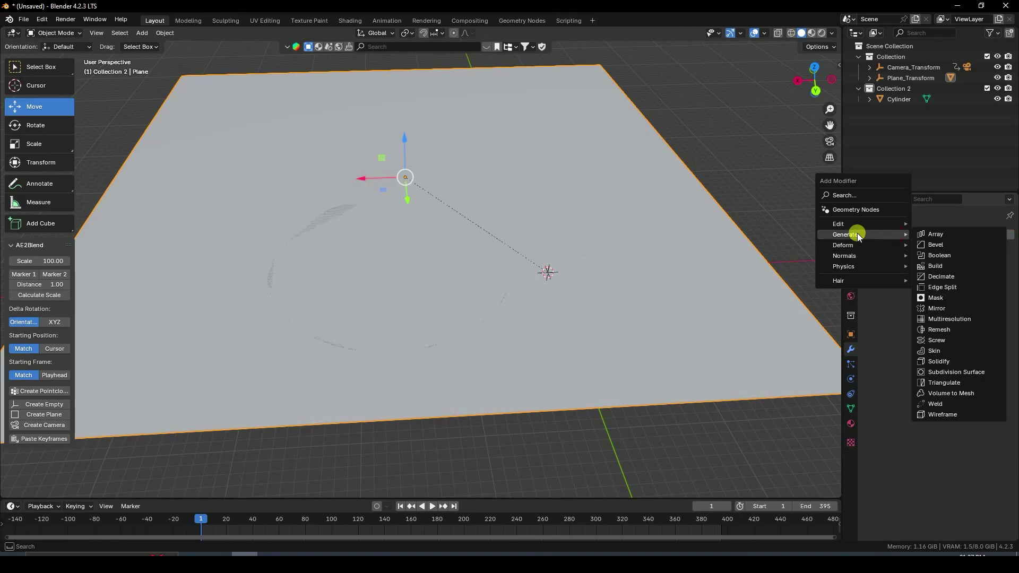
pyautogui.click(940, 256)
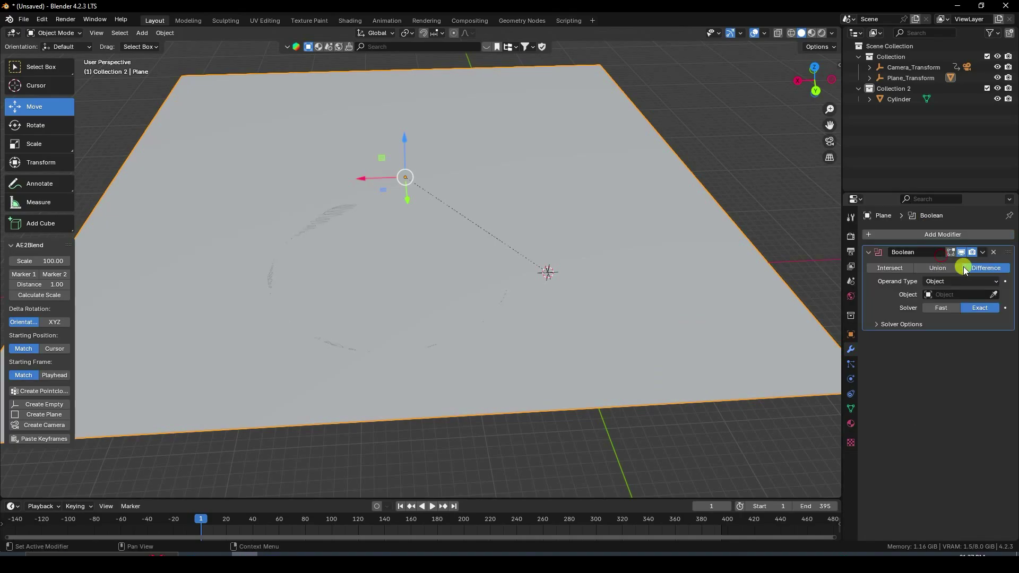
pyautogui.click(929, 295)
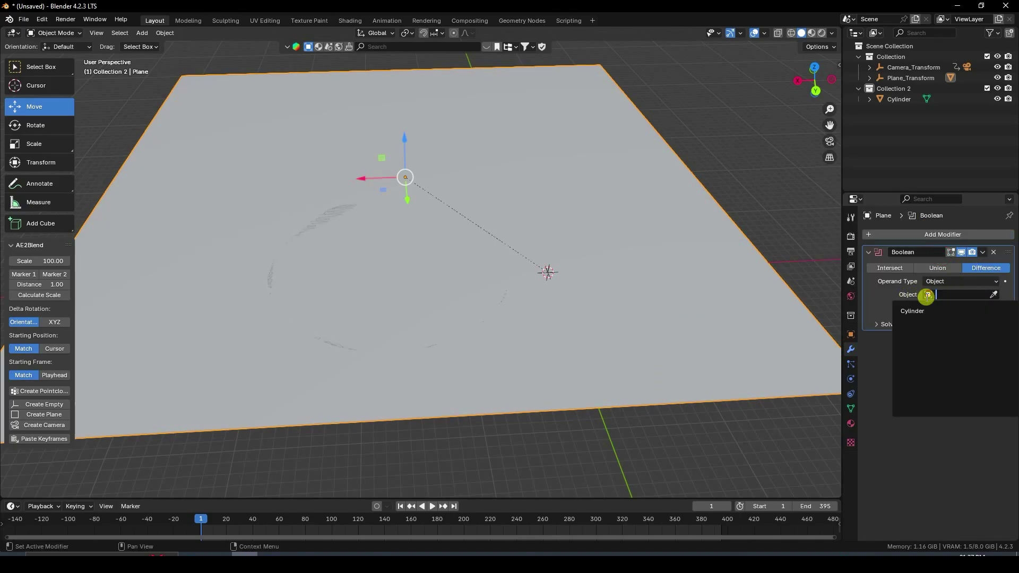
pyautogui.click(908, 311)
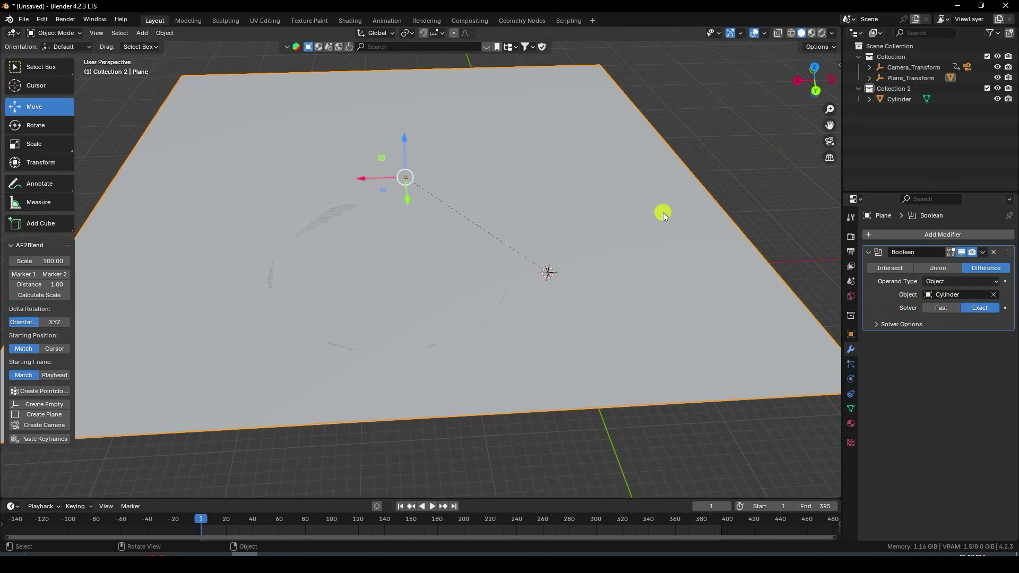
# Step: Raise the cylinder about 0.54 m along Z so it cuts through the ground plane, and hide it in the viewport
pyautogui.click(940, 100)
pyautogui.click(998, 99)
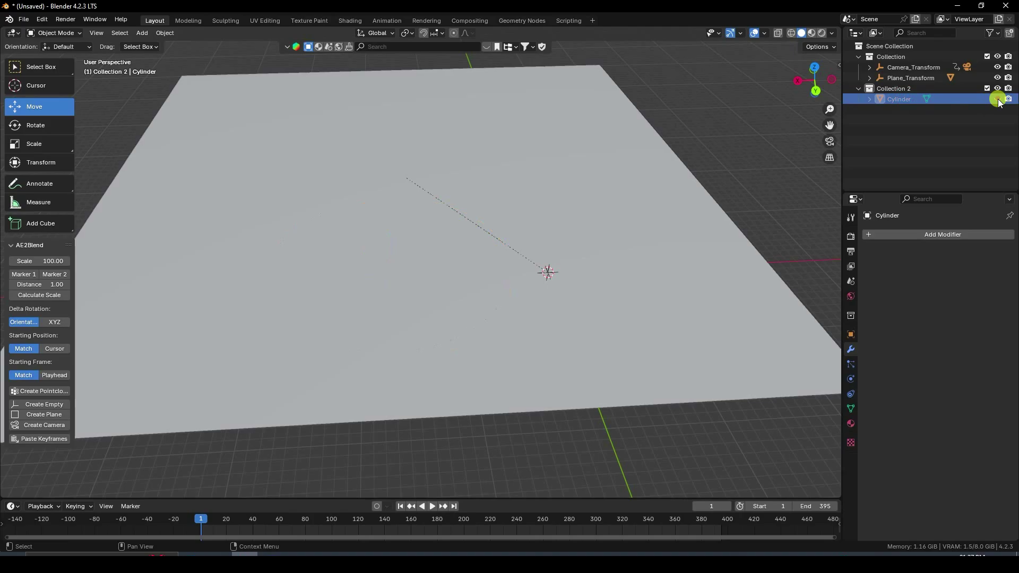
pyautogui.click(902, 102)
pyautogui.moveTo(346, 260); pyautogui.dragTo(364, 246, button='middle')
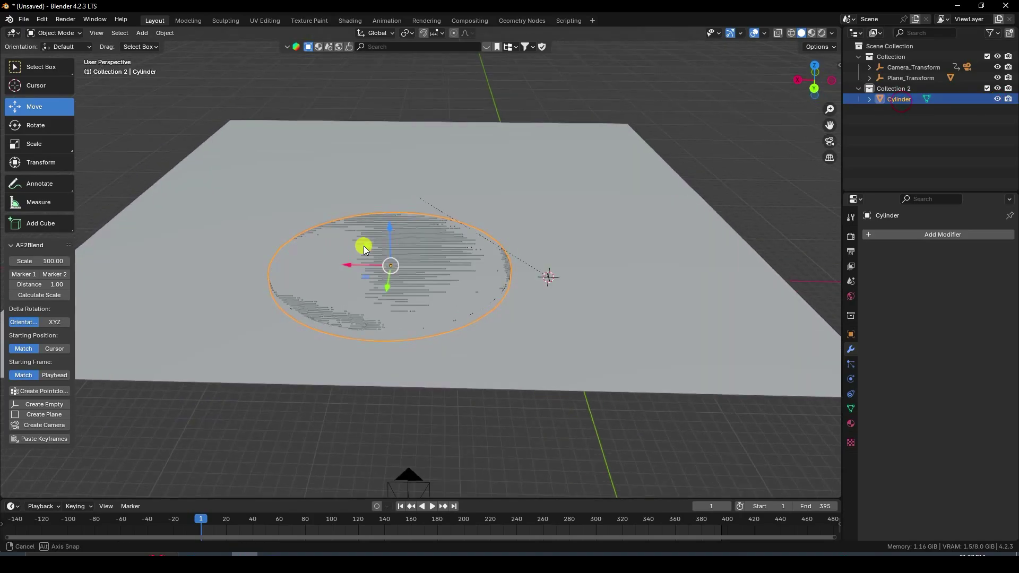
pyautogui.moveTo(391, 226); pyautogui.dragTo(391, 220)
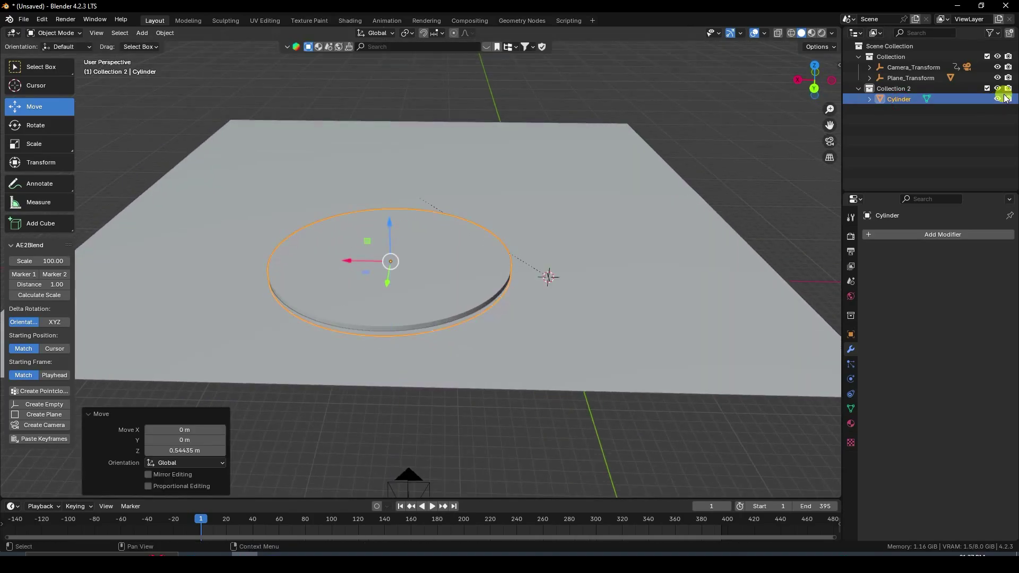
pyautogui.click(1000, 101)
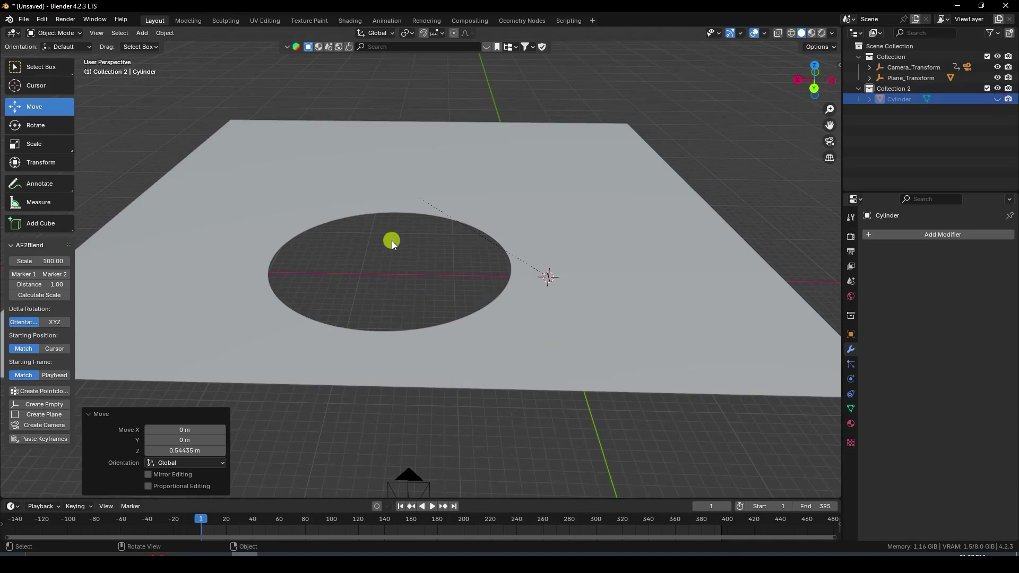
pyautogui.scroll(4, 423, 296)
pyautogui.keyDown('shift'); pyautogui.moveTo(424, 295); pyautogui.dragTo(536, 301, button='middle'); pyautogui.keyUp('shift')
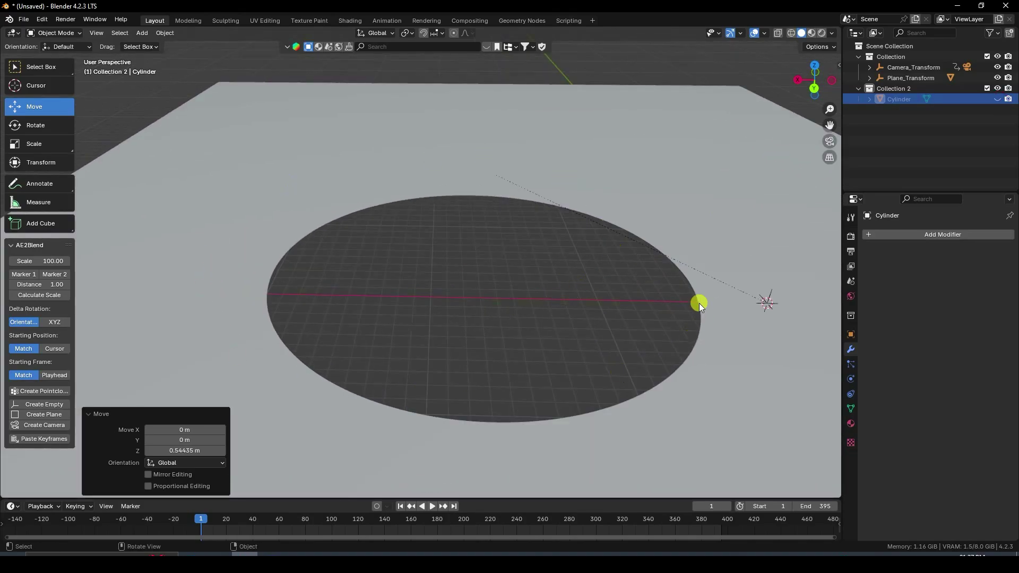
# Step: Apply the Boolean modifier on the ground plane to make the circular hole permanent
pyautogui.click(636, 179)
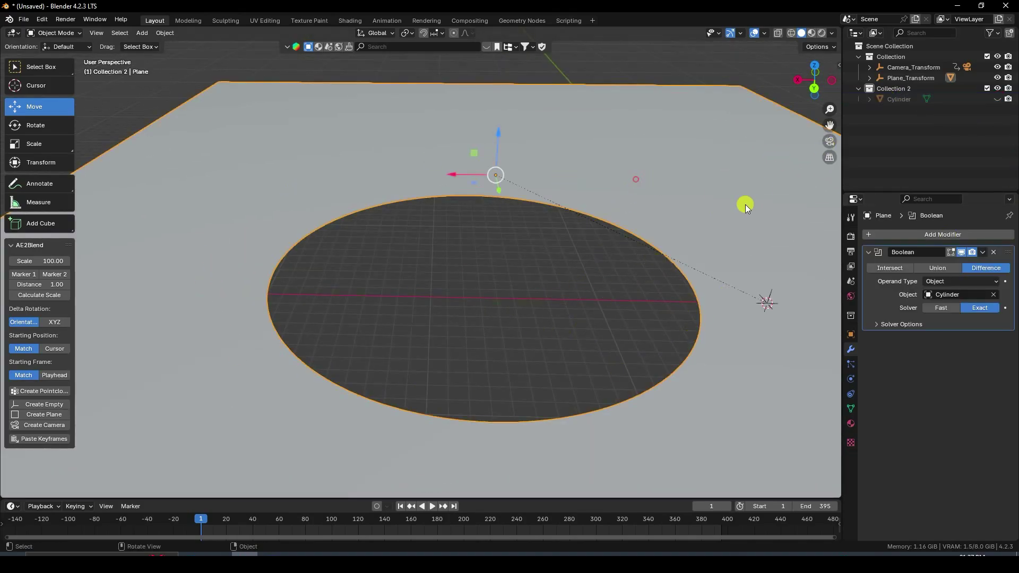
pyautogui.click(981, 253)
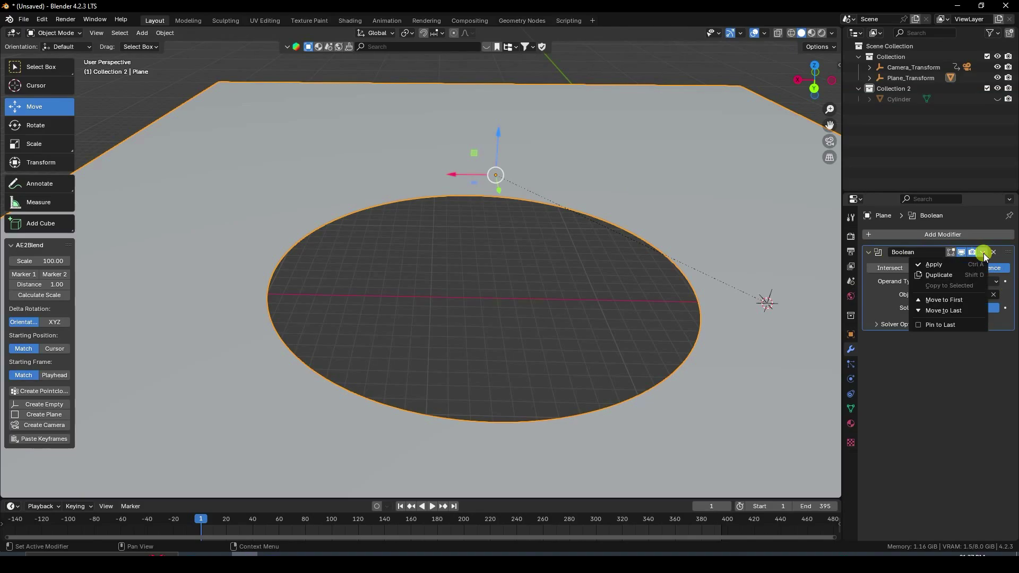
pyautogui.click(938, 265)
# Step: Unhide the cylinder in the viewport and select it for repositioning
pyautogui.click(897, 99)
pyautogui.click(851, 334)
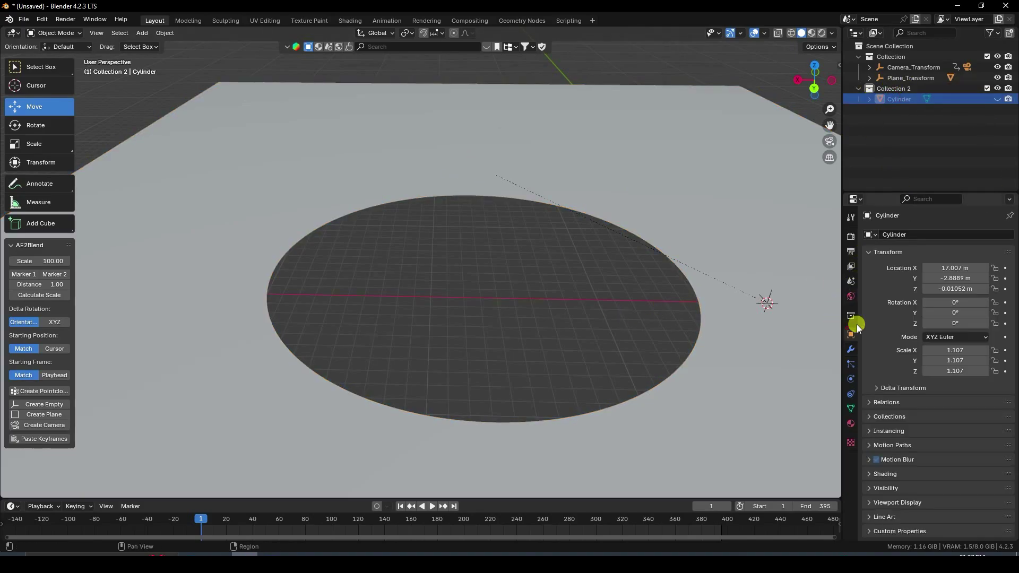
pyautogui.click(998, 99)
pyautogui.moveTo(598, 376); pyautogui.dragTo(574, 355, button='middle')
pyautogui.click(543, 294)
# Step: In the wireframe front view, move the cylinder about -0.54 m along Z so its top sits level with the ground plane
pyautogui.press('KP_1')
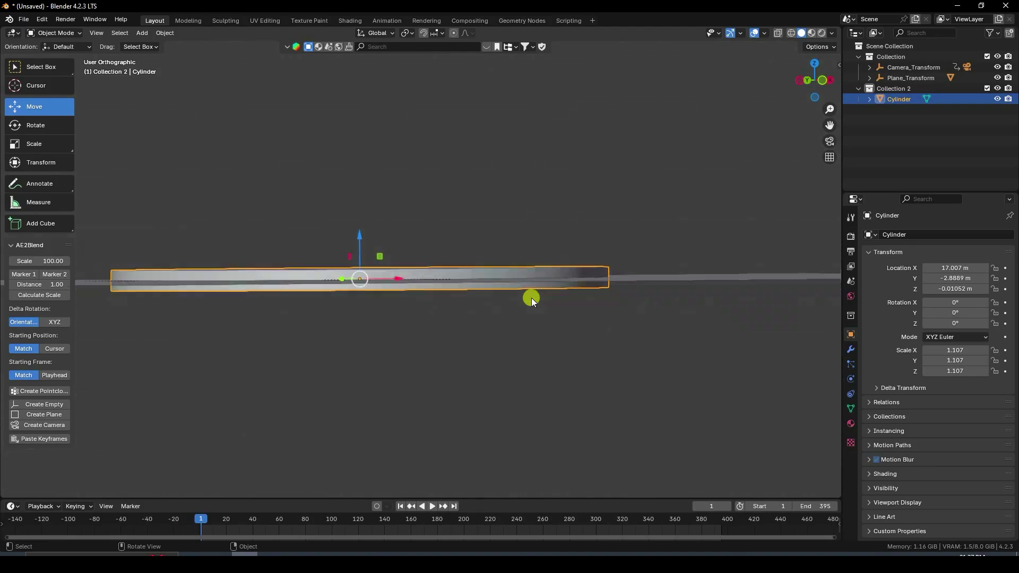
pyautogui.scroll(5, 387, 288)
pyautogui.keyDown('shift'); pyautogui.moveTo(364, 292); pyautogui.dragTo(577, 294, button='middle'); pyautogui.keyUp('shift')
pyautogui.scroll(4, 595, 196)
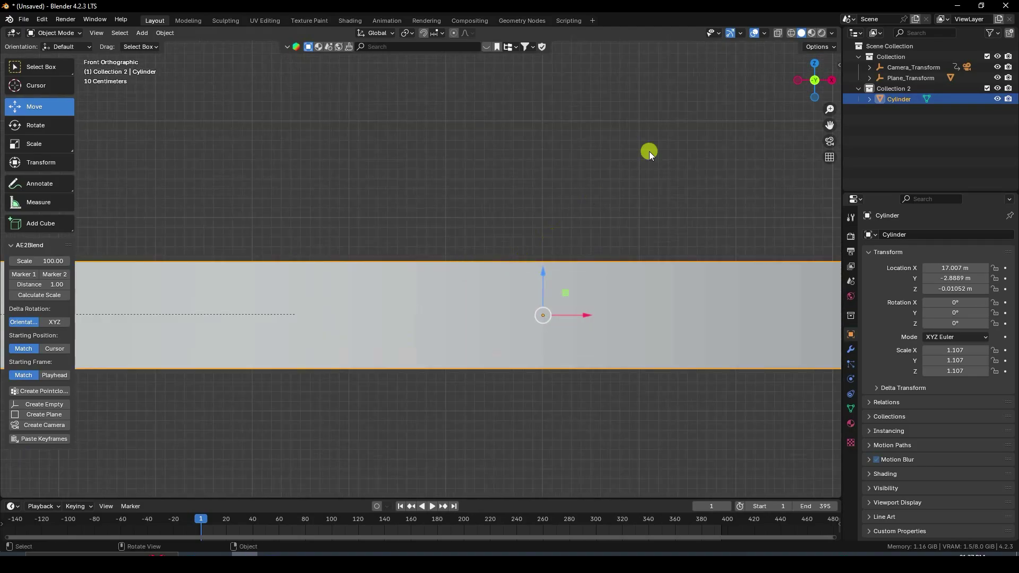
pyautogui.click(791, 33)
pyautogui.scroll(3, 607, 351)
pyautogui.keyDown('shift'); pyautogui.moveTo(608, 351); pyautogui.dragTo(558, 313, button='middle'); pyautogui.keyUp('shift')
pyautogui.moveTo(554, 310)
pyautogui.mouseDown()
pyautogui.moveTo(546, 319)
pyautogui.moveTo(553, 416)
pyautogui.mouseUp()
pyautogui.scroll(-5, 540, 316)
pyautogui.moveTo(540, 315); pyautogui.dragTo(485, 348, button='middle')
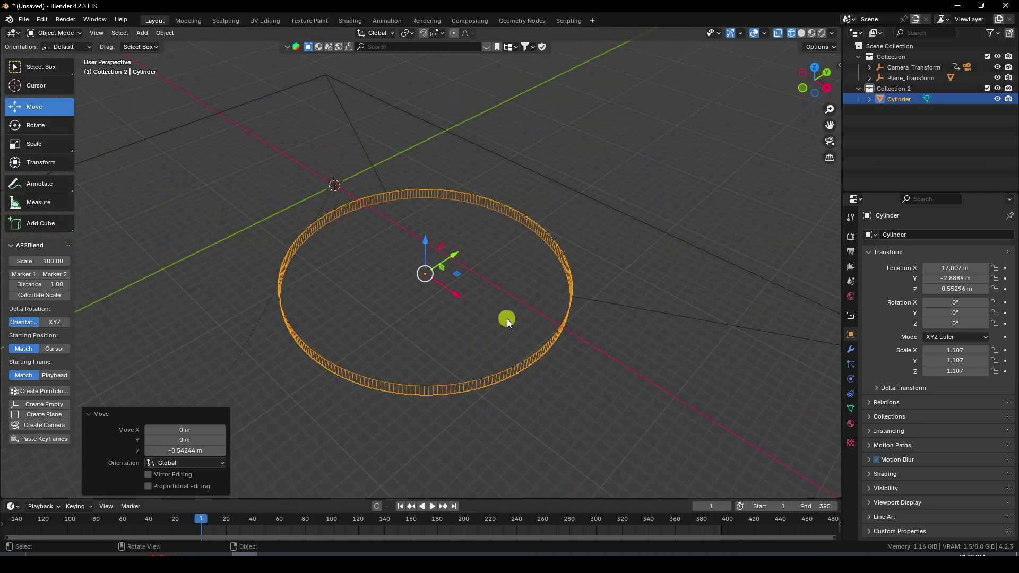
# Step: In the camera view with solid shading, select the ground plane and hide the cylinder in the viewport
pyautogui.press('KP_0')
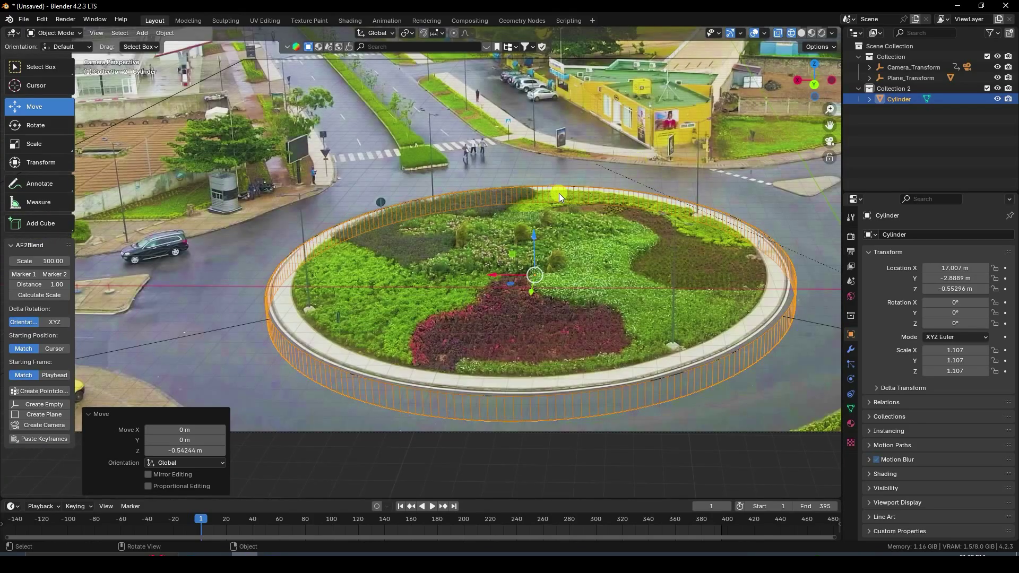
pyautogui.scroll(-2, 747, 63)
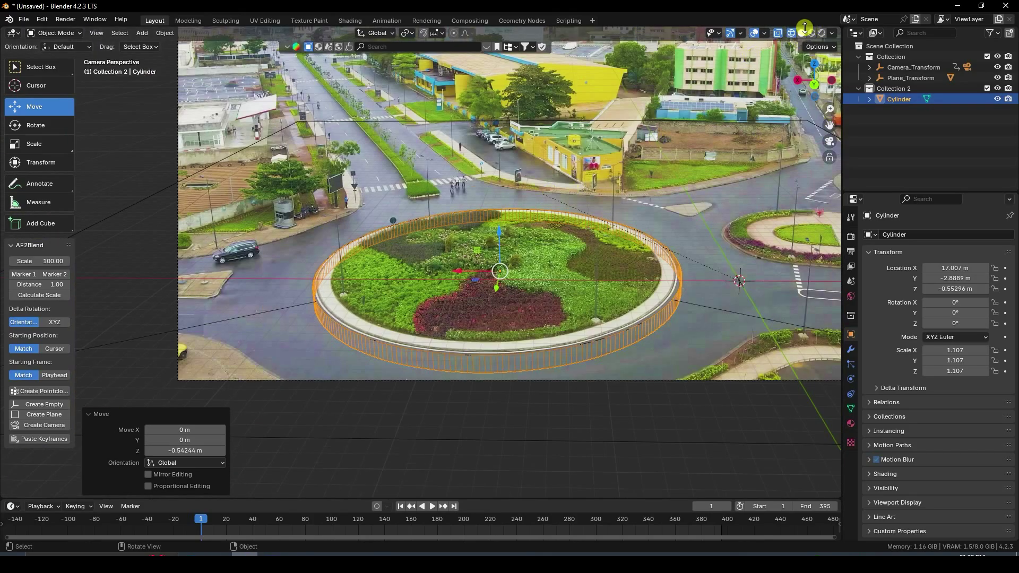
pyautogui.click(803, 32)
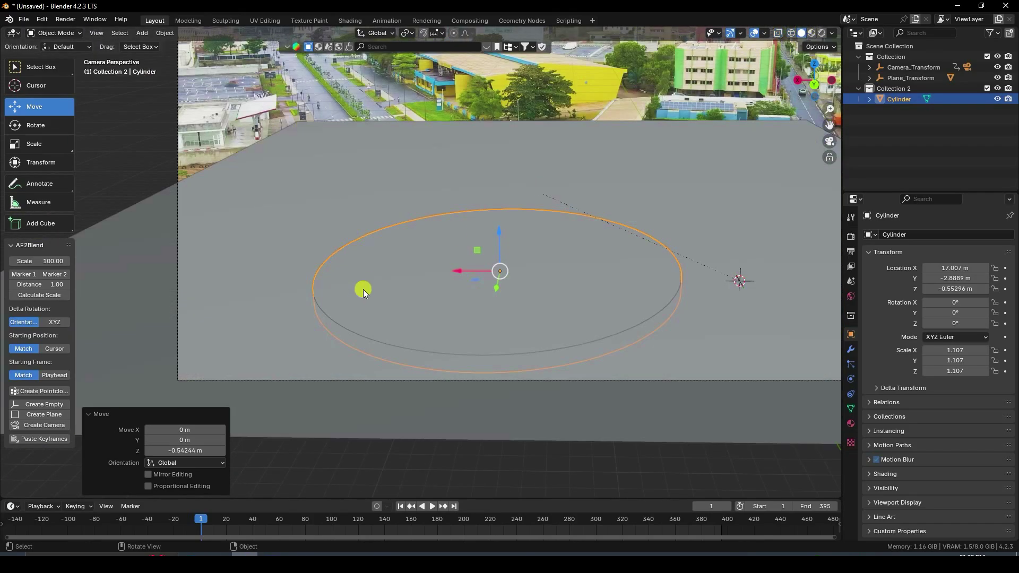
pyautogui.scroll(-3, 509, 297)
pyautogui.scroll(5, 489, 301)
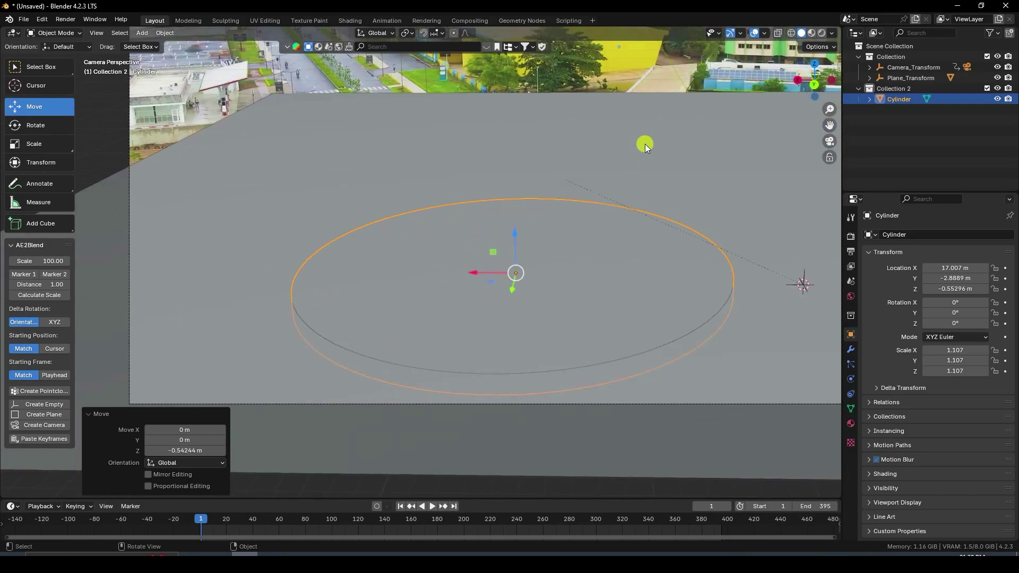
pyautogui.click(645, 145)
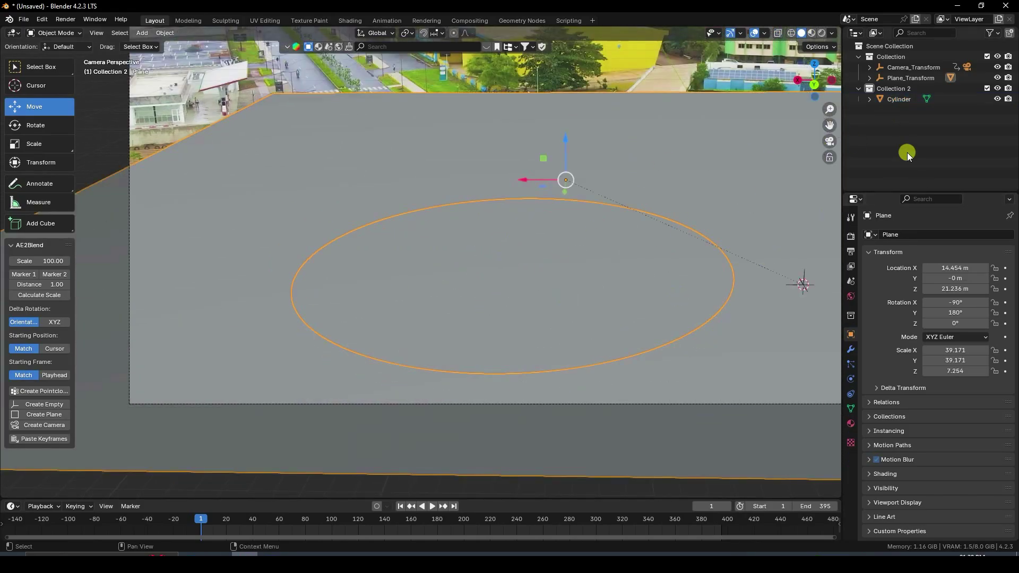
pyautogui.click(998, 98)
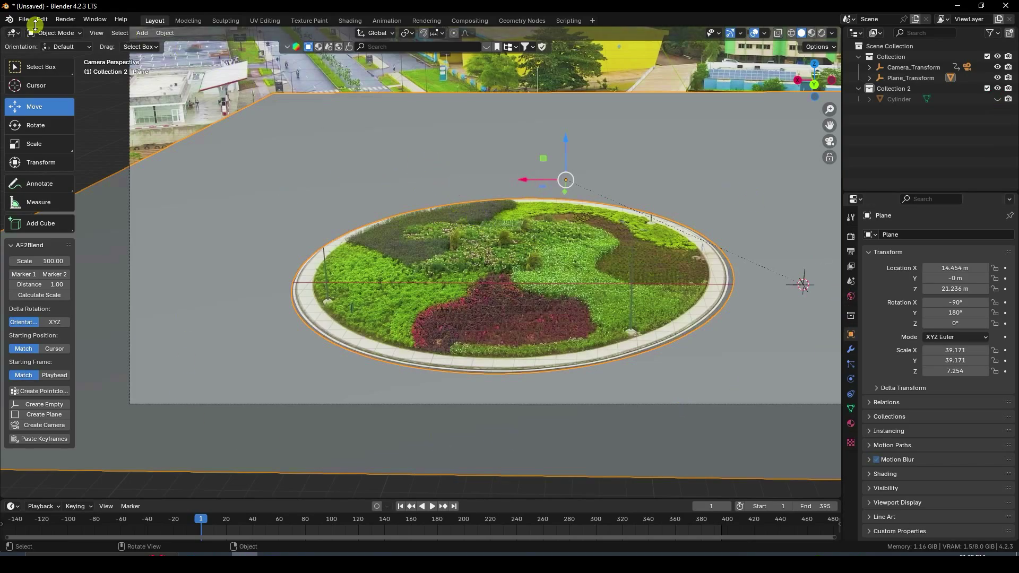
# Step: Enter Edit Mode on the ground plane and, in edge select from the top view, select the circular hole's edges
pyautogui.click(55, 33)
pyautogui.click(56, 57)
pyautogui.click(95, 33)
pyautogui.moveTo(497, 223); pyautogui.dragTo(492, 223, button='middle')
pyautogui.press('KP_7')
pyautogui.scroll(2, 375, 182)
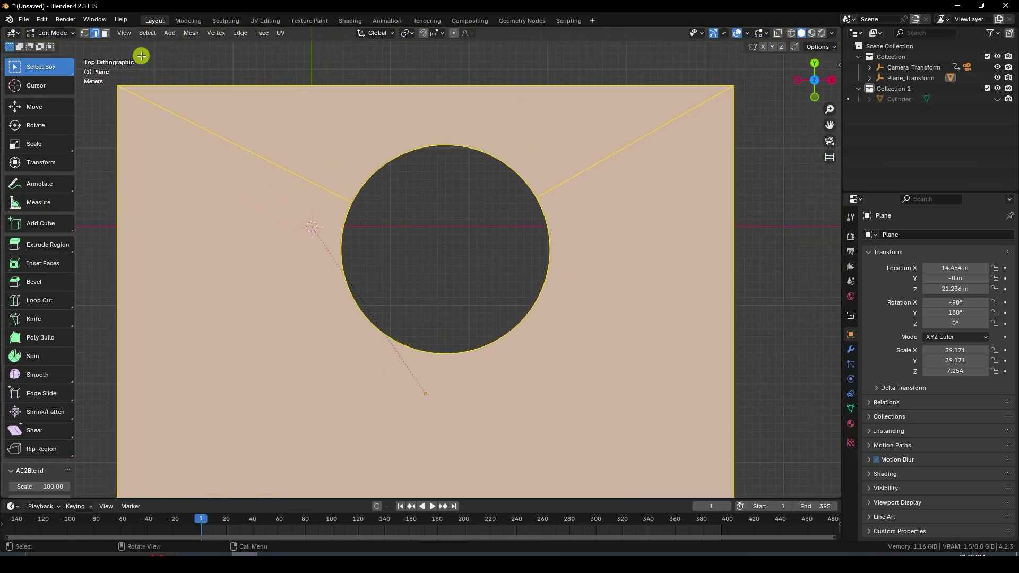
pyautogui.moveTo(278, 102); pyautogui.dragTo(598, 369)
pyautogui.scroll(1, 423, 175)
pyautogui.moveTo(248, 96); pyautogui.dragTo(640, 419)
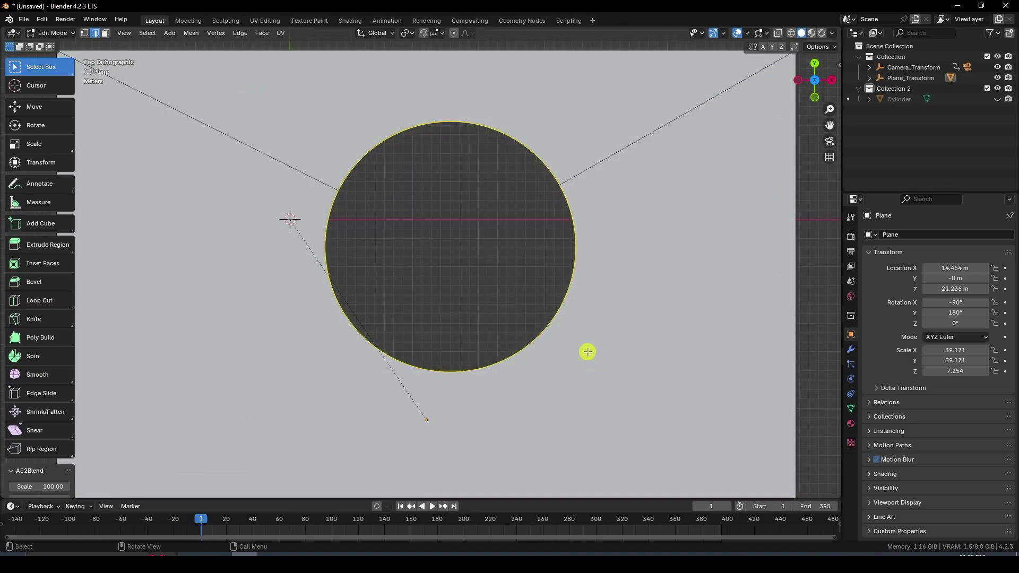
pyautogui.press('KP_1')
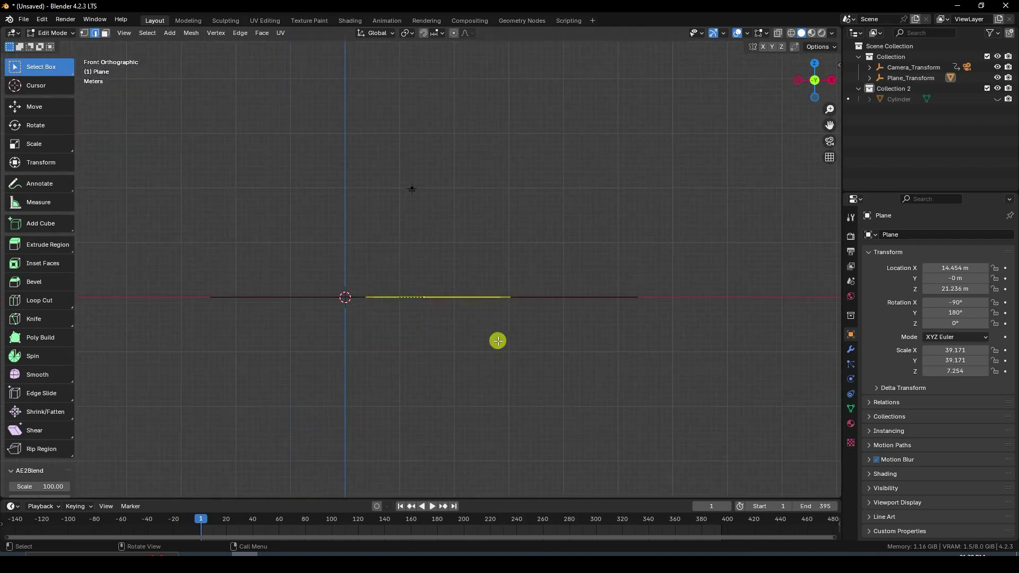
# Step: Extrude the selected circular hole edges and move them about -17.565 m along Z to form the pit wall
pyautogui.moveTo(494, 336); pyautogui.dragTo(481, 362, button='middle')
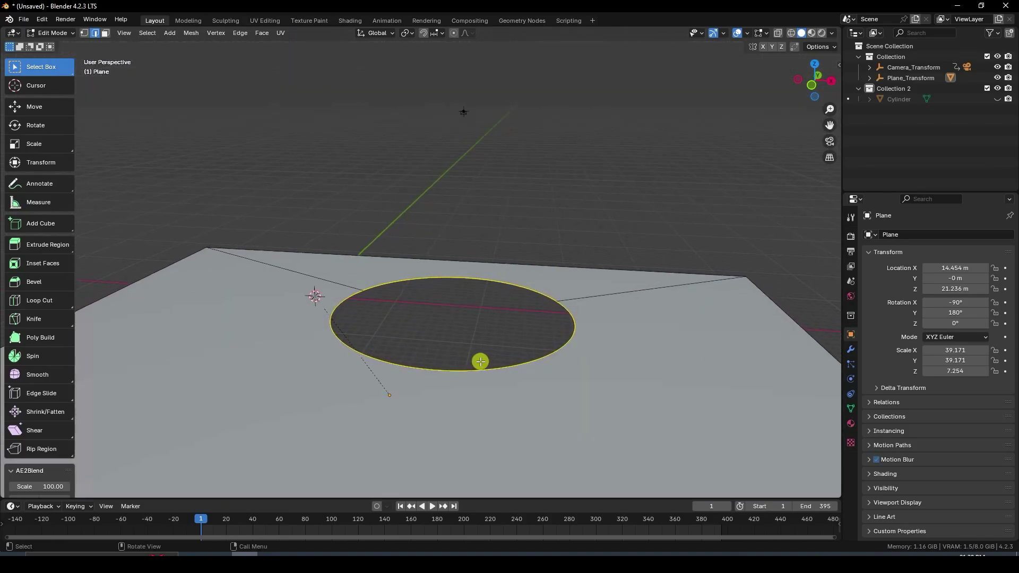
pyautogui.press('g')
pyautogui.rightClick(480, 362)
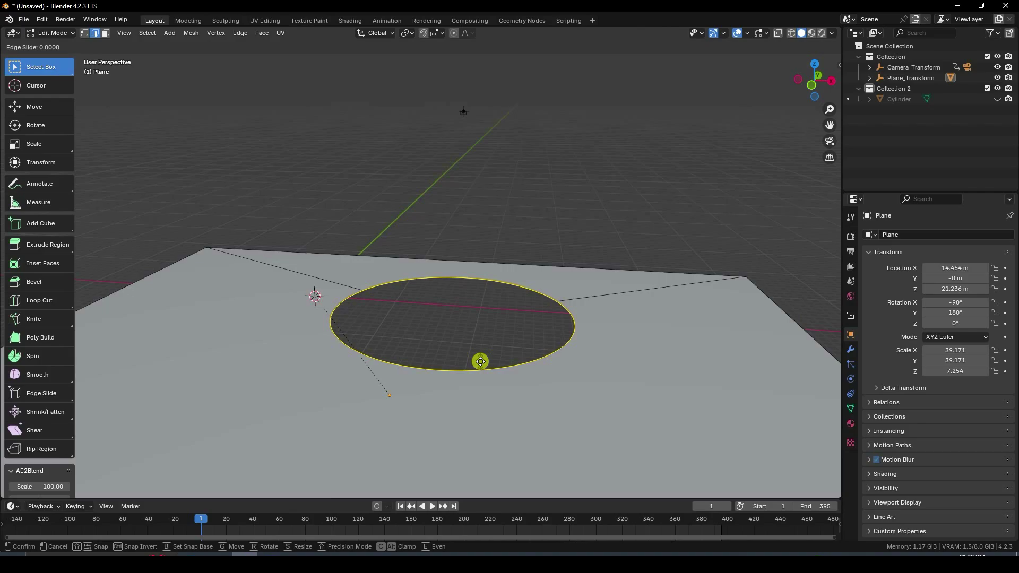
pyautogui.click(35, 107)
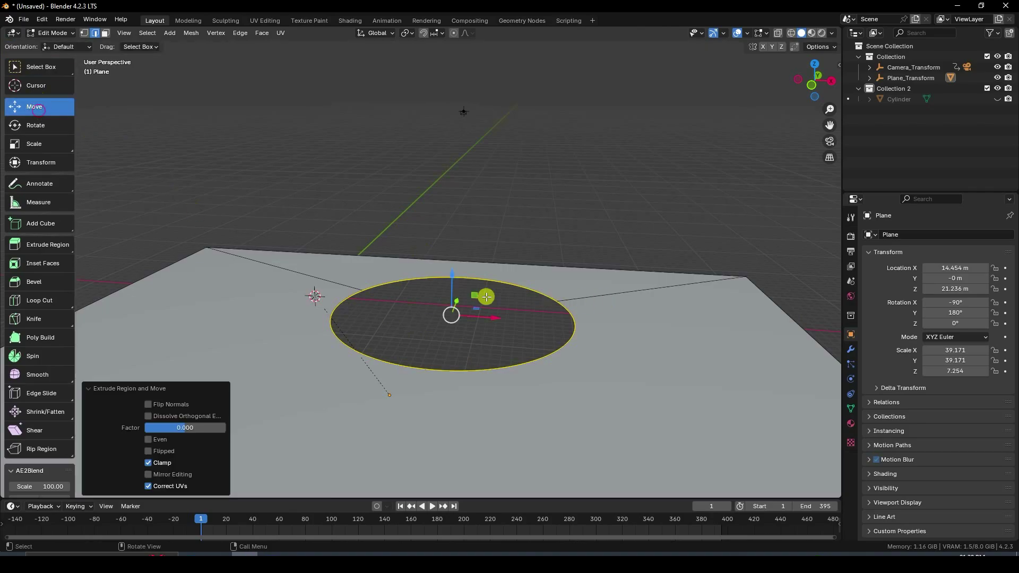
pyautogui.moveTo(455, 274); pyautogui.dragTo(467, 413)
pyautogui.moveTo(484, 380); pyautogui.dragTo(349, 424, button='middle')
pyautogui.scroll(4, 377, 375)
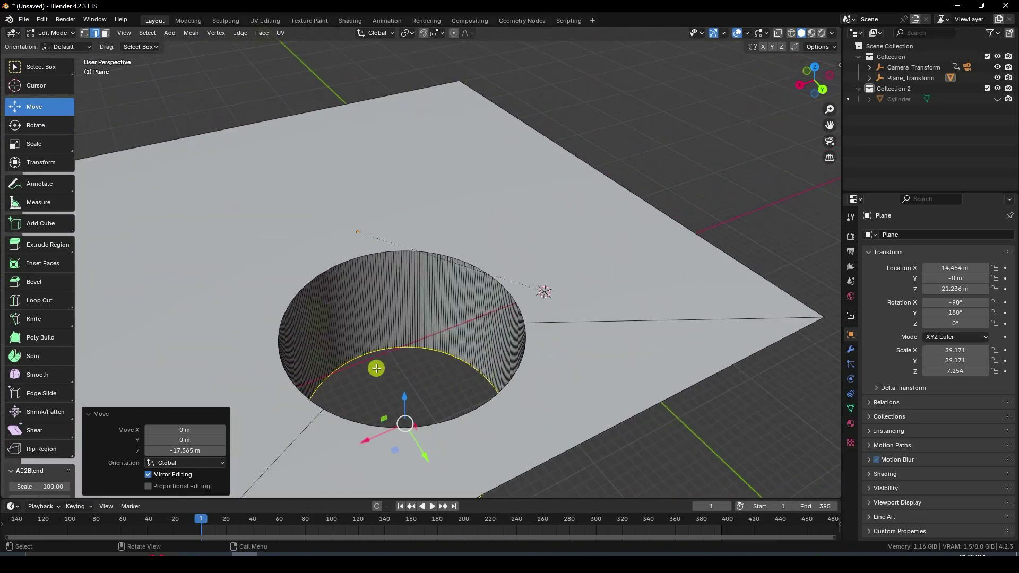
# Step: In face select, select both flat ground faces around the hole, separate the selection into its own object, and return to Object Mode
pyautogui.click(106, 33)
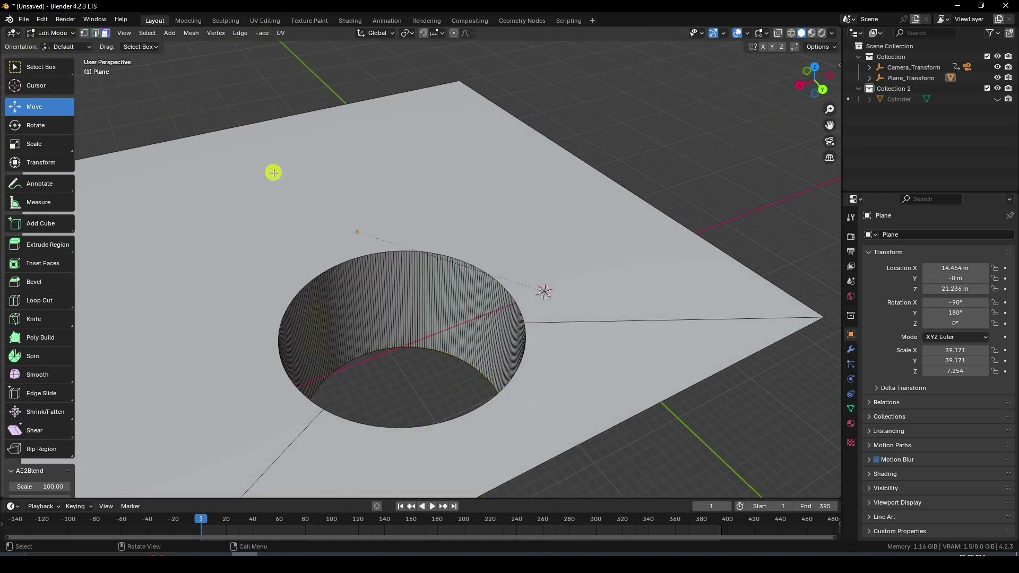
pyautogui.moveTo(232, 160); pyautogui.dragTo(282, 182, button='middle')
pyautogui.click(280, 193)
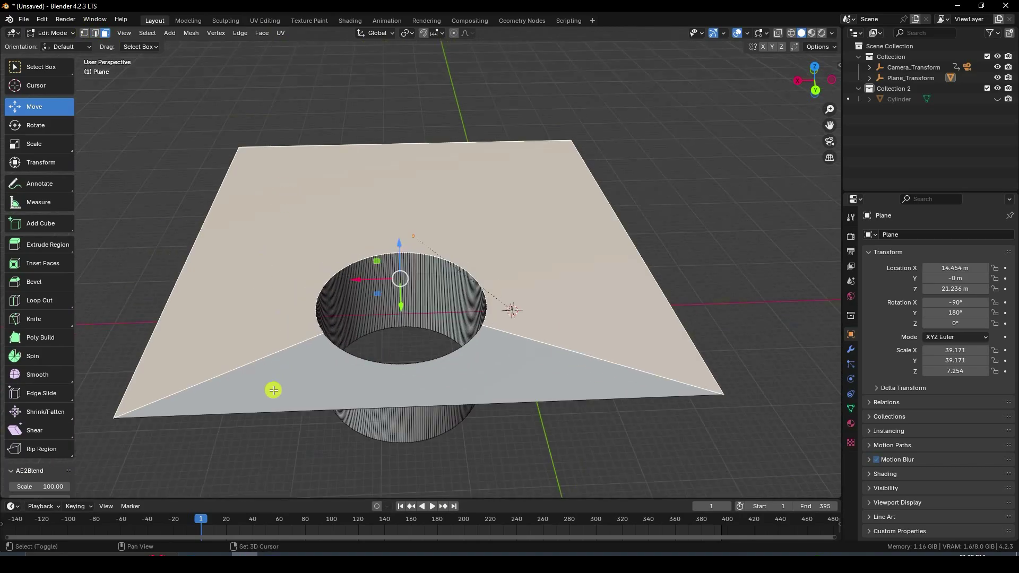
pyautogui.click(273, 388)
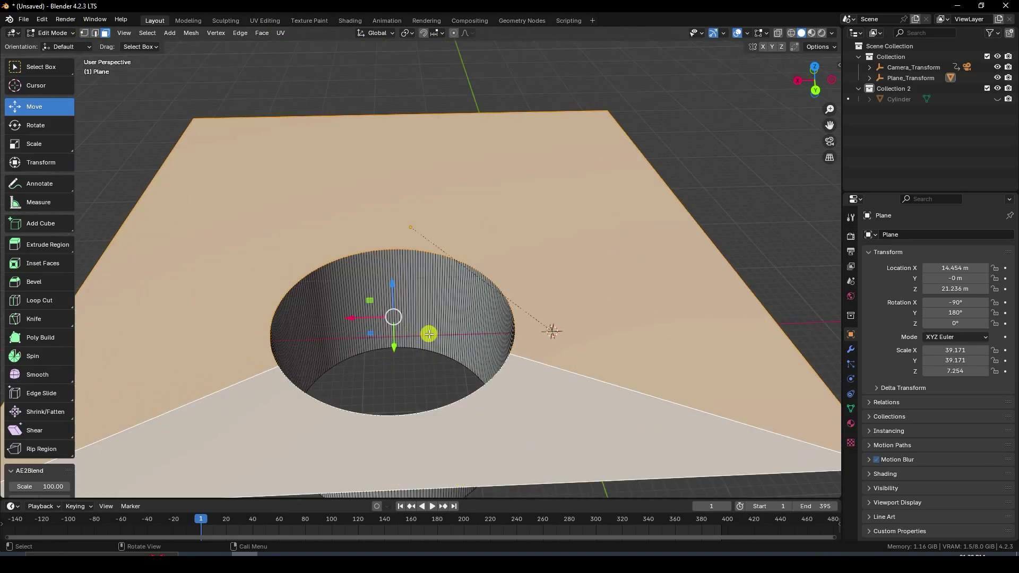
pyautogui.rightClick(528, 248)
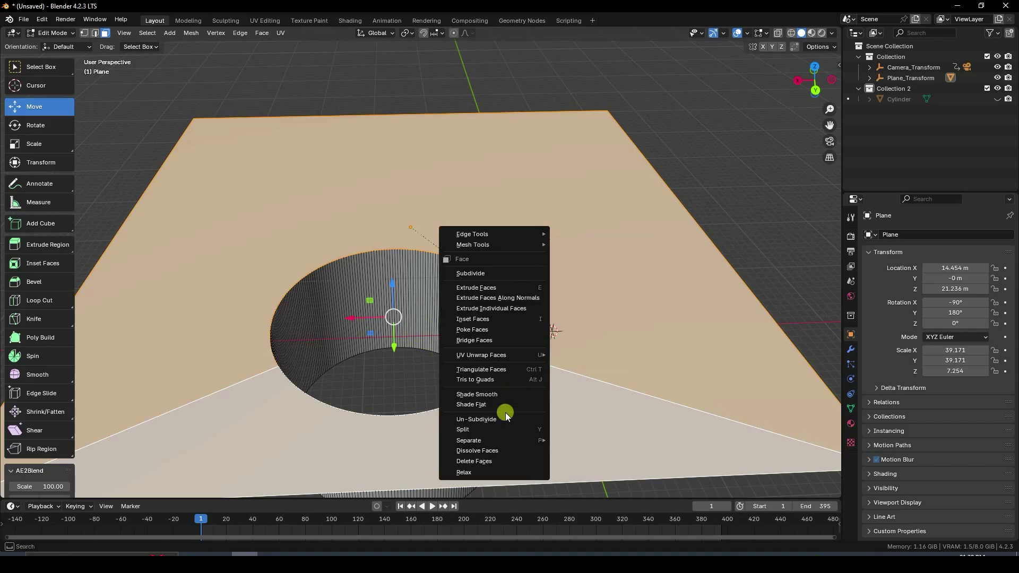
pyautogui.moveTo(466, 441)
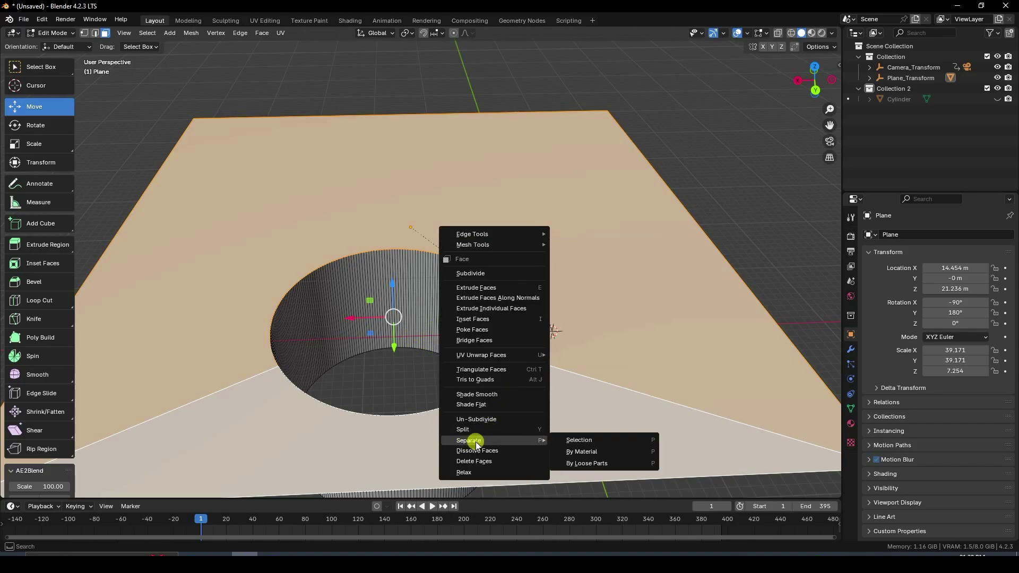
pyautogui.click(592, 439)
pyautogui.click(52, 33)
pyautogui.click(47, 46)
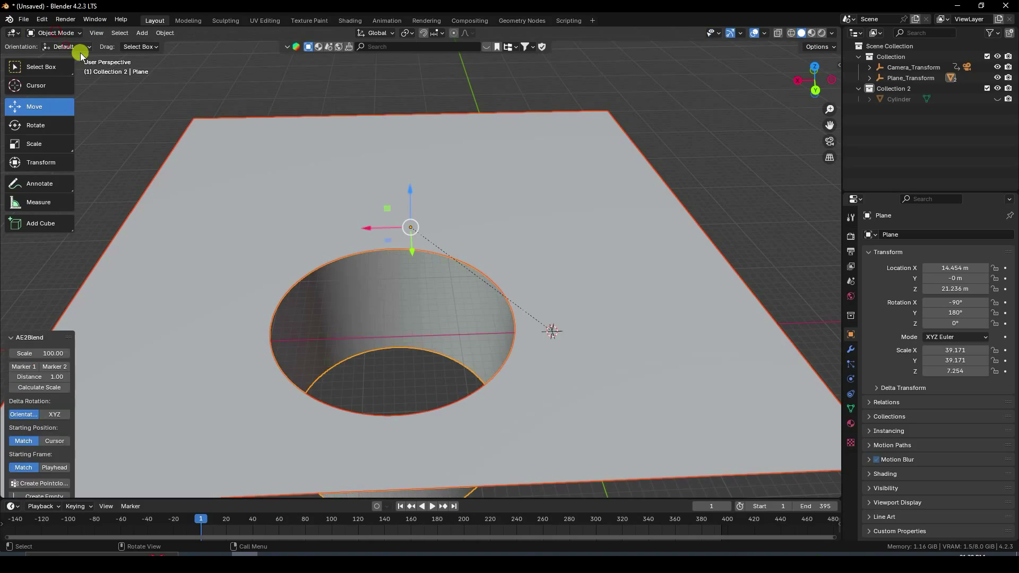
# Step: Try lifting the separated ground plane about 23.8 m along Z to test its separation from the pit wall, and undo the move
pyautogui.click(419, 335)
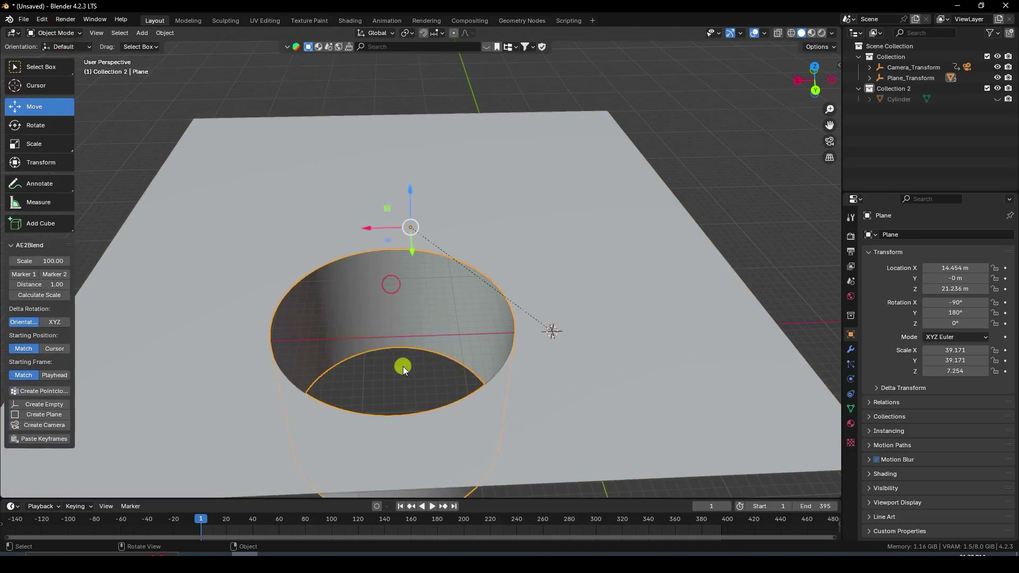
pyautogui.scroll(2, 376, 359)
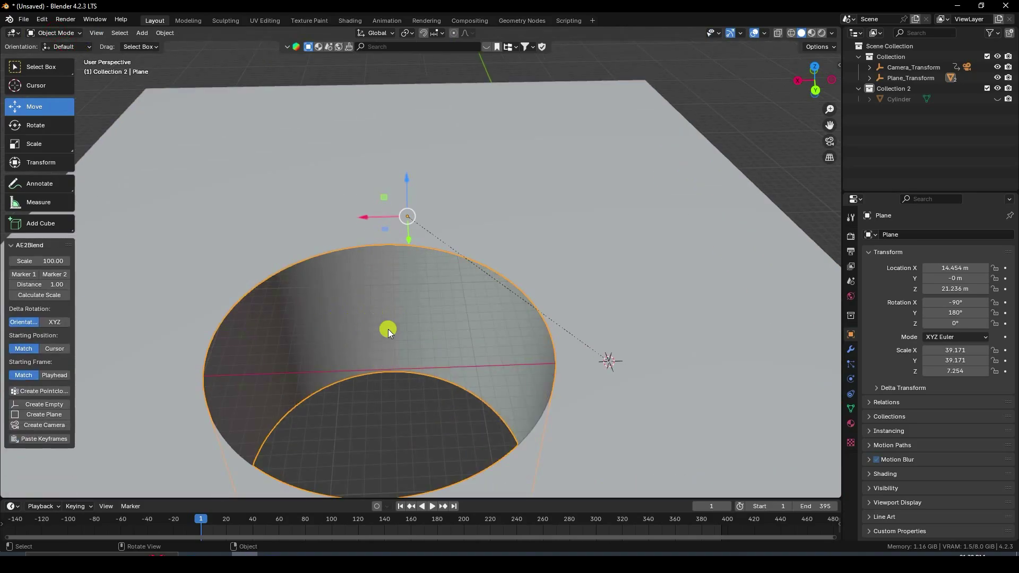
pyautogui.keyDown('shift'); pyautogui.click(329, 173); pyautogui.keyUp('shift')
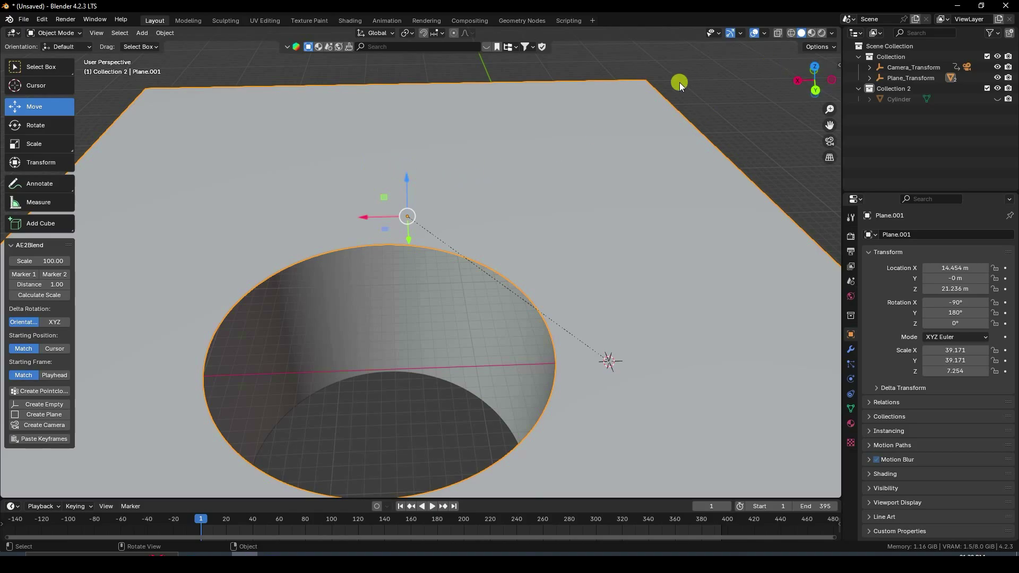
pyautogui.scroll(-4, 539, 202)
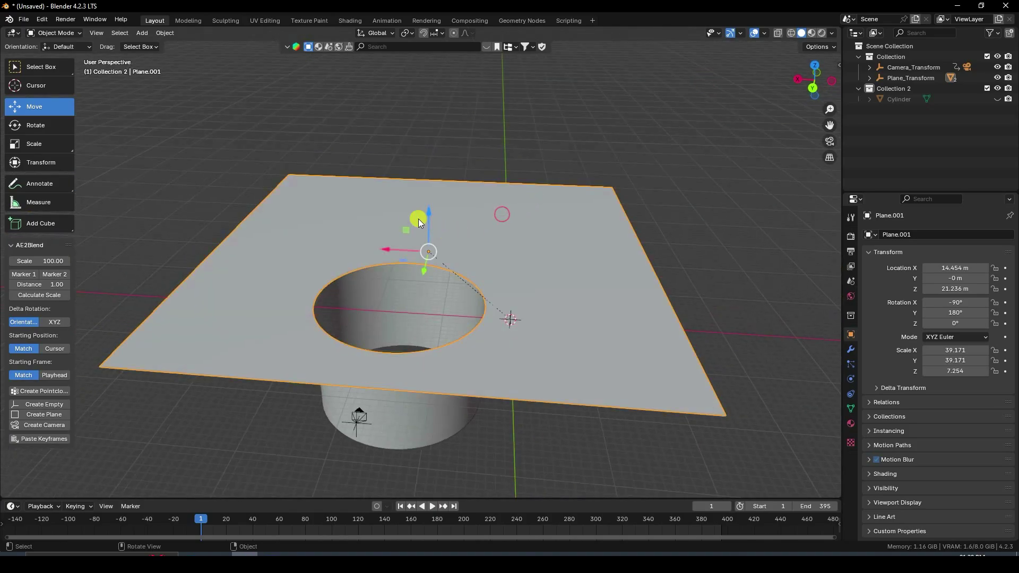
pyautogui.moveTo(429, 219); pyautogui.dragTo(416, 84)
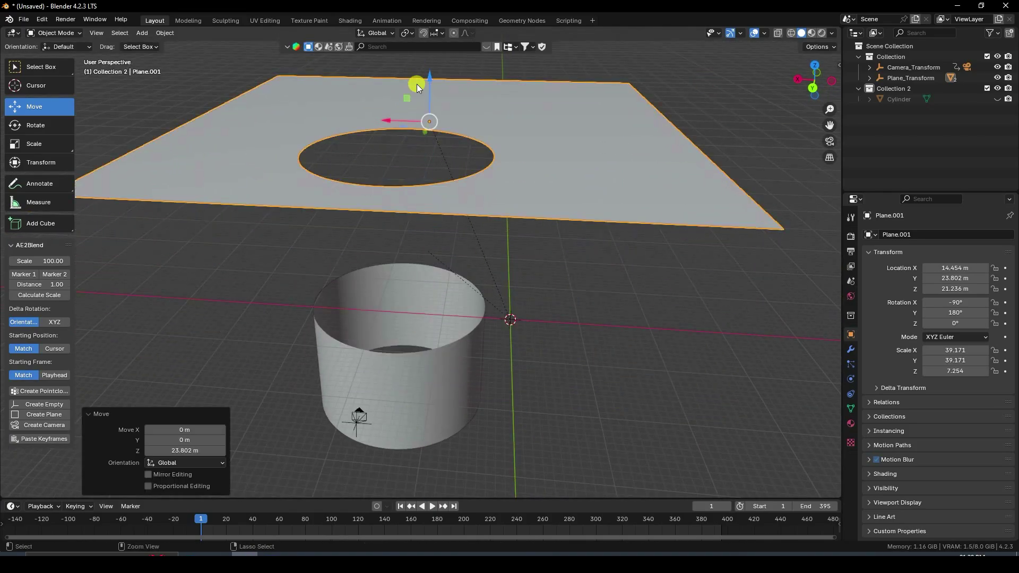
pyautogui.hotkey('ctrl', 'z')
pyautogui.scroll(2, 478, 316)
# Step: Give the pit wall object a new material with a near-black base color of value 0.005
pyautogui.click(425, 336)
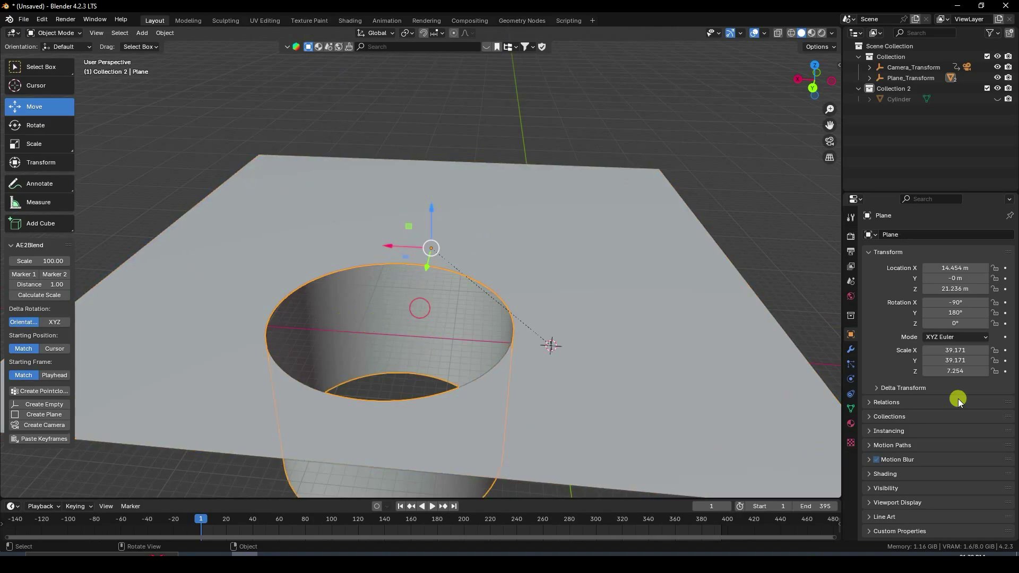
pyautogui.click(851, 423)
pyautogui.click(922, 280)
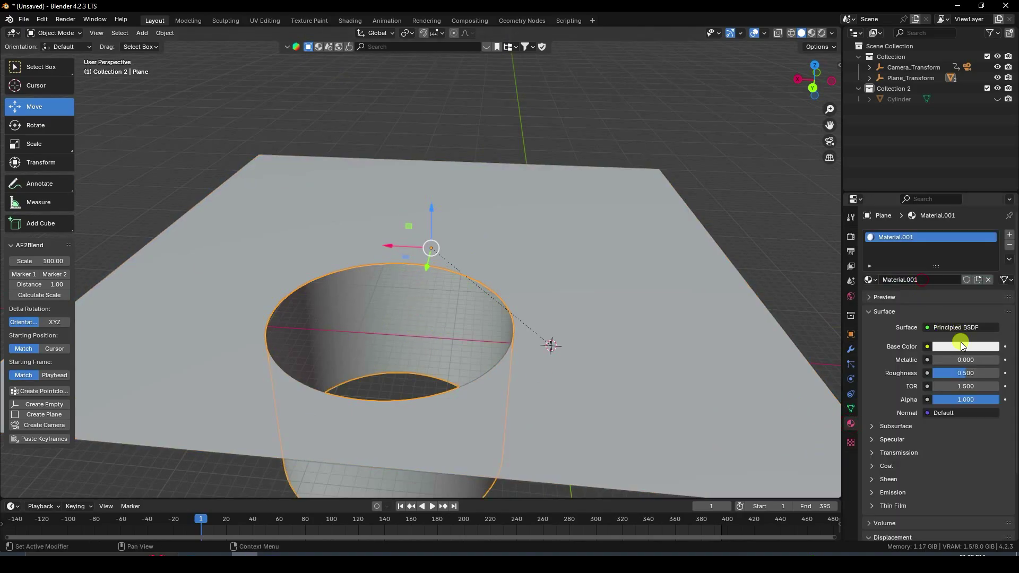
pyautogui.click(962, 347)
pyautogui.moveTo(987, 243); pyautogui.dragTo(989, 269)
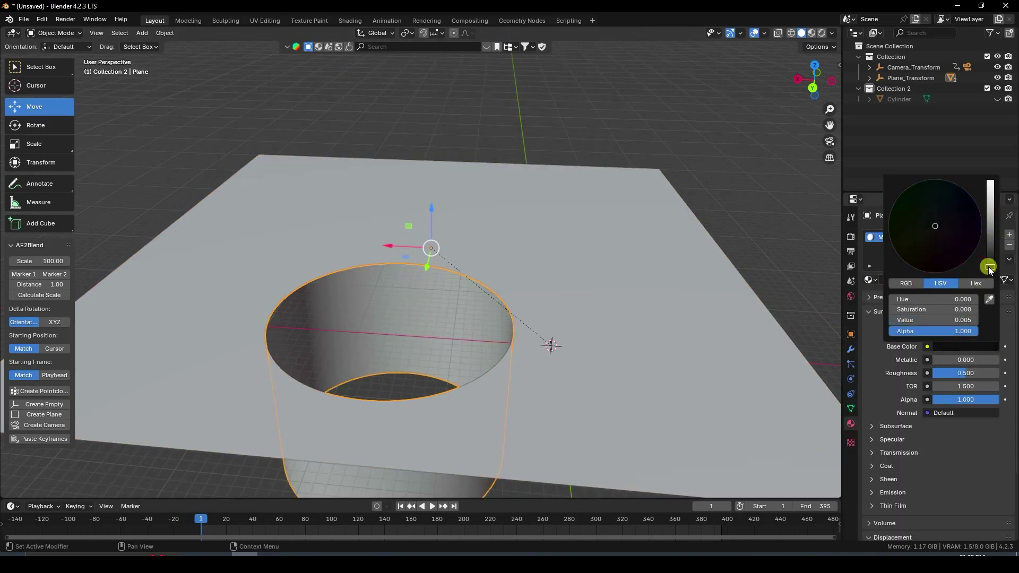
pyautogui.click(712, 145)
# Step: Select the separated ground plane and make sure the Shadow Catcher mask is enabled in its visibility settings
pyautogui.click(561, 198)
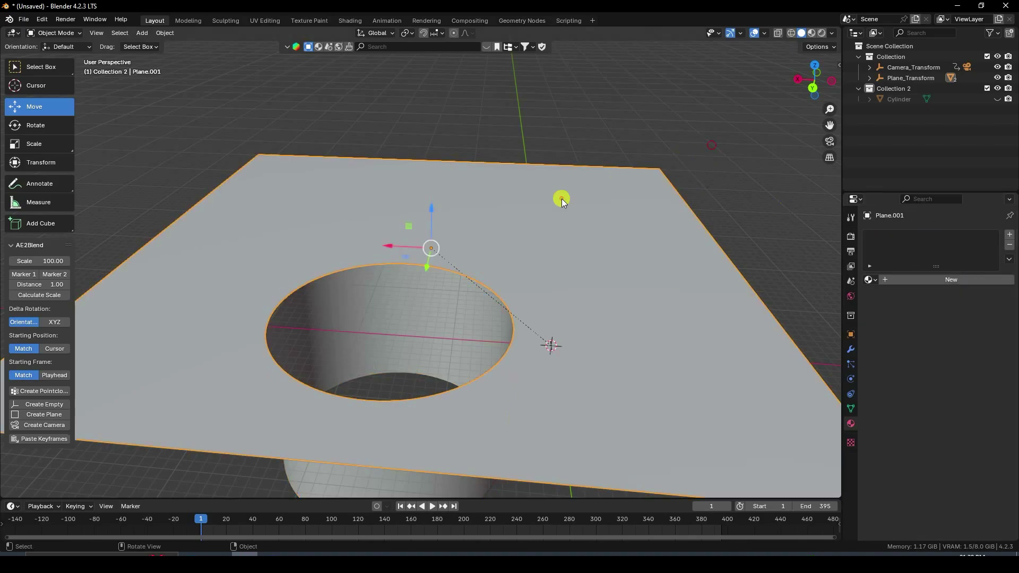
pyautogui.scroll(1, 496, 199)
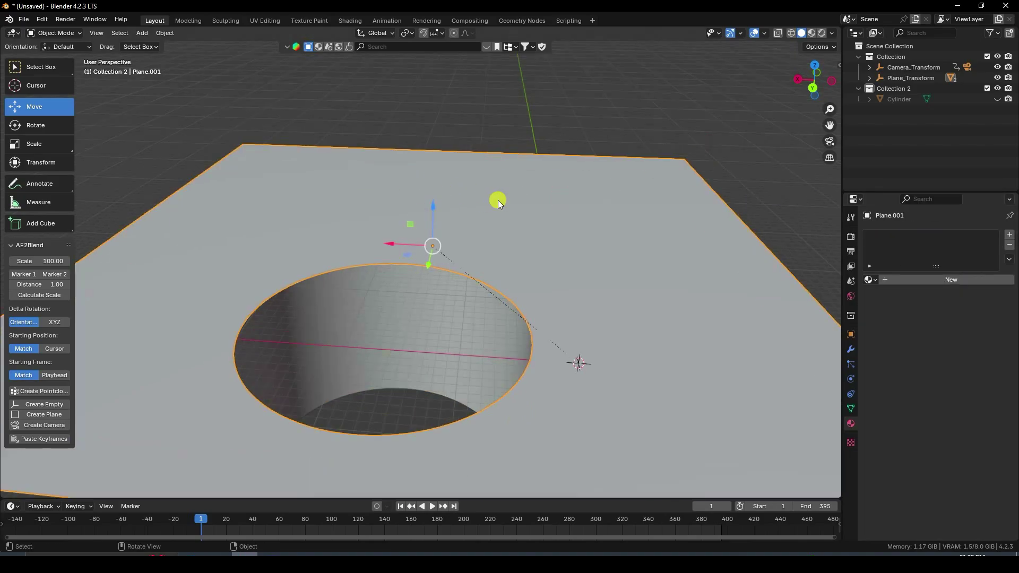
pyautogui.click(851, 334)
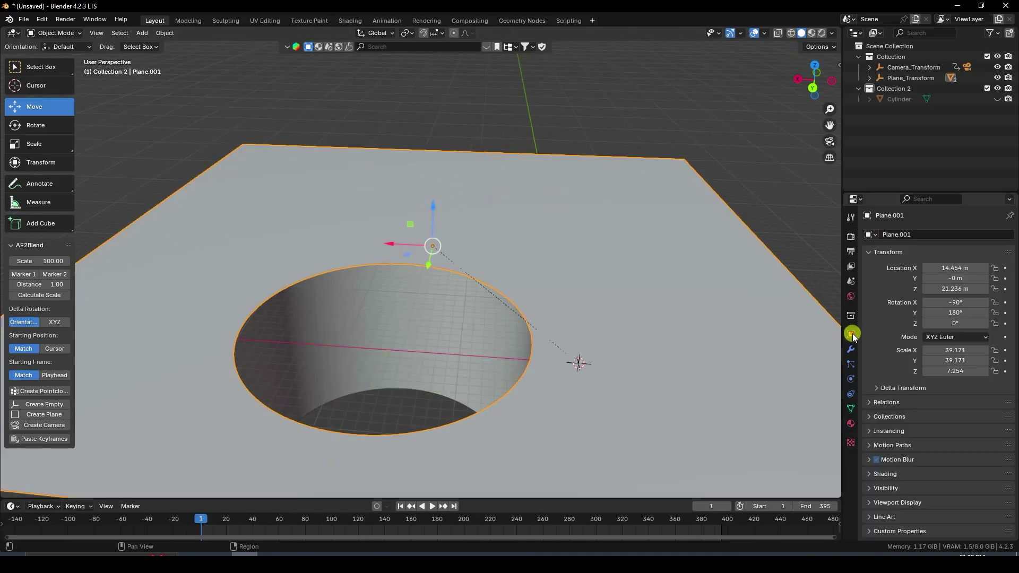
pyautogui.click(874, 489)
pyautogui.scroll(-5, 880, 484)
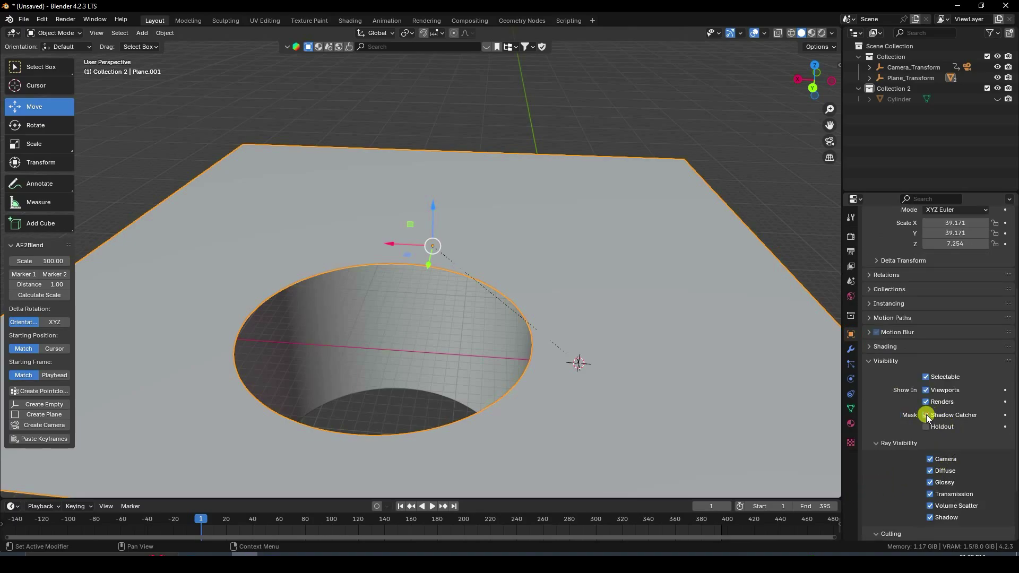
pyautogui.scroll(2, 450, 361)
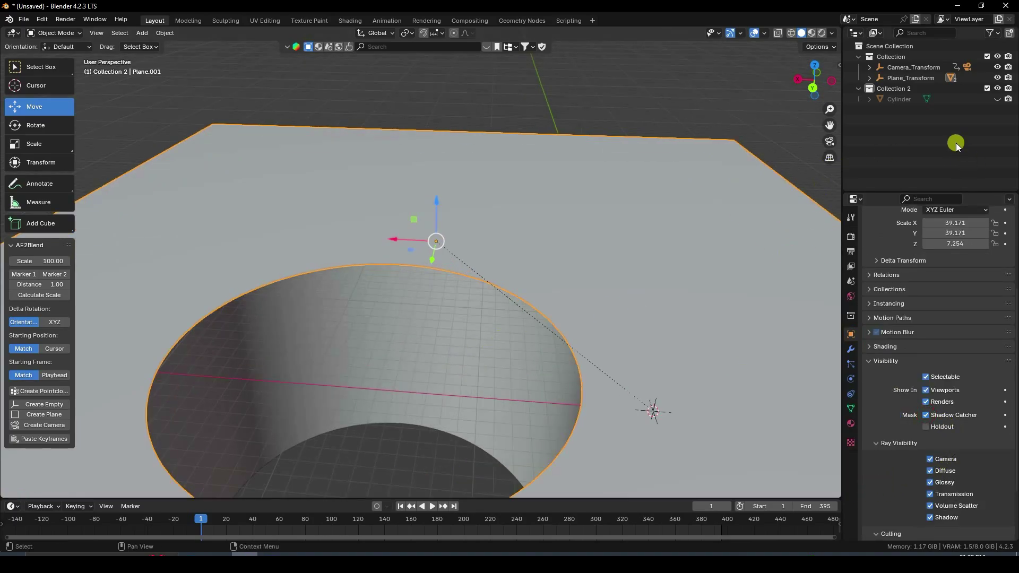
# Step: Unhide the cylinder in the viewport and select it over the hole
pyautogui.click(998, 100)
pyautogui.scroll(3, 628, 234)
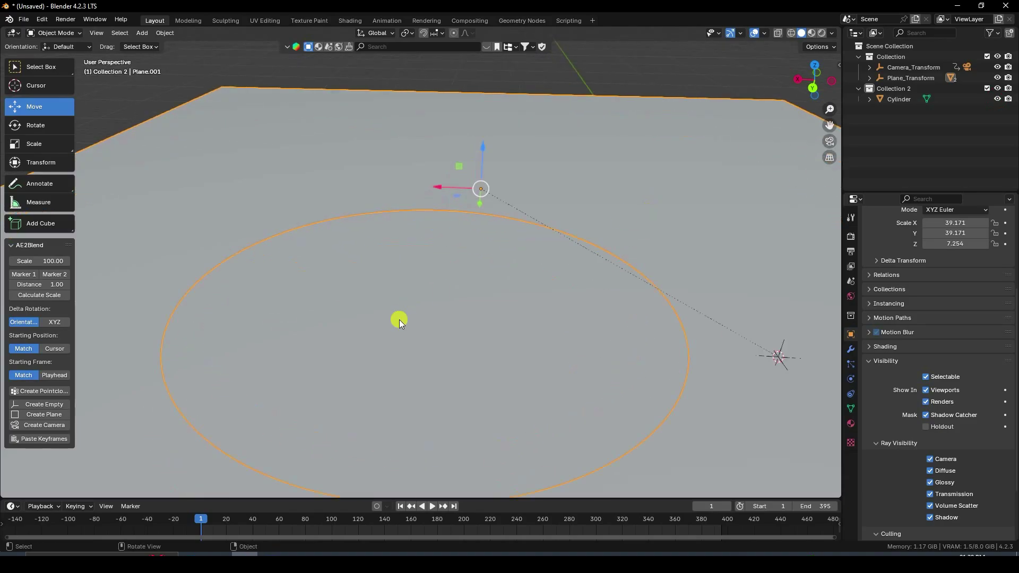
pyautogui.moveTo(485, 352); pyautogui.dragTo(469, 289, button='middle')
pyautogui.click(714, 272)
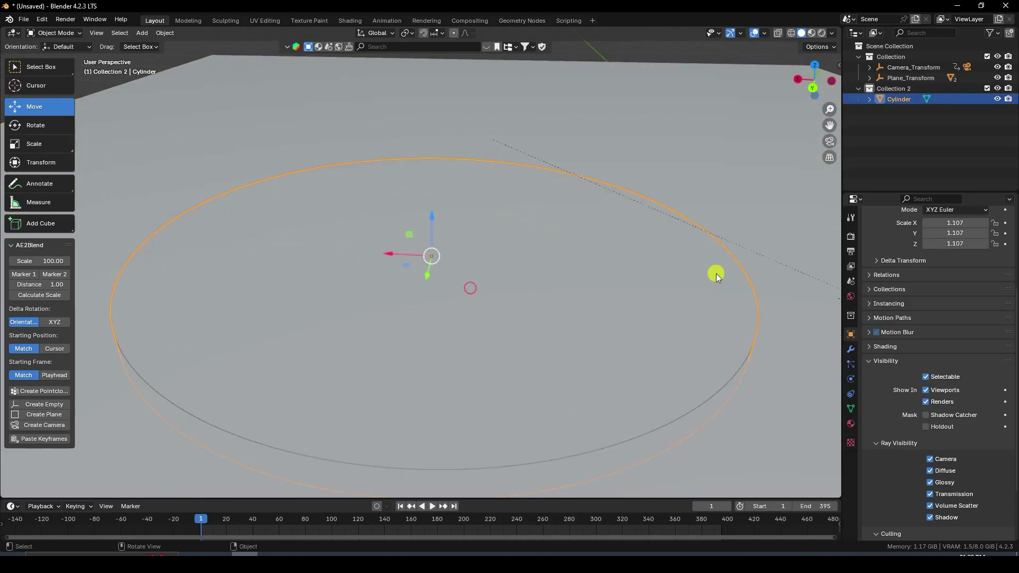
# Step: Give the cylinder a new material with a near-black base color of value 0.005, and display it in Material Preview shading
pyautogui.click(851, 424)
pyautogui.click(951, 281)
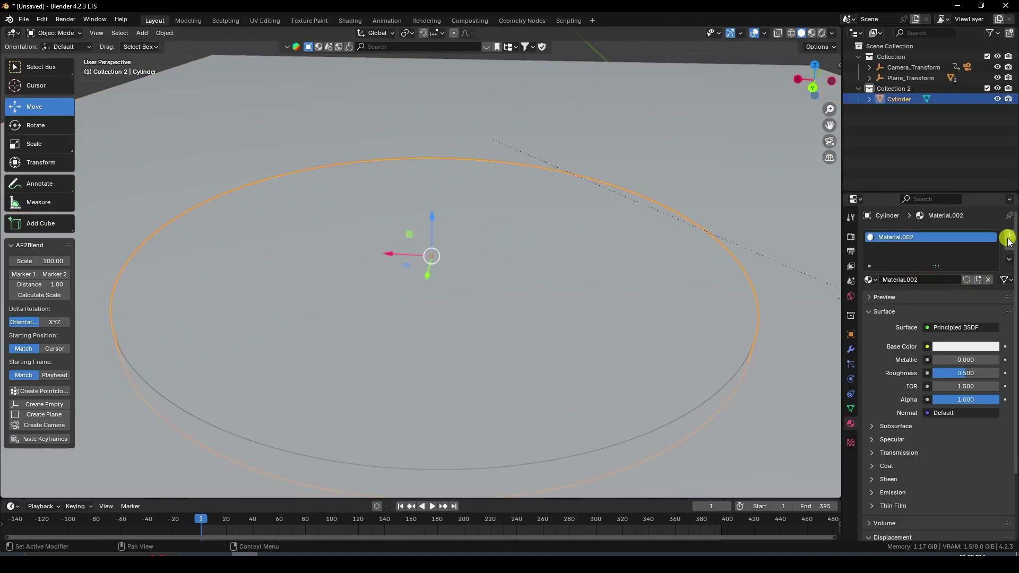
pyautogui.click(964, 348)
pyautogui.moveTo(993, 248); pyautogui.dragTo(989, 267)
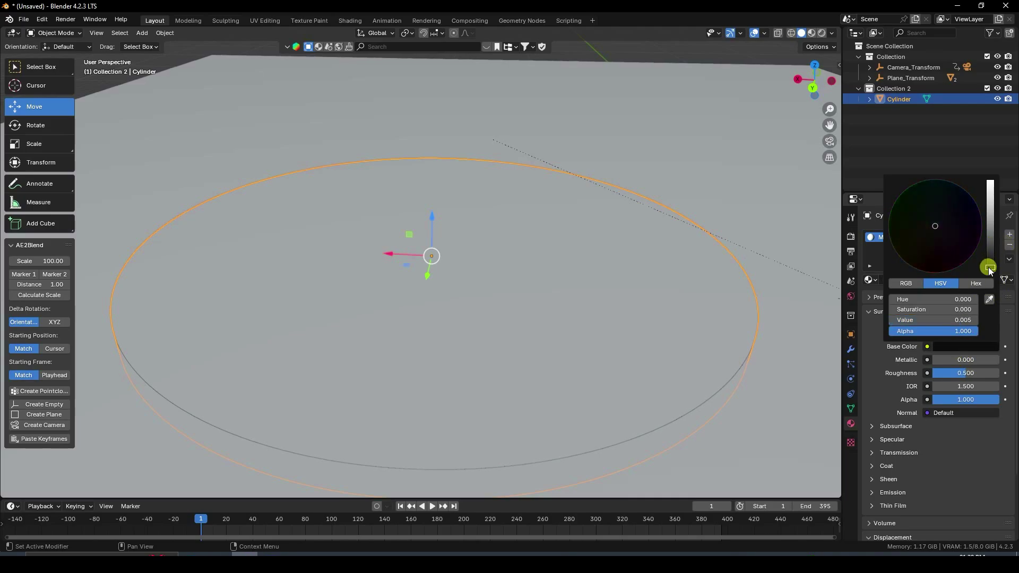
pyautogui.click(812, 33)
pyautogui.moveTo(640, 84)
pyautogui.mouseDown(button='middle')
pyautogui.moveTo(473, 318)
pyautogui.moveTo(465, 269)
pyautogui.moveTo(470, 349)
pyautogui.moveTo(484, 335)
pyautogui.moveTo(480, 309)
pyautogui.moveTo(479, 322)
pyautogui.mouseUp(button='middle')
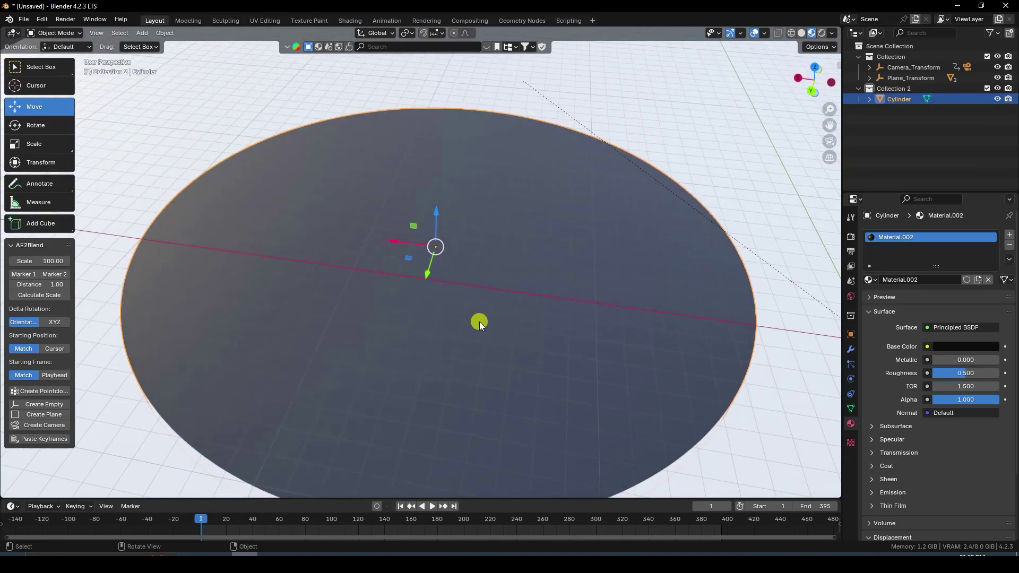
# Step: Add a second slot with a new default white material to the cylinder, and assign it to the top face in Edit Mode
pyautogui.click(1010, 235)
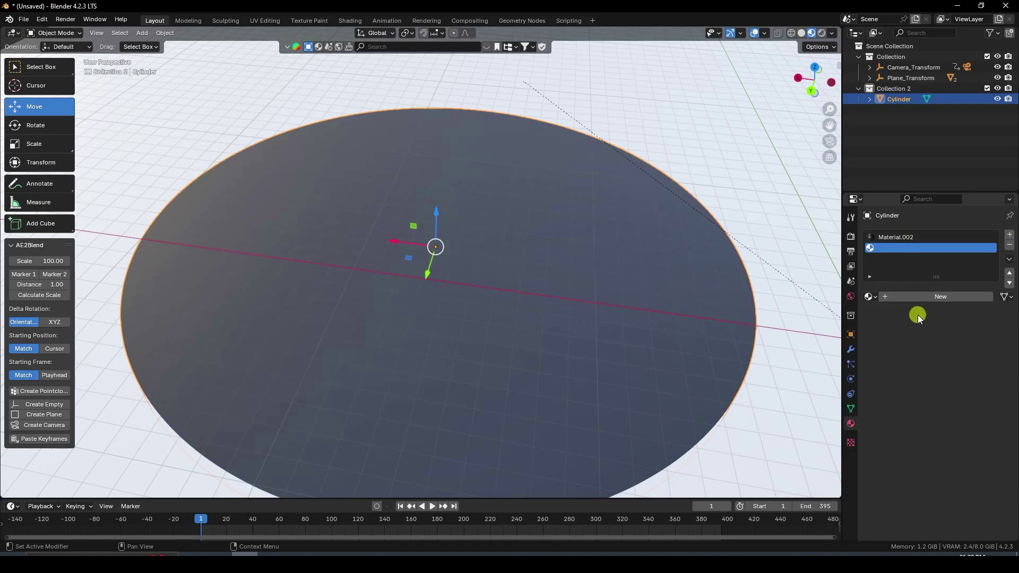
pyautogui.click(909, 297)
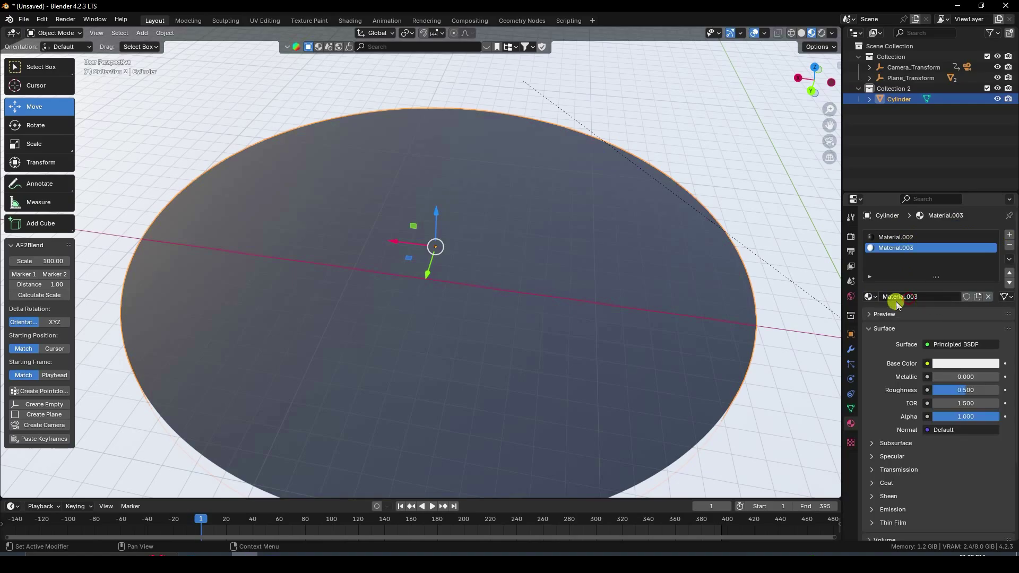
pyautogui.click(54, 33)
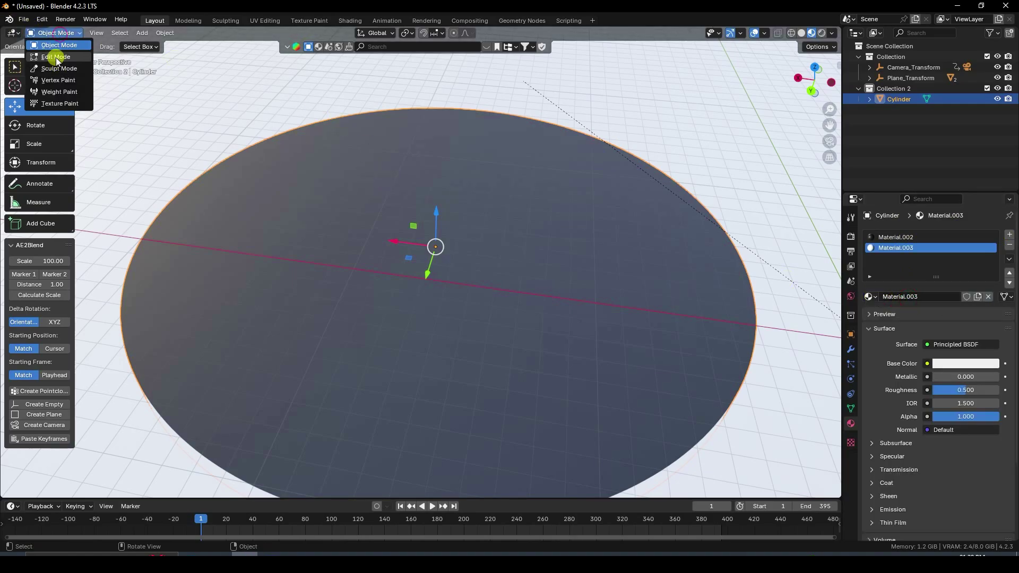
pyautogui.click(56, 57)
pyautogui.click(366, 259)
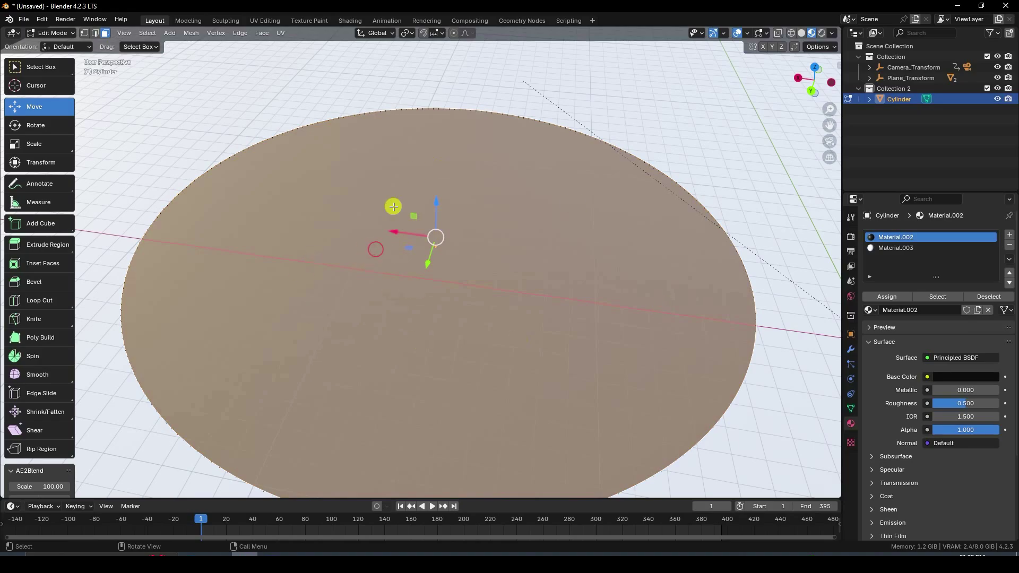
pyautogui.click(453, 295)
pyautogui.click(892, 248)
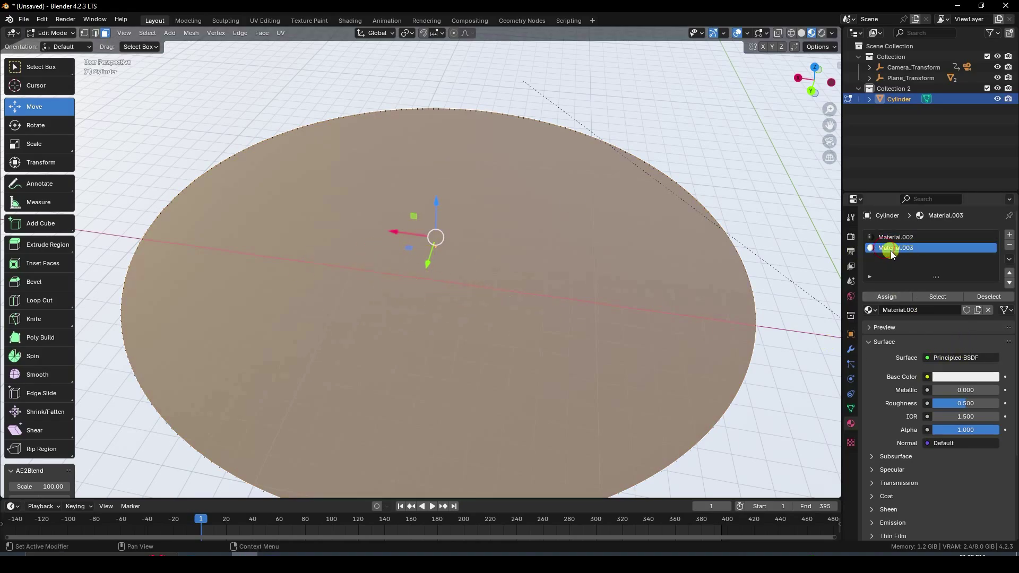
pyautogui.click(886, 299)
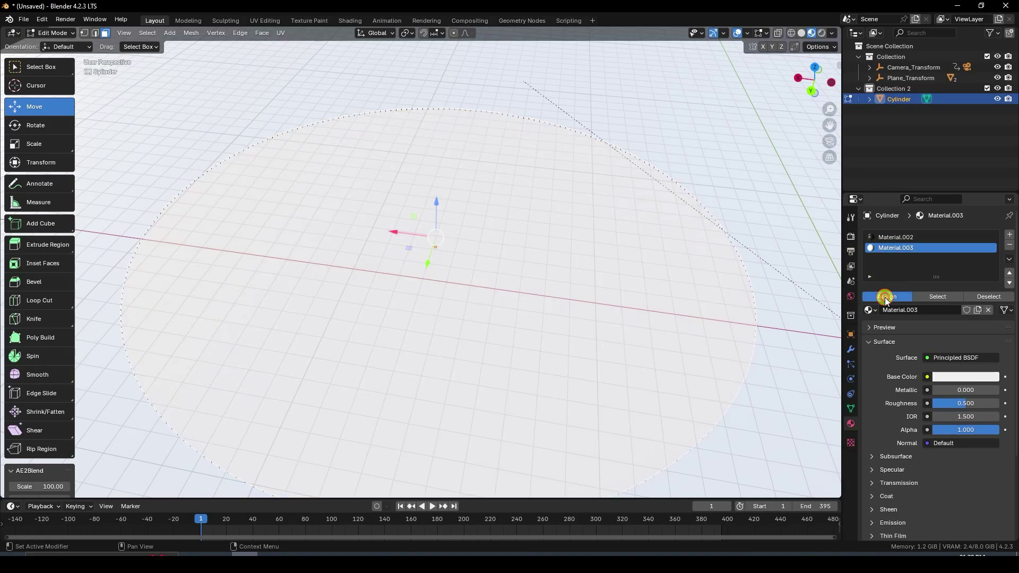
pyautogui.click(51, 33)
pyautogui.click(53, 41)
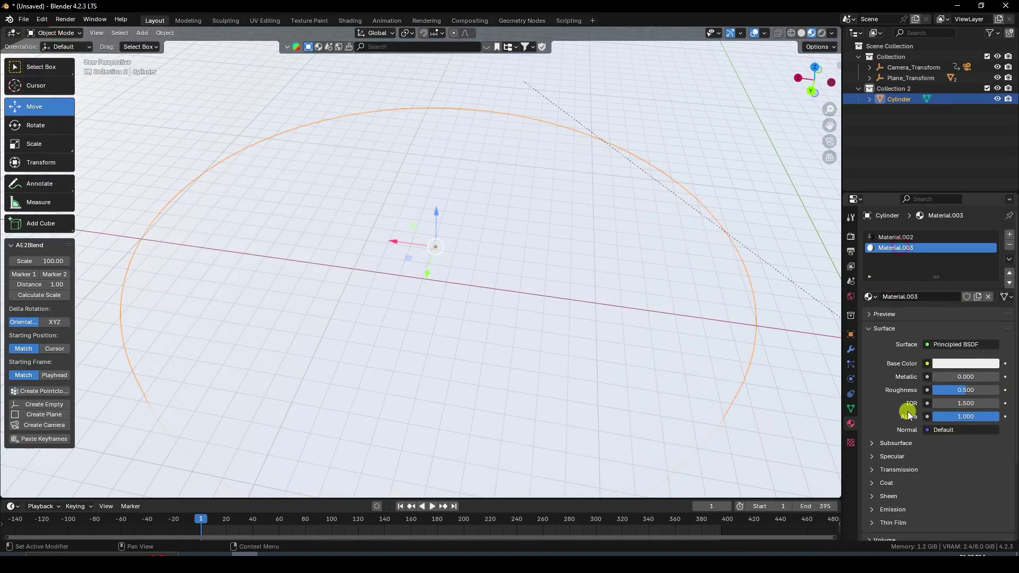
# Step: Set the alpha to 0.8 and the transmission weight to 0.6 on the cylinder's white top material
pyautogui.click(965, 417)
pyautogui.write('0.8')
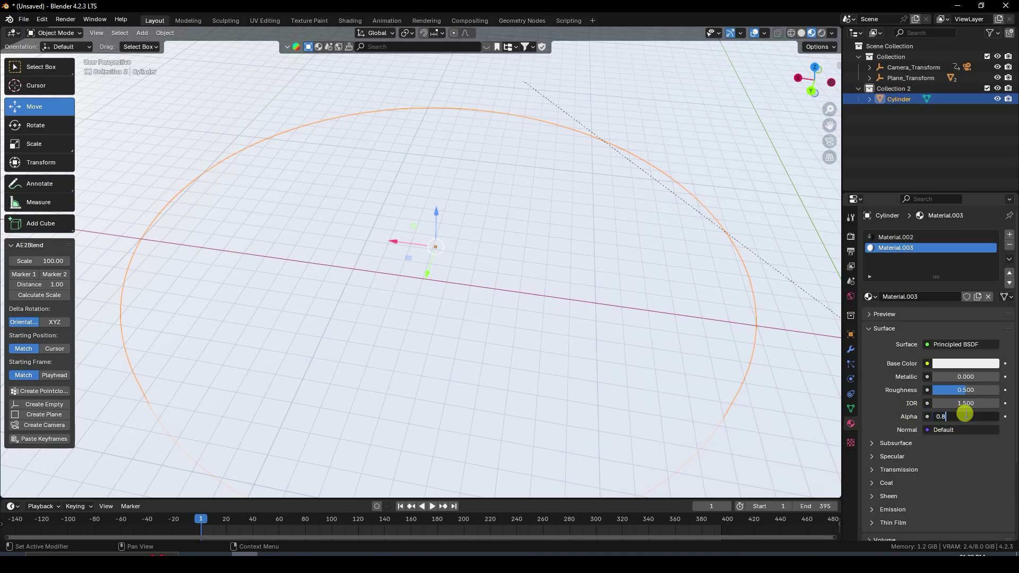
pyautogui.press('Return')
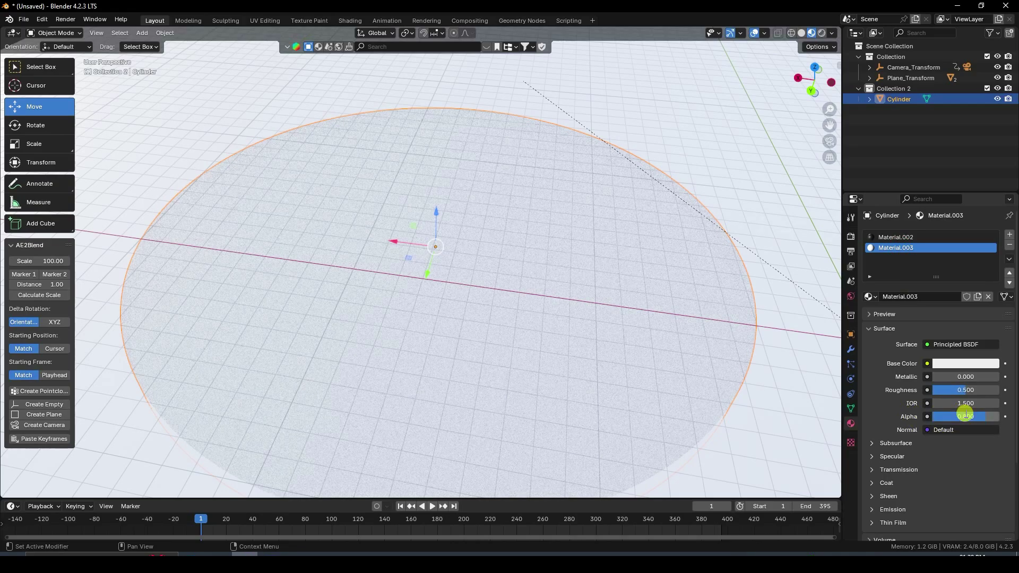
pyautogui.click(877, 469)
pyautogui.scroll(-4, 902, 464)
pyautogui.click(967, 396)
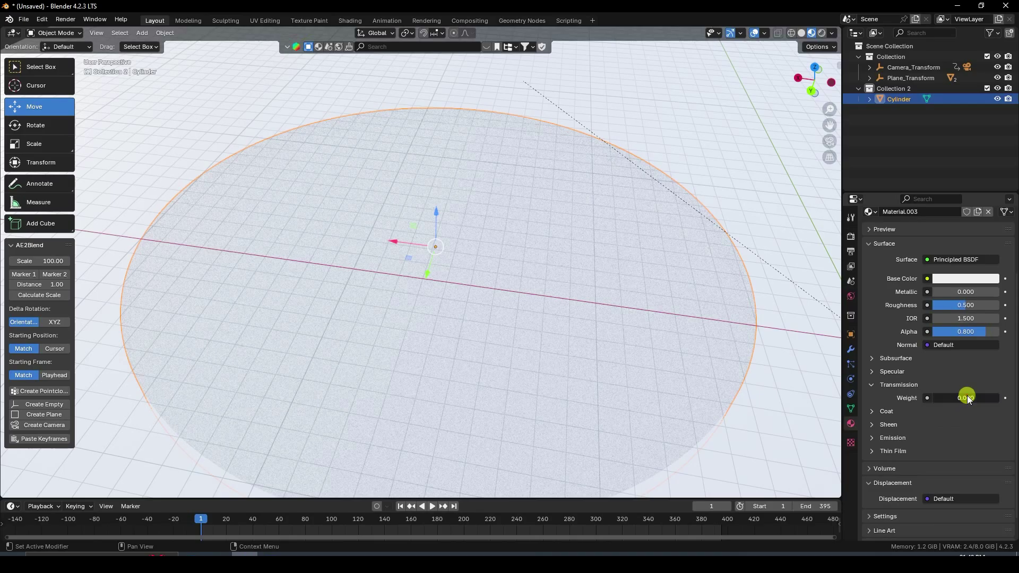
pyautogui.write('0.6')
pyautogui.press('Return')
# Step: View the cylinder lid through the camera in Rendered shading to check it against the roundabout footage
pyautogui.scroll(-5, 582, 400)
pyautogui.press('KP_0')
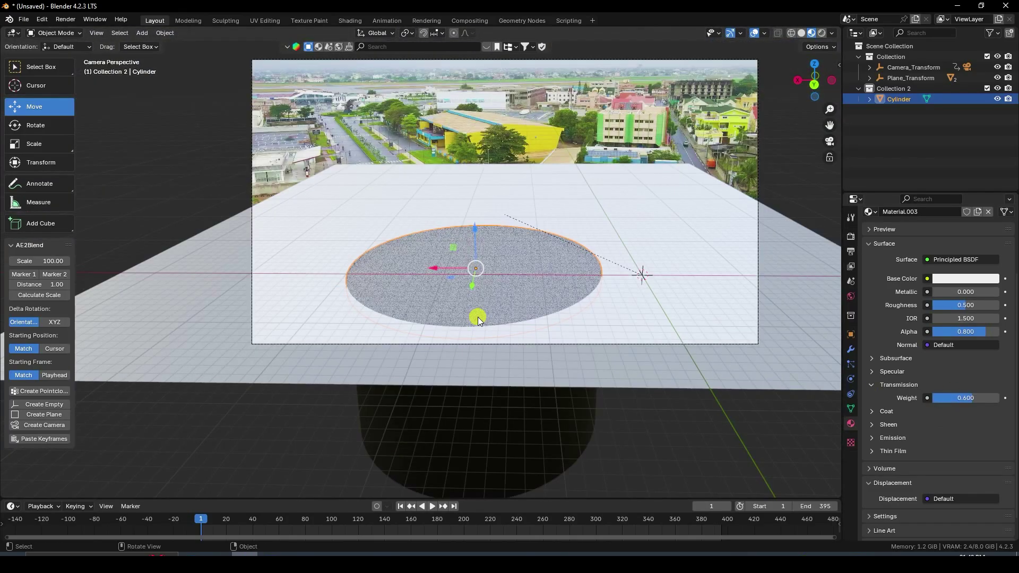
pyautogui.click(820, 33)
pyautogui.scroll(3, 530, 232)
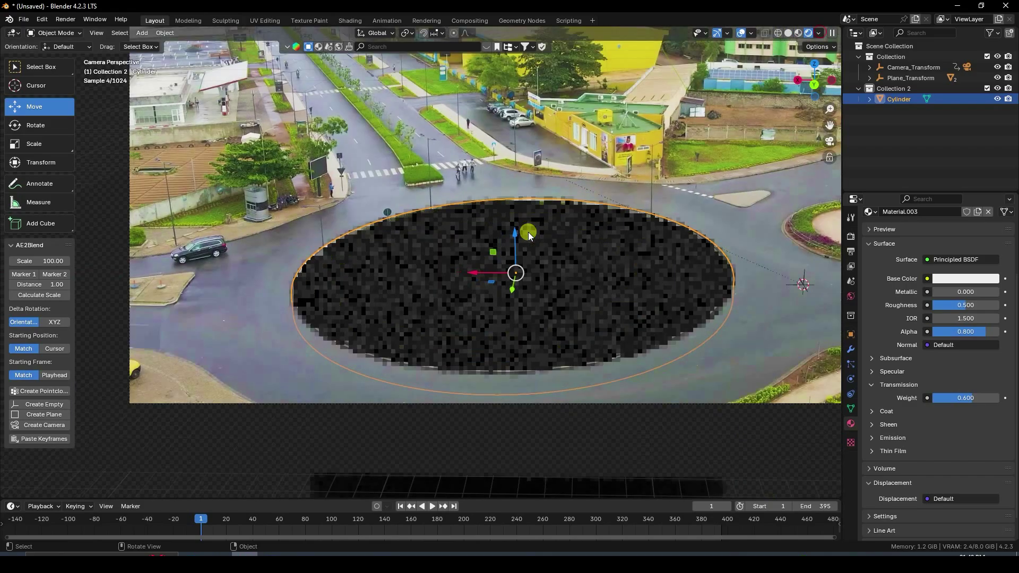
pyautogui.scroll(2, 547, 239)
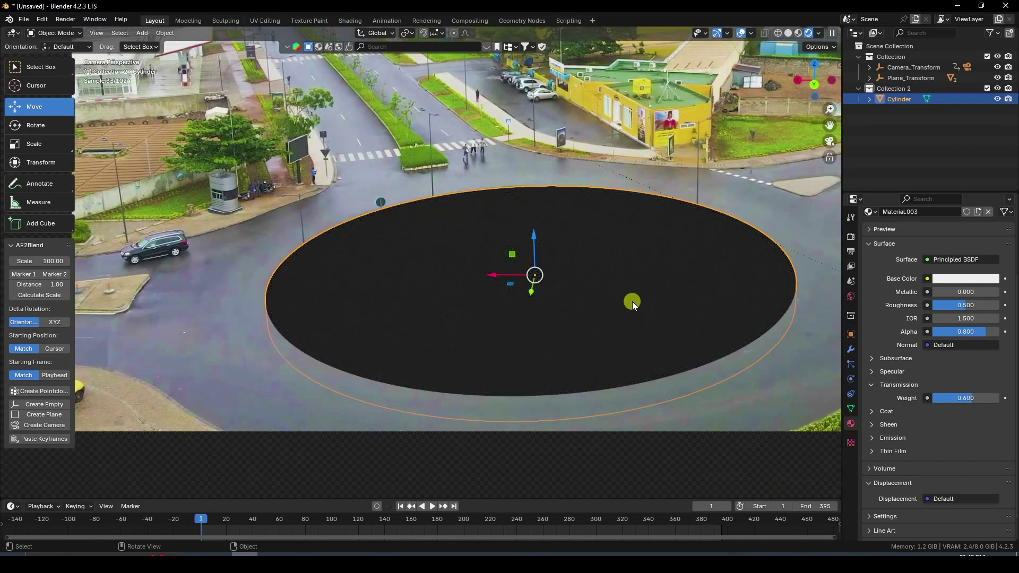
# Step: Light the world with an Environment Texture using the HDRI buikslotermeerplein_4k.exr as the background color
pyautogui.click(850, 297)
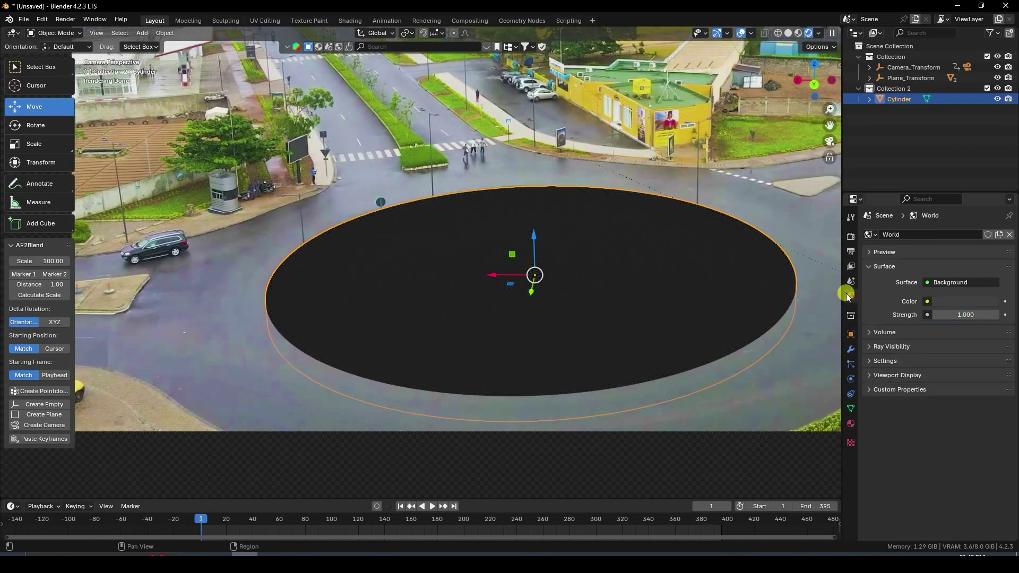
pyautogui.click(927, 301)
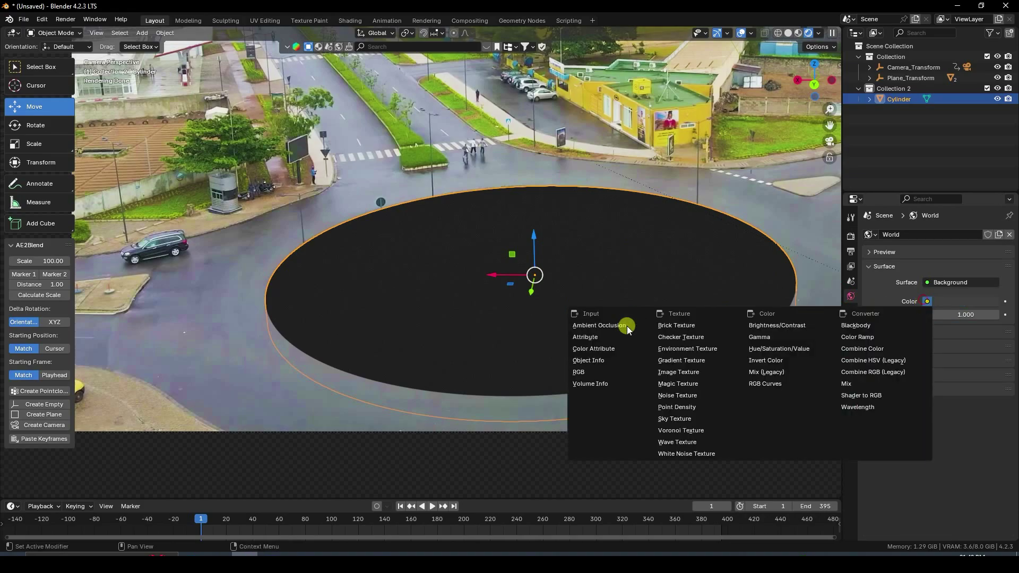
pyautogui.click(691, 349)
pyautogui.click(975, 305)
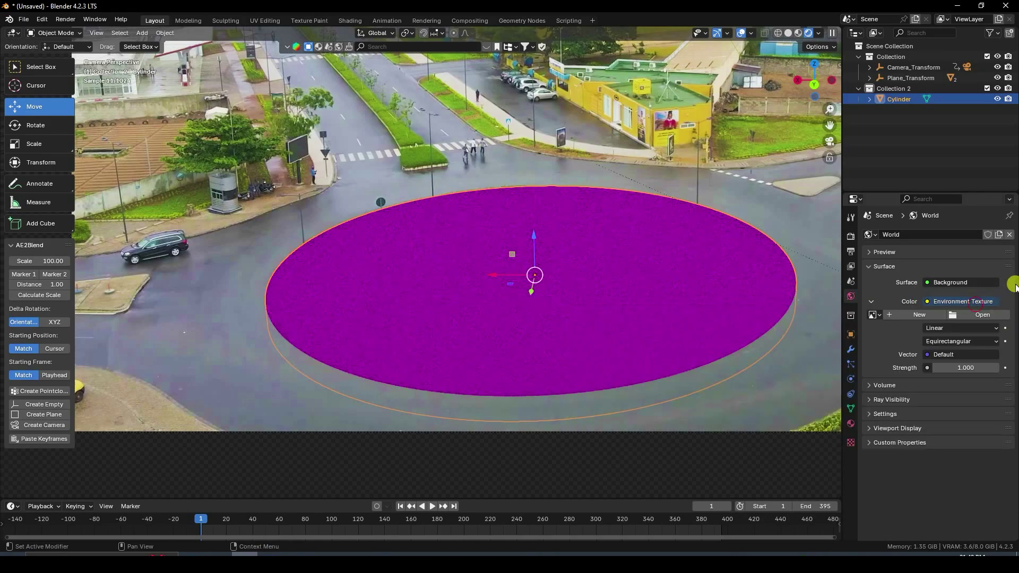
pyautogui.click(983, 315)
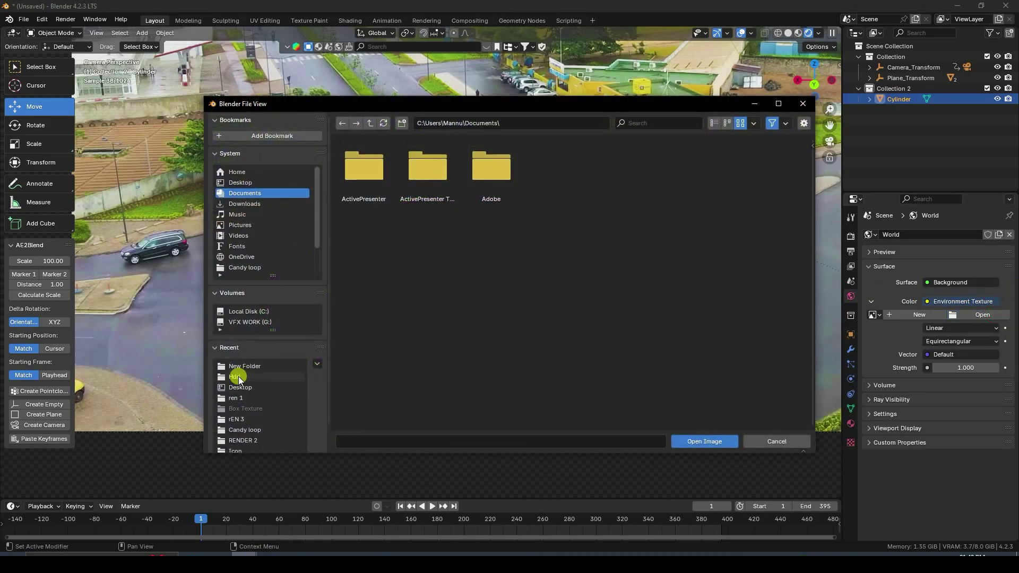
pyautogui.click(236, 376)
pyautogui.doubleClick(624, 185)
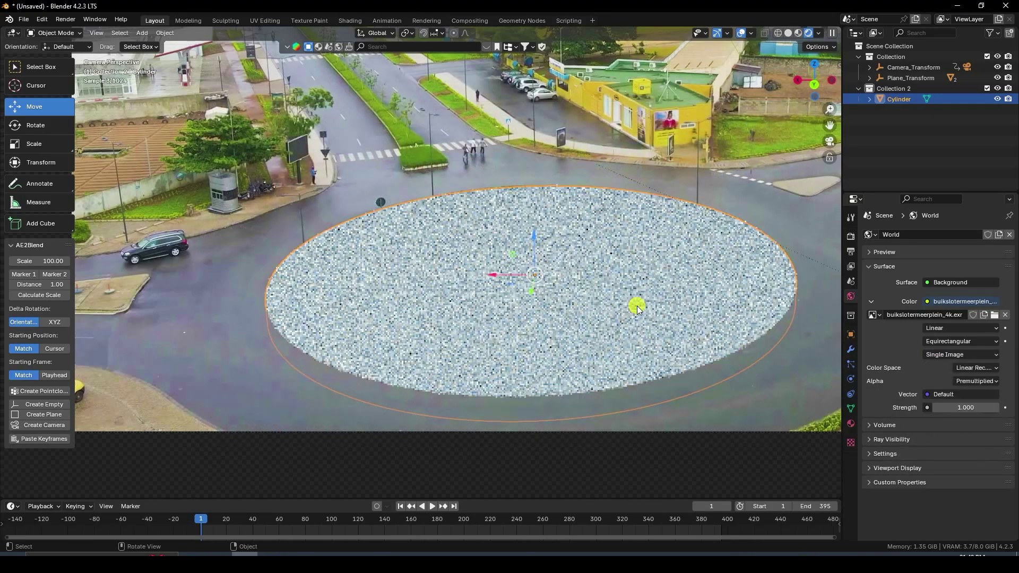
pyautogui.scroll(-4, 531, 287)
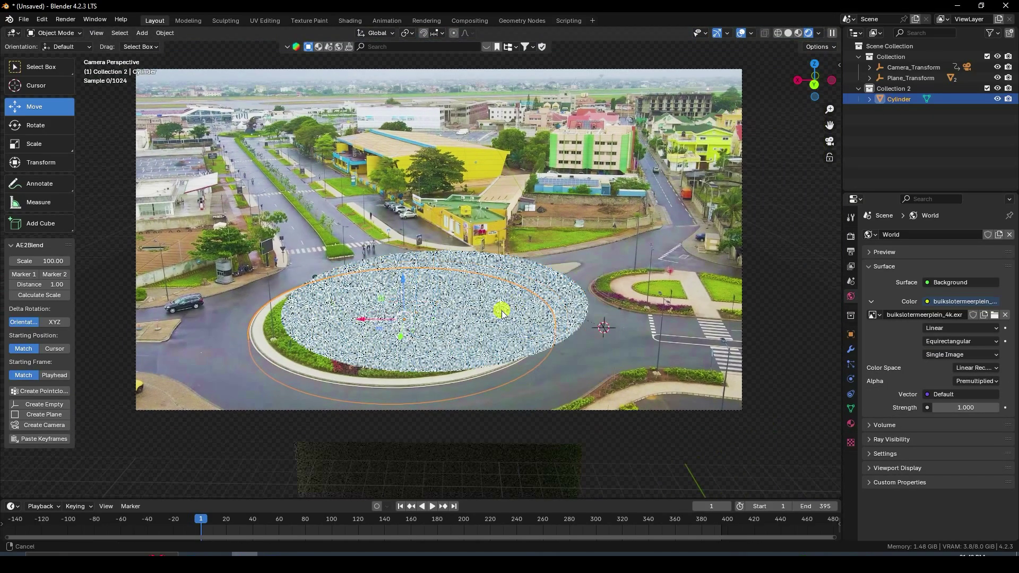
pyautogui.scroll(4, 545, 313)
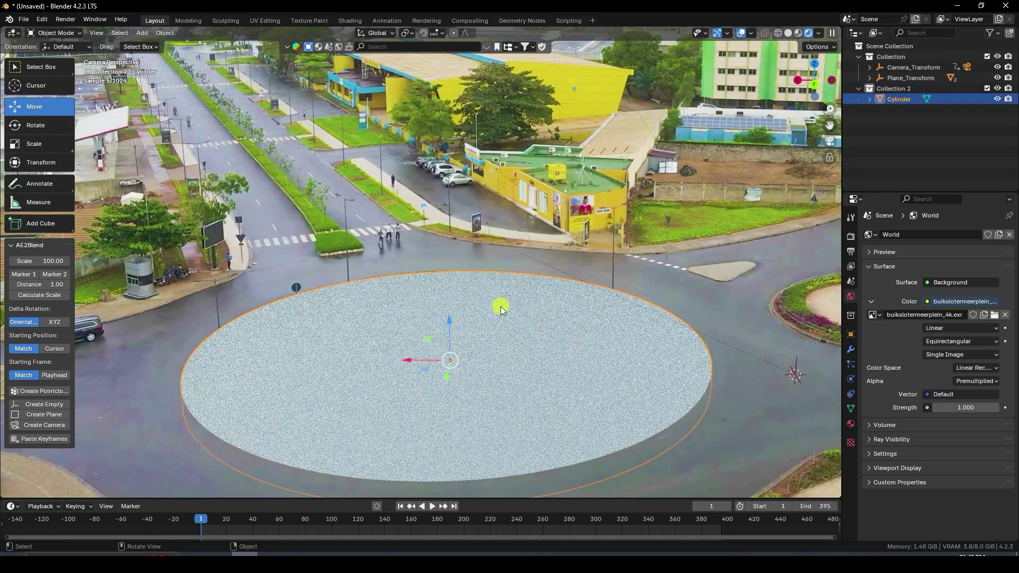
# Step: Enlarge the timeline and, at frame 40, keyframe the cylinder's Y rotation at 0°
pyautogui.moveTo(347, 499); pyautogui.dragTo(345, 480)
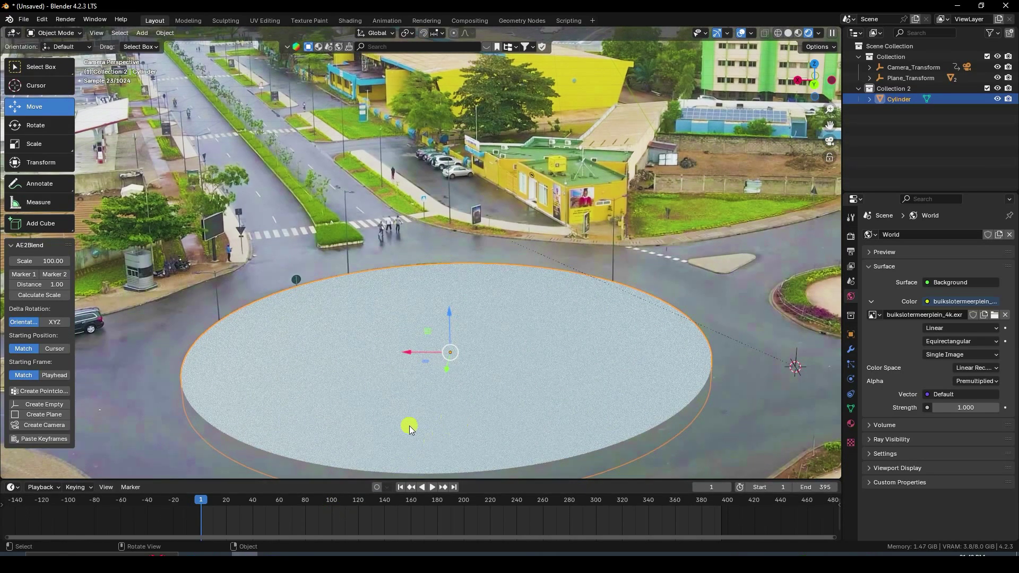
pyautogui.moveTo(252, 501); pyautogui.dragTo(254, 502)
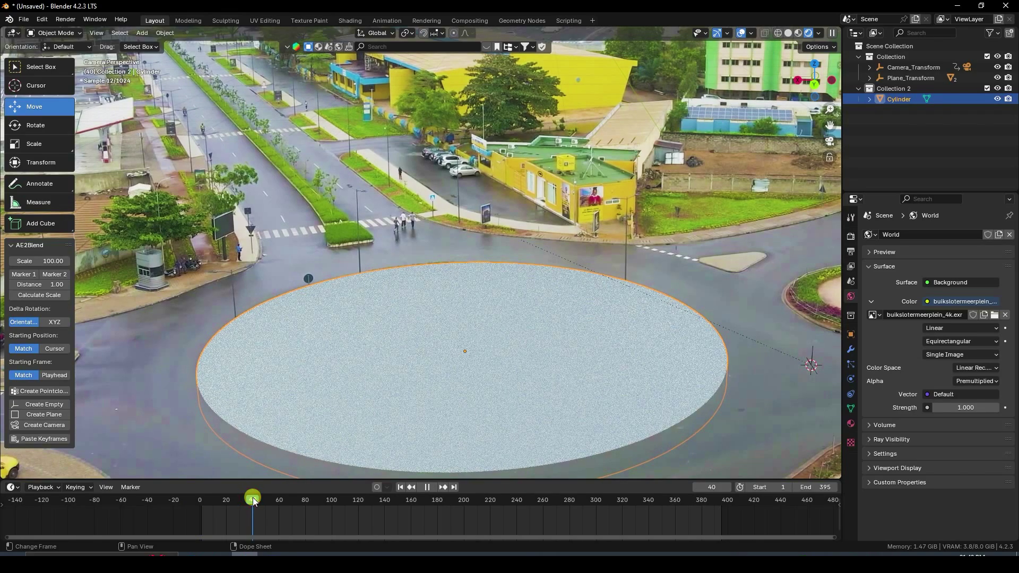
pyautogui.click(851, 334)
pyautogui.moveTo(952, 314)
pyautogui.mouseDown()
pyautogui.moveTo(141, 325)
pyautogui.moveTo(957, 318)
pyautogui.mouseUp()
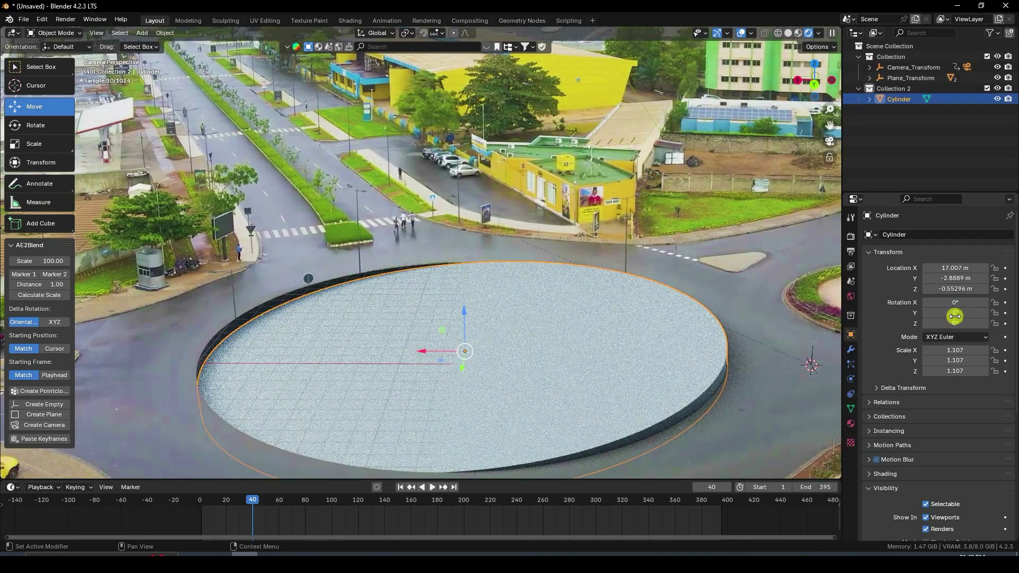
pyautogui.write('0')
pyautogui.press('Return')
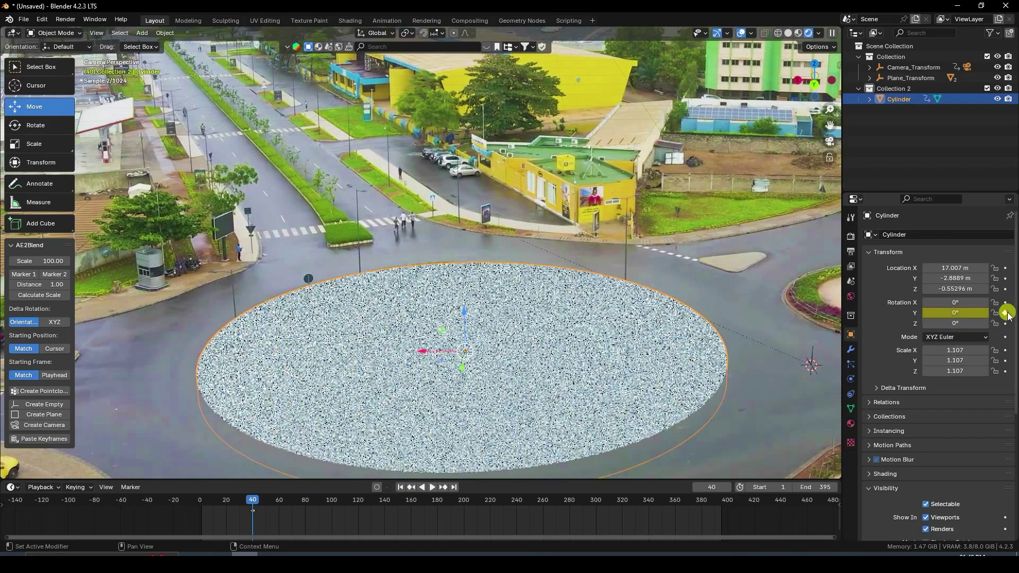
# Step: At frame 100, keyframe the cylinder's Y rotation at -180°
pyautogui.moveTo(261, 505); pyautogui.dragTo(331, 506)
pyautogui.moveTo(956, 313)
pyautogui.mouseDown()
pyautogui.moveTo(110, 317)
pyautogui.moveTo(949, 313)
pyautogui.mouseUp()
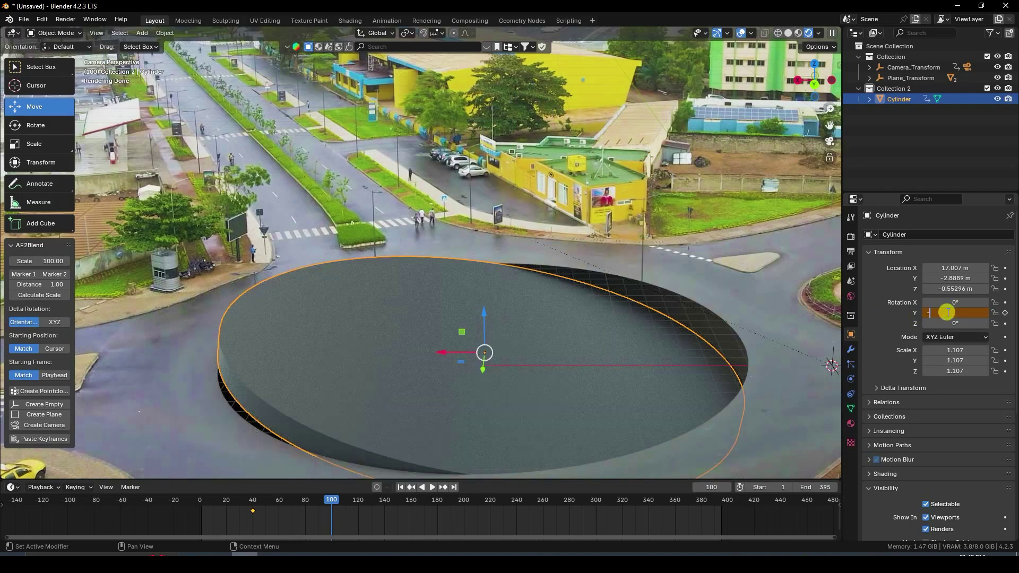
pyautogui.press('Return')
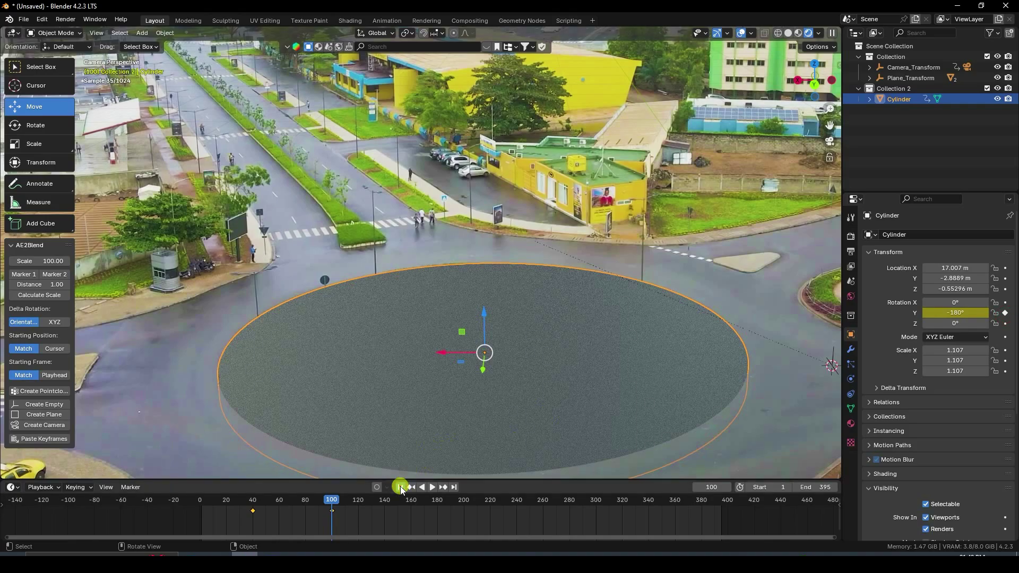
# Step: Play the cylinder's flip animation in Material Preview shading and return to frame 1
pyautogui.click(400, 488)
pyautogui.click(798, 33)
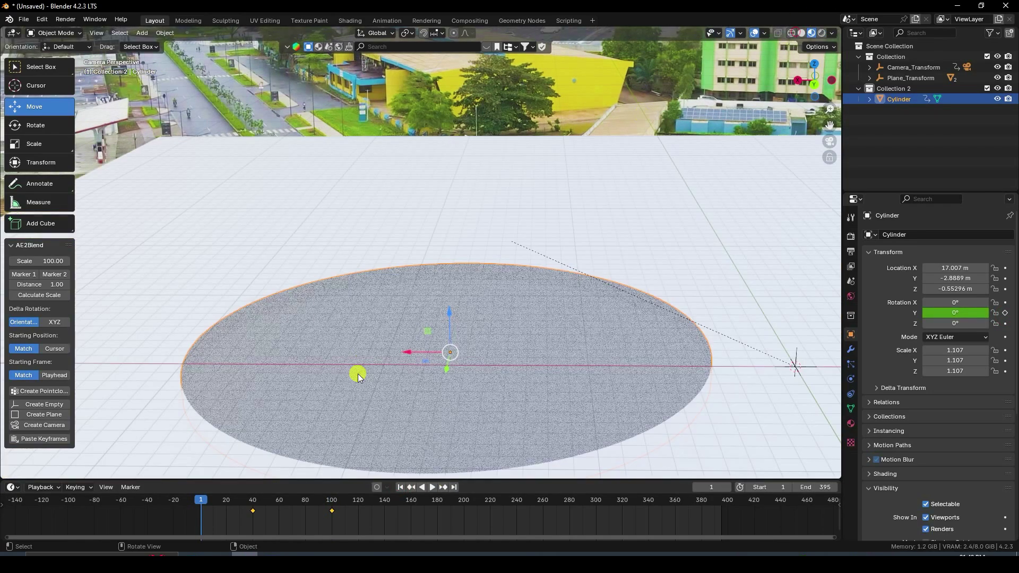
pyautogui.click(433, 488)
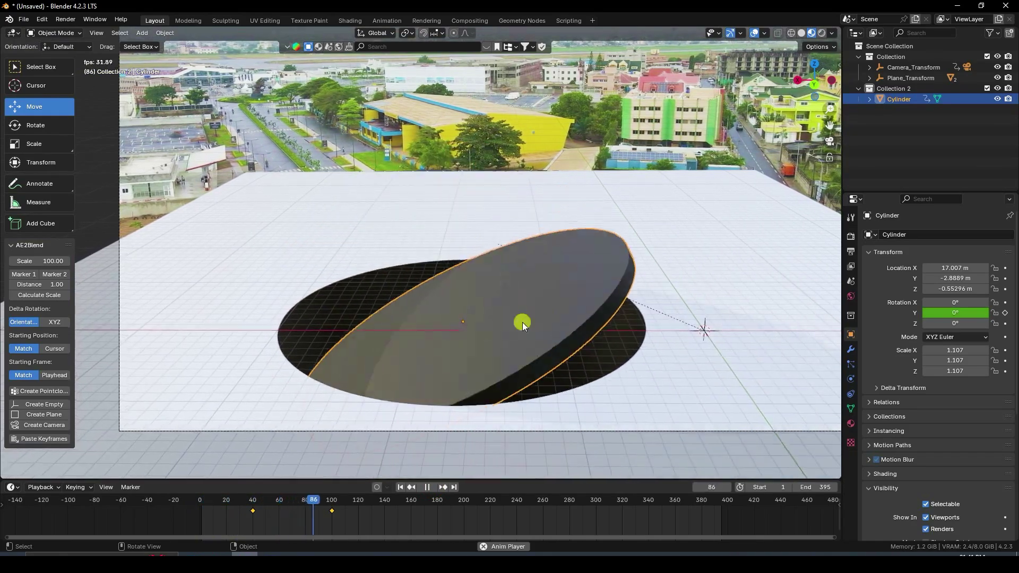
pyautogui.hotkey('shift', 'Left')
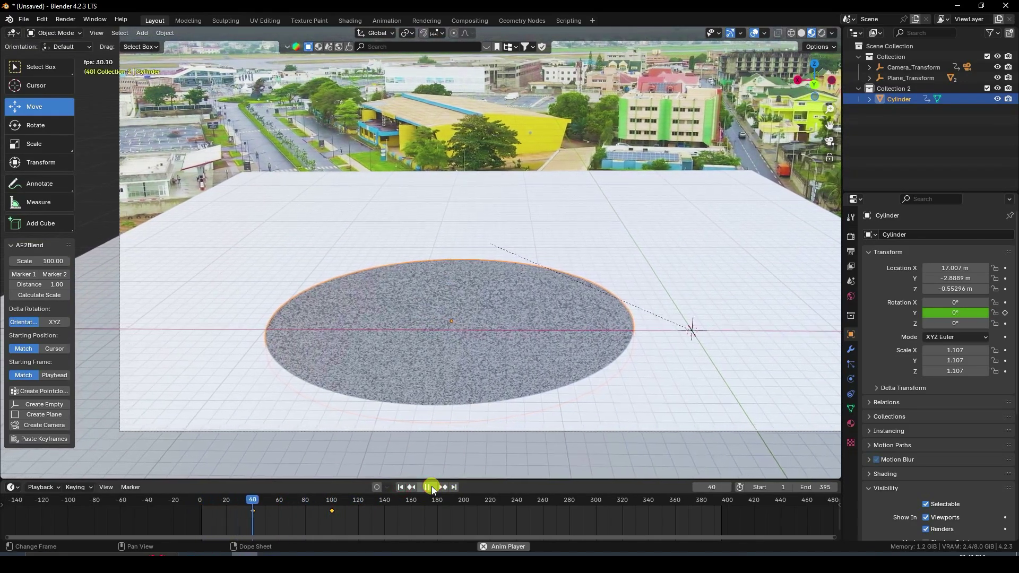
pyautogui.click(430, 488)
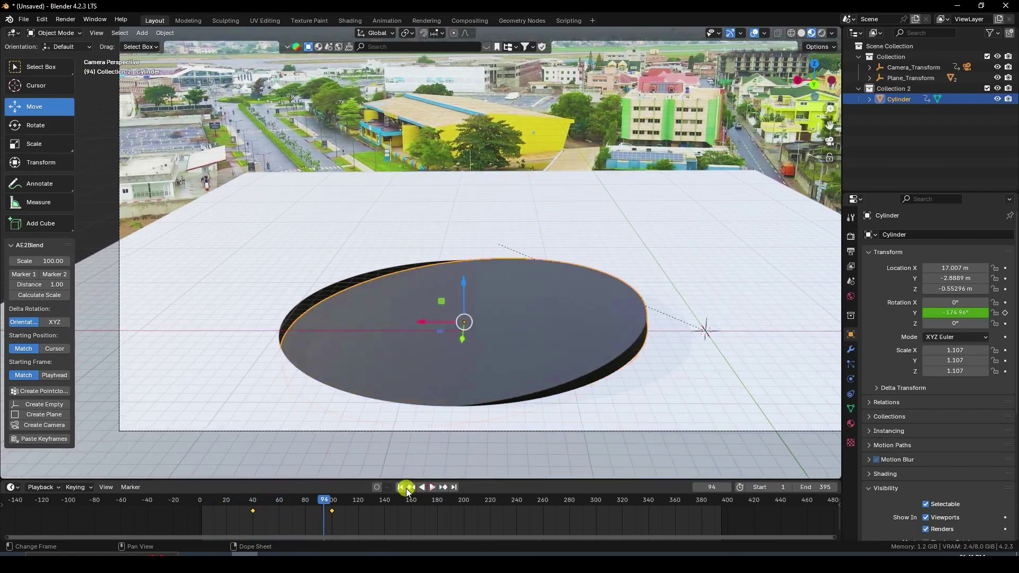
pyautogui.click(401, 487)
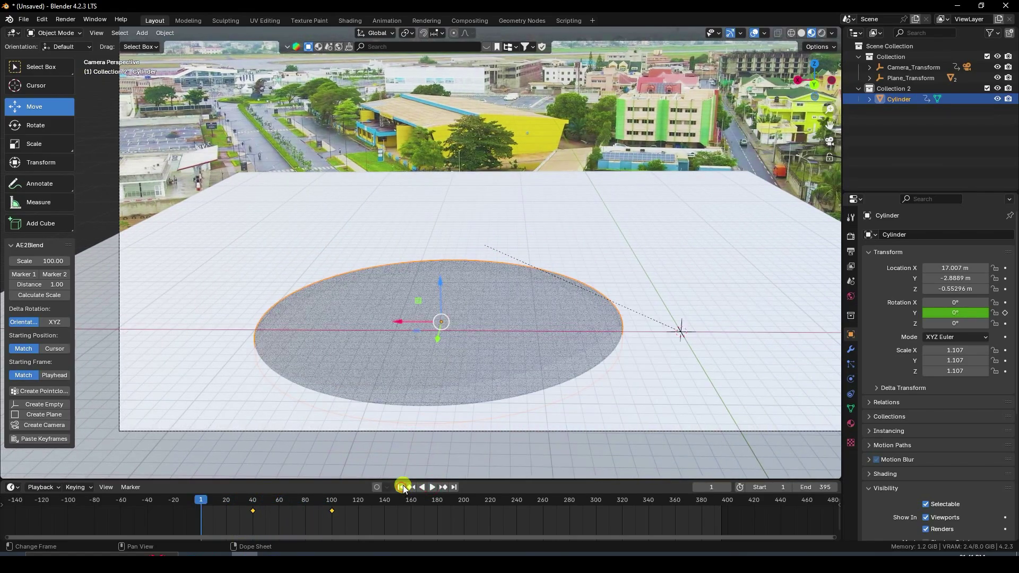
# Step: Append the SHOES collection from its blend file under the Desktop and move it out of Collection 2 to the scene's top level
pyautogui.click(926, 144)
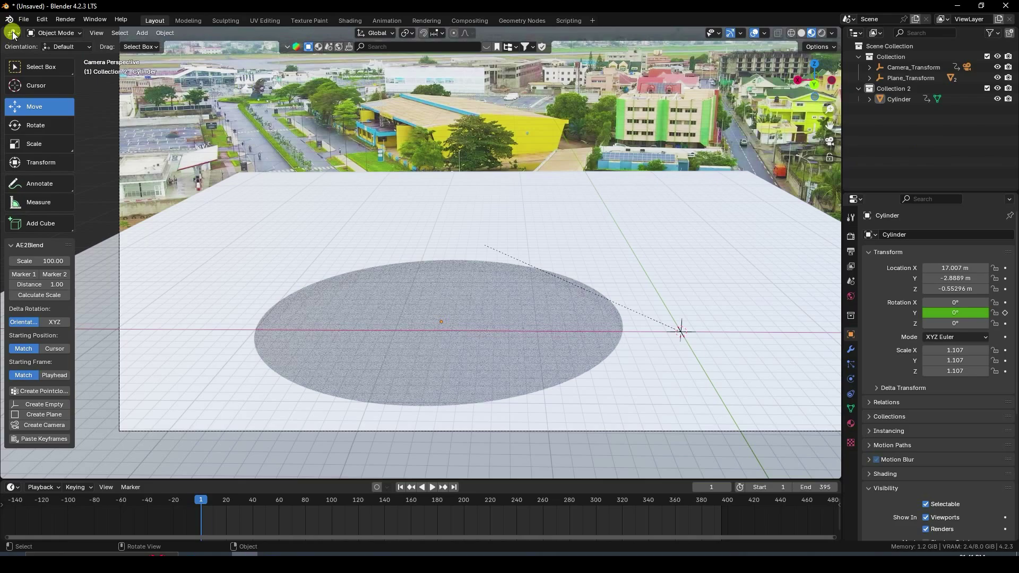
pyautogui.click(24, 20)
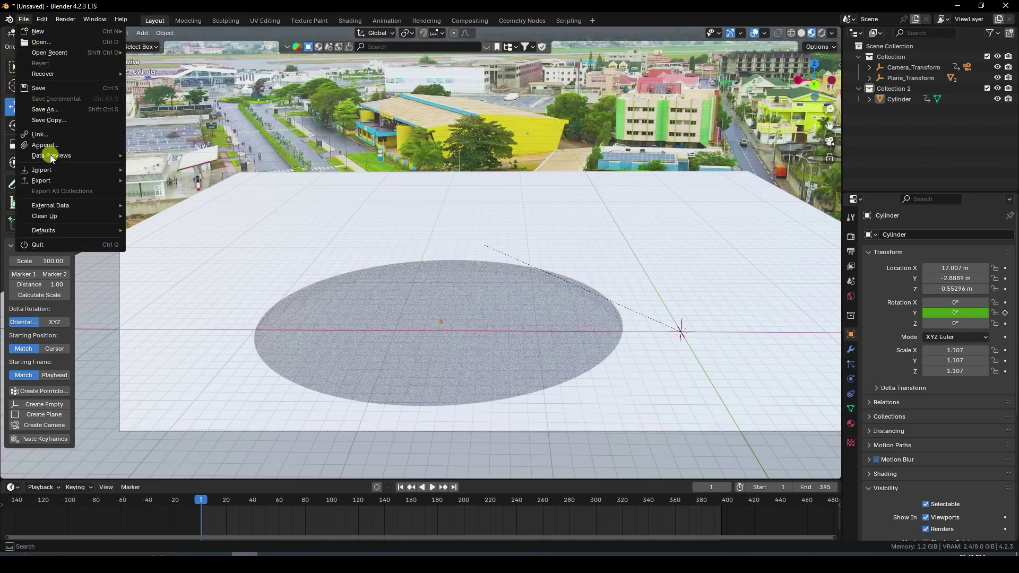
pyautogui.click(49, 142)
pyautogui.click(239, 183)
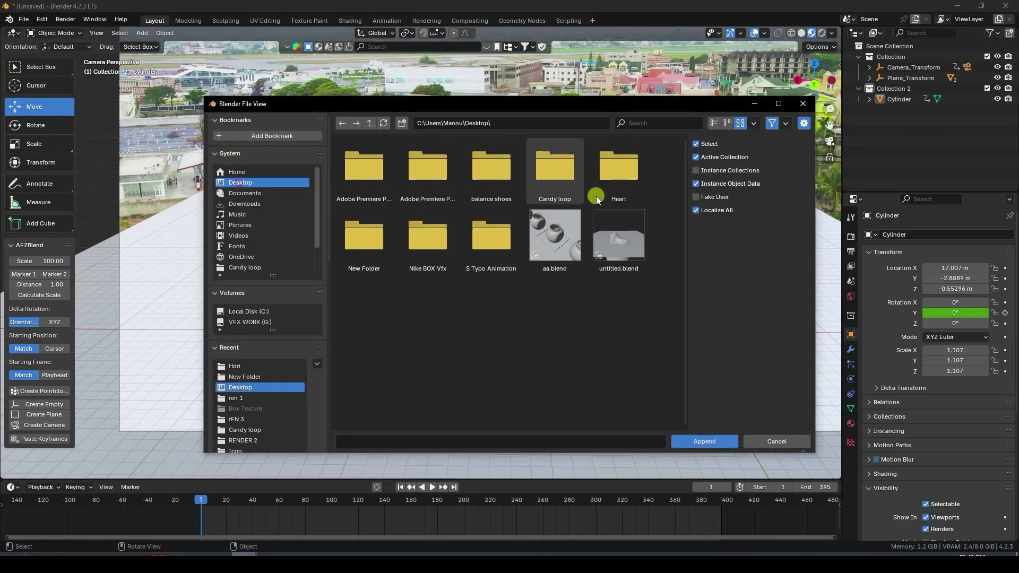
pyautogui.click(616, 181)
pyautogui.click(371, 246)
pyautogui.doubleClick(372, 246)
pyautogui.doubleClick(553, 173)
pyautogui.doubleClick(389, 176)
pyautogui.doubleClick(428, 169)
pyautogui.doubleClick(365, 177)
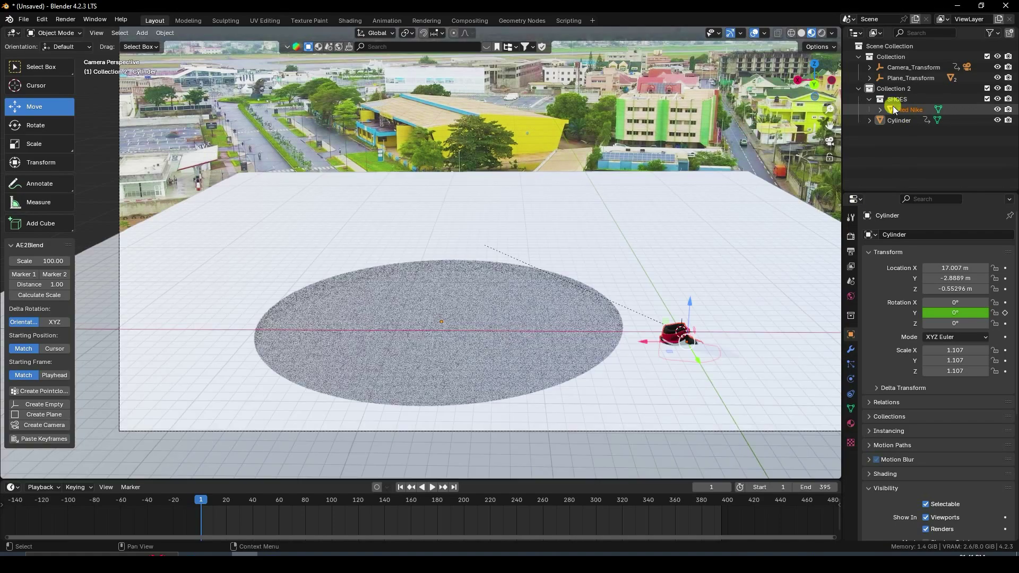
pyautogui.click(884, 110)
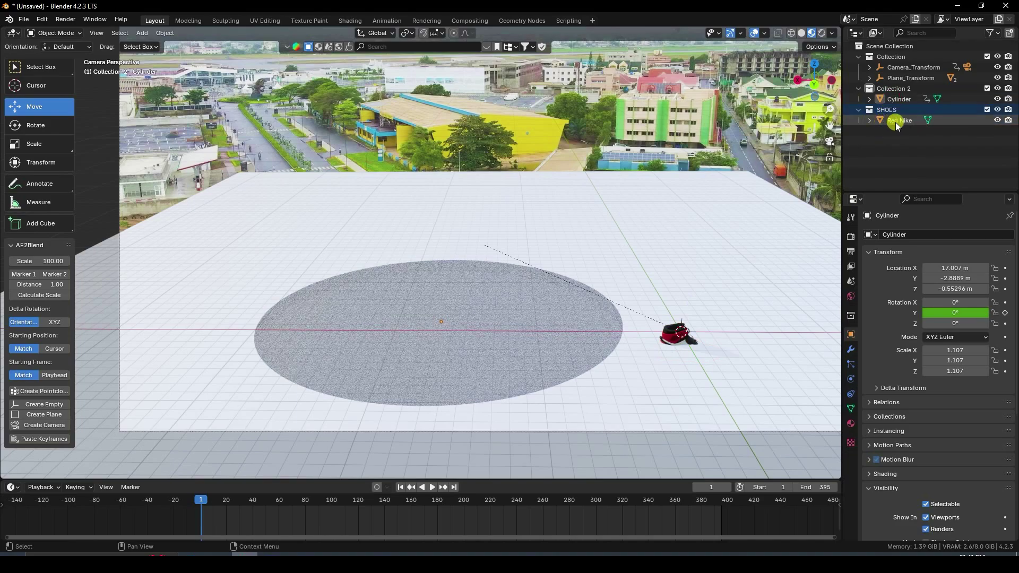
# Step: Select the Red Nike shoe and enlarge it uniformly to a scale of about 0.769
pyautogui.click(884, 121)
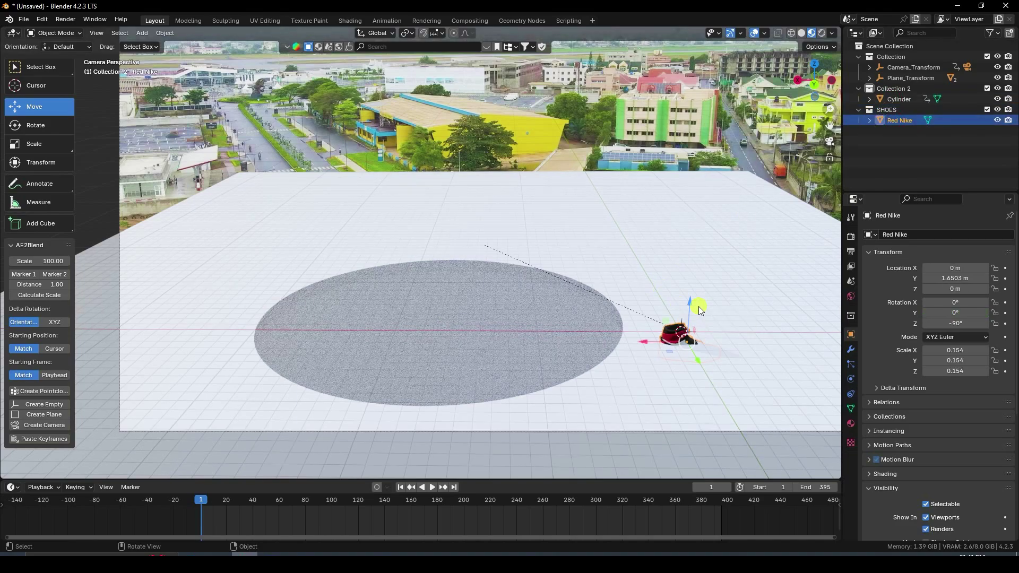
pyautogui.press('s')
pyautogui.click(824, 218)
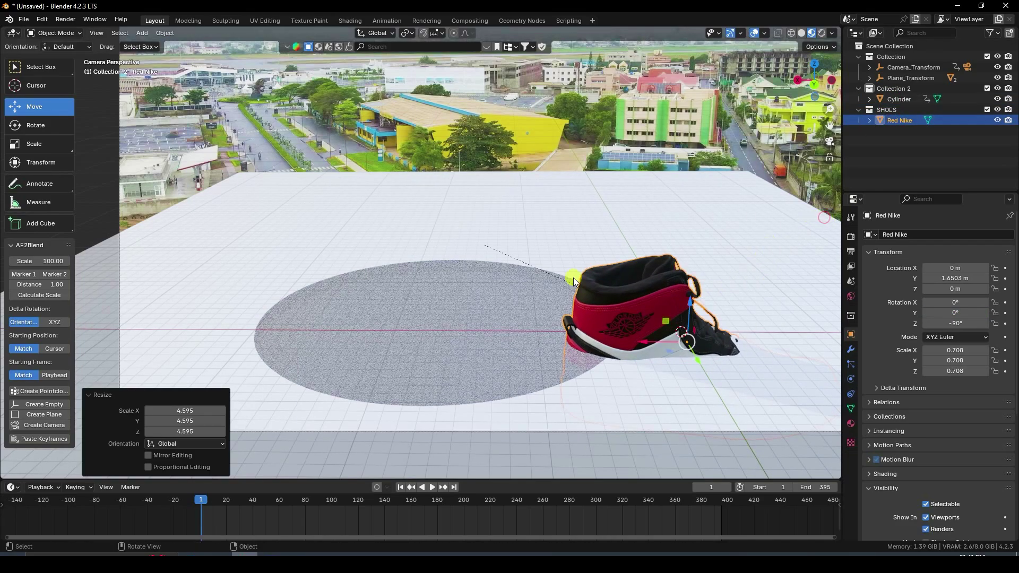
pyautogui.scroll(-2, 626, 275)
pyautogui.press('s')
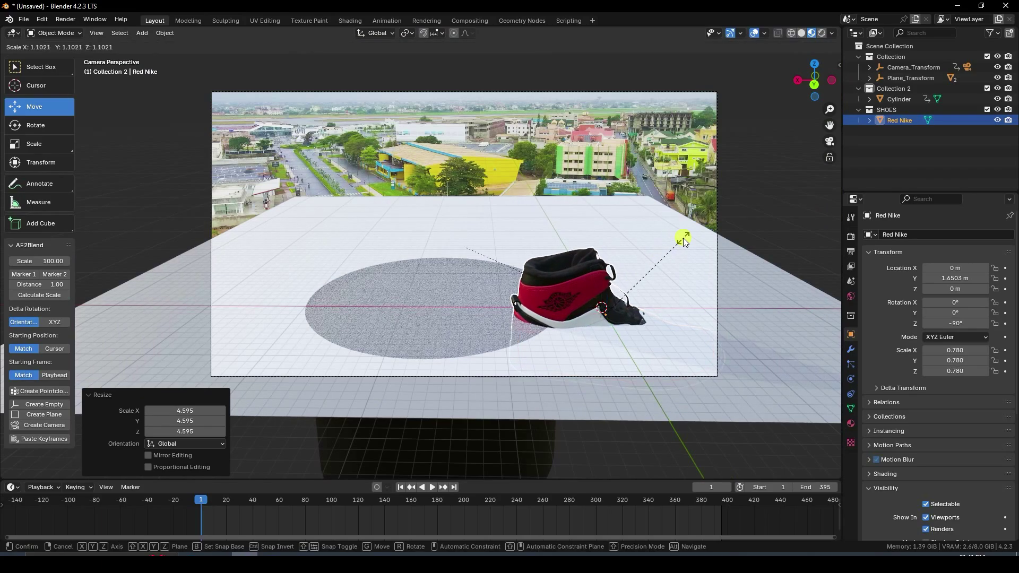
pyautogui.click(683, 239)
# Step: Move the shoe over the cylinder lid to about X 16.26 m and Z 5.57 m, and shrink it to a scale of about 0.704
pyautogui.moveTo(612, 280); pyautogui.dragTo(613, 224)
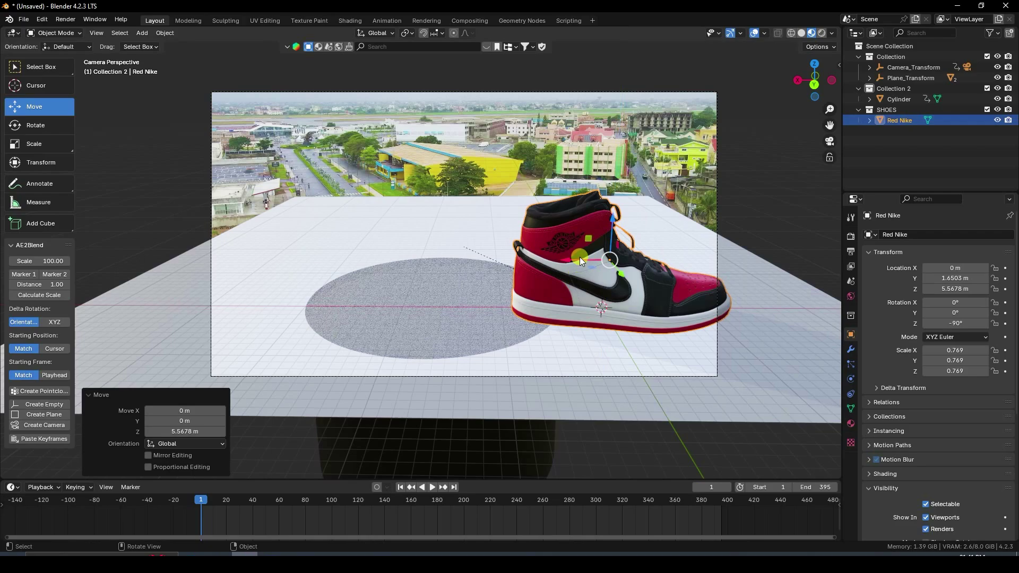
pyautogui.moveTo(580, 257); pyautogui.dragTo(406, 258)
pyautogui.press('s')
pyautogui.click(502, 212)
pyautogui.scroll(4, 465, 279)
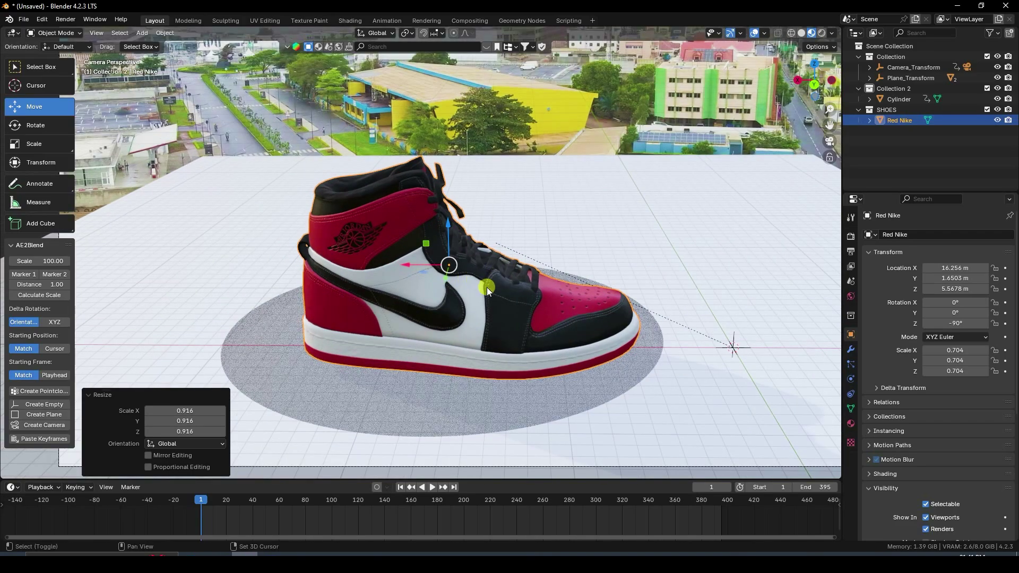
pyautogui.keyDown('shift'); pyautogui.moveTo(448, 274); pyautogui.dragTo(481, 276, button='middle'); pyautogui.keyUp('shift')
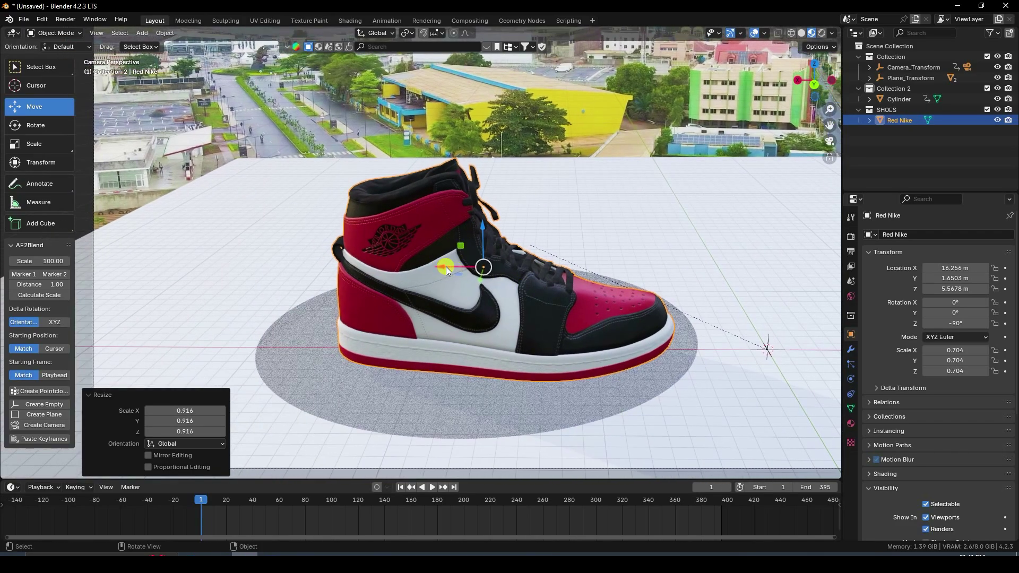
# Step: Center the shoe over the cylinder lid by moving it to about X 15.96 m and Y -2.98 m
pyautogui.moveTo(446, 266); pyautogui.dragTo(470, 267)
pyautogui.moveTo(470, 268); pyautogui.dragTo(406, 324, button='middle')
pyautogui.moveTo(340, 247); pyautogui.dragTo(393, 249)
pyautogui.scroll(4, 446, 316)
pyautogui.moveTo(446, 316); pyautogui.dragTo(362, 304, button='middle')
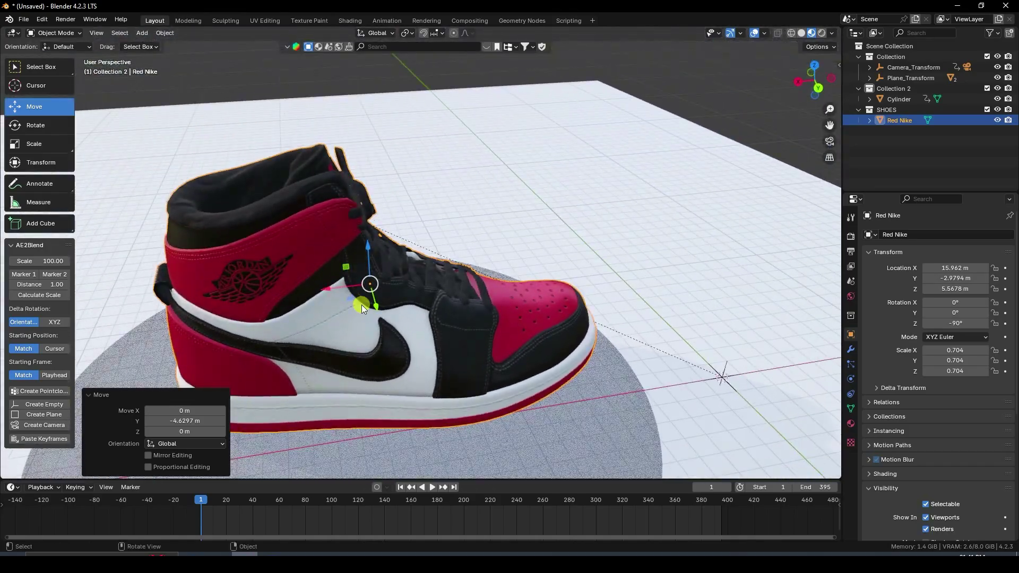
pyautogui.press('KP_7')
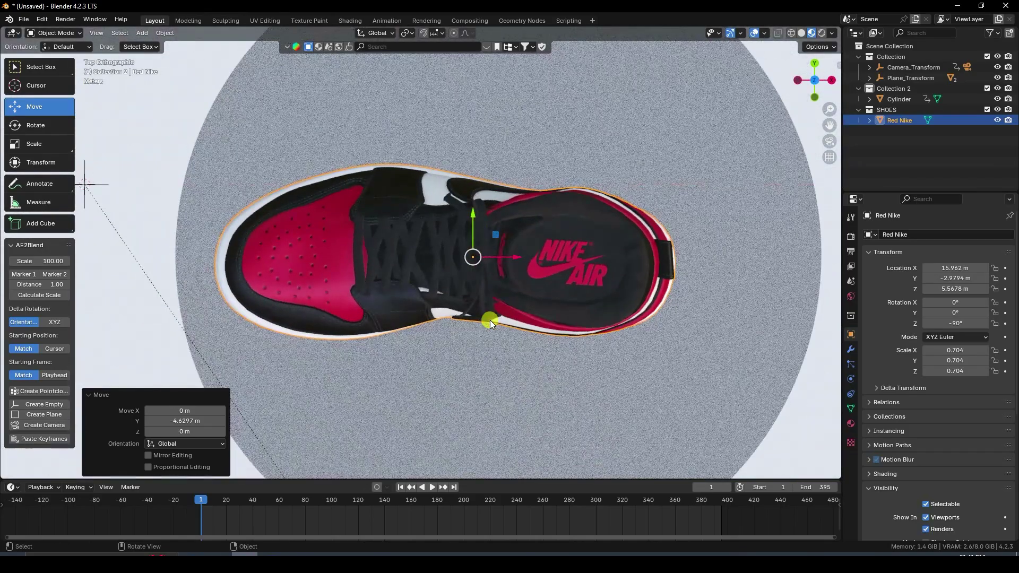
# Step: Show the scene in wireframe from the front and set the shoe's Y rotation to 180°
pyautogui.press('KP_1')
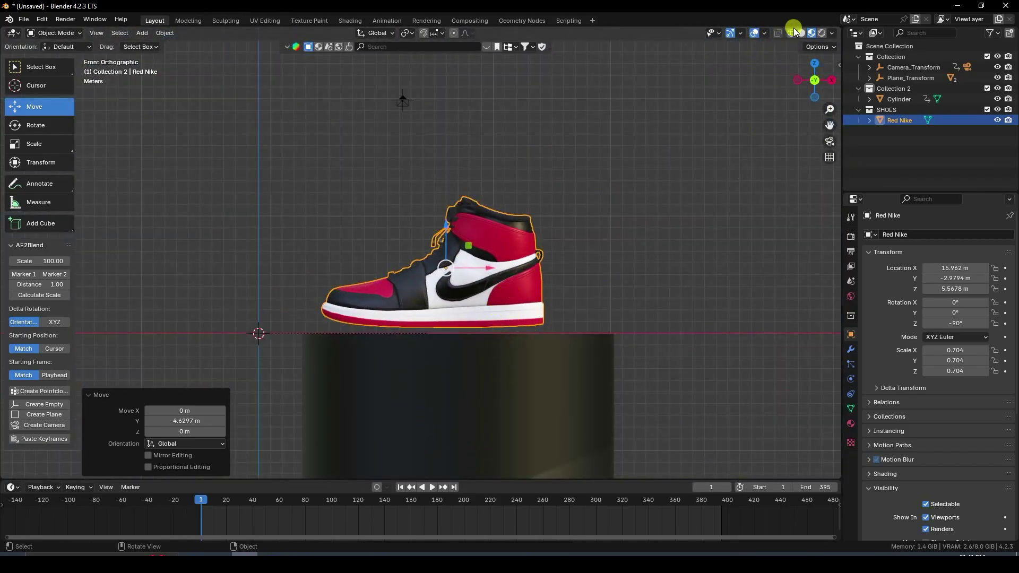
pyautogui.click(791, 34)
pyautogui.scroll(2, 512, 224)
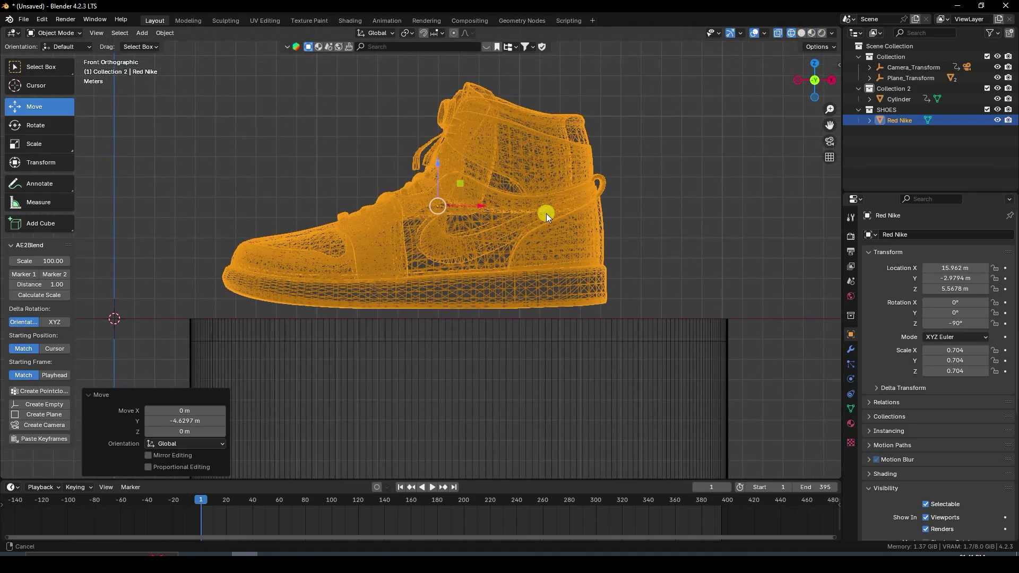
pyautogui.moveTo(949, 311)
pyautogui.mouseDown()
pyautogui.moveTo(166, 315)
pyautogui.moveTo(949, 311)
pyautogui.mouseUp()
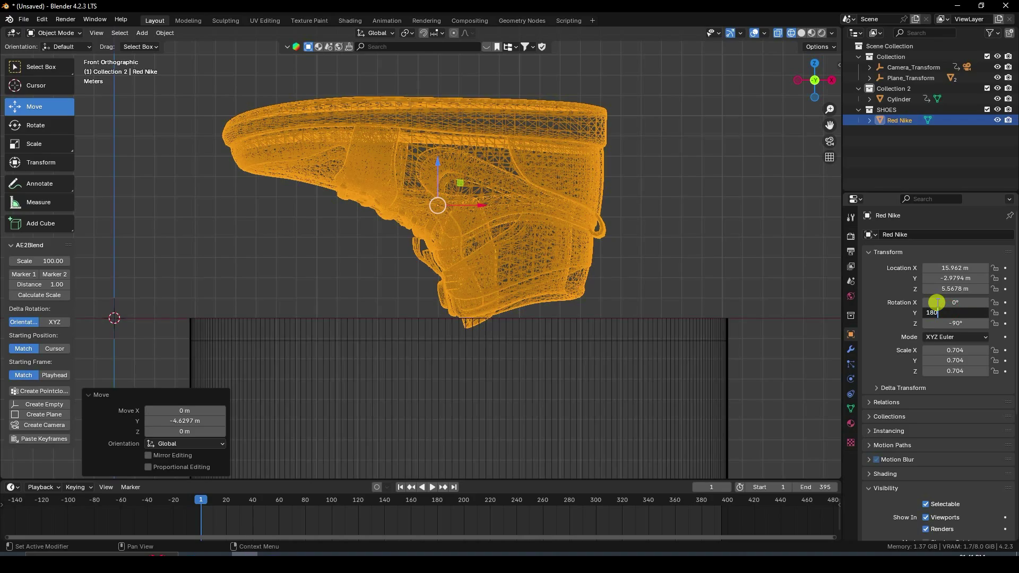
pyautogui.write('180')
pyautogui.press('Return')
# Step: Lower the upside-down shoe beneath the cylinder lid to about Z -6.13 m so its sole meets the lid's underside
pyautogui.moveTo(437, 167); pyautogui.dragTo(489, 404)
pyautogui.scroll(5, 439, 317)
pyautogui.scroll(3, 465, 270)
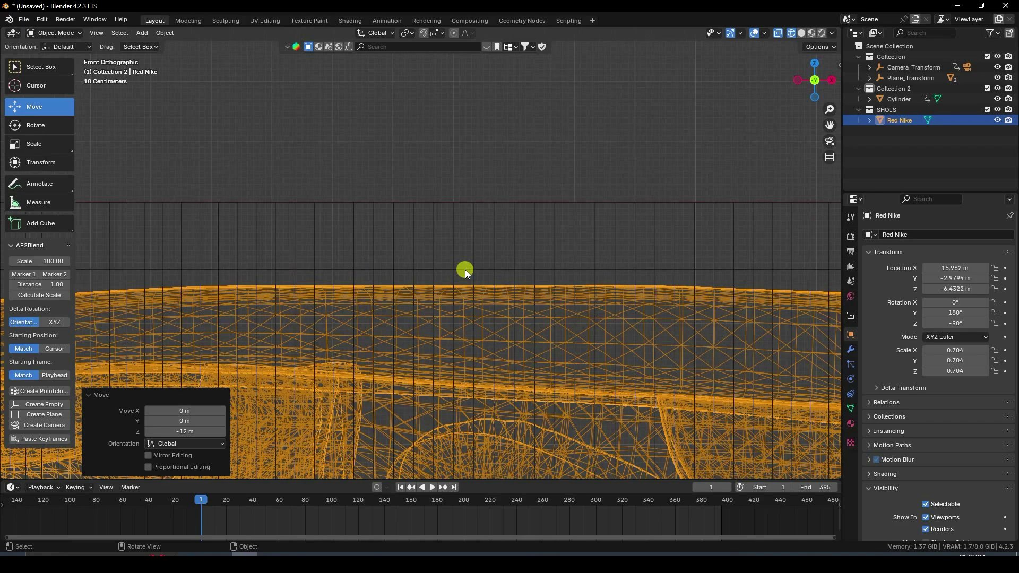
pyautogui.scroll(-2, 592, 276)
pyautogui.moveTo(441, 405); pyautogui.dragTo(441, 392)
pyautogui.scroll(-4, 462, 301)
pyautogui.scroll(2, 470, 300)
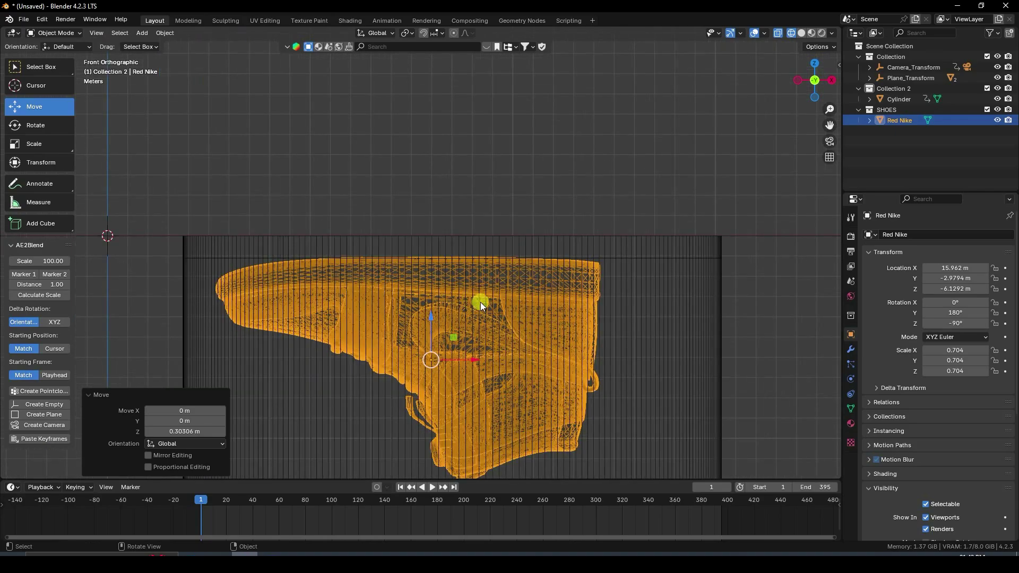
# Step: Parent the Red Nike shoe to the cylinder lid using Object (Keep Transform)
pyautogui.moveTo(486, 296); pyautogui.dragTo(455, 356, button='middle')
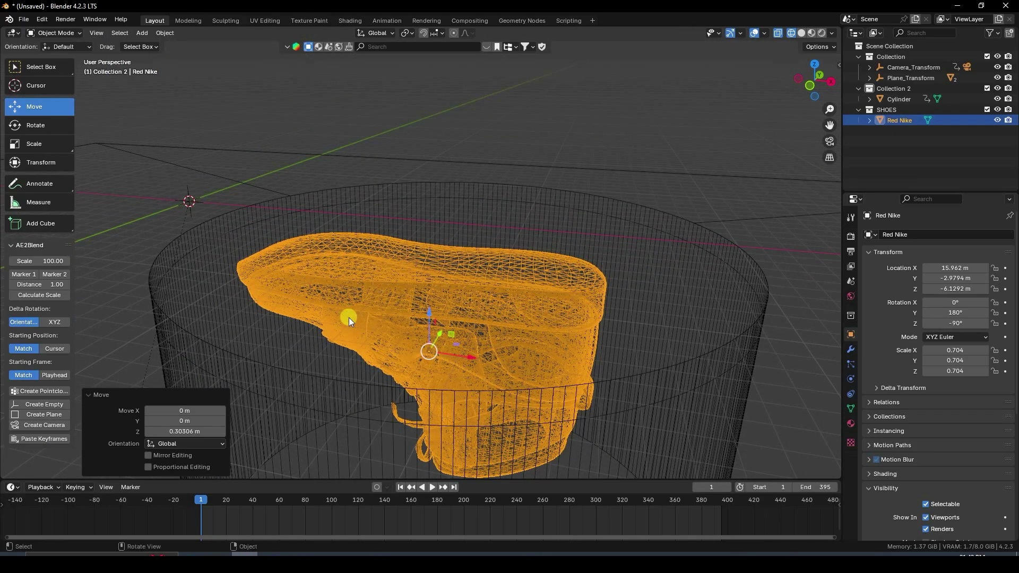
pyautogui.click(388, 339)
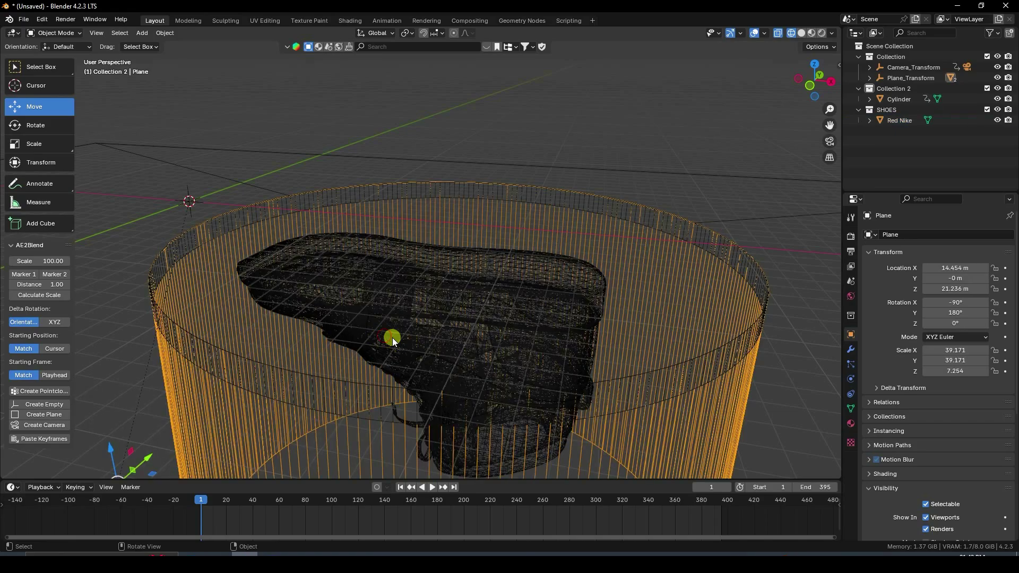
pyautogui.click(394, 341)
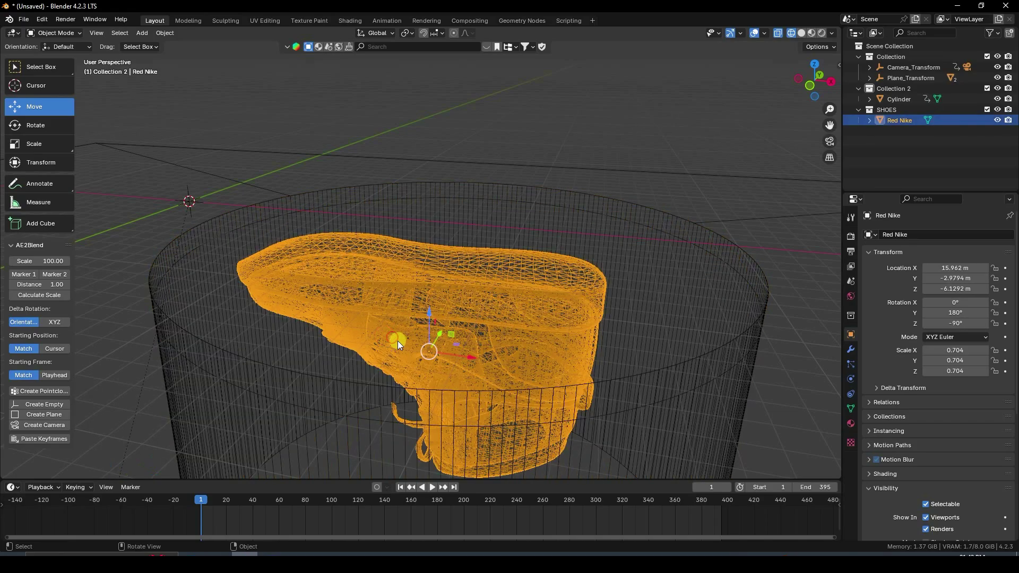
pyautogui.keyDown('shift'); pyautogui.click(421, 193); pyautogui.keyUp('shift')
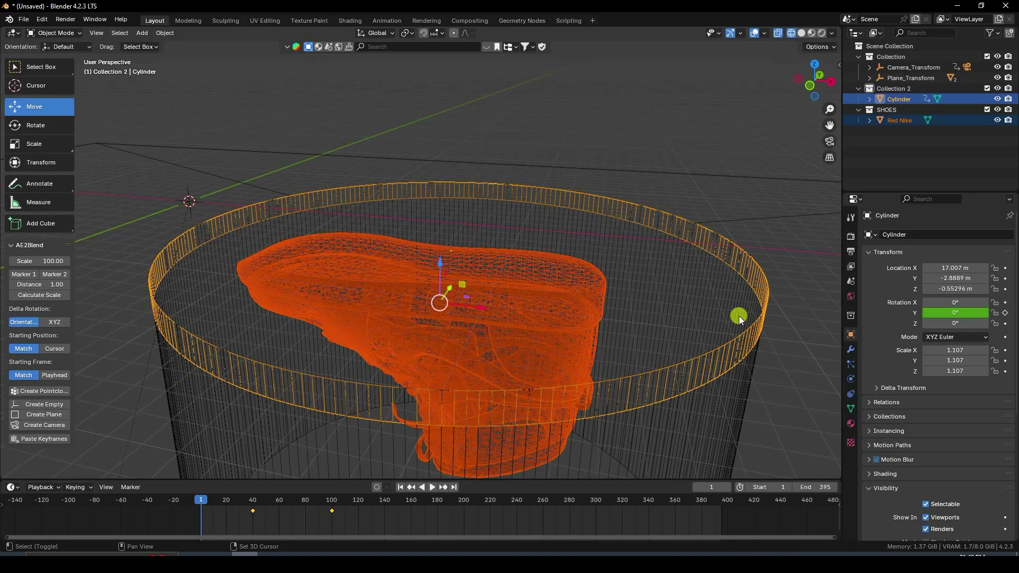
pyautogui.hotkey('ctrl', 'p')
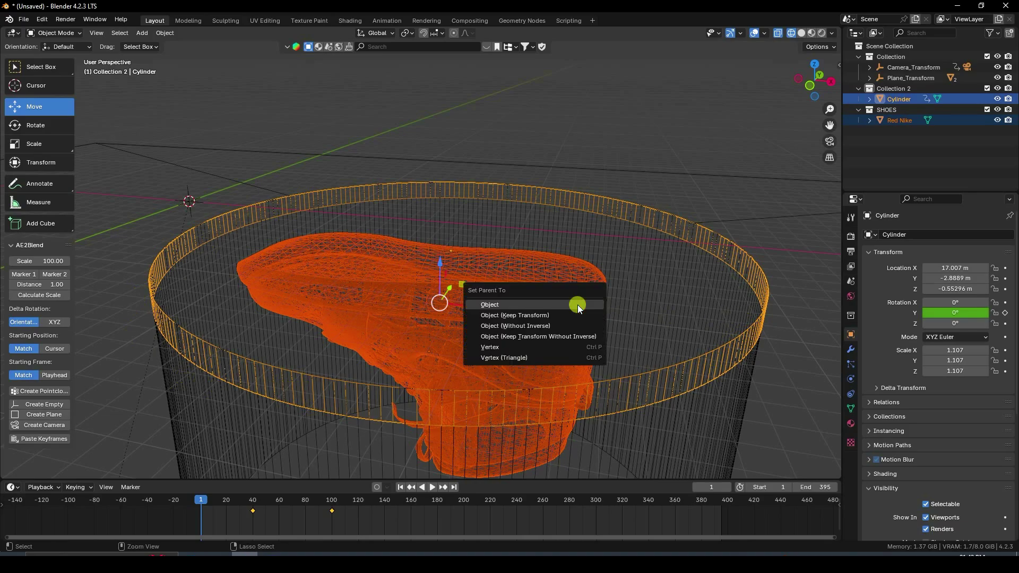
pyautogui.click(511, 316)
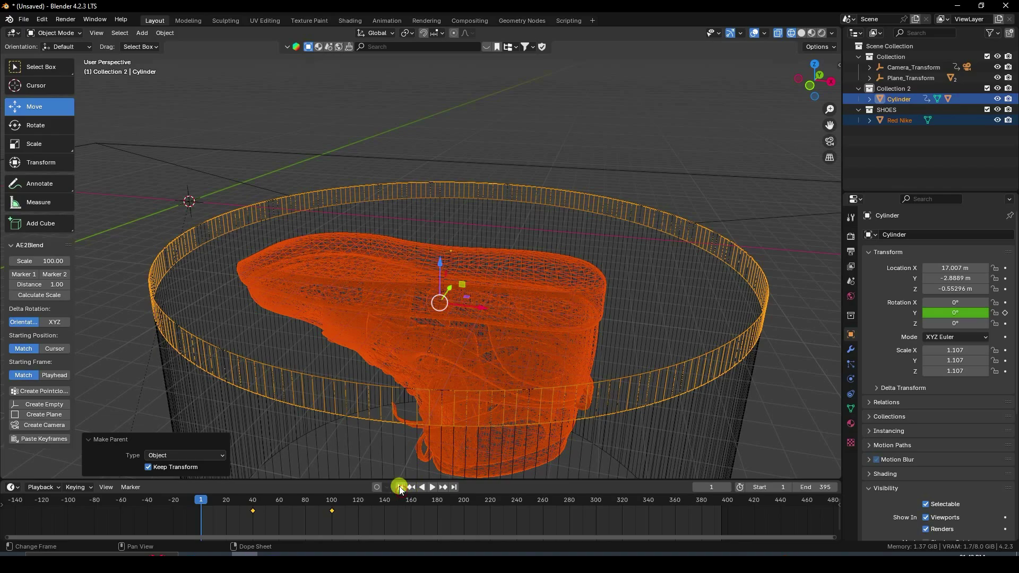
# Step: Play the flip animation from frame 1 in wireframe to check that the shoe turns with the lid
pyautogui.click(400, 487)
pyautogui.click(434, 488)
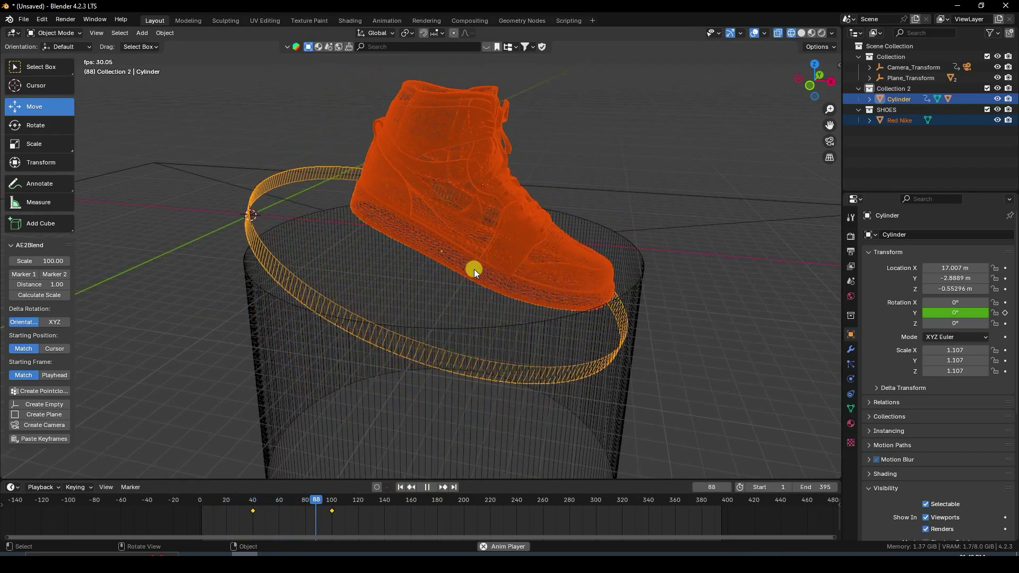
pyautogui.click(432, 487)
pyautogui.click(401, 487)
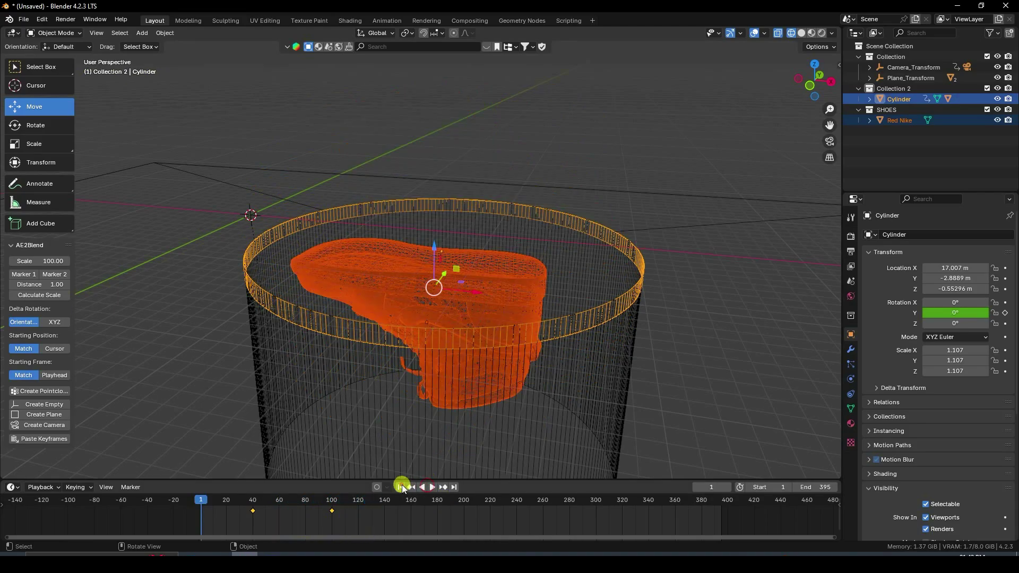
pyautogui.click(435, 487)
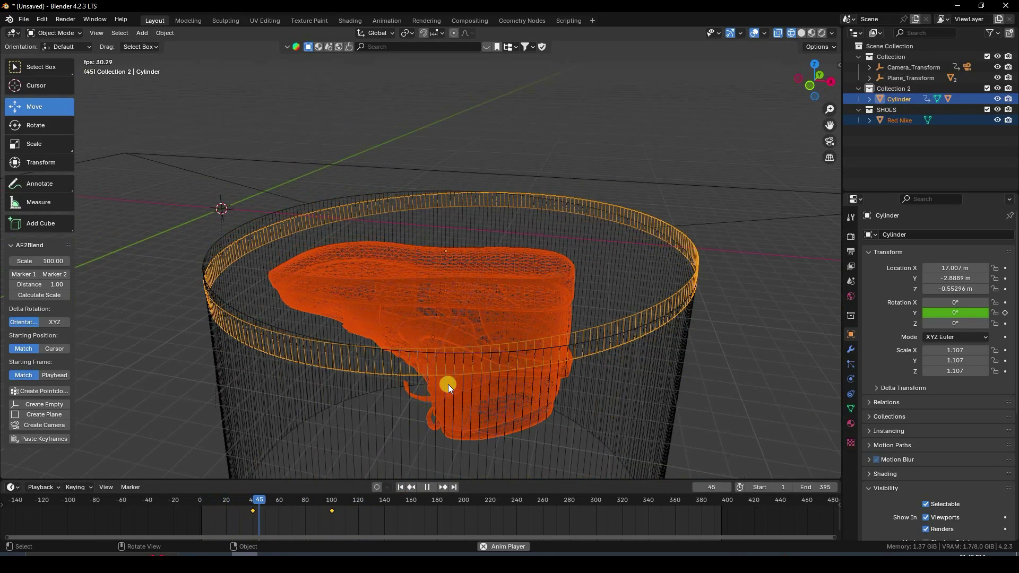
pyautogui.click(423, 487)
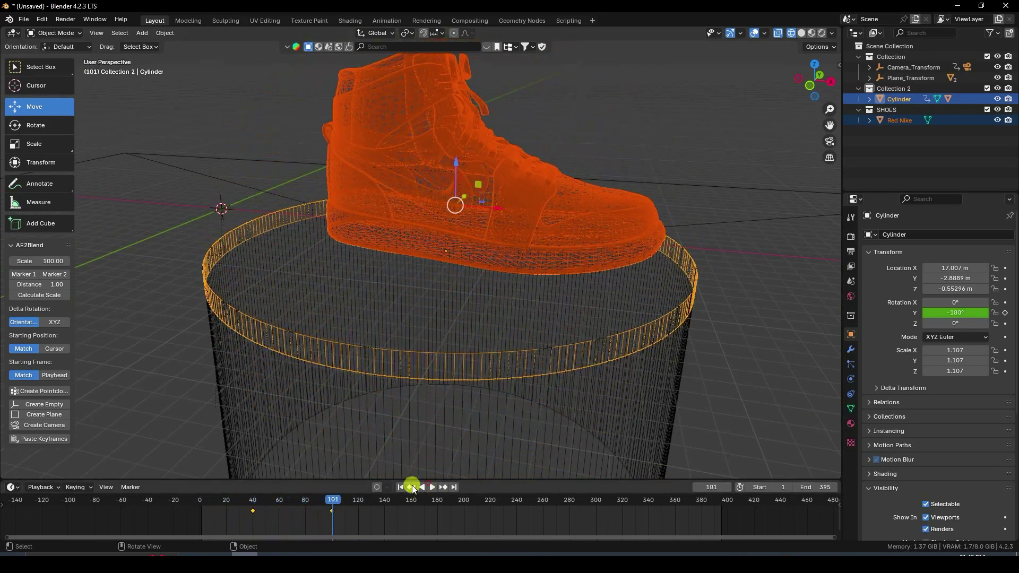
# Step: Play the lid and shoe flip through the camera in Solid shading and return to frame 1
pyautogui.press('KP_0')
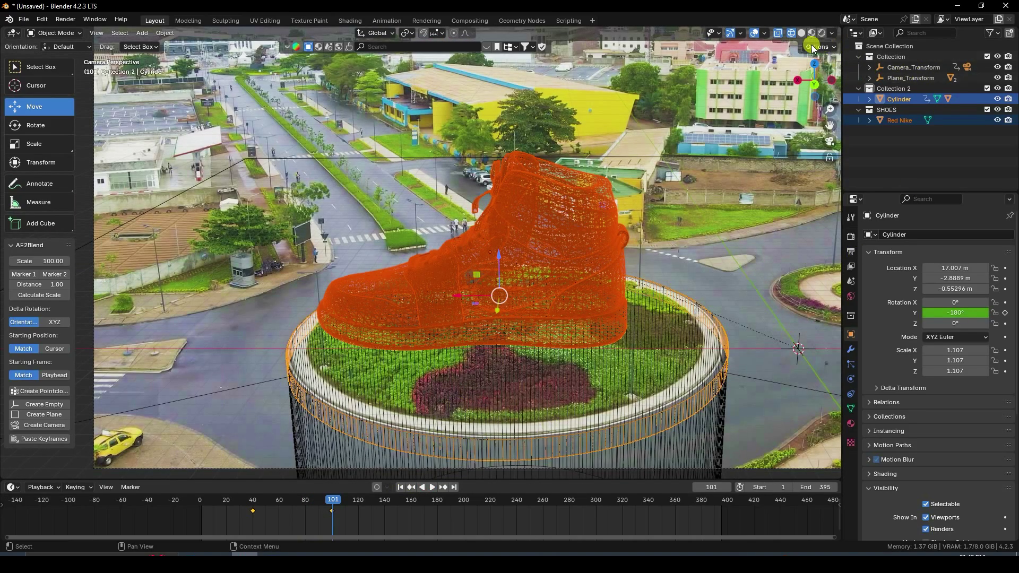
pyautogui.click(802, 33)
pyautogui.click(401, 487)
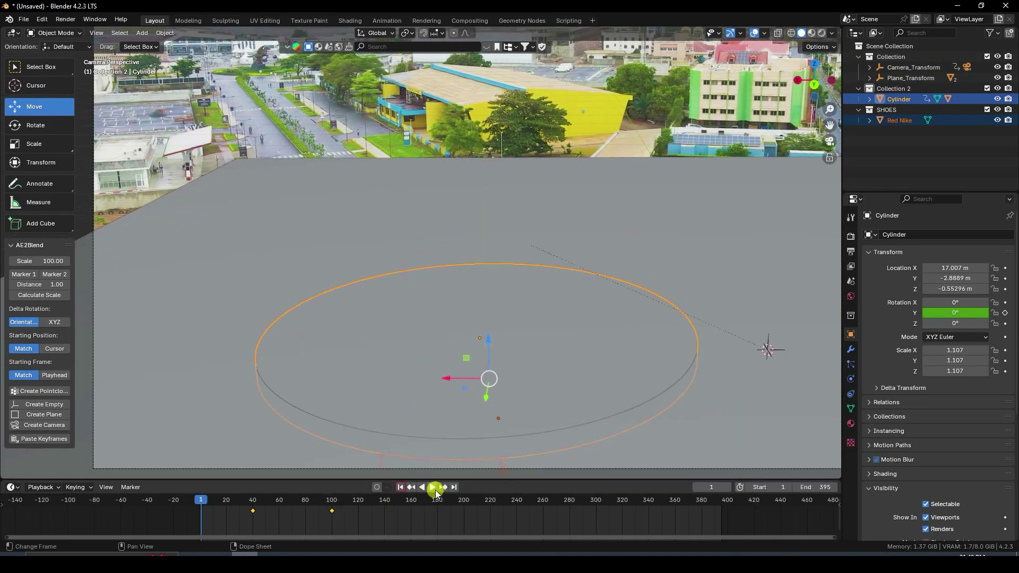
pyautogui.click(434, 487)
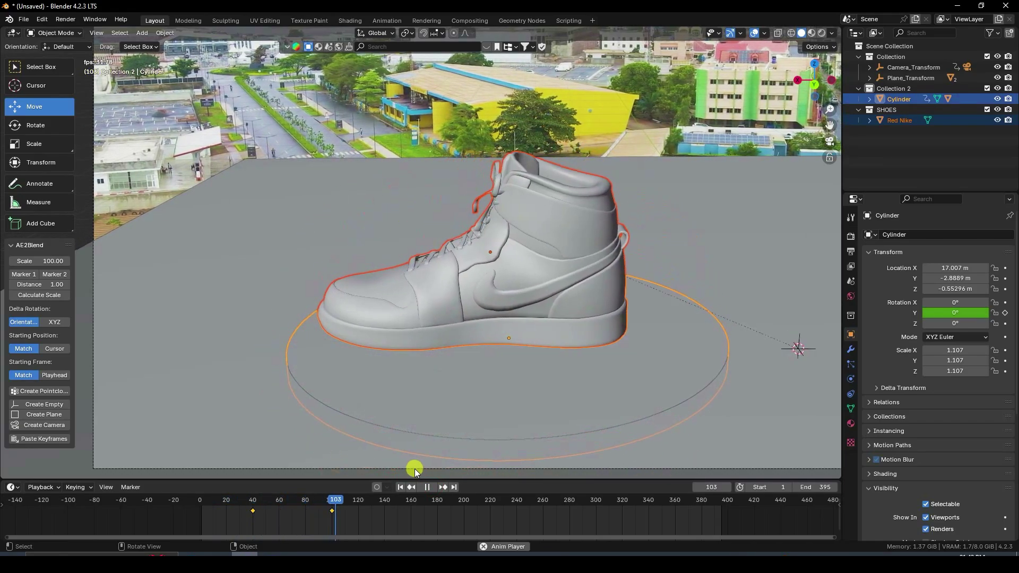
pyautogui.click(401, 487)
pyautogui.click(434, 488)
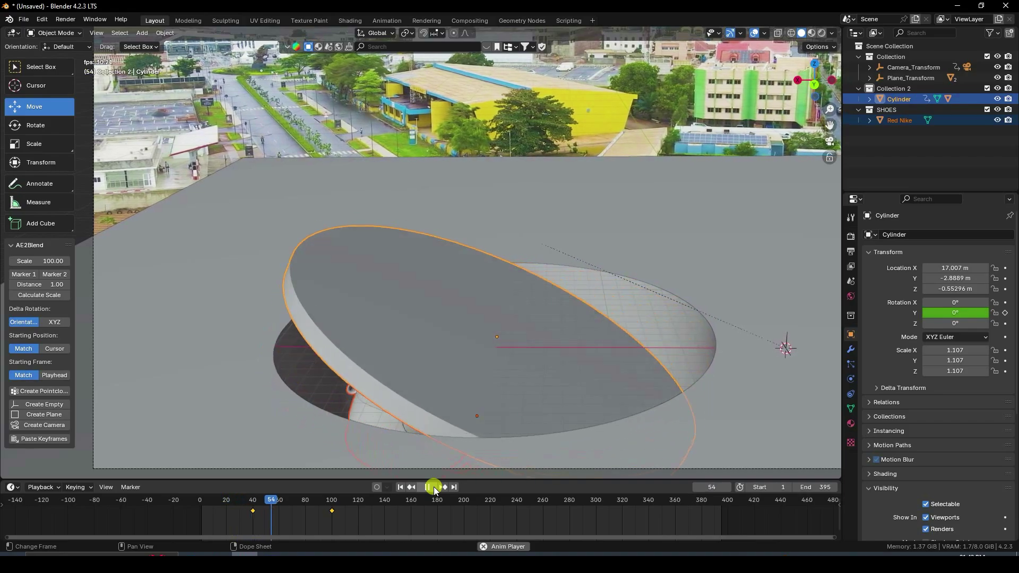
pyautogui.click(428, 488)
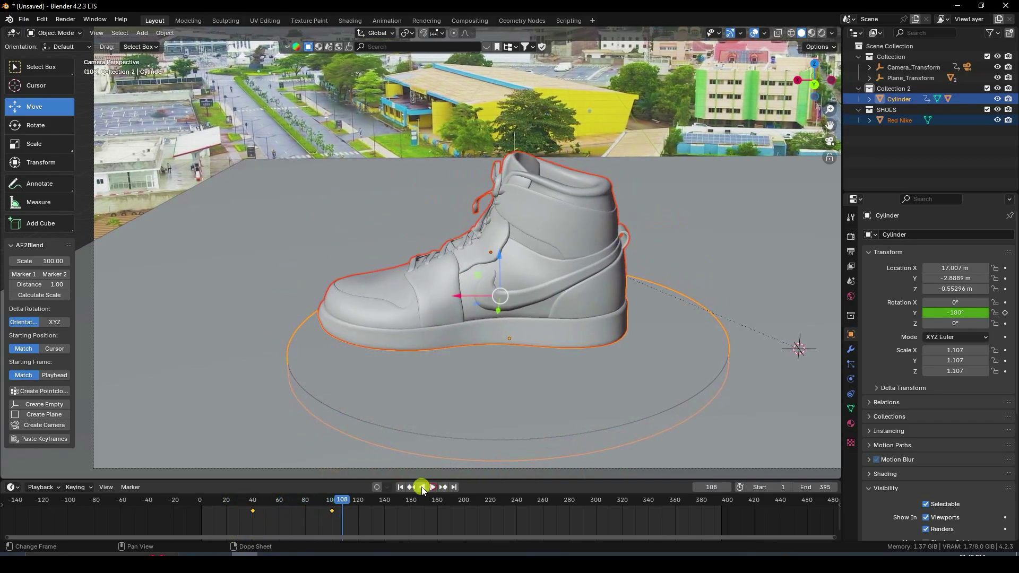
pyautogui.click(402, 487)
# Step: Add a new collection at the scene's top level and make it active
pyautogui.click(905, 161)
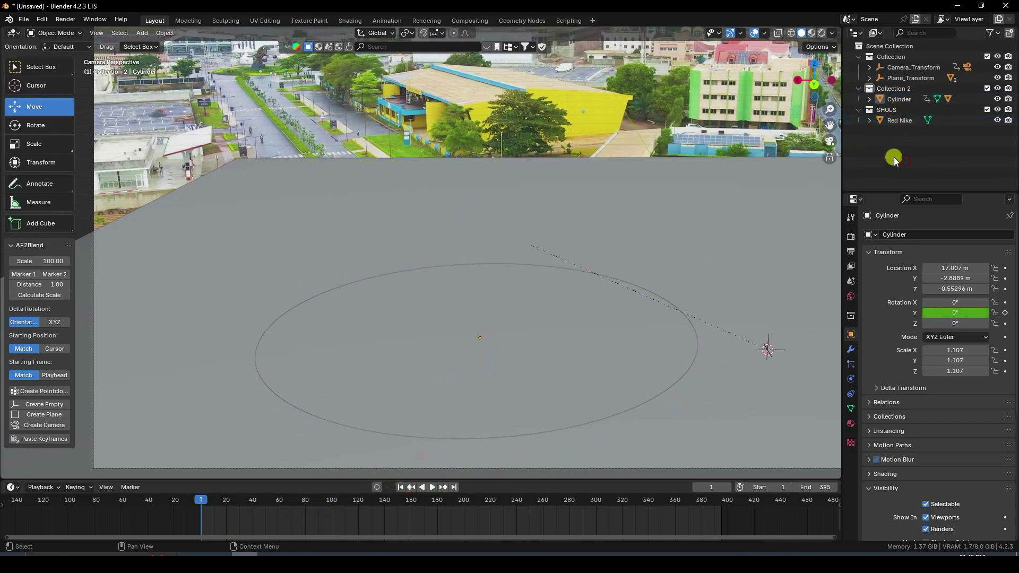
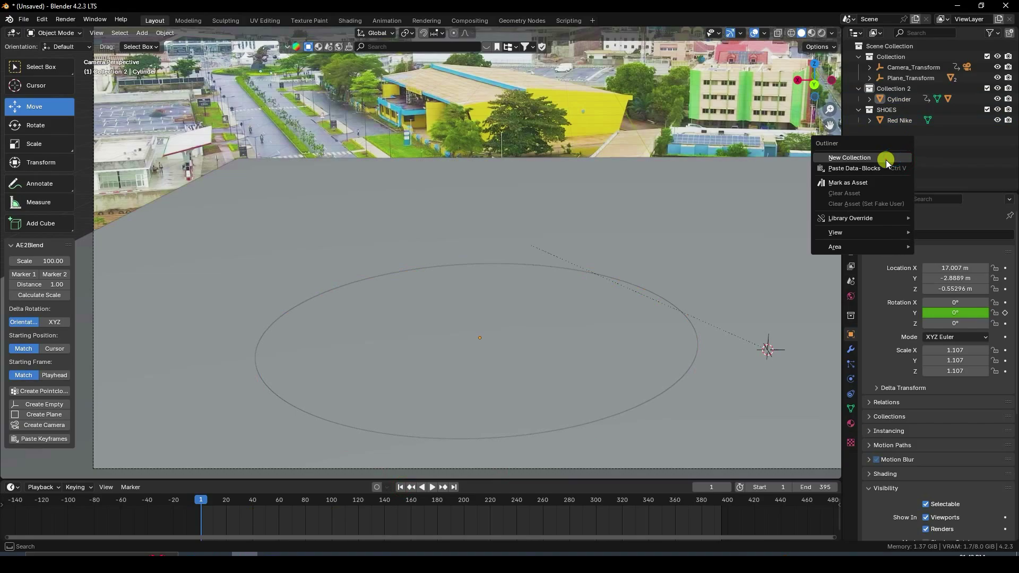
pyautogui.click(886, 160)
pyautogui.click(906, 133)
# Step: Append the BOX NEW collection from NIKE BOX NEW.blend in the BOX folder
pyautogui.click(22, 21)
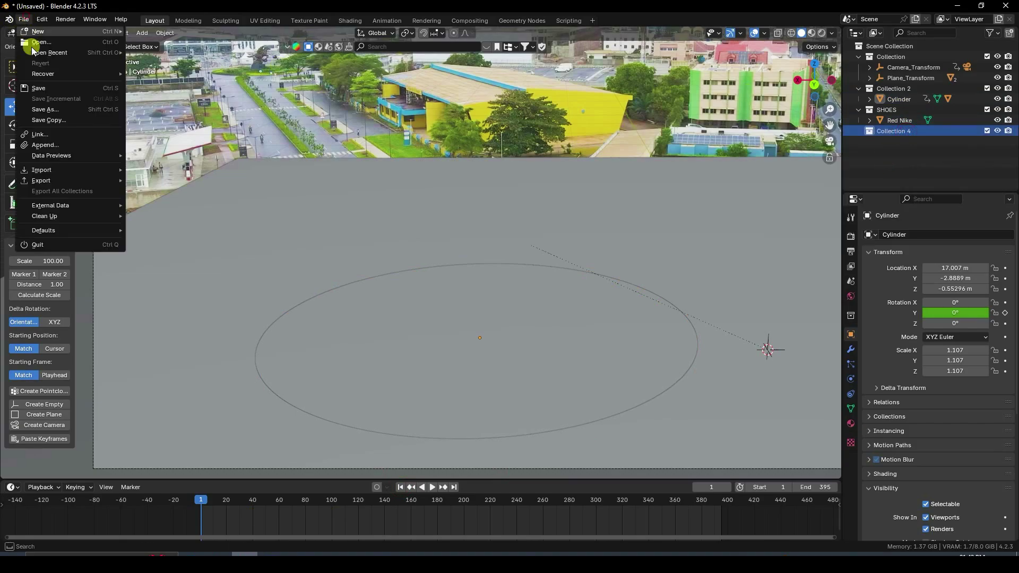
pyautogui.click(52, 142)
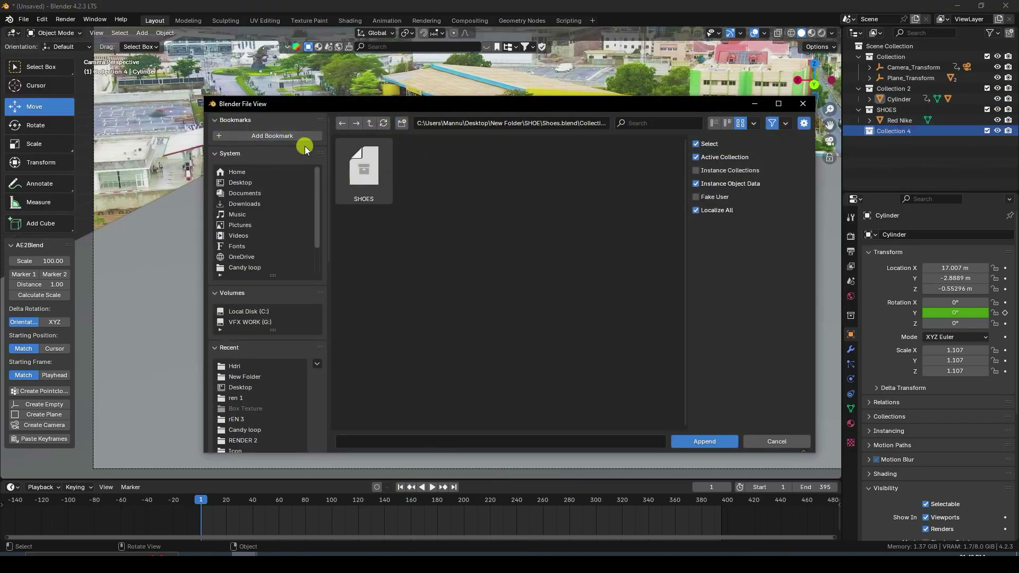
pyautogui.click(342, 123)
pyautogui.click(369, 123)
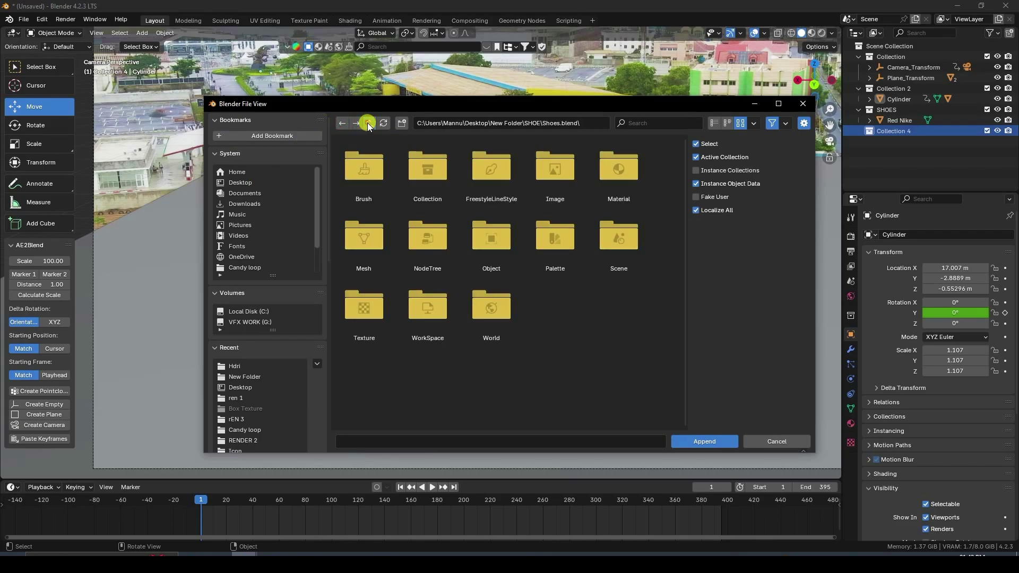
pyautogui.click(369, 123)
pyautogui.click(369, 123)
pyautogui.doubleClick(345, 178)
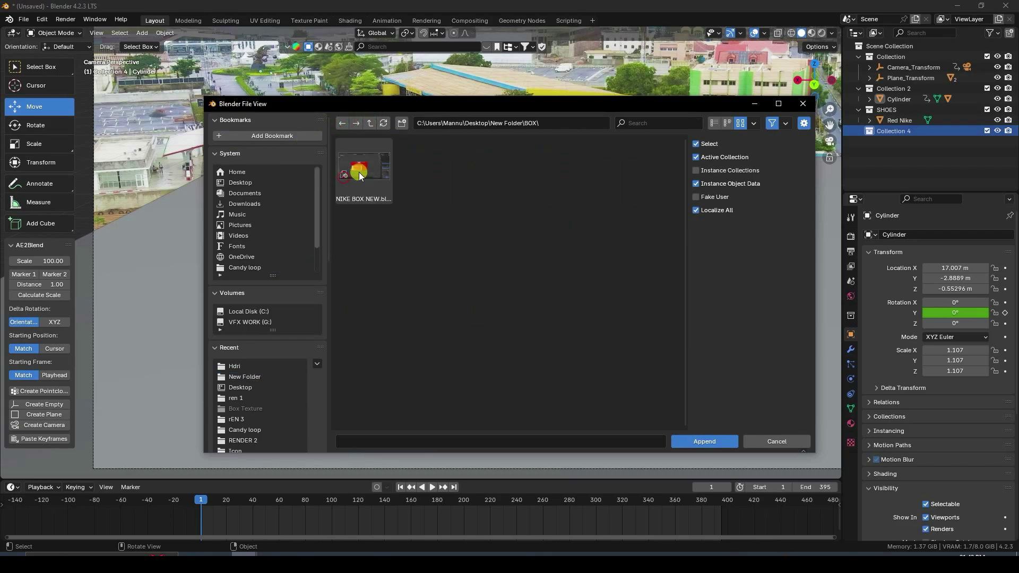
pyautogui.doubleClick(359, 172)
pyautogui.doubleClick(428, 162)
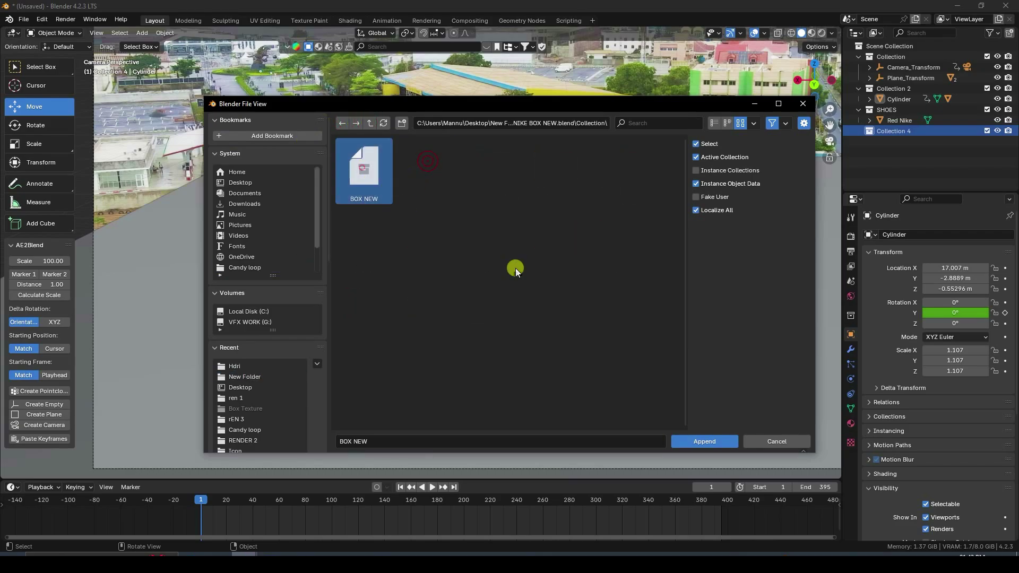
pyautogui.click(704, 441)
# Step: Select the NIKE BOX and move it above the lid to about X 14.05 m and Z 6.47 m
pyautogui.click(921, 151)
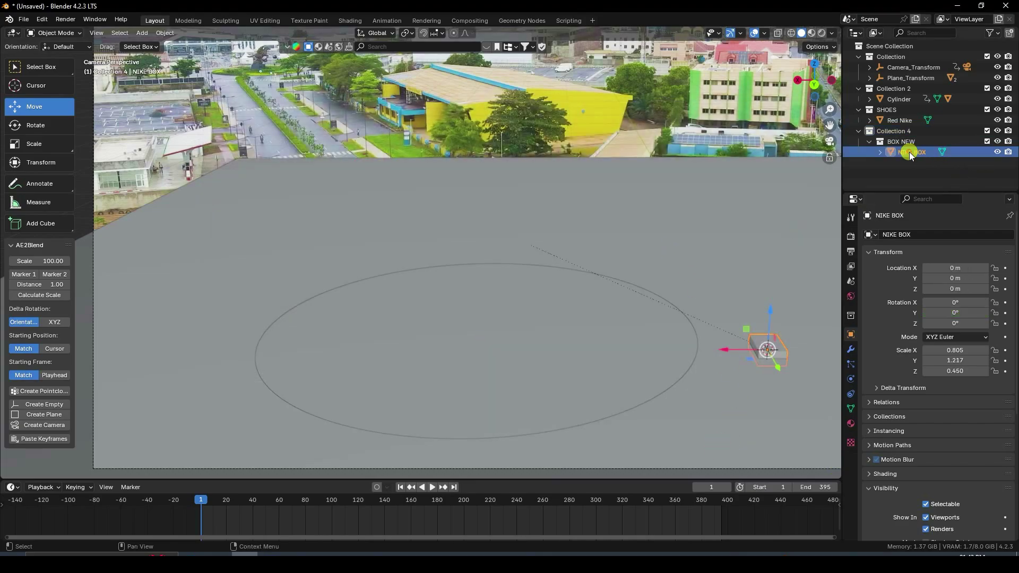
pyautogui.click(909, 152)
pyautogui.moveTo(773, 314); pyautogui.dragTo(776, 201)
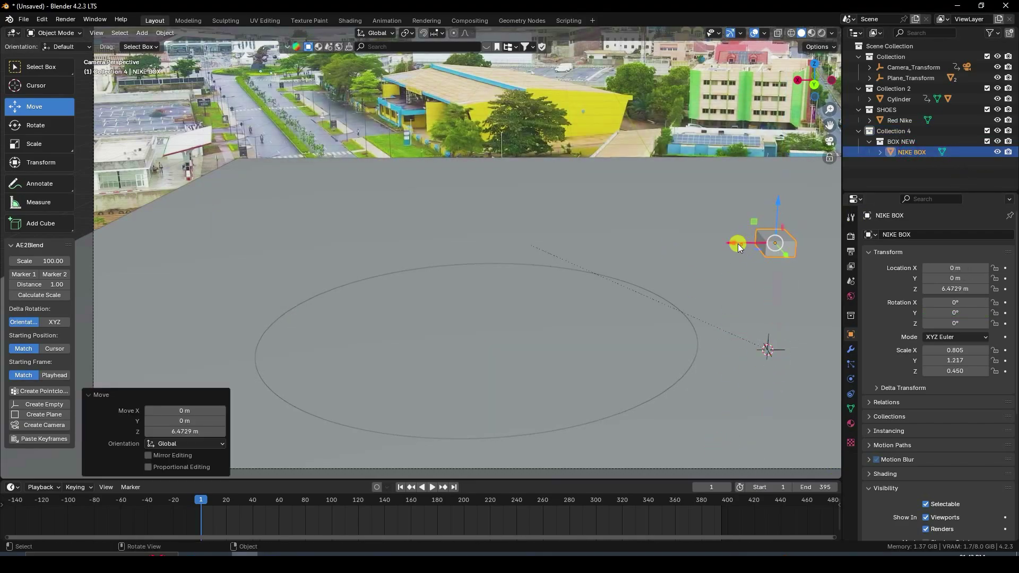
pyautogui.moveTo(738, 244); pyautogui.dragTo(490, 233)
# Step: In Material Preview shading, enlarge the NIKE BOX uniformly by about 1.267 and raise it to about Z 12.42 m
pyautogui.click(813, 33)
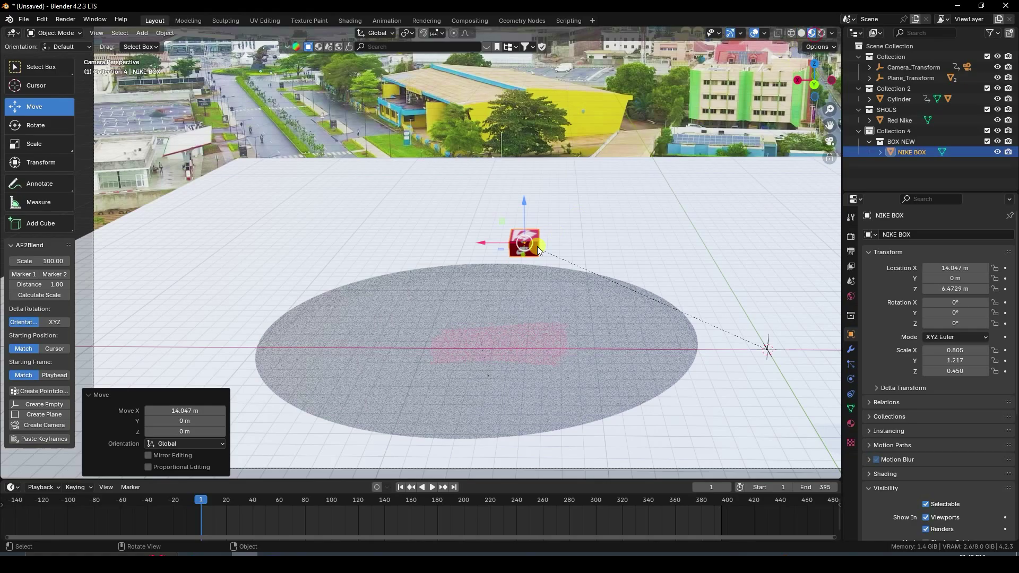
pyautogui.press('s')
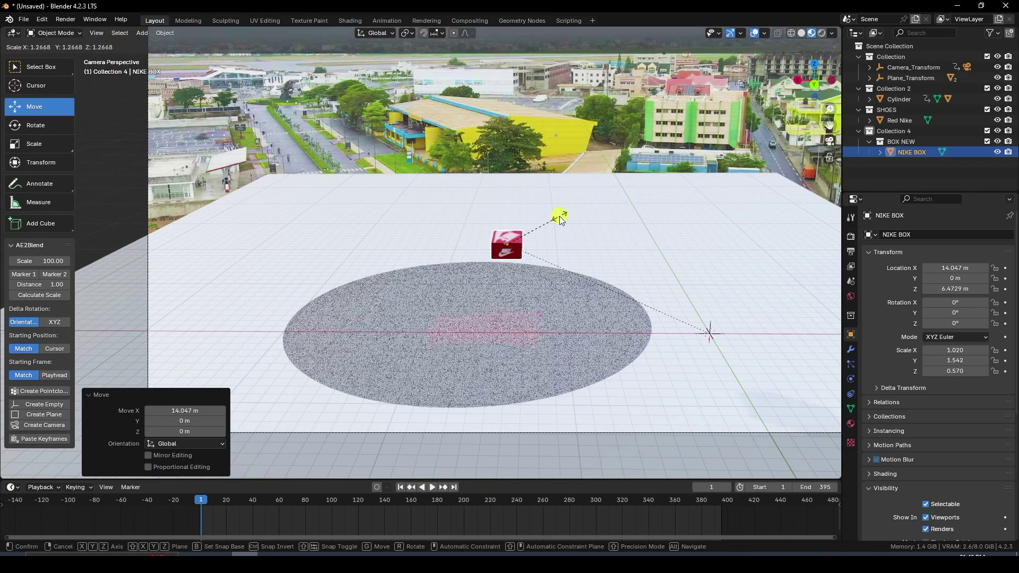
pyautogui.click(506, 205)
pyautogui.moveTo(507, 206); pyautogui.dragTo(523, 116)
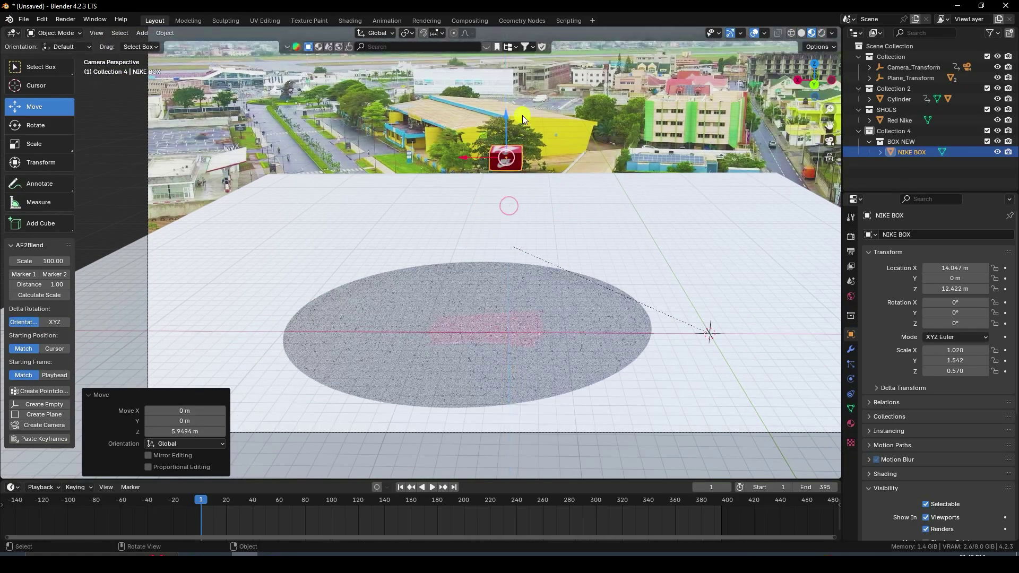
pyautogui.moveTo(559, 171); pyautogui.dragTo(494, 228, button='middle')
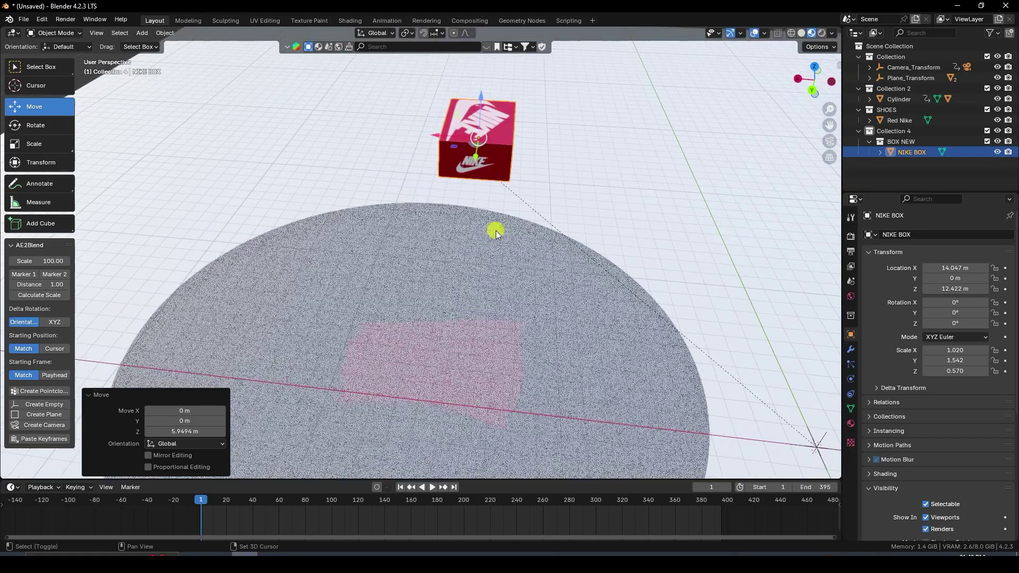
# Step: Add an Array modifier to the NIKE BOX with a fixed count of 6
pyautogui.scroll(2, 499, 237)
pyautogui.click(913, 152)
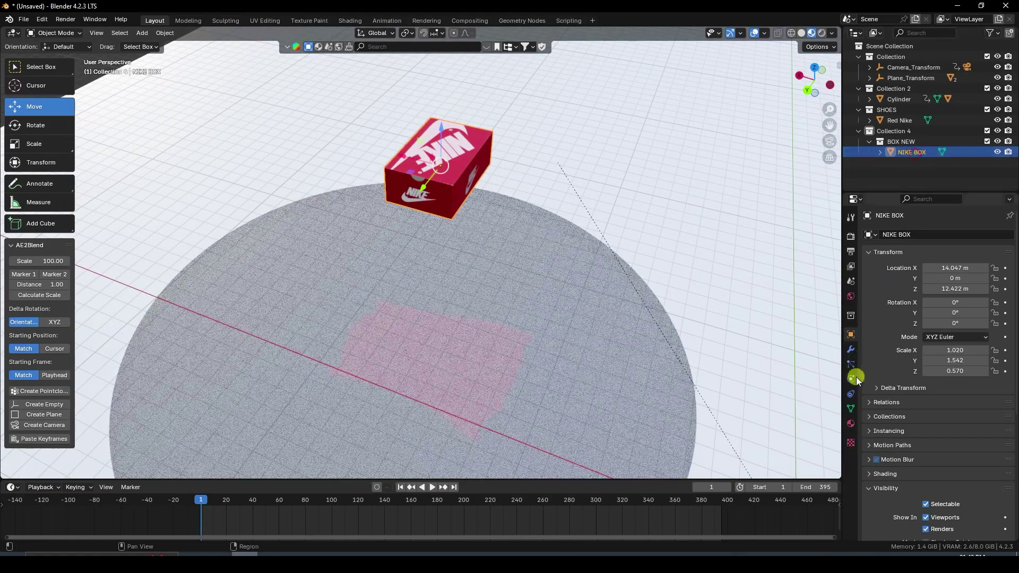
pyautogui.click(851, 350)
pyautogui.click(906, 234)
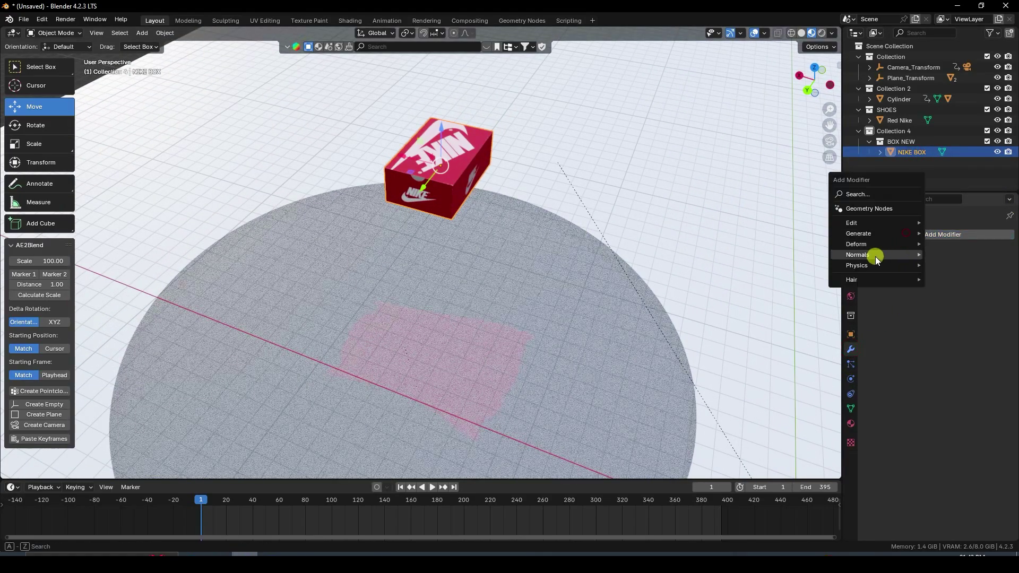
pyautogui.moveTo(865, 241)
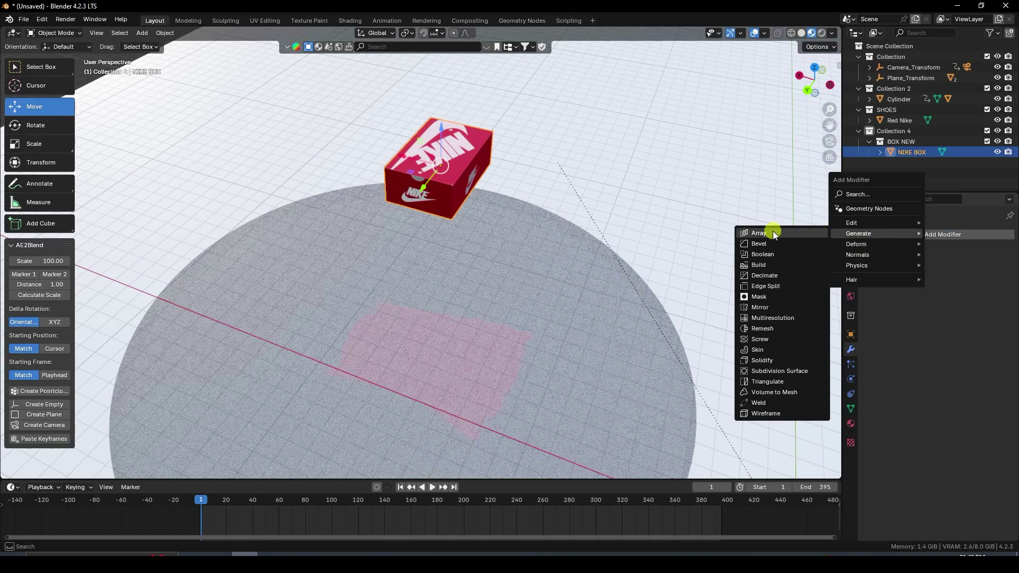
pyautogui.click(773, 231)
pyautogui.click(995, 281)
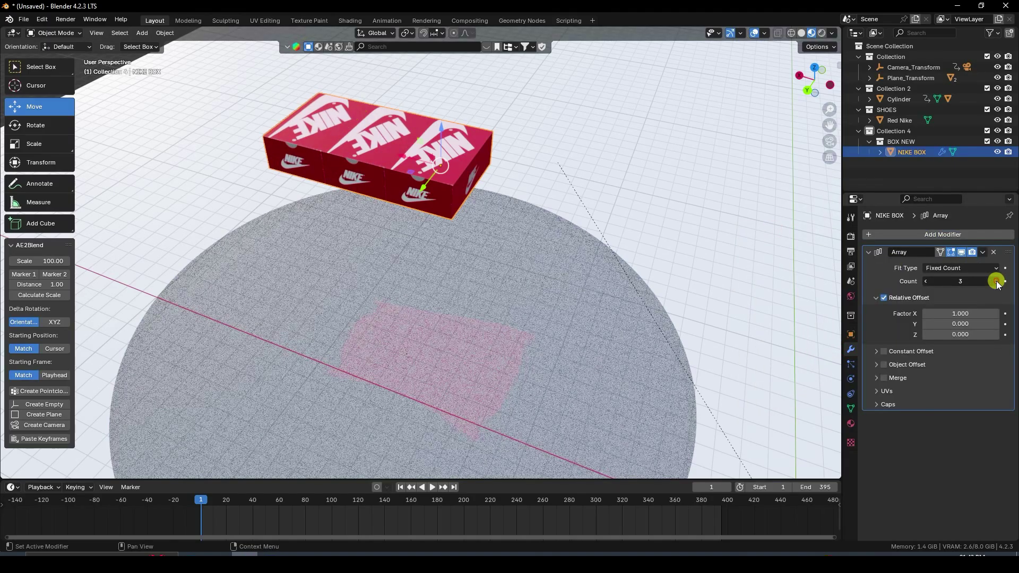
pyautogui.click(996, 282)
pyautogui.click(996, 281)
pyautogui.click(995, 281)
# Step: Set the array's relative offset X factor to 2 and move the row of boxes about -7.16 m along X
pyautogui.moveTo(965, 313); pyautogui.dragTo(159, 313)
pyautogui.scroll(-6, 476, 278)
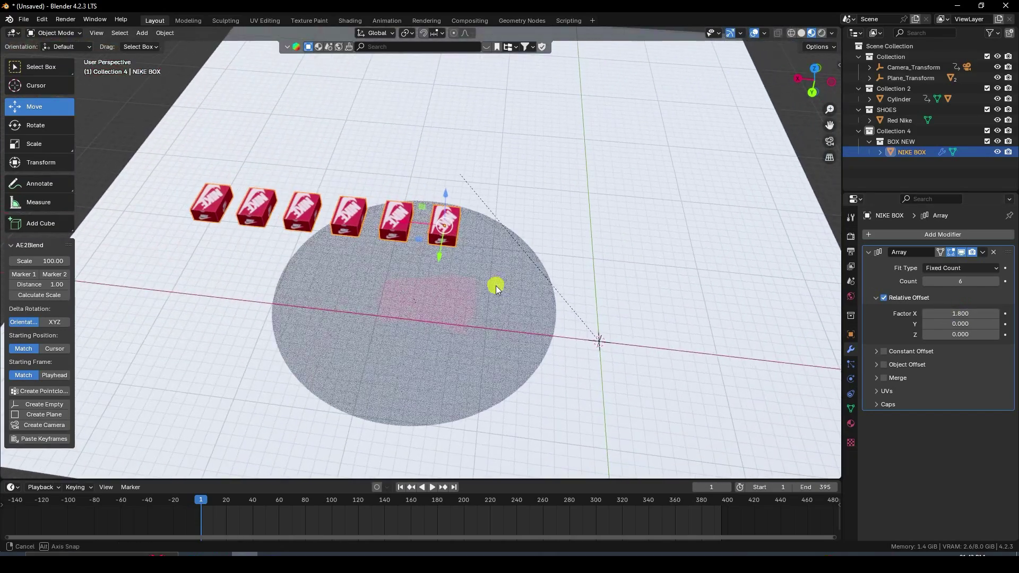
pyautogui.write('2')
pyautogui.press('Return')
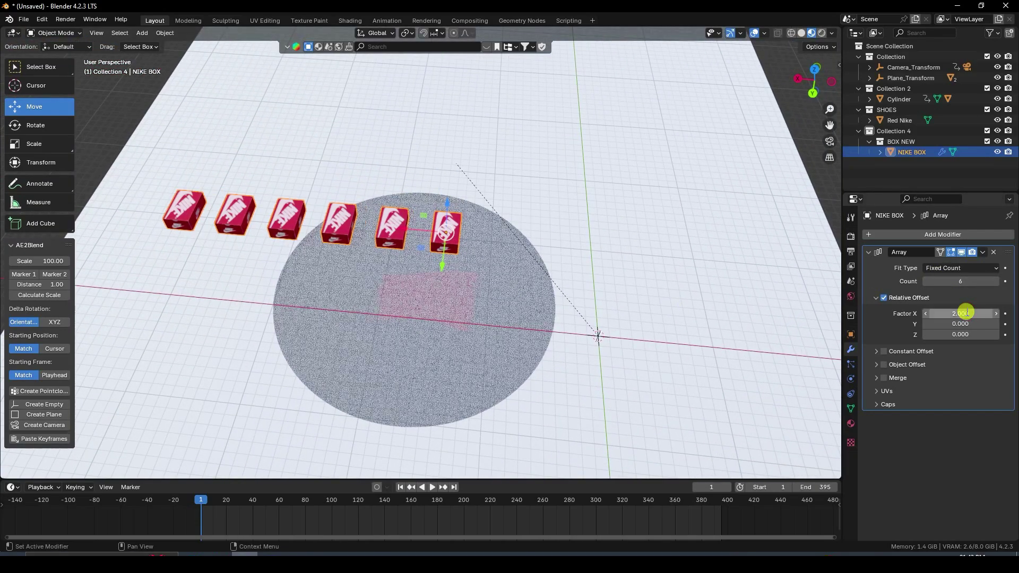
pyautogui.press('g')
pyautogui.click(509, 257)
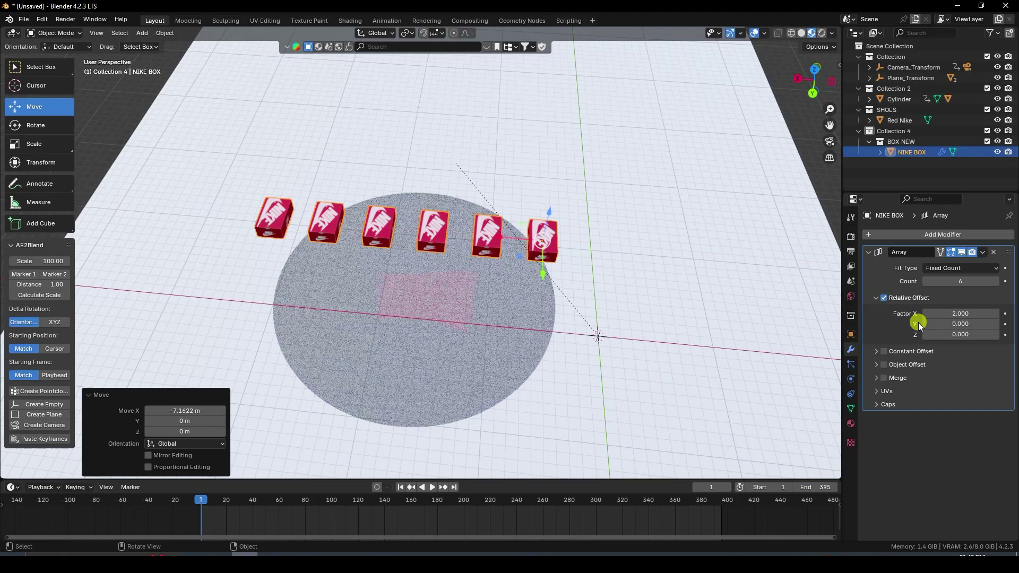
# Step: Reduce the array's relative offset X factor to 1.6 and move the row about 2.47 m along X
pyautogui.click(927, 315)
pyautogui.click(927, 314)
pyautogui.click(927, 315)
pyautogui.click(927, 315)
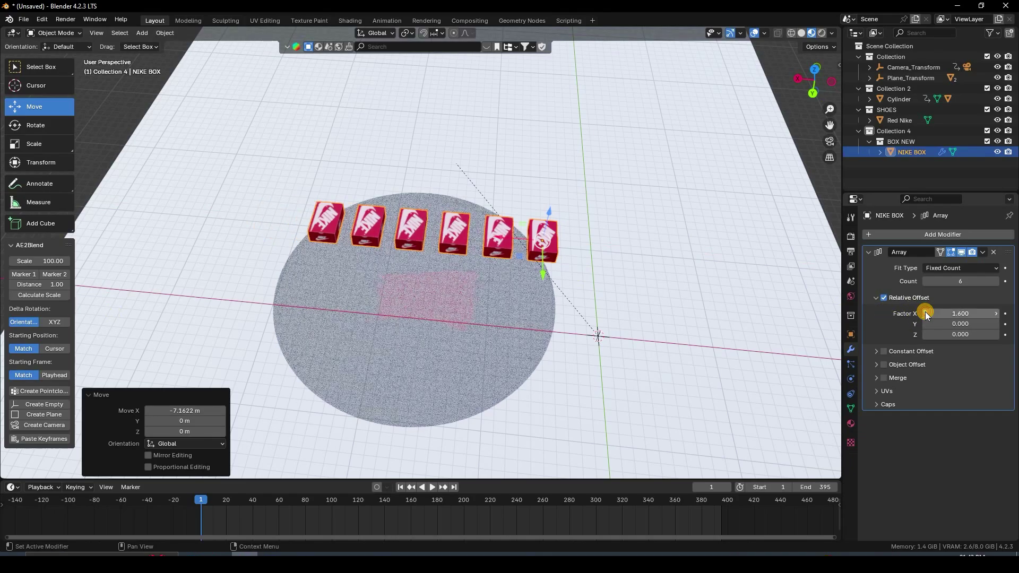
pyautogui.moveTo(504, 237); pyautogui.dragTo(469, 235)
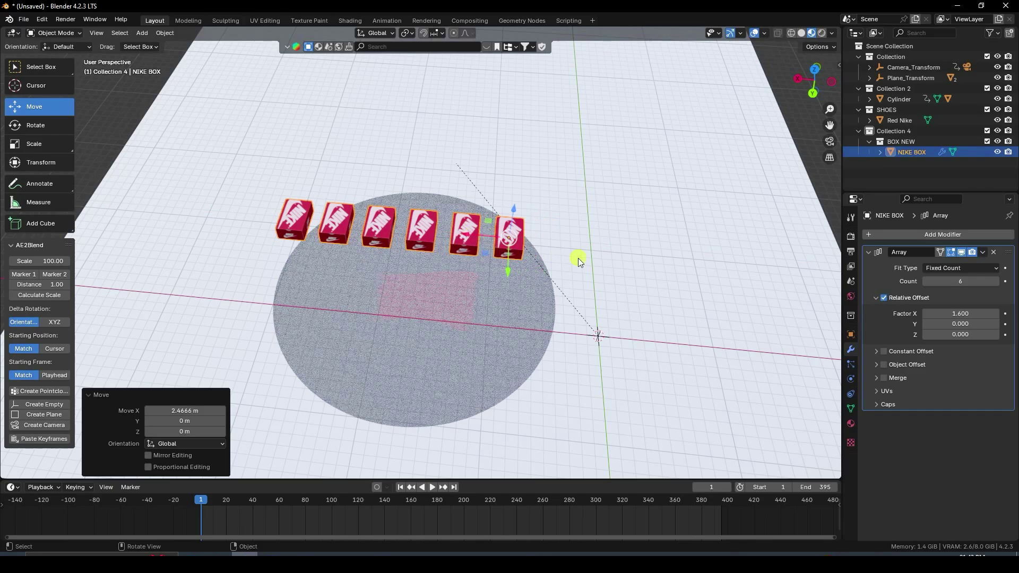
# Step: Add a second Array modifier with a count of 4 and relative offset factors of X 0 and Y 1.6
pyautogui.click(890, 234)
pyautogui.moveTo(855, 236)
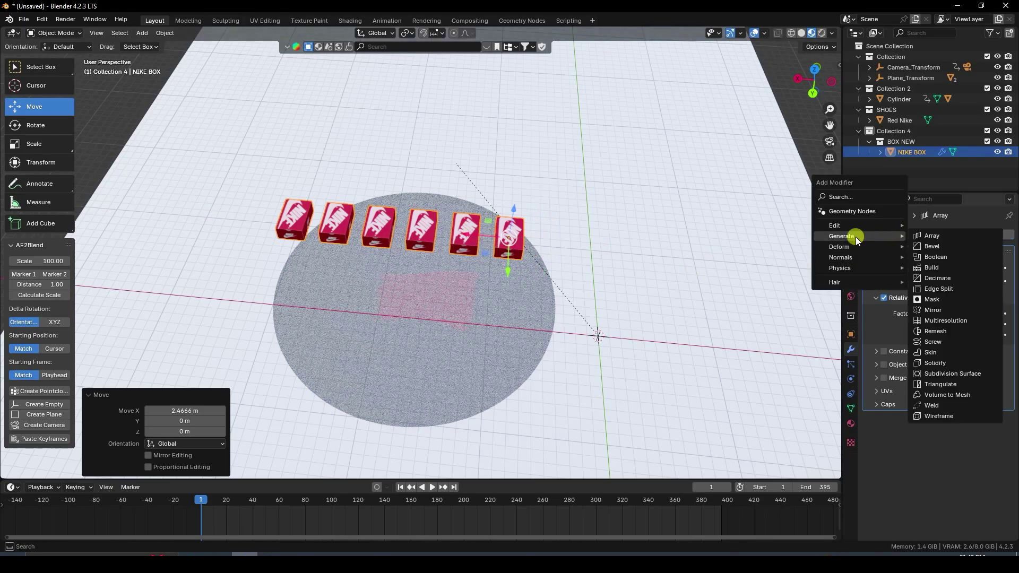
pyautogui.click(944, 238)
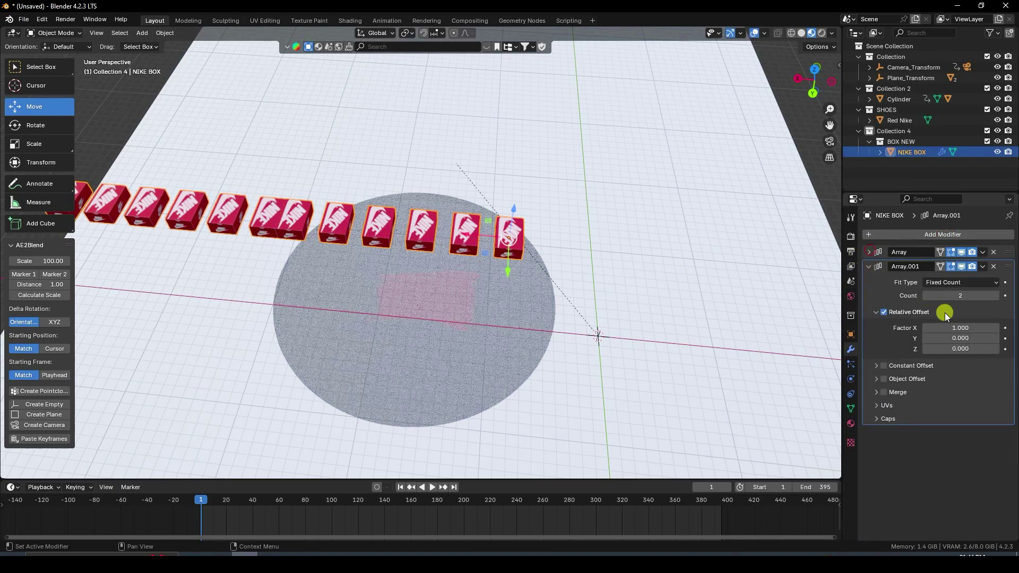
pyautogui.press('Return')
pyautogui.moveTo(955, 338); pyautogui.dragTo(955, 338)
pyautogui.click(954, 339)
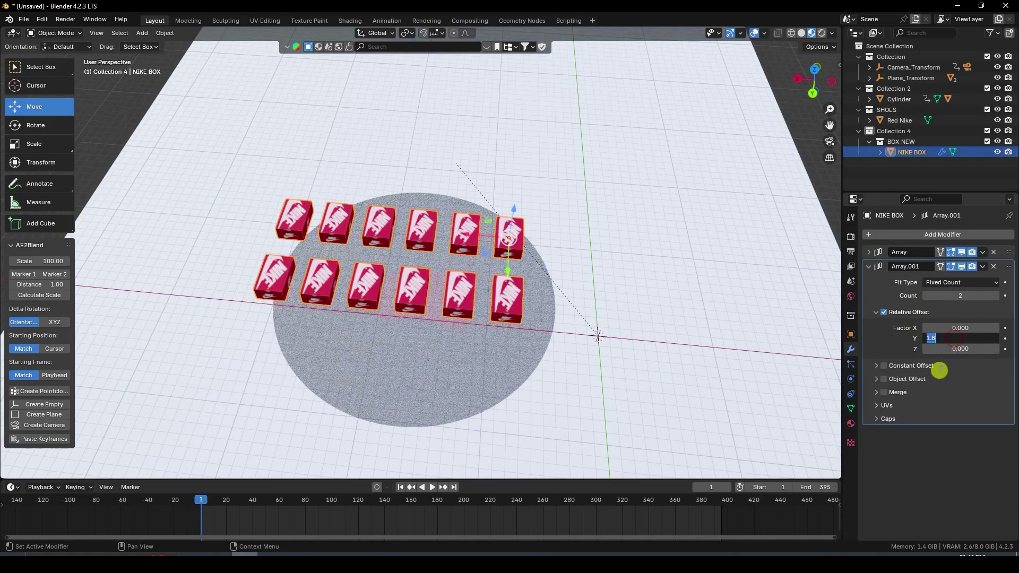
pyautogui.press('Return')
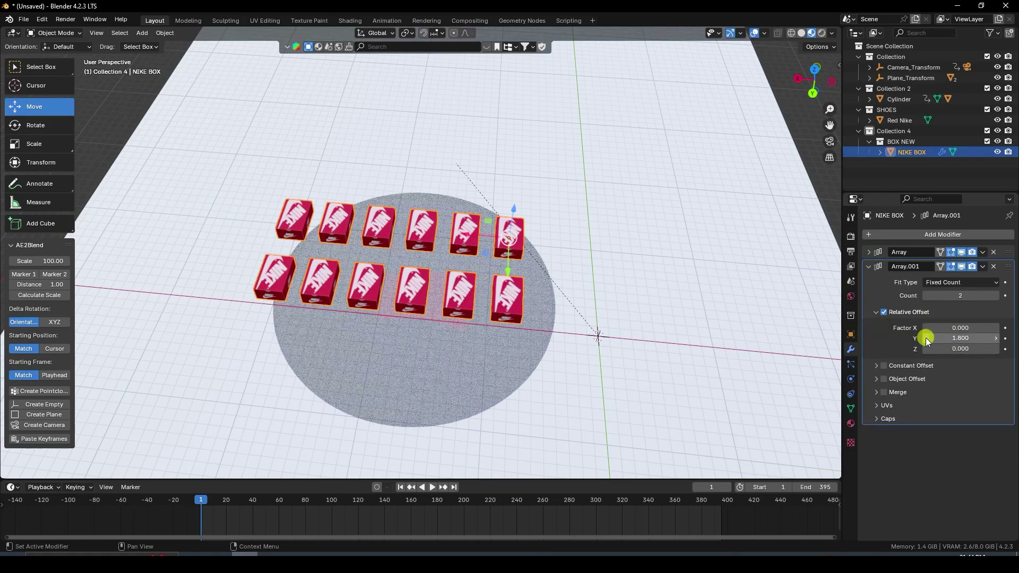
pyautogui.moveTo(926, 338); pyautogui.dragTo(926, 339)
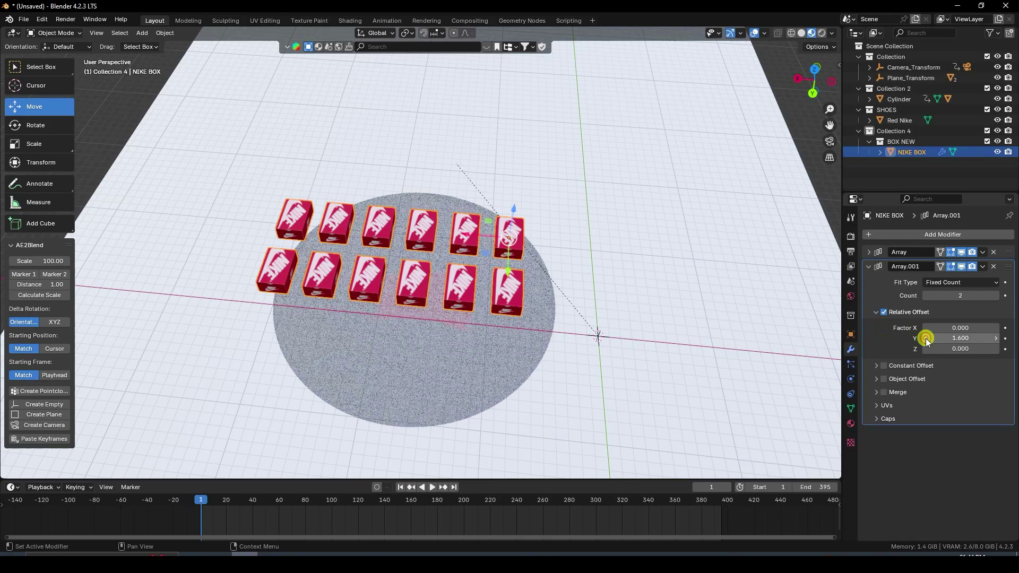
pyautogui.click(1000, 296)
pyautogui.click(999, 296)
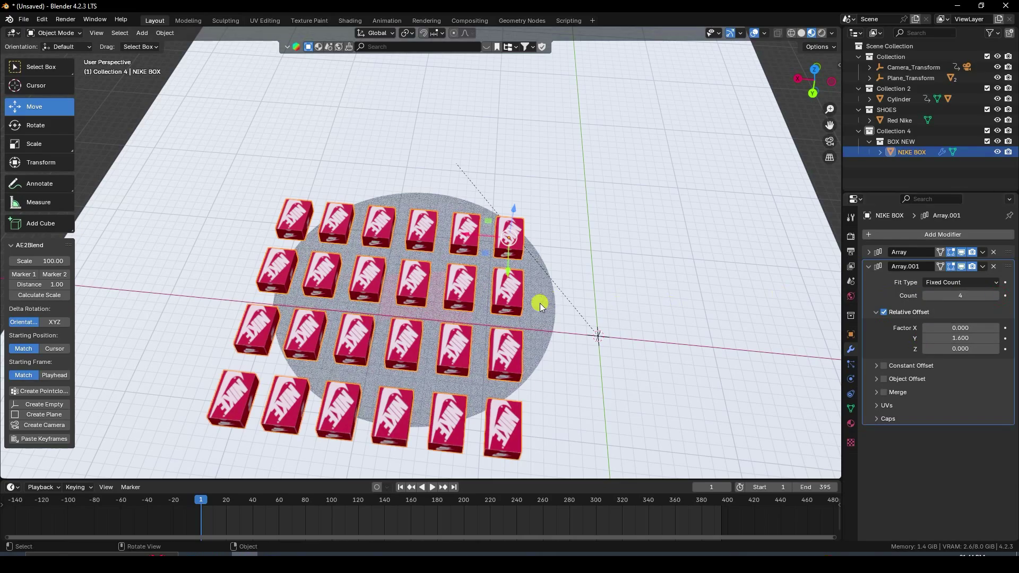
# Step: Move the box grid about -13.03 m along Y, raise it about 2.49 m, and check it through the camera
pyautogui.moveTo(542, 300); pyautogui.dragTo(361, 275, button='middle')
pyautogui.moveTo(381, 291); pyautogui.dragTo(572, 209)
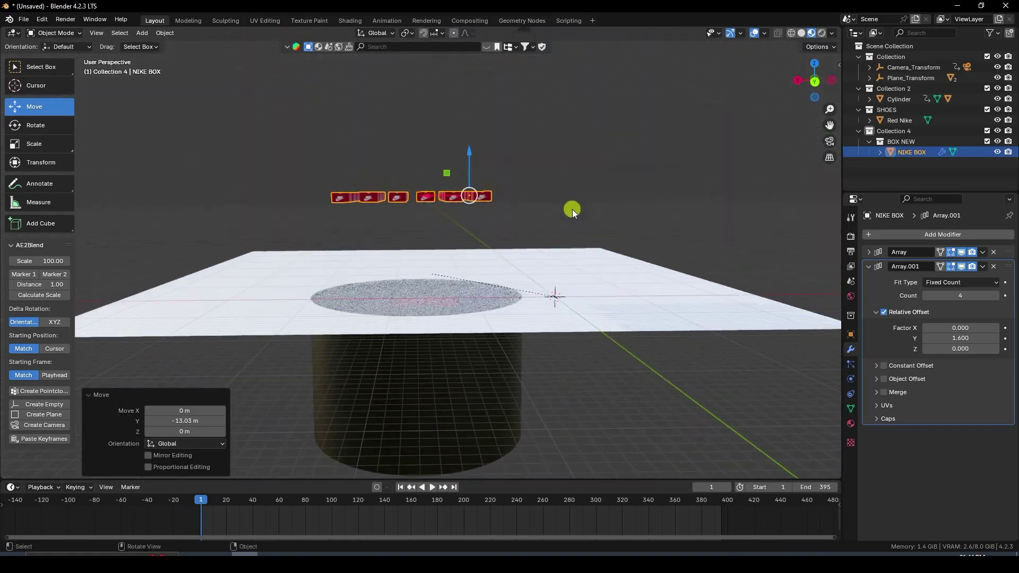
pyautogui.moveTo(460, 169); pyautogui.dragTo(476, 119)
pyautogui.press('KP_0')
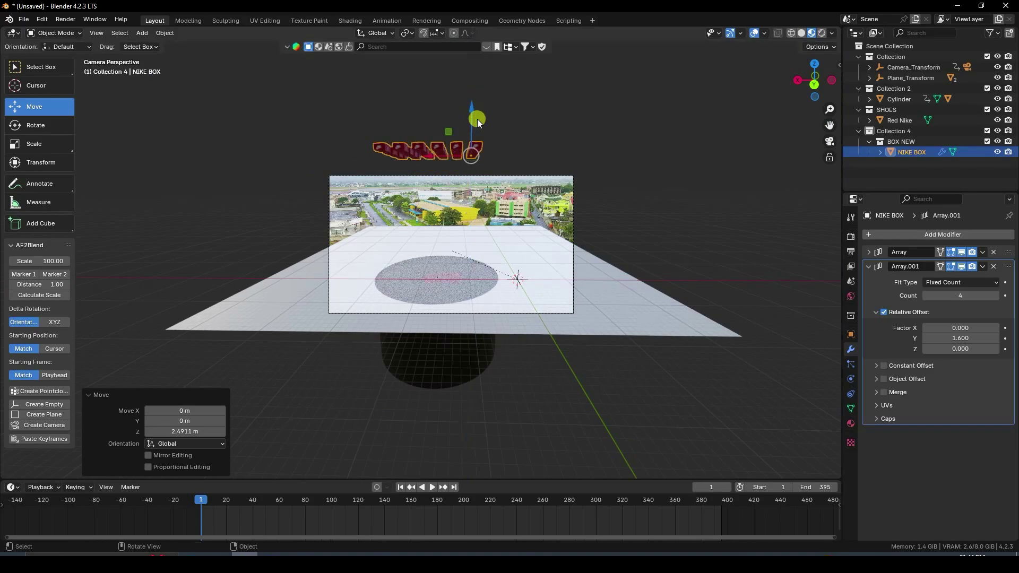
pyautogui.press('KP_0')
pyautogui.moveTo(537, 227); pyautogui.dragTo(646, 244, button='middle')
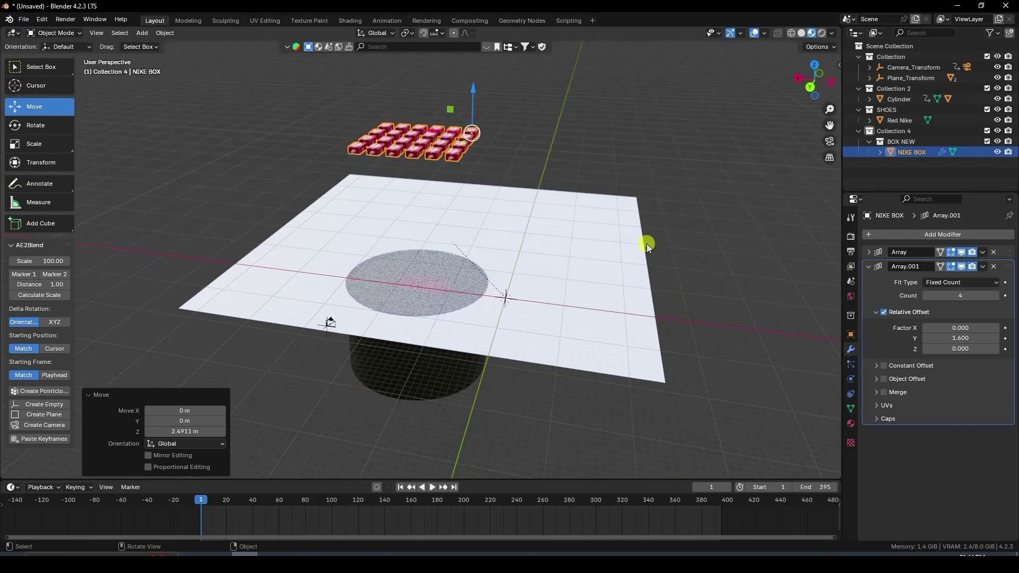
# Step: Add a third Array modifier to the NIKE BOX with a count of 15
pyautogui.click(915, 238)
pyautogui.click(807, 234)
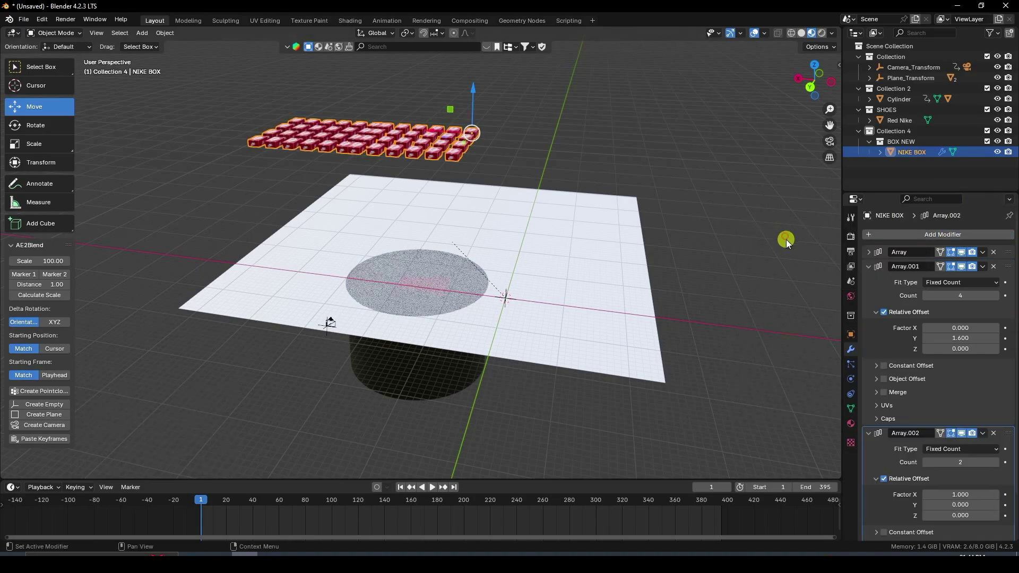
pyautogui.click(879, 264)
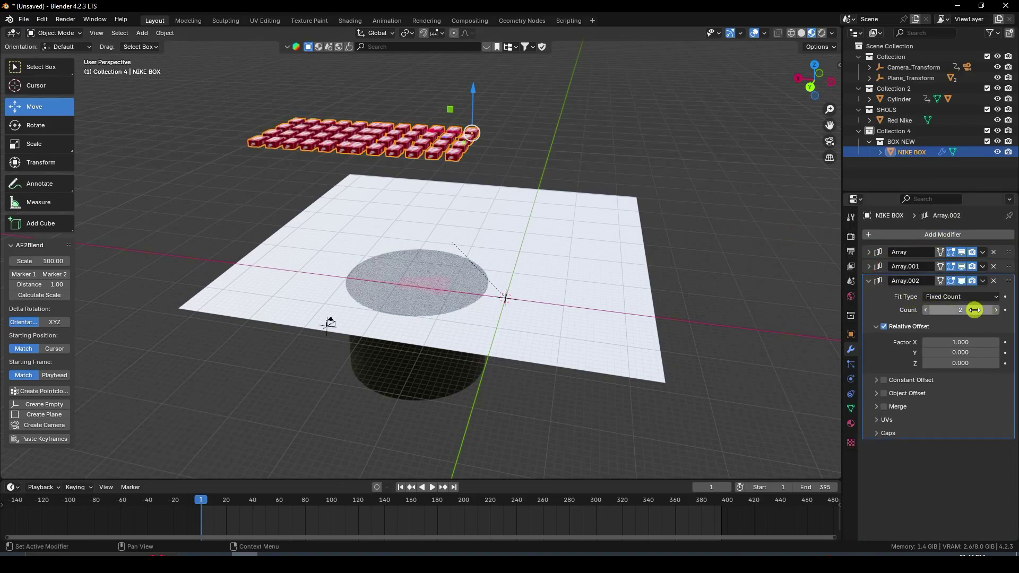
pyautogui.click(975, 310)
pyautogui.press('Return')
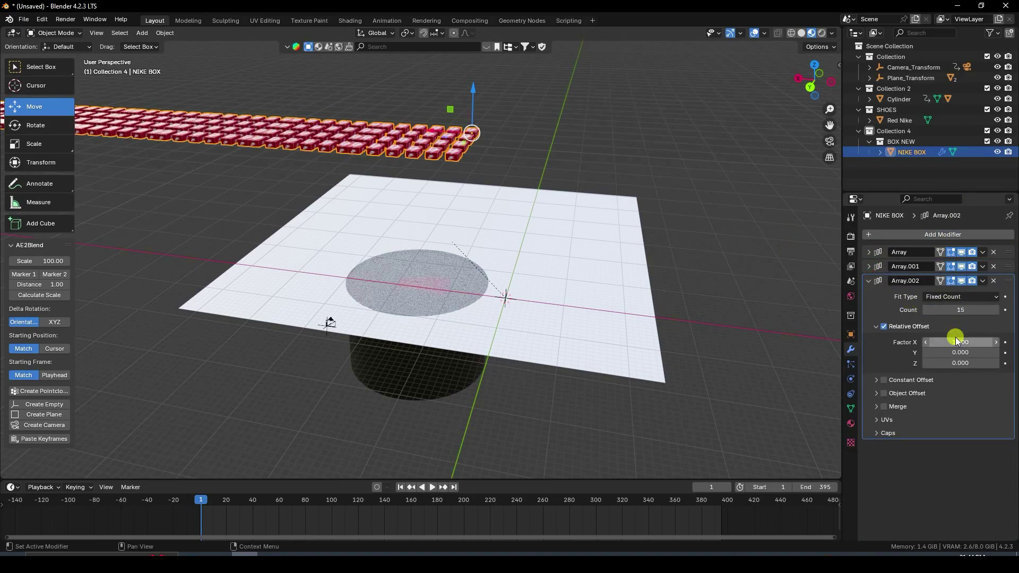
# Step: Set the third array's relative offset factors to X 0 and Z 4.2 to stack the layers vertically
pyautogui.click(956, 342)
pyautogui.write('0')
pyautogui.press('Return')
pyautogui.moveTo(957, 363); pyautogui.dragTo(479, 223)
pyautogui.moveTo(480, 223); pyautogui.dragTo(483, 212, button='middle')
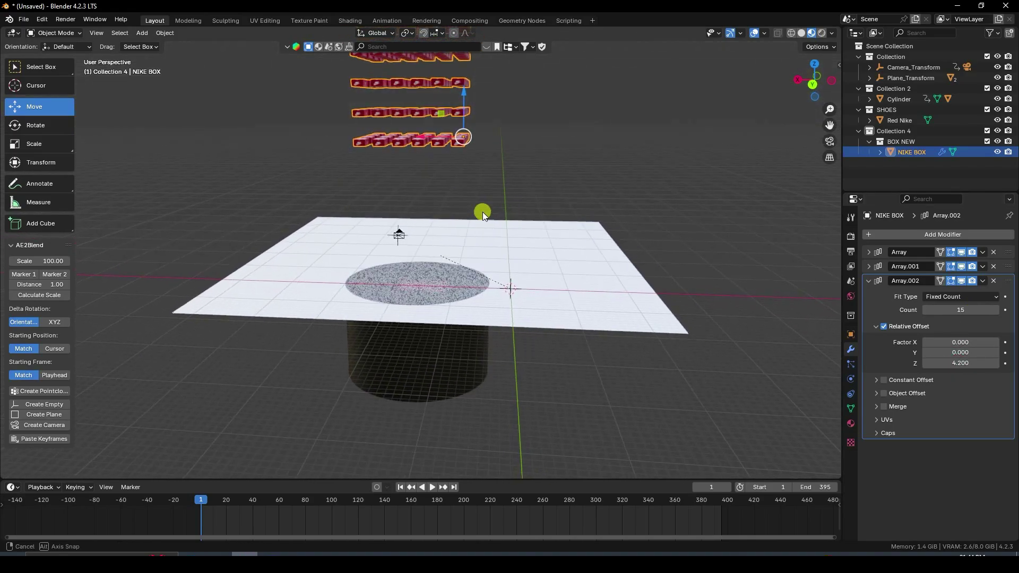
pyautogui.moveTo(537, 190); pyautogui.dragTo(484, 213, button='middle')
# Step: Apply all three Array modifiers on the NIKE BOX, starting with the third one
pyautogui.click(987, 282)
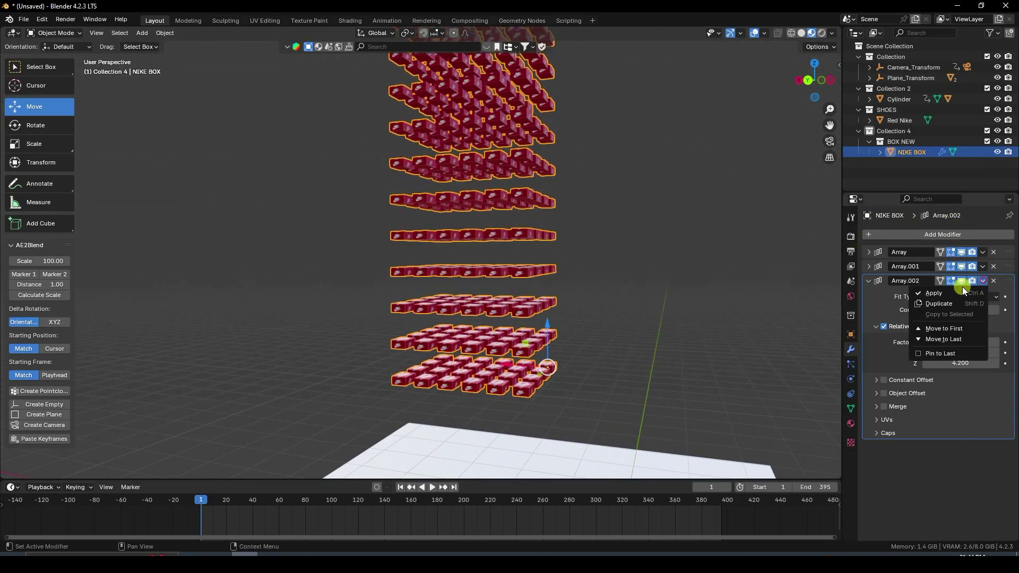
pyautogui.click(960, 292)
pyautogui.click(983, 266)
pyautogui.click(964, 276)
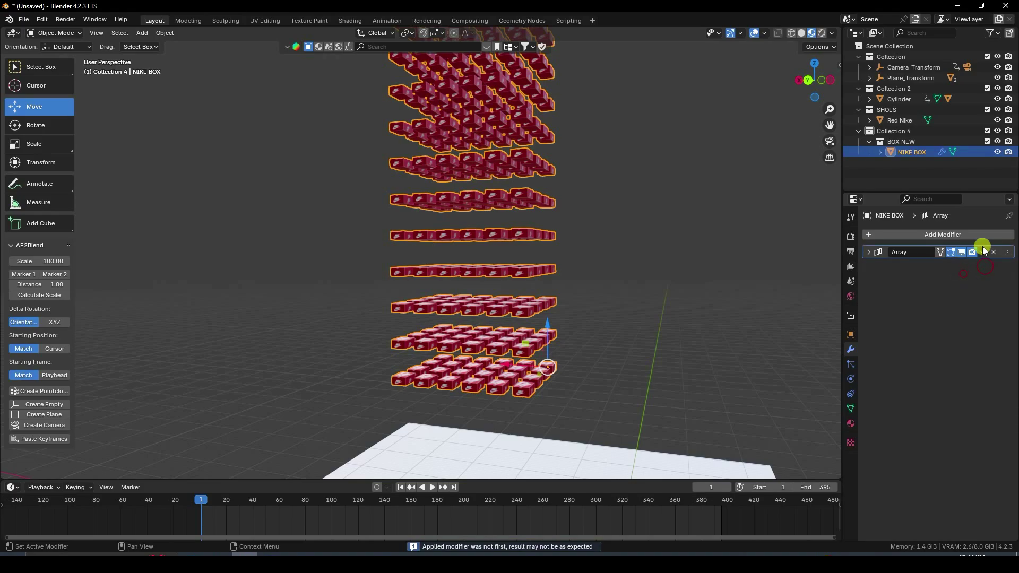
pyautogui.click(983, 252)
pyautogui.click(929, 264)
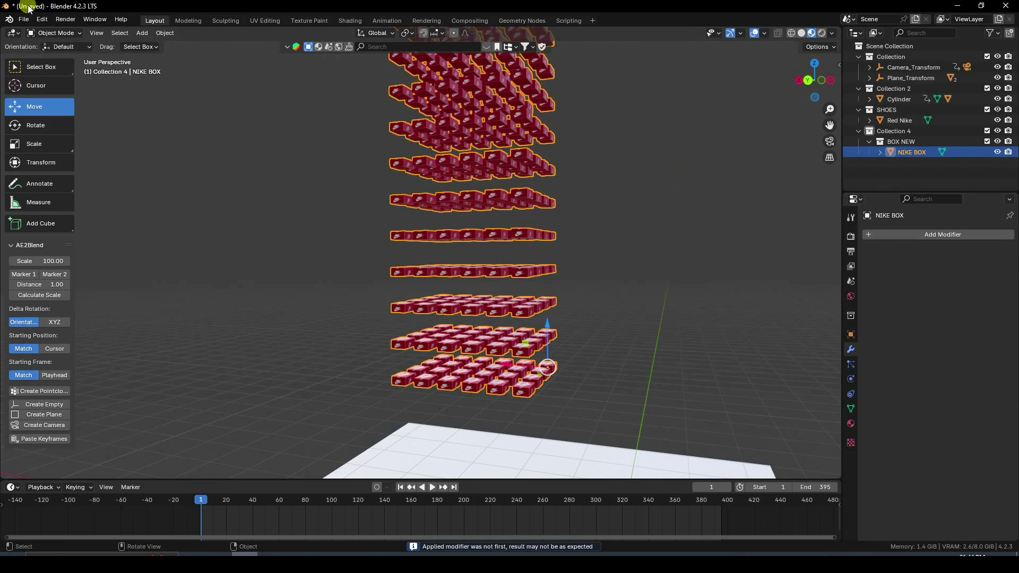
# Step: In Edit Mode, separate the whole NIKE BOX mesh by loose parts and return to Object Mode
pyautogui.scroll(3, 616, 305)
pyautogui.moveTo(616, 305); pyautogui.dragTo(497, 229, button='middle')
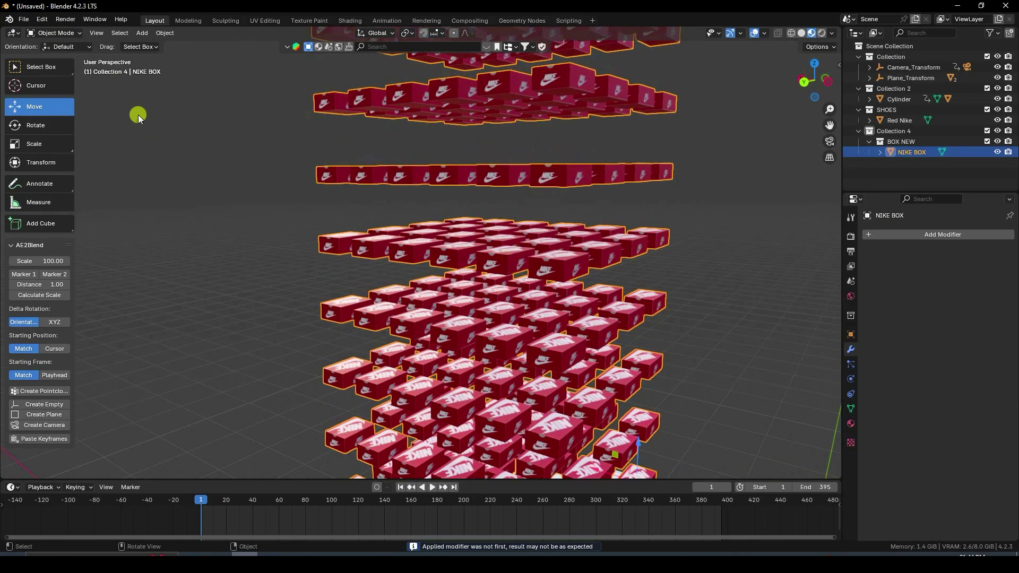
pyautogui.click(56, 40)
pyautogui.click(51, 54)
pyautogui.scroll(5, 523, 221)
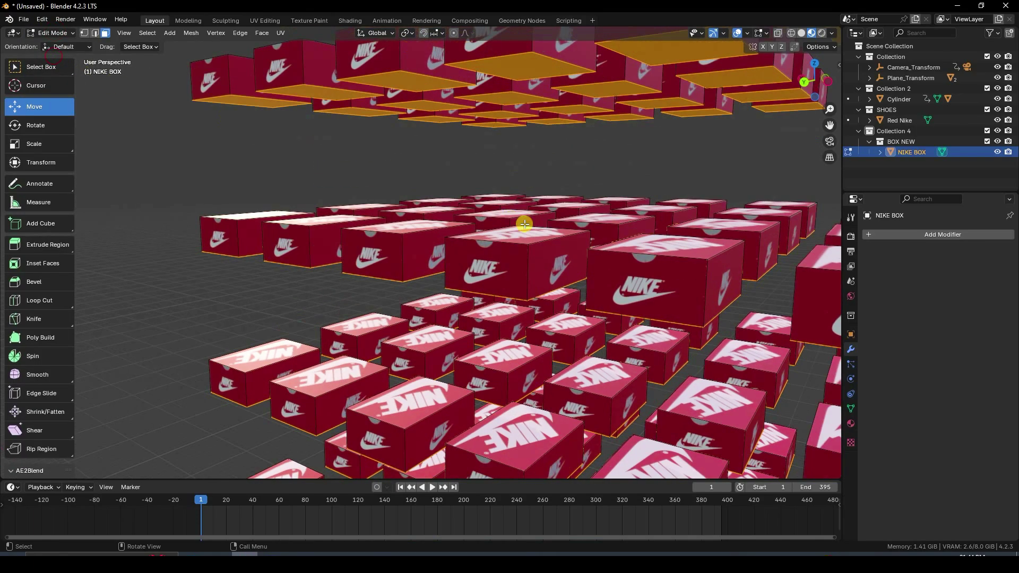
pyautogui.moveTo(524, 221); pyautogui.dragTo(546, 240, button='middle')
pyautogui.press('a')
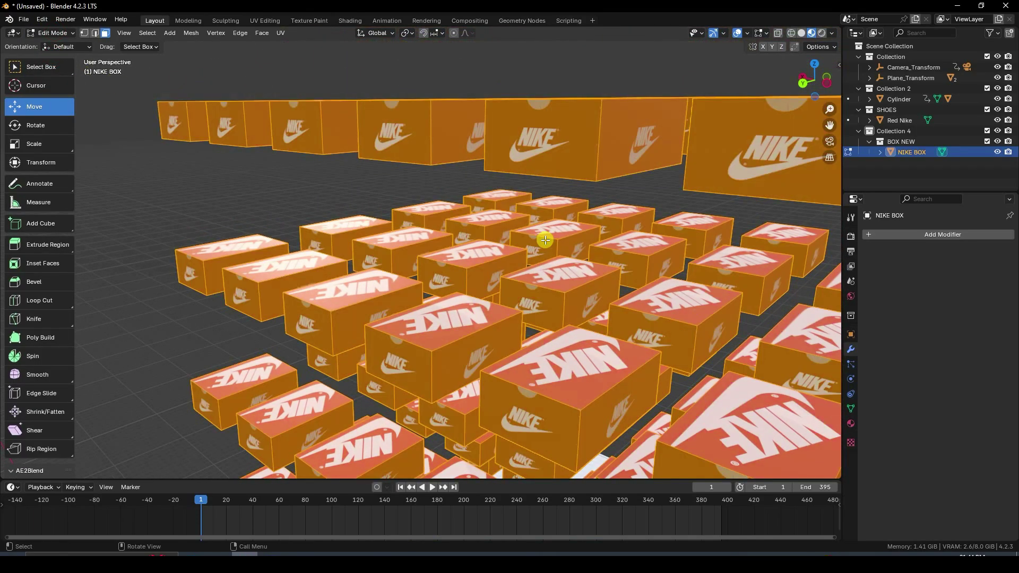
pyautogui.press('p')
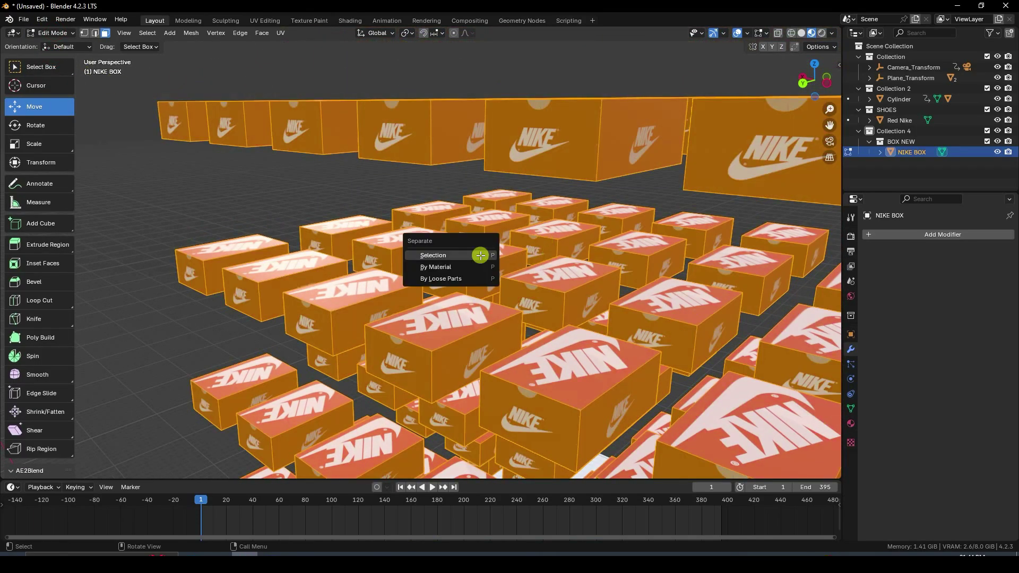
pyautogui.click(451, 279)
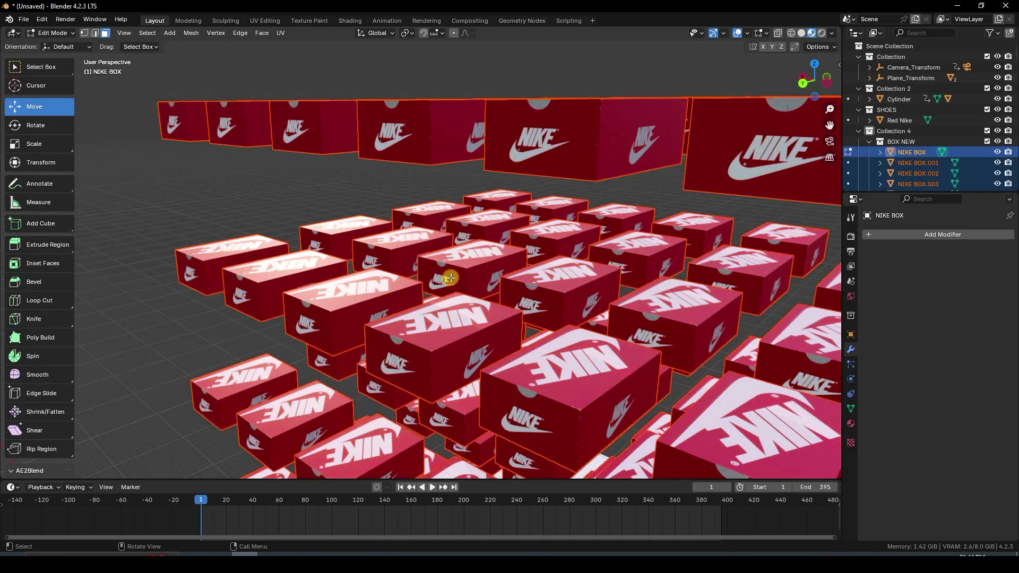
pyautogui.click(66, 38)
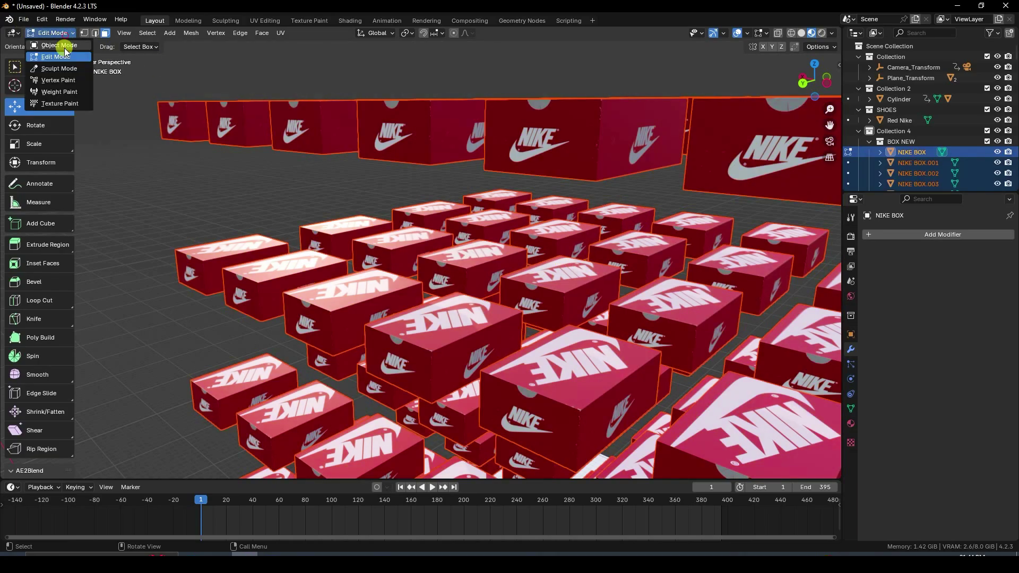
pyautogui.click(53, 26)
# Step: Set the origin of every separated box to its geometry, and clear the selection
pyautogui.scroll(-6, 399, 209)
pyautogui.scroll(3, 489, 284)
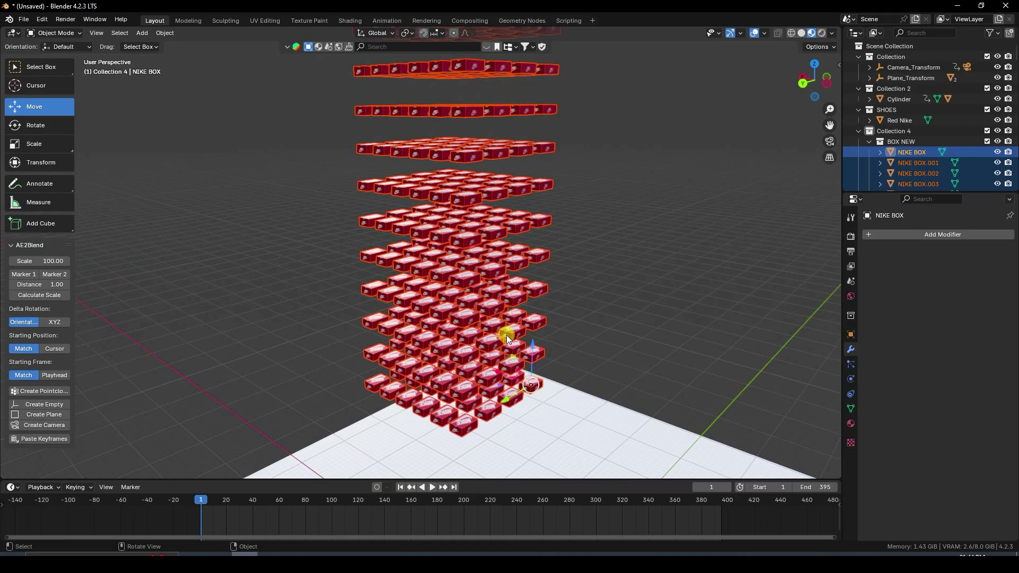
pyautogui.click(164, 34)
pyautogui.moveTo(183, 56)
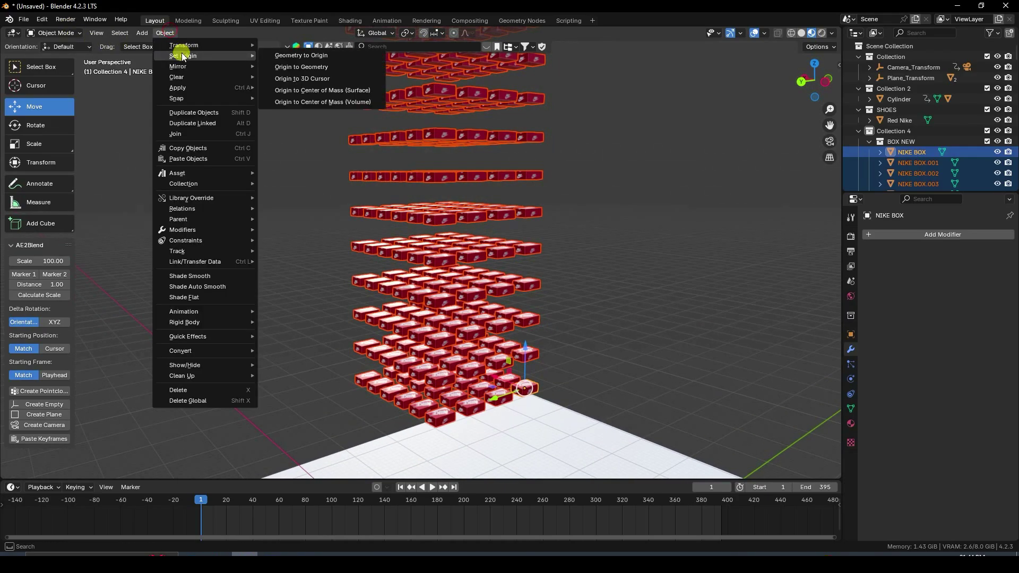
pyautogui.click(312, 68)
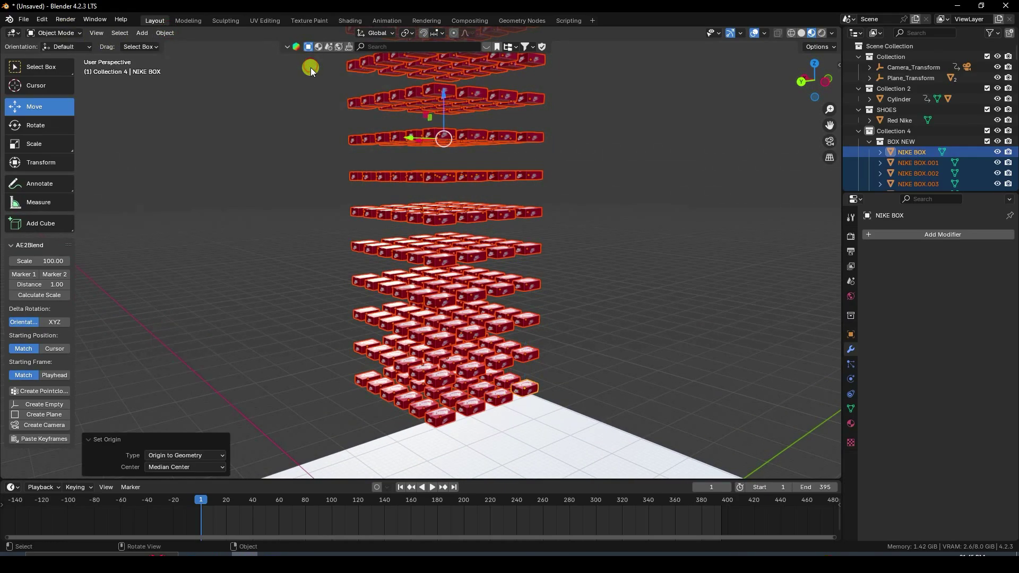
pyautogui.scroll(-5, 453, 266)
pyautogui.moveTo(453, 265); pyautogui.dragTo(426, 368, button='middle')
pyautogui.click(501, 310)
pyautogui.scroll(4, 505, 312)
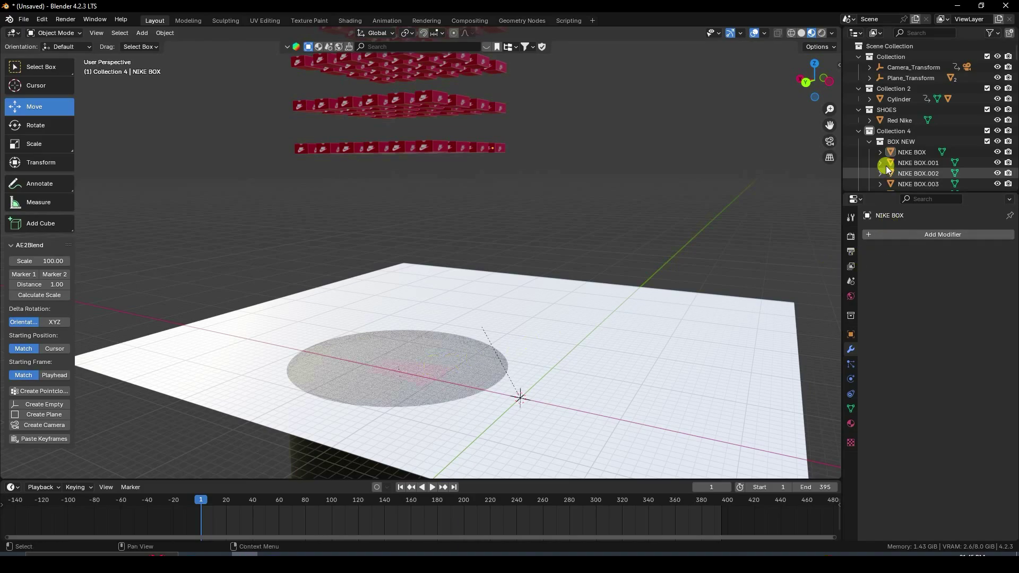
# Step: Add a rigid body to the Red Nike shoe inside the pit and set its type to Passive
pyautogui.moveTo(458, 355); pyautogui.dragTo(361, 291, button='middle')
pyautogui.click(353, 333)
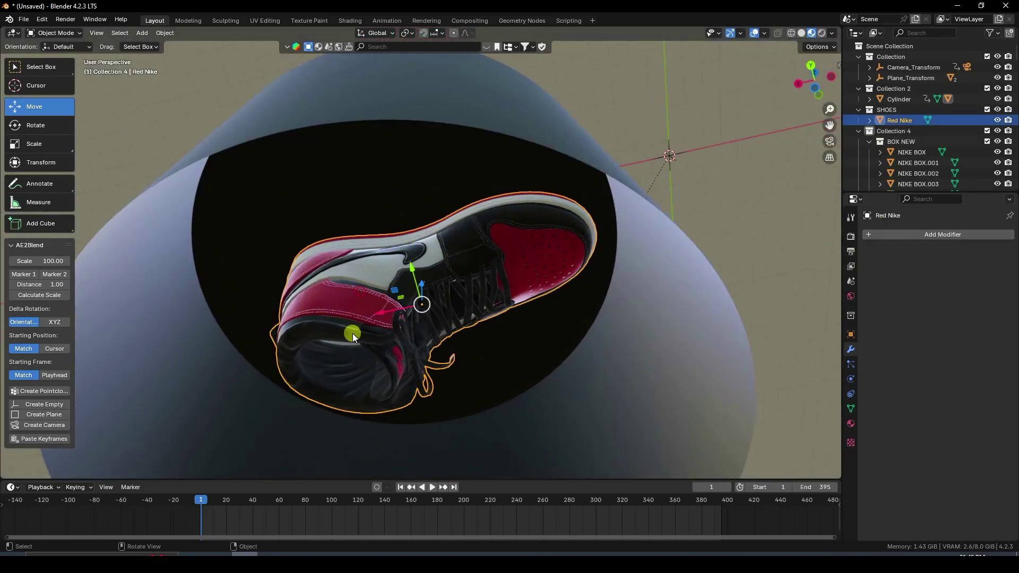
pyautogui.click(851, 335)
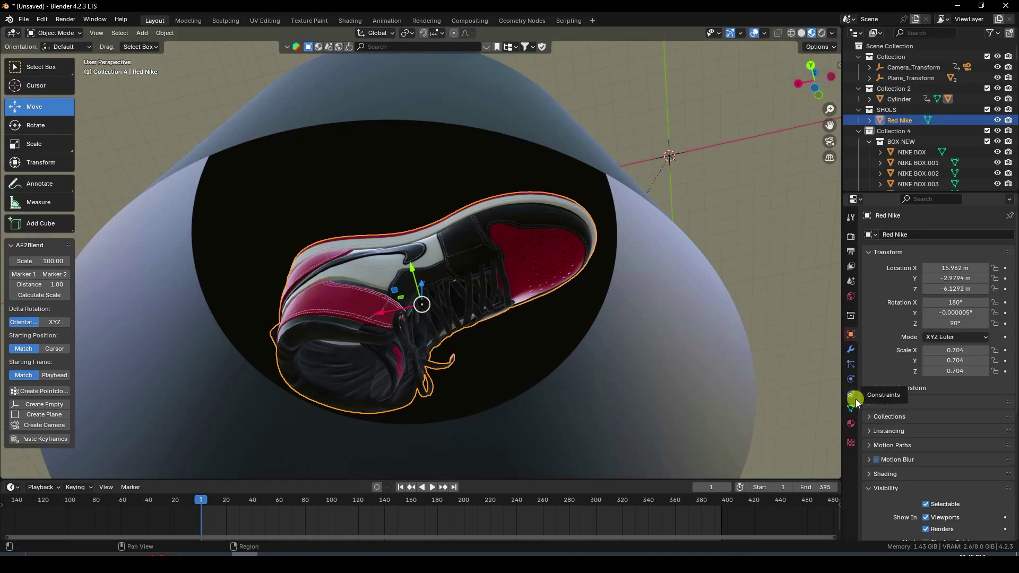
pyautogui.click(853, 380)
pyautogui.click(963, 256)
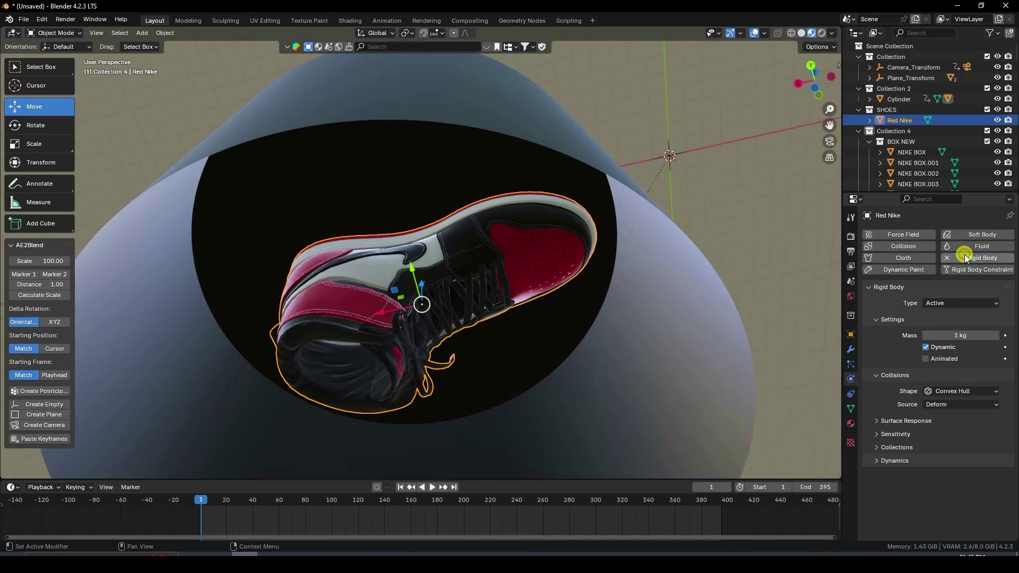
pyautogui.click(924, 307)
pyautogui.click(937, 324)
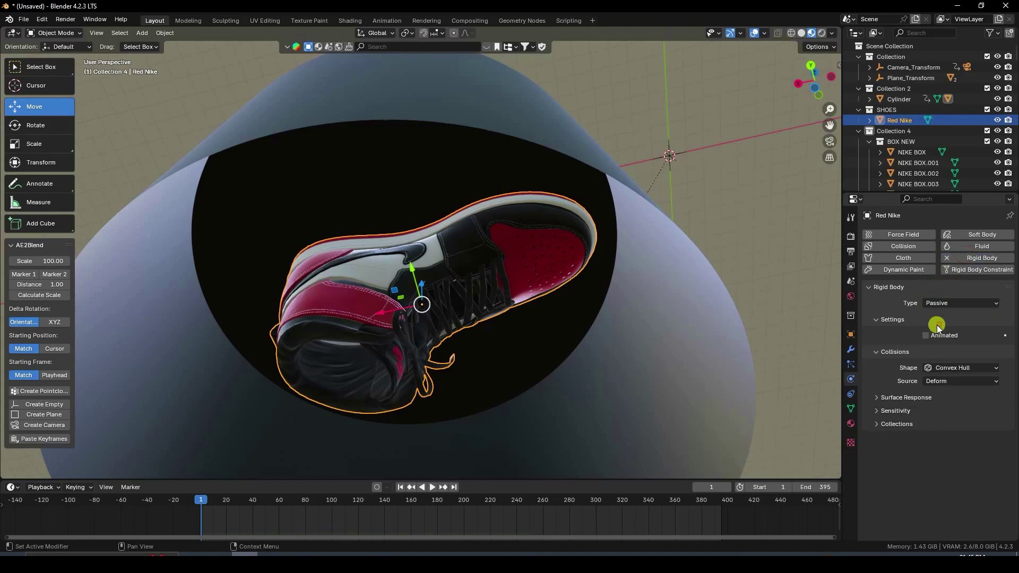
# Step: Mark the shoe's rigid body as Animated, set its collision shape to Mesh, and save the file
pyautogui.click(924, 335)
pyautogui.click(937, 368)
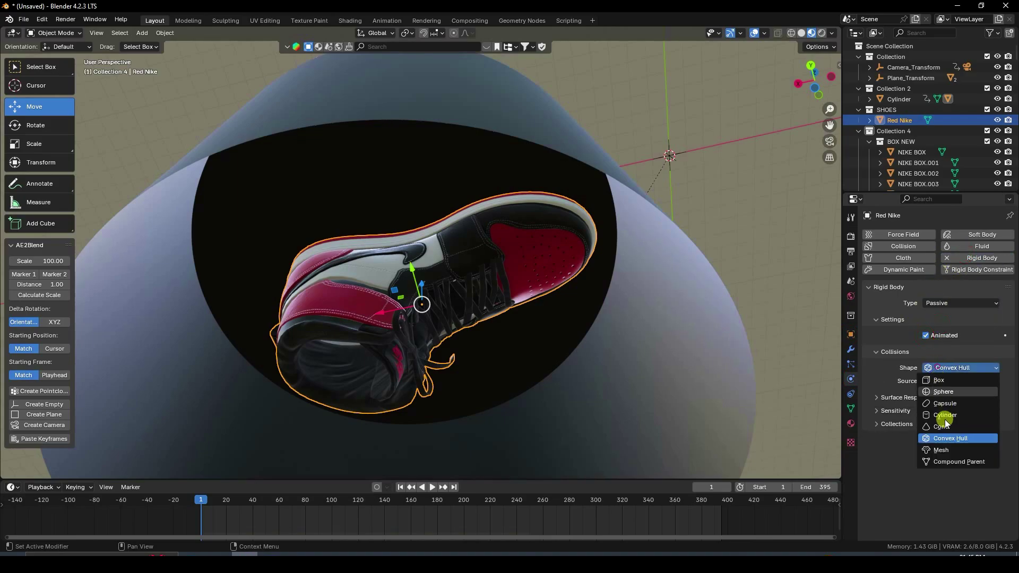
pyautogui.click(942, 451)
pyautogui.hotkey('ctrl', 's')
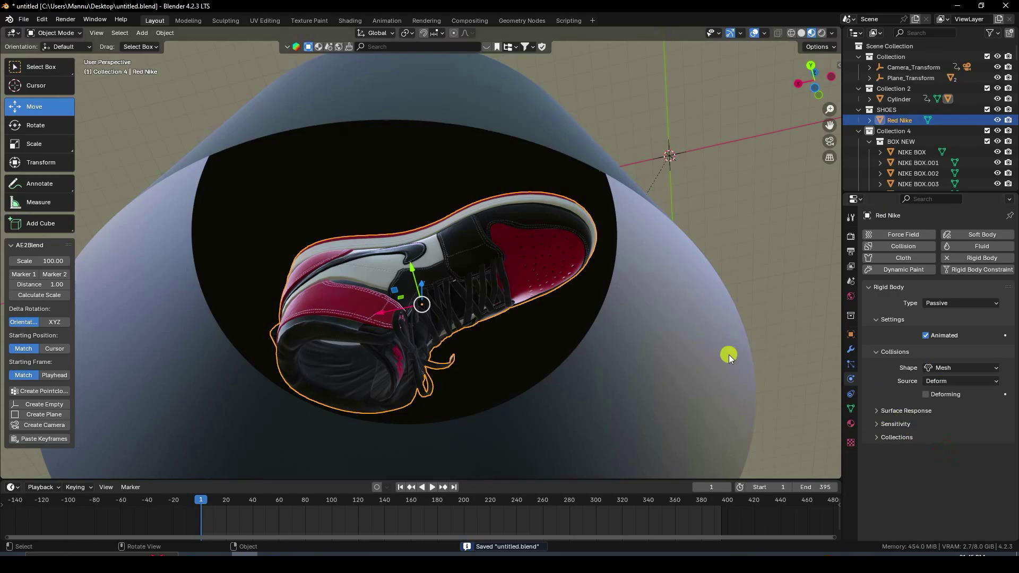
# Step: Give the Cylinder lid a Passive, Animated rigid body with the Mesh collision shape
pyautogui.moveTo(472, 197); pyautogui.dragTo(461, 315, button='middle')
pyautogui.click(434, 374)
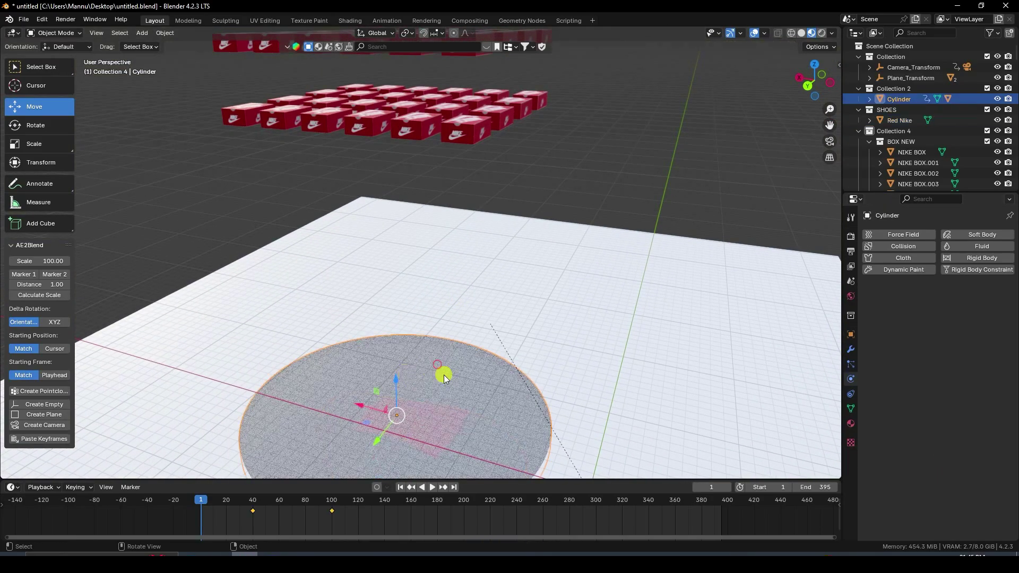
pyautogui.moveTo(493, 377); pyautogui.dragTo(481, 266, button='middle')
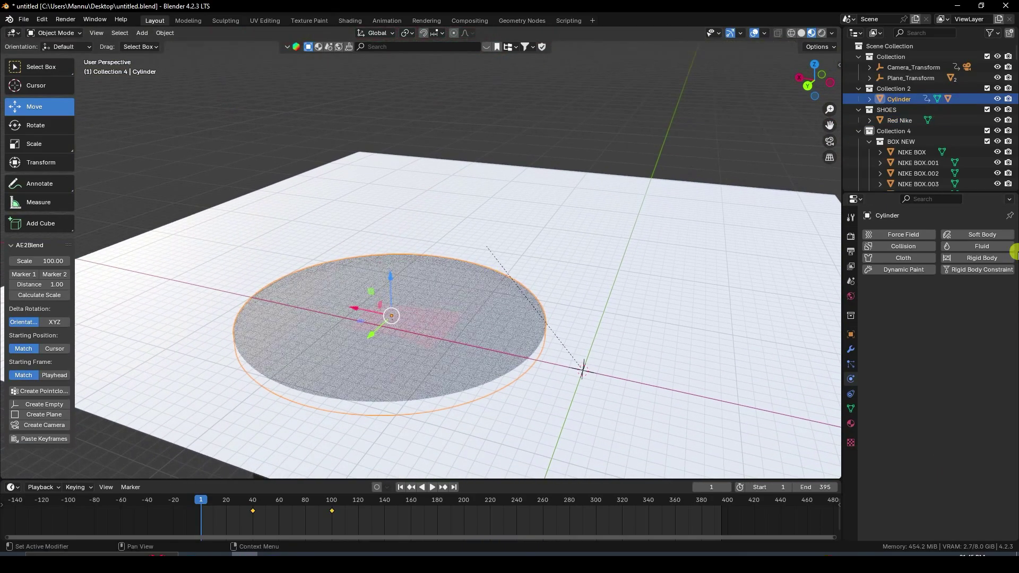
pyautogui.click(979, 258)
pyautogui.click(940, 304)
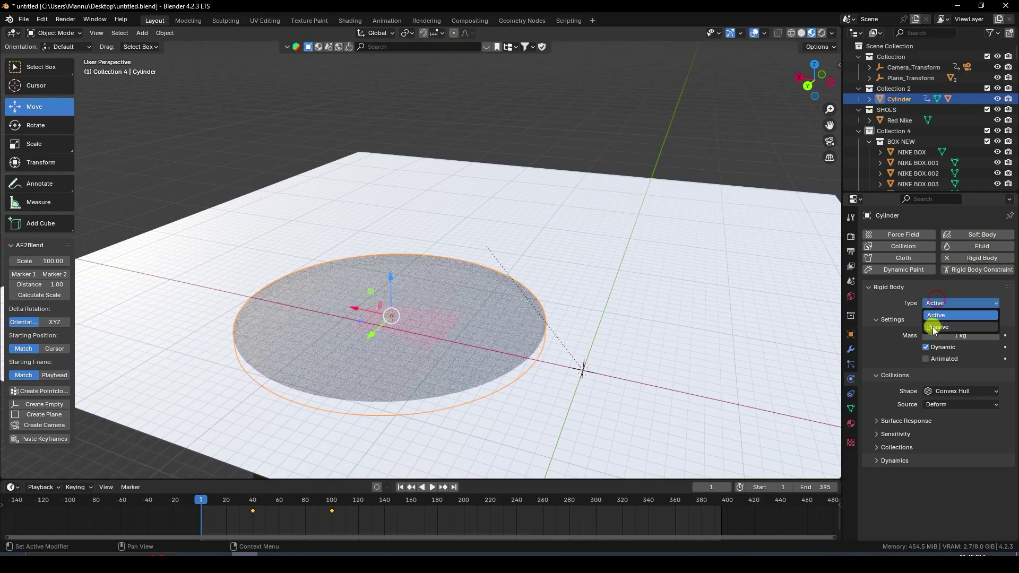
pyautogui.click(937, 328)
pyautogui.click(941, 368)
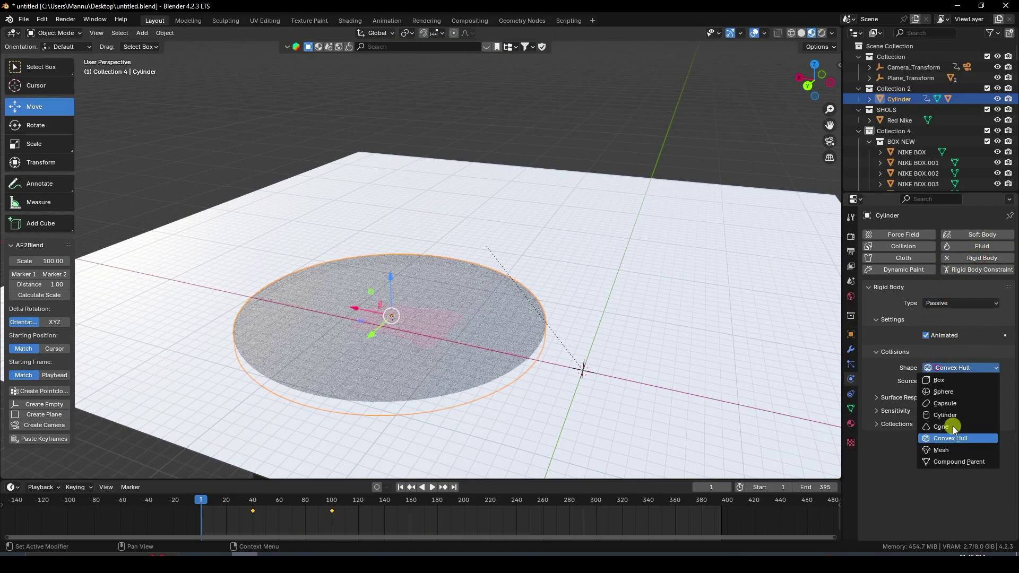
pyautogui.click(946, 451)
# Step: Give the ground plane Plane.001 a Passive rigid body with the Mesh collision shape, leaving it non-animated
pyautogui.moveTo(809, 368); pyautogui.dragTo(604, 237, button='middle')
pyautogui.click(605, 235)
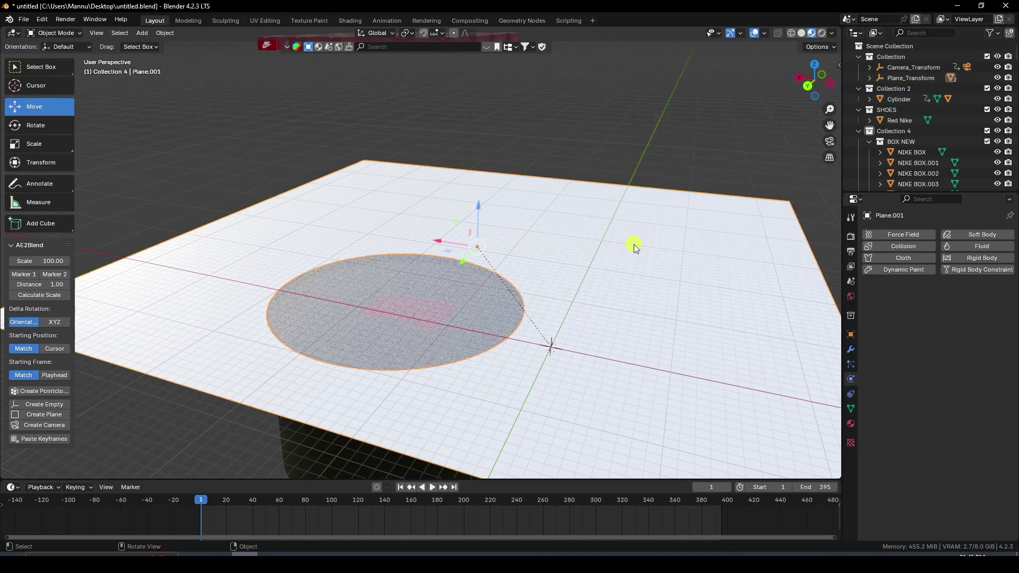
pyautogui.click(977, 259)
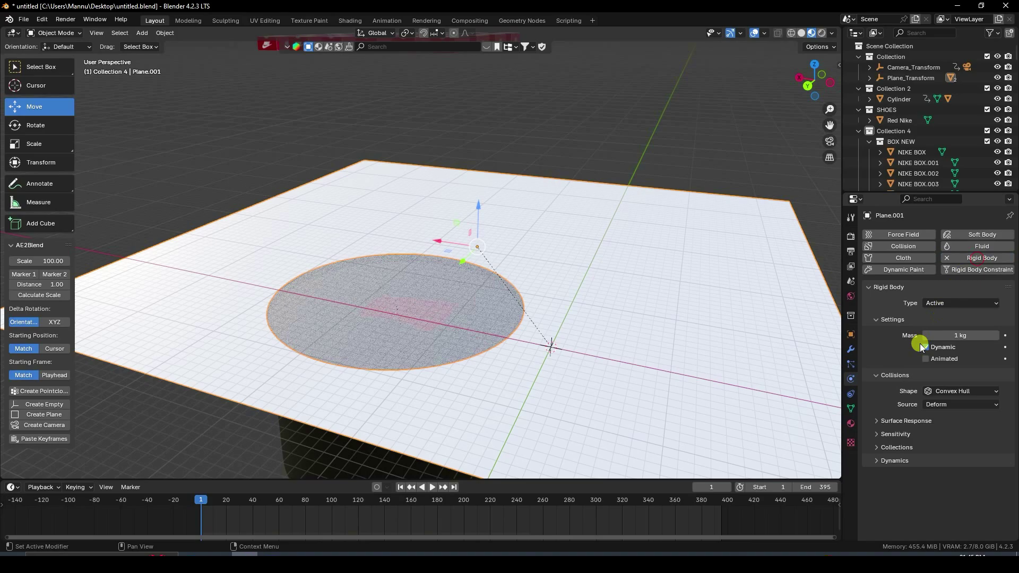
pyautogui.click(941, 302)
pyautogui.click(938, 327)
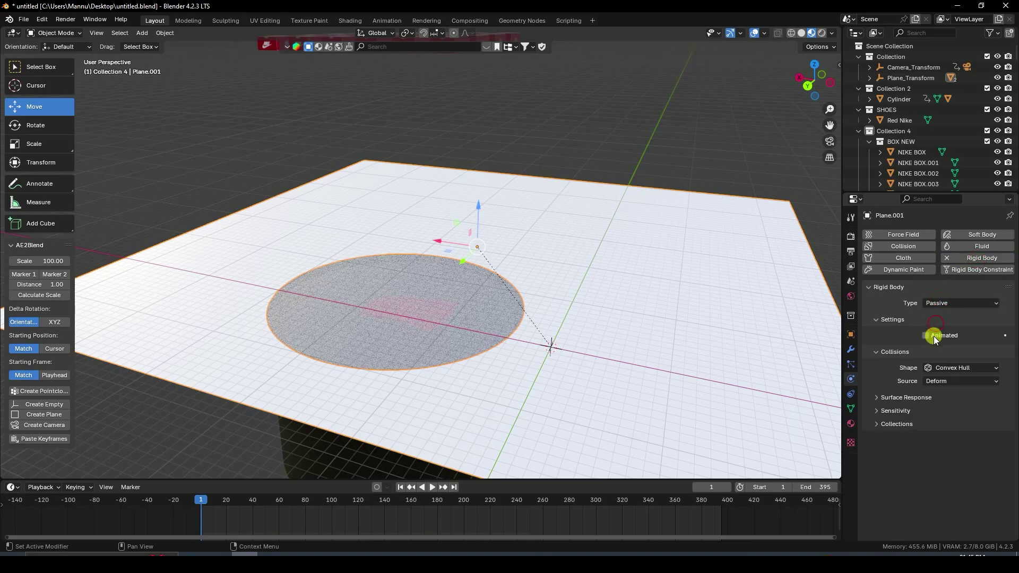
pyautogui.click(939, 368)
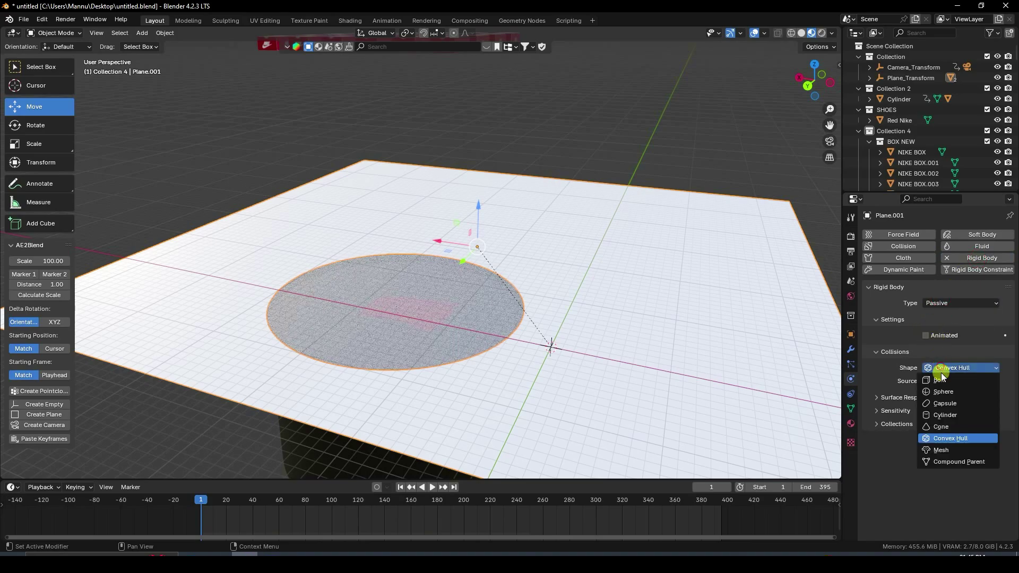
pyautogui.click(940, 451)
# Step: Set the rigid body surface friction to 1 on both the ground plane and the Cylinder
pyautogui.click(878, 412)
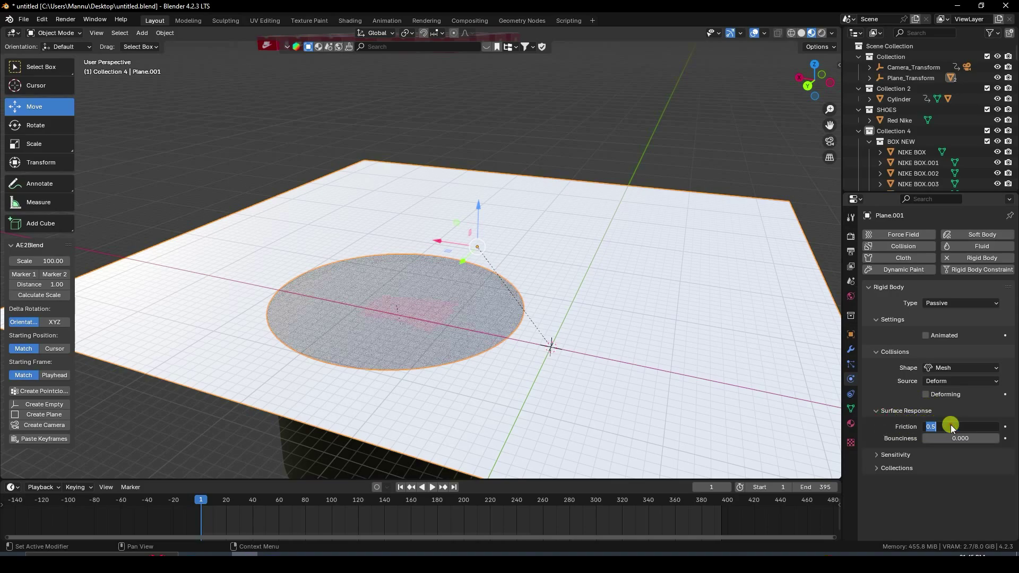
pyautogui.click(416, 318)
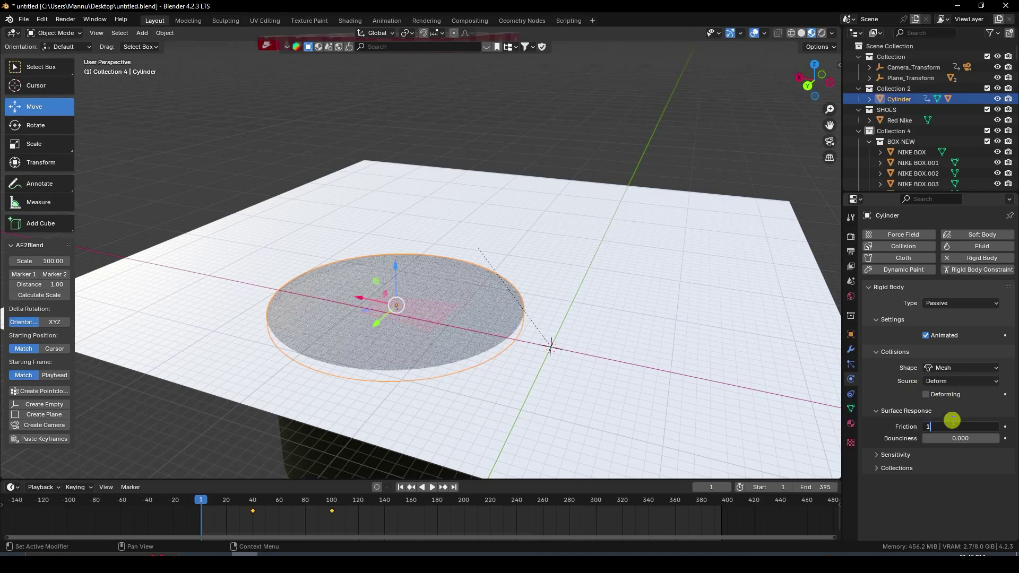
pyautogui.press('Return')
pyautogui.scroll(2, 481, 341)
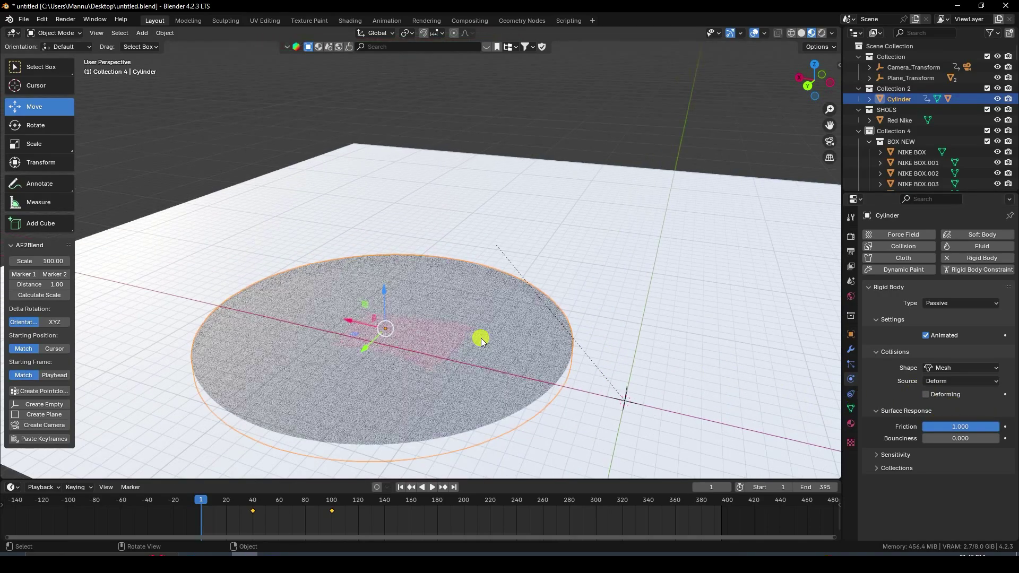
pyautogui.click(700, 279)
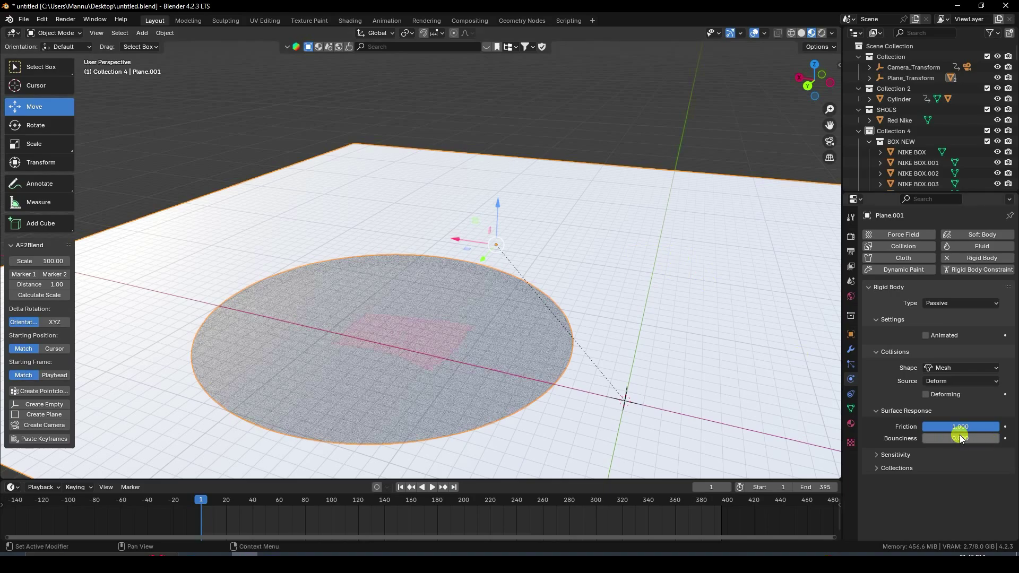
# Step: Add an Active rigid body to the first NIKE BOX and set its collision shape to Box
pyautogui.scroll(-4, 439, 269)
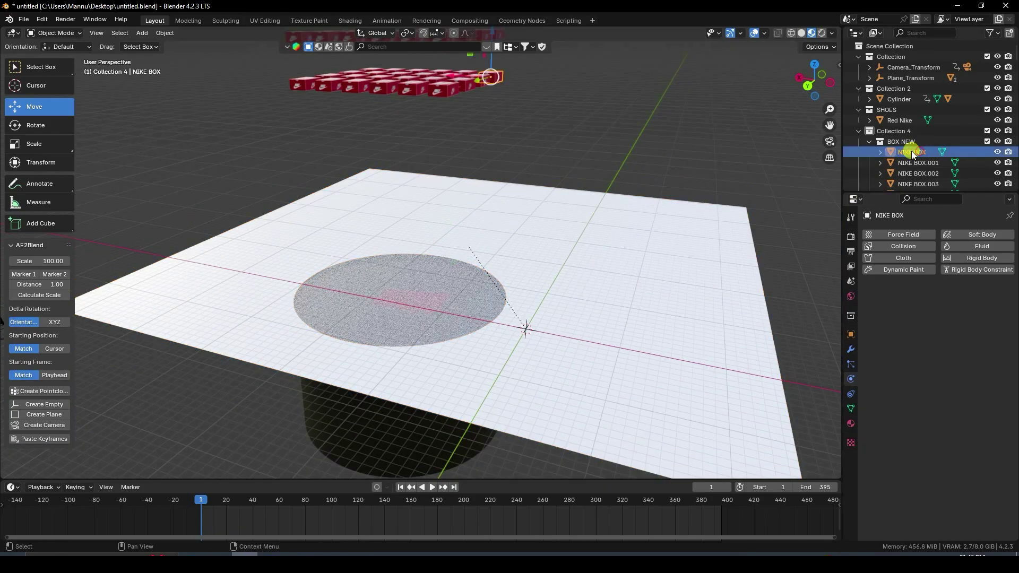
pyautogui.click(912, 152)
pyautogui.moveTo(601, 151); pyautogui.dragTo(474, 246, button='middle')
pyautogui.rightClick(475, 246)
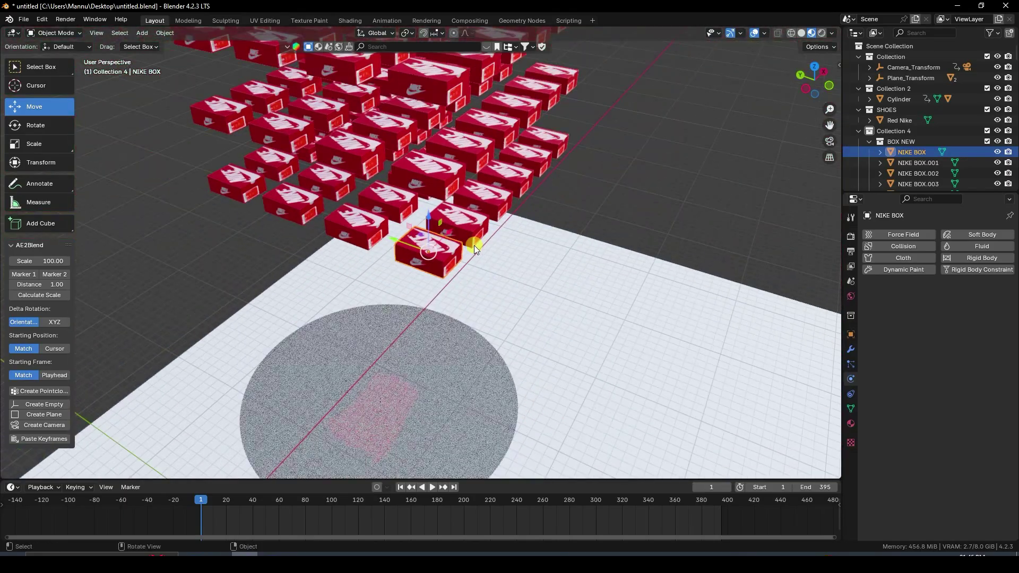
pyautogui.scroll(2, 444, 247)
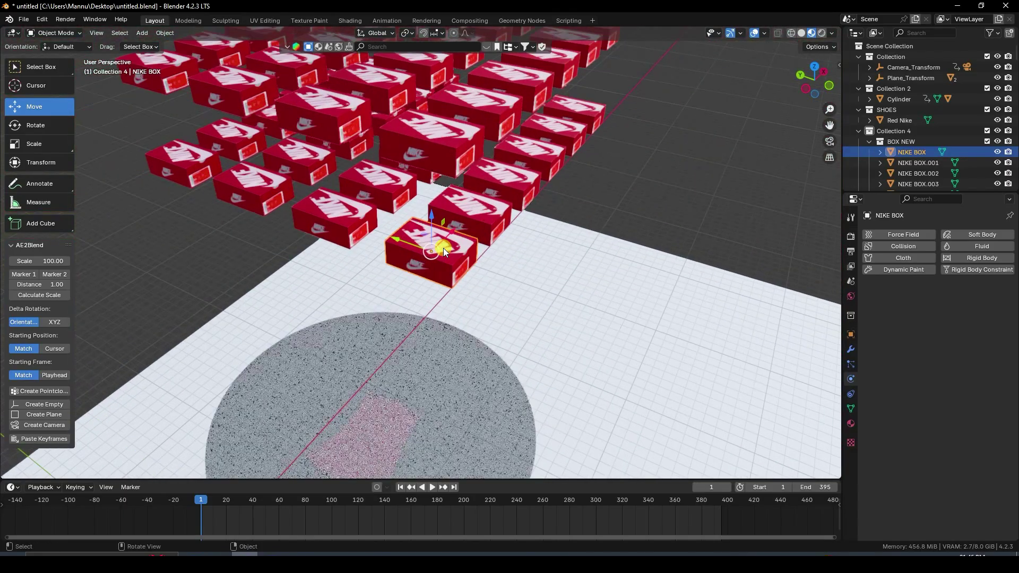
pyautogui.click(980, 260)
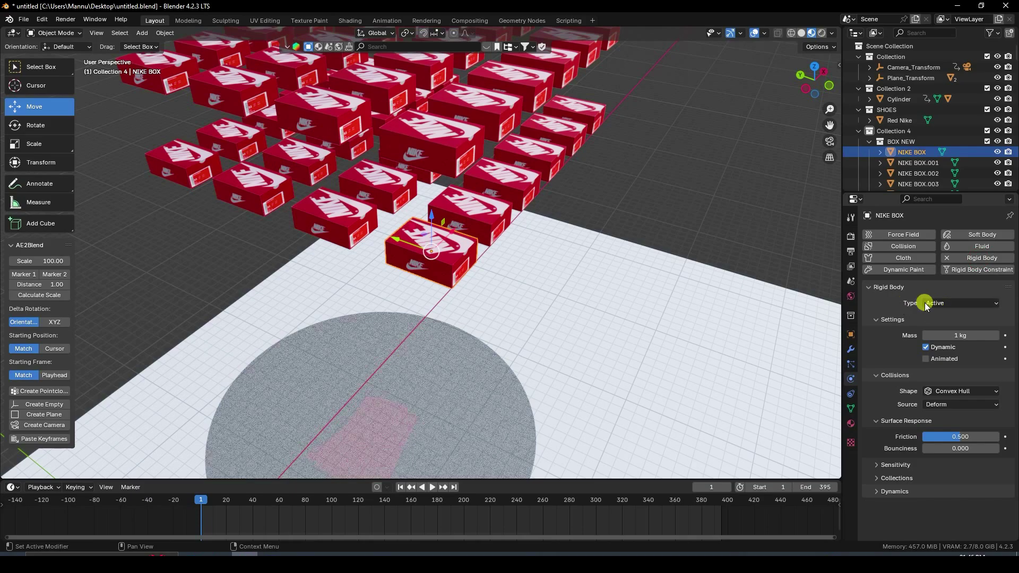
pyautogui.click(920, 394)
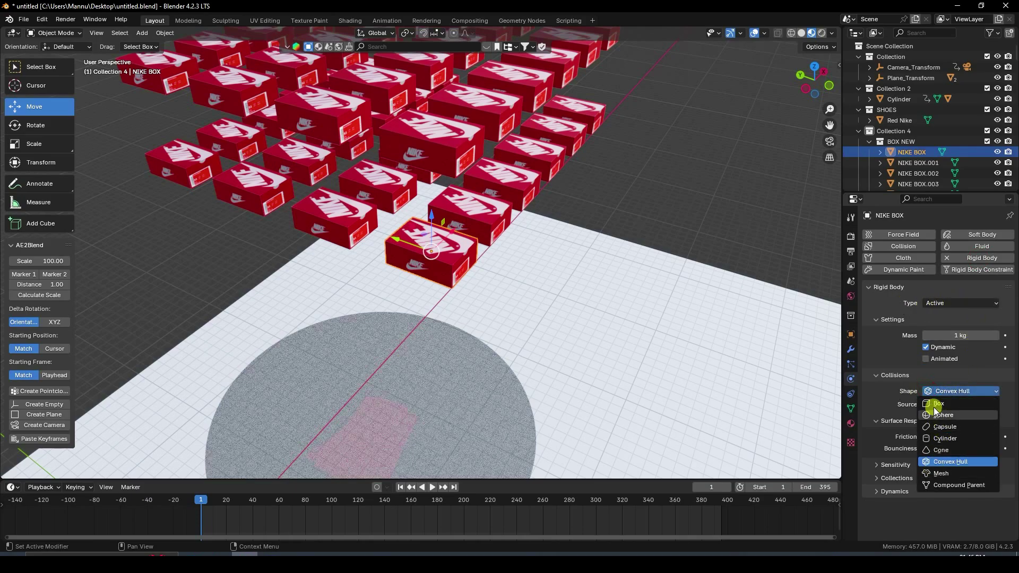
pyautogui.click(942, 405)
# Step: Set the first NIKE BOX's rigid body friction to 1
pyautogui.scroll(5, 425, 220)
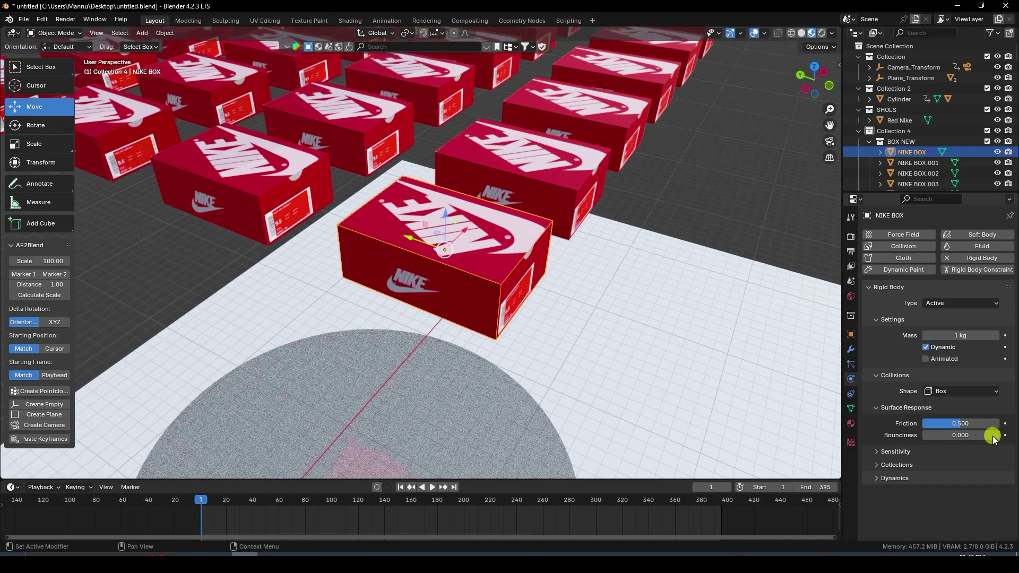
pyautogui.write('1')
pyautogui.press('Return')
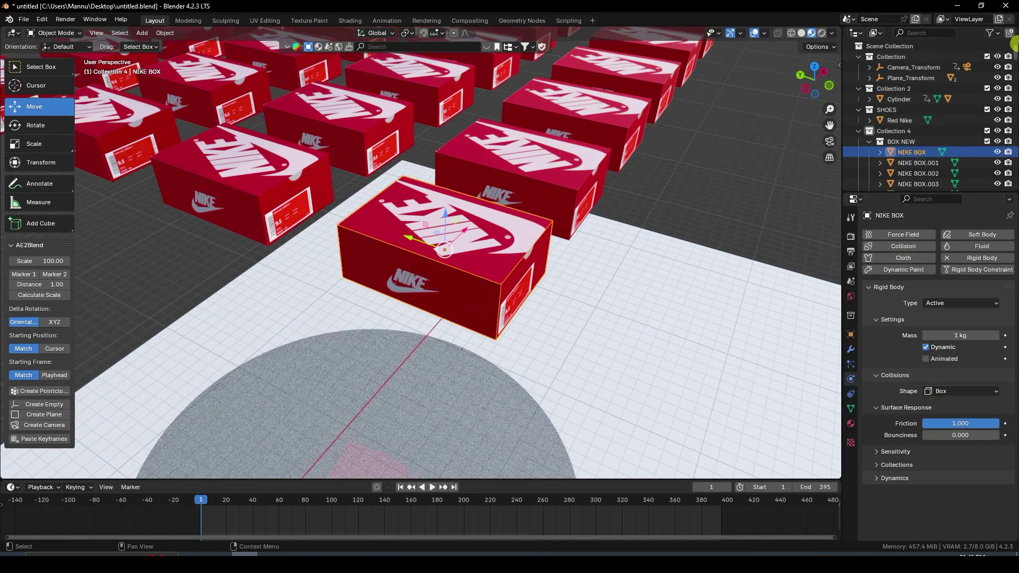
# Step: Select all boxes through NIKE BOX.359, copy the rigid body settings from the active NIKE BOX to them, and save the file
pyautogui.moveTo(1014, 47); pyautogui.dragTo(1014, 183)
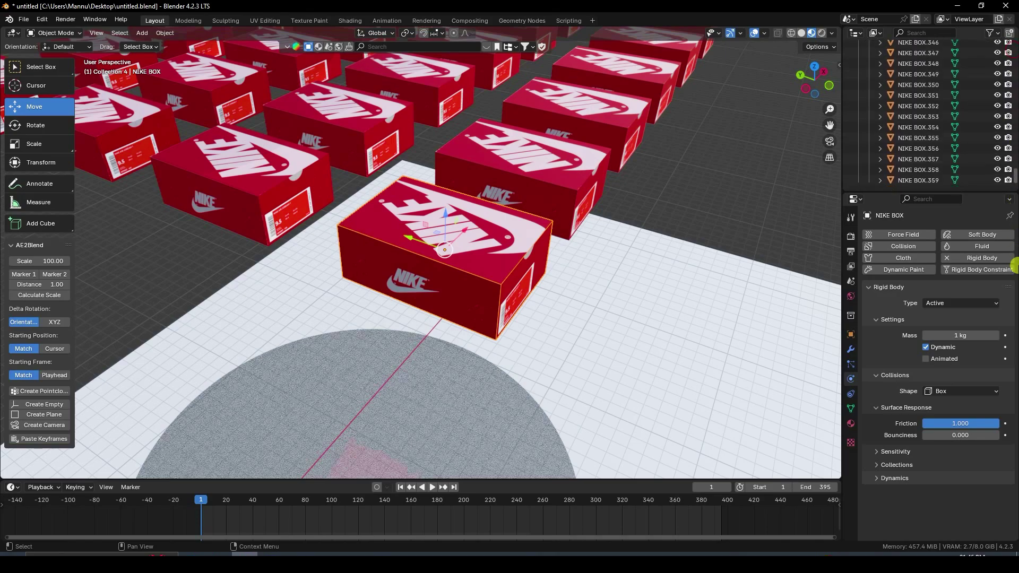
pyautogui.keyDown('shift'); pyautogui.click(925, 180); pyautogui.keyUp('shift')
pyautogui.click(165, 33)
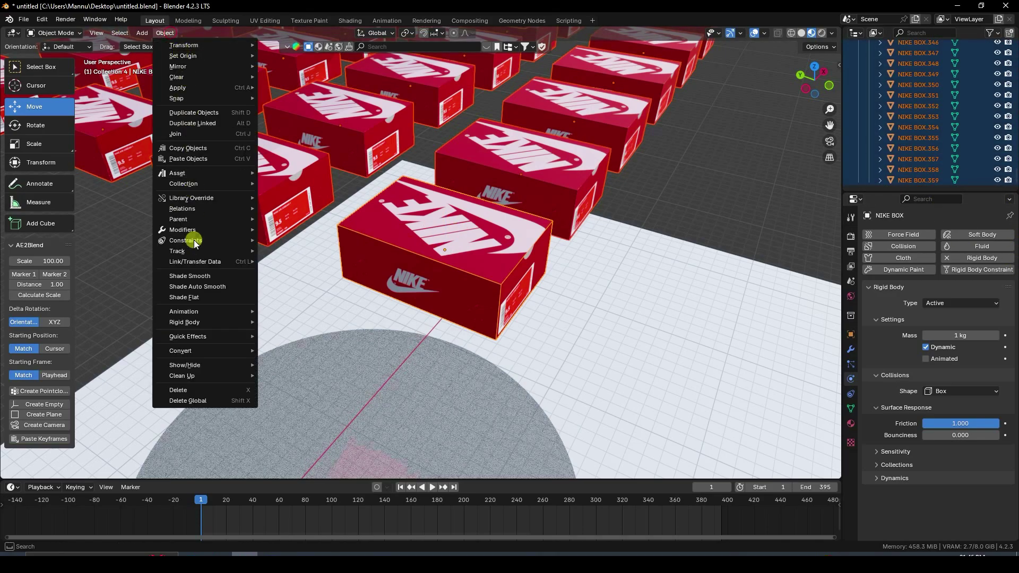
pyautogui.moveTo(201, 328)
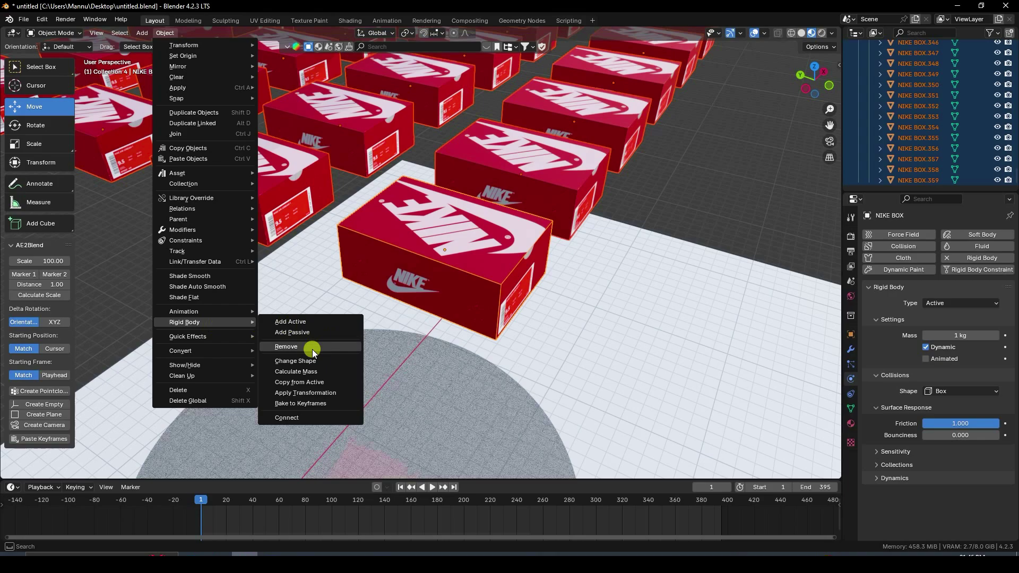
pyautogui.click(312, 383)
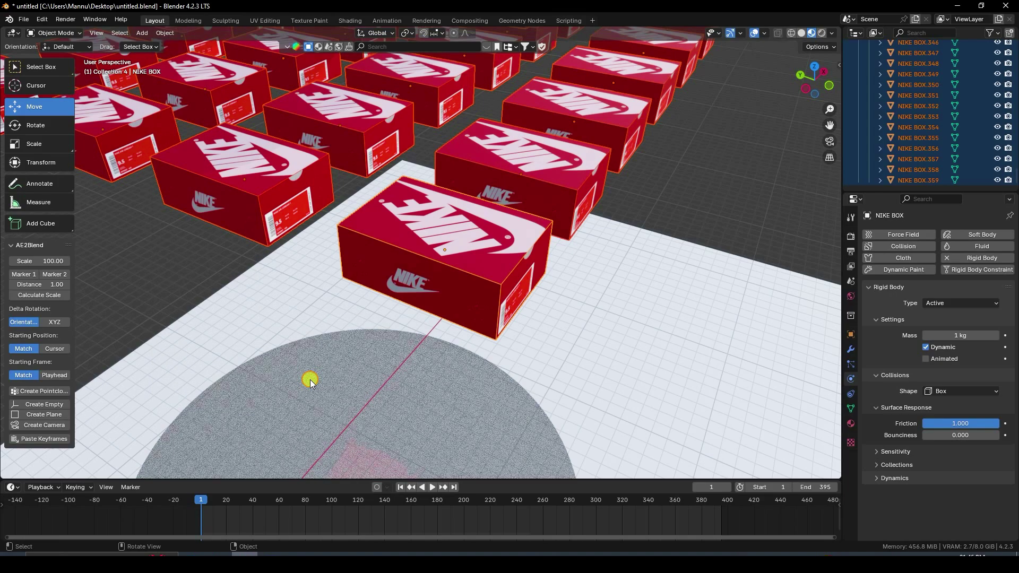
pyautogui.scroll(-5, 356, 383)
pyautogui.moveTo(405, 389); pyautogui.dragTo(487, 357, button='middle')
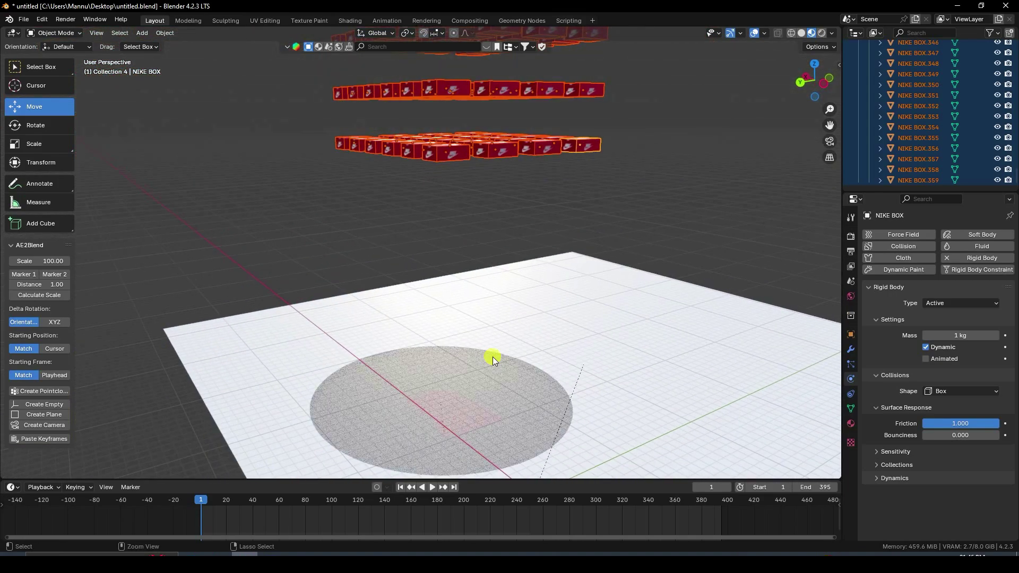
pyautogui.hotkey('ctrl', 's')
# Step: Play the simulation to check how the boxes fall onto the lid and shoe, stop it, and return to frame 1
pyautogui.click(433, 488)
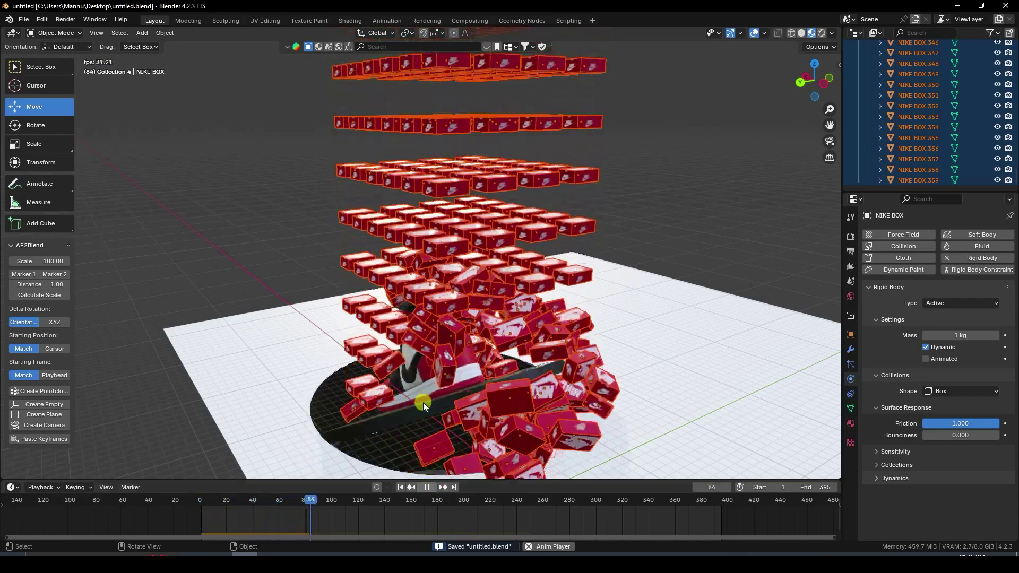
pyautogui.scroll(5, 423, 402)
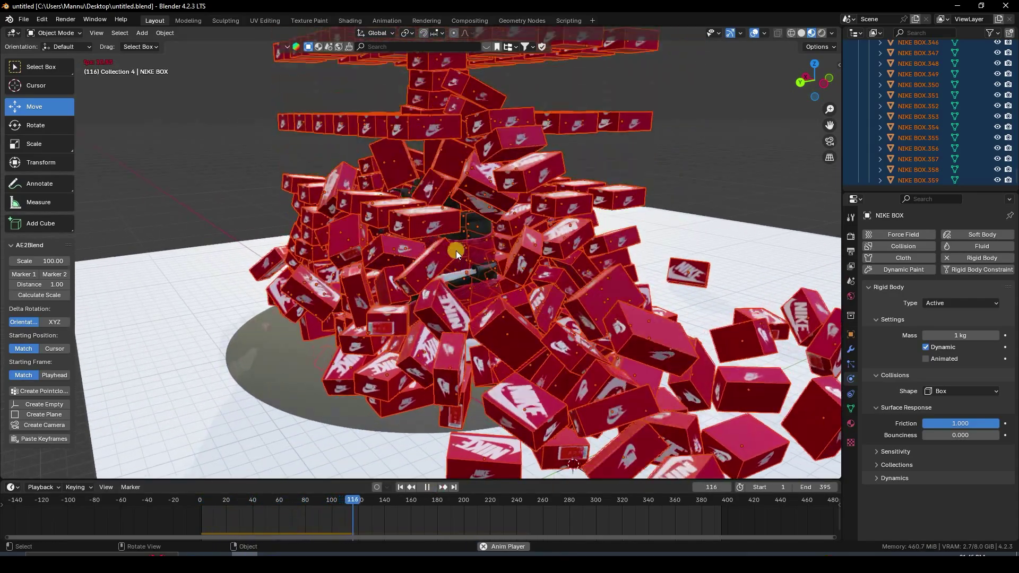
pyautogui.moveTo(449, 248); pyautogui.dragTo(493, 245, button='middle')
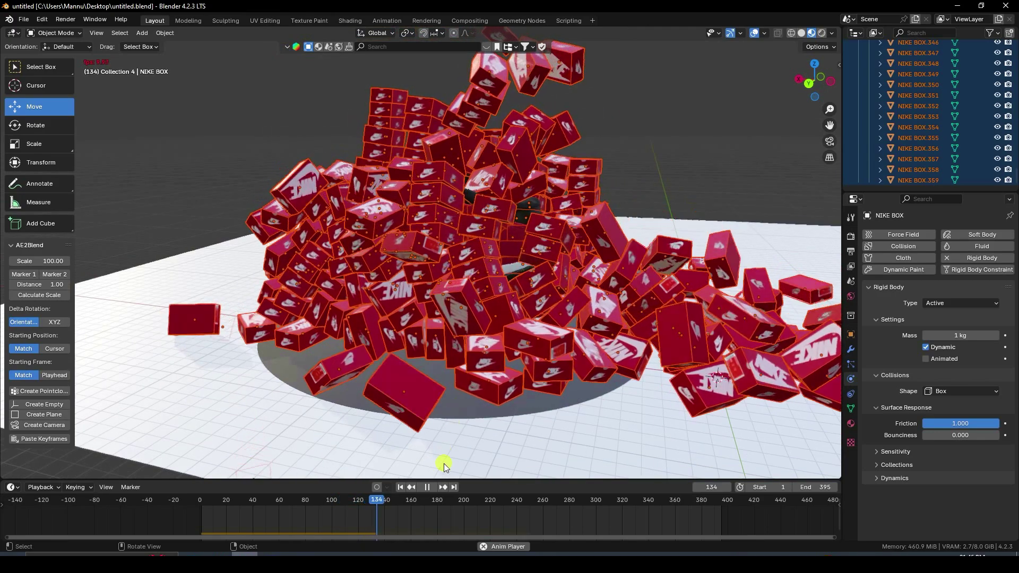
pyautogui.click(427, 487)
pyautogui.click(401, 487)
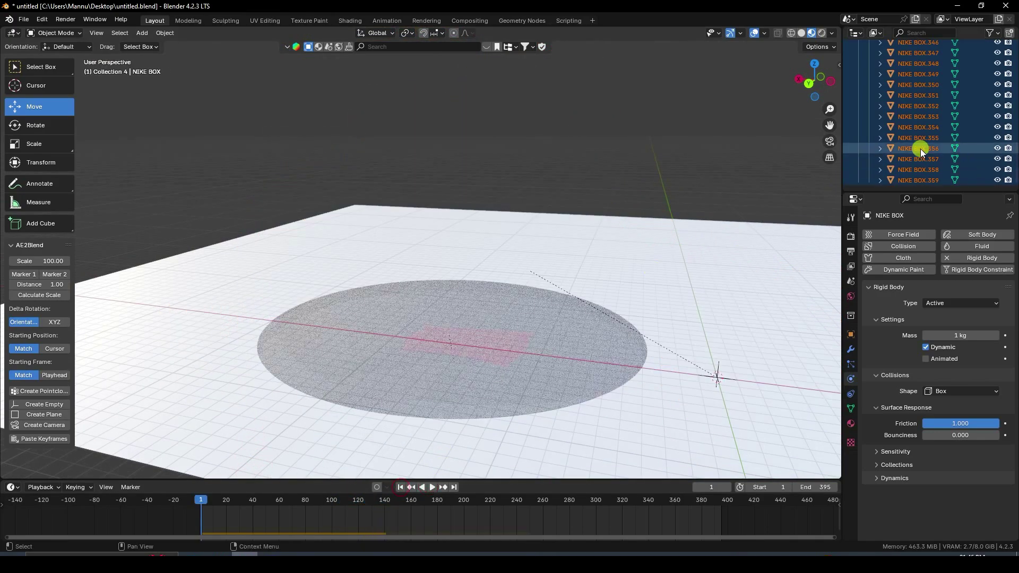
pyautogui.moveTo(1015, 175); pyautogui.dragTo(1015, 47)
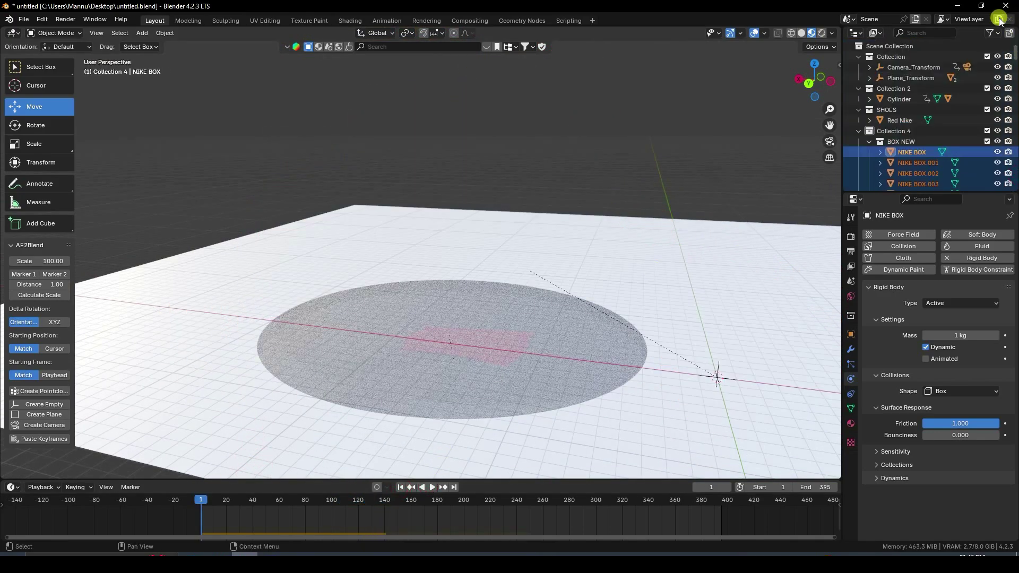
# Step: Randomize the rotation of all selected Nike boxes, using 24° on X plus Y and Z variation, and deselect them
pyautogui.scroll(-5, 584, 170)
pyautogui.moveTo(565, 186); pyautogui.dragTo(564, 303, button='middle')
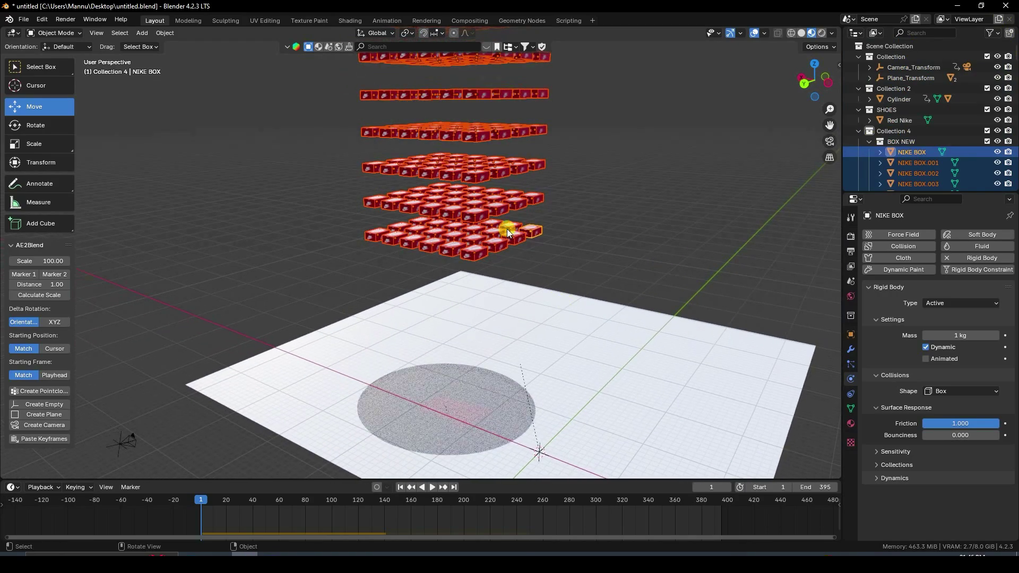
pyautogui.moveTo(509, 230); pyautogui.dragTo(518, 391, button='middle')
pyautogui.scroll(-2, 512, 370)
pyautogui.scroll(3, 512, 370)
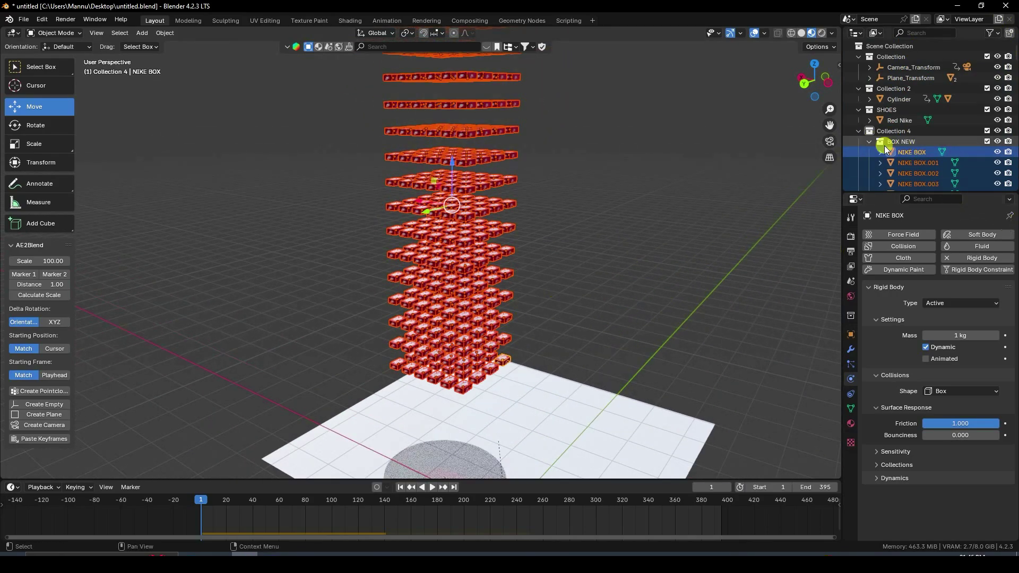
pyautogui.click(166, 36)
pyautogui.moveTo(175, 46)
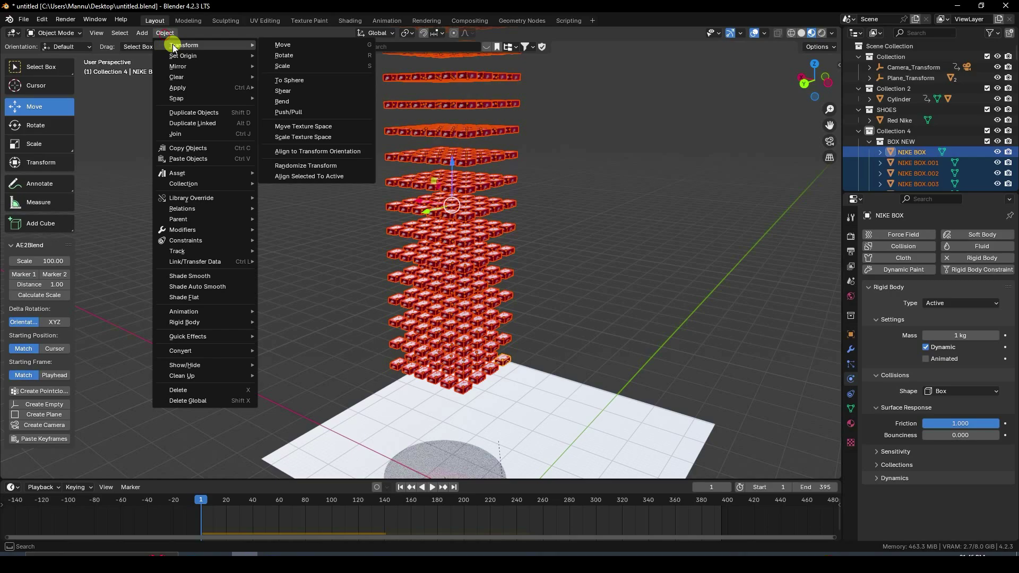
pyautogui.click(298, 167)
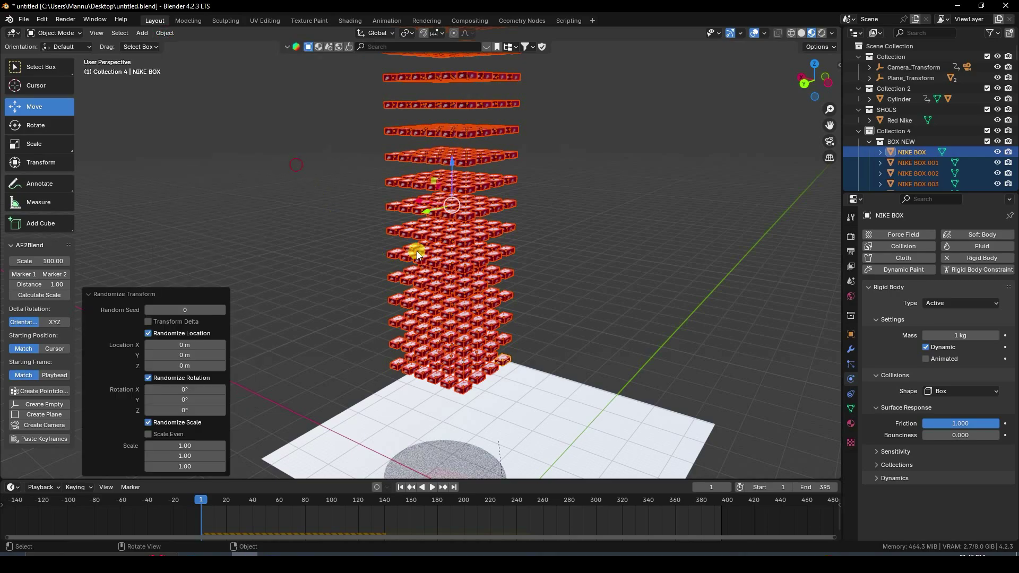
pyautogui.scroll(5, 425, 244)
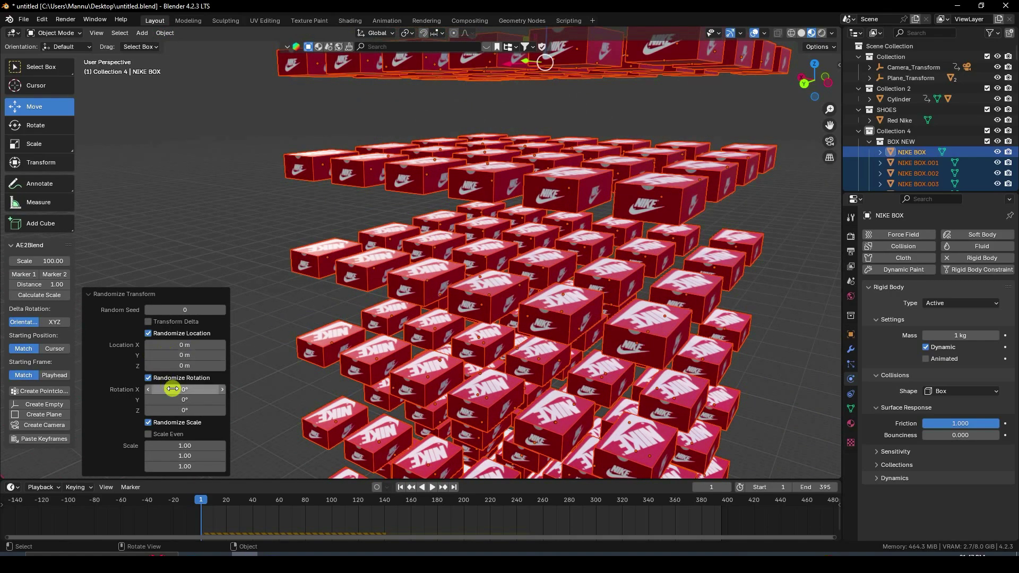
pyautogui.moveTo(172, 389); pyautogui.dragTo(584, 361)
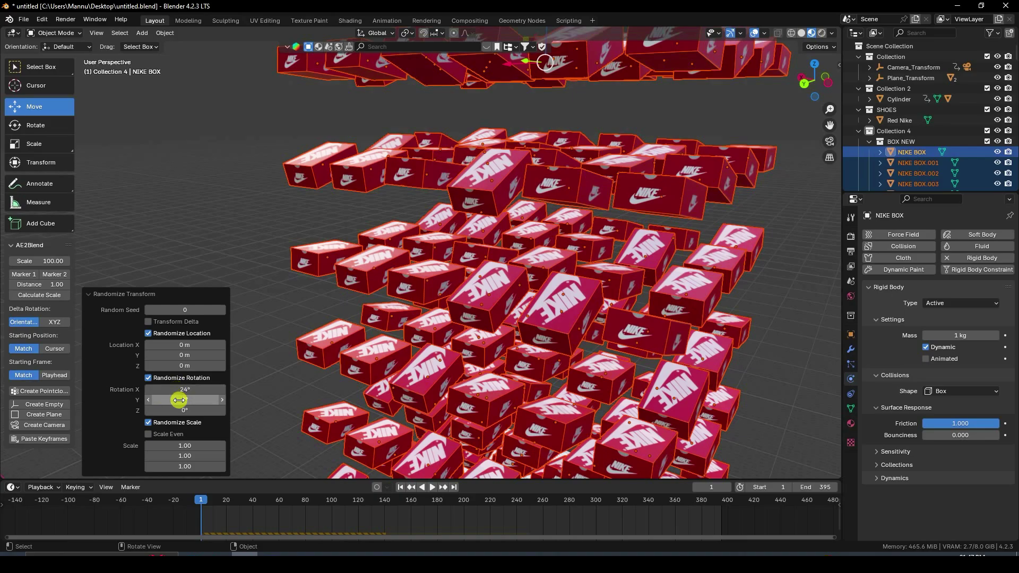
pyautogui.moveTo(179, 400); pyautogui.dragTo(760, 132)
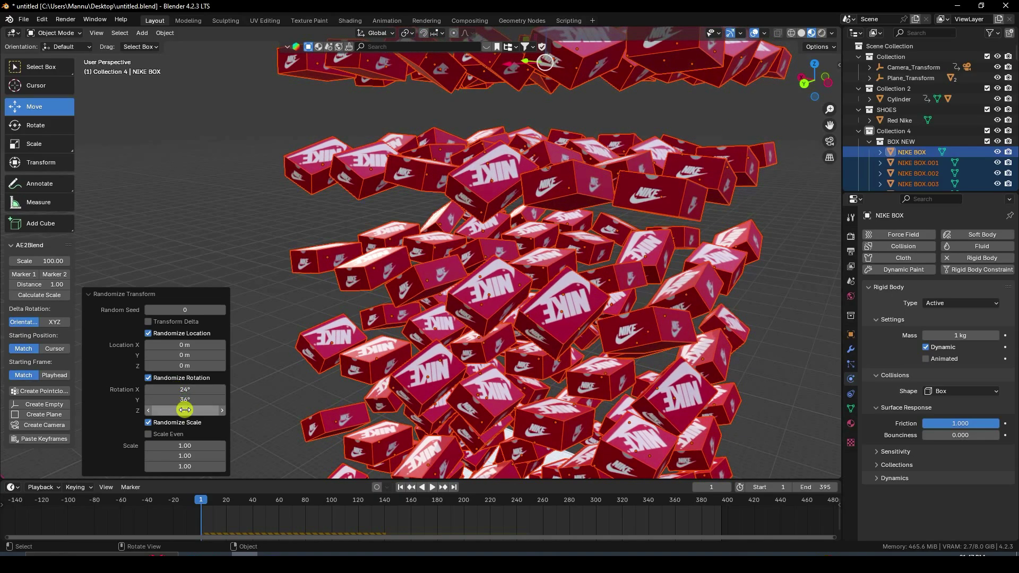
pyautogui.moveTo(184, 410); pyautogui.dragTo(770, 142)
pyautogui.moveTo(579, 206); pyautogui.dragTo(4, 47, button='middle')
pyautogui.click(186, 130)
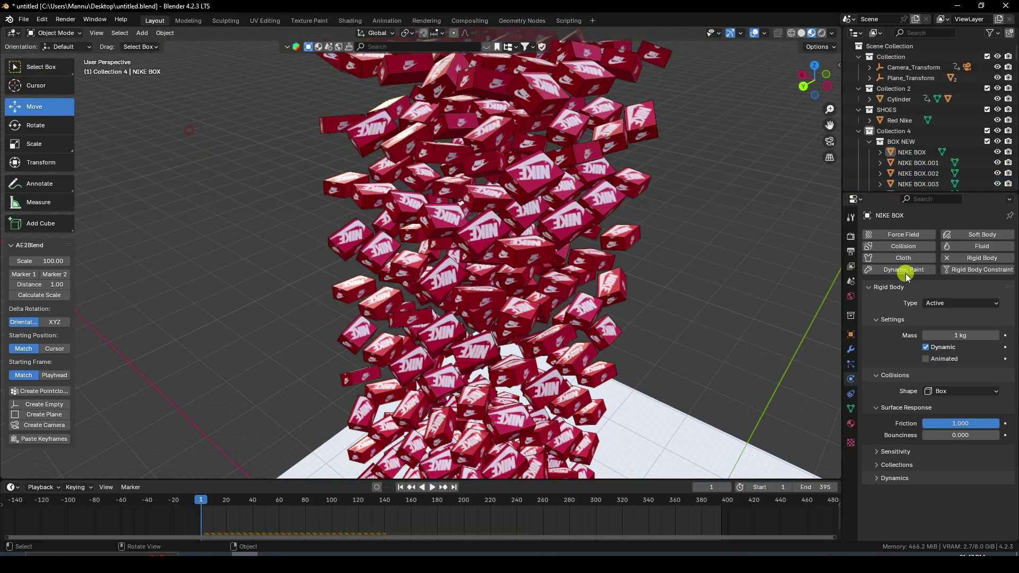
# Step: Set the Rigid Body World cache to simulate from frame 110 to 395 and bake it
pyautogui.click(852, 282)
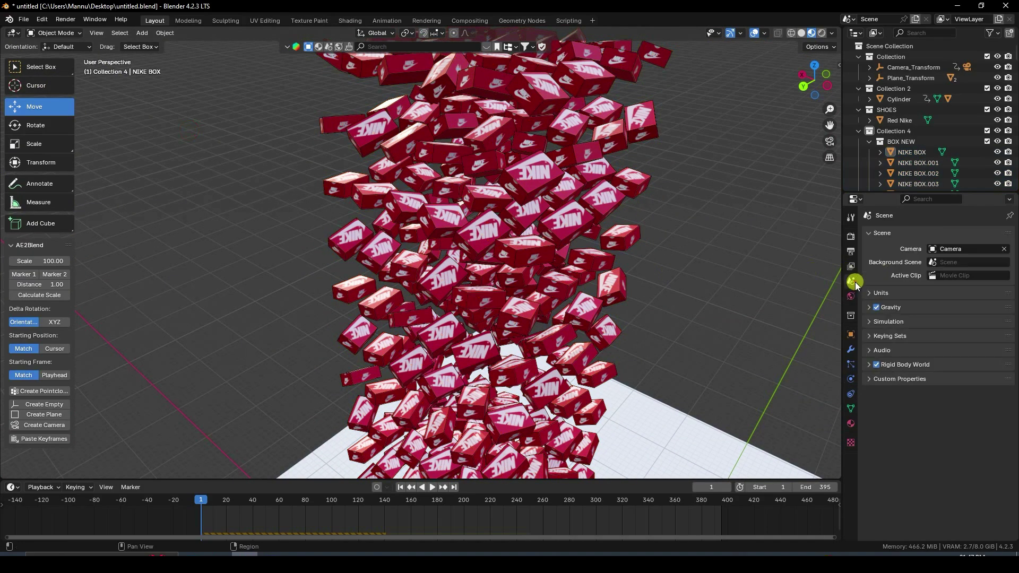
pyautogui.click(871, 364)
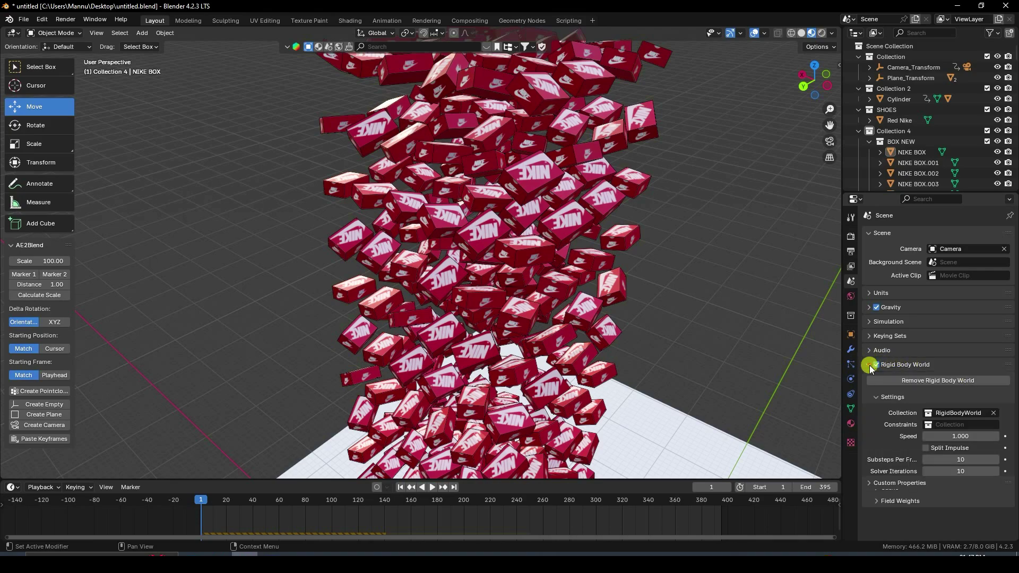
pyautogui.click(894, 487)
pyautogui.scroll(-5, 894, 478)
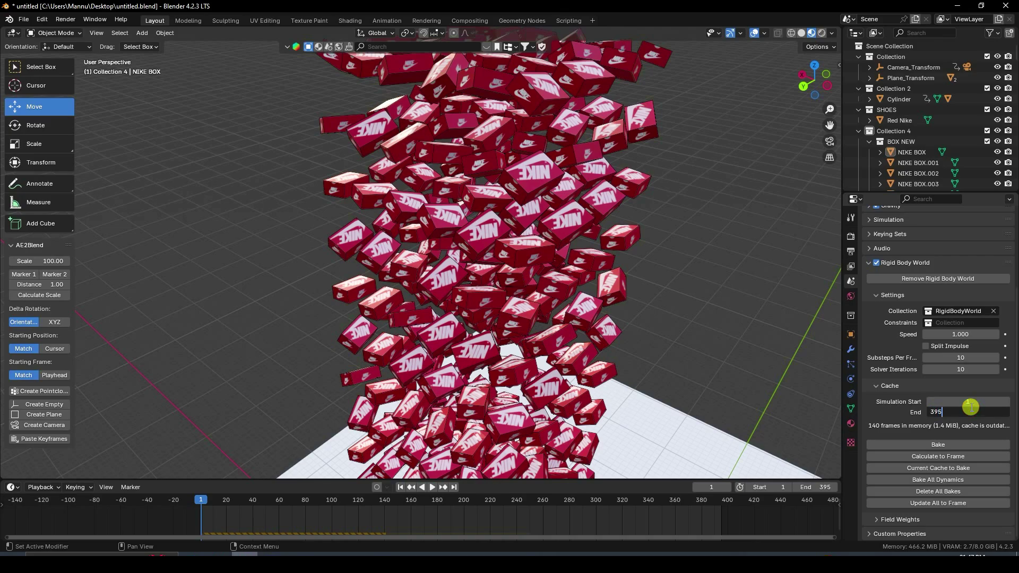
pyautogui.scroll(-5, 687, 343)
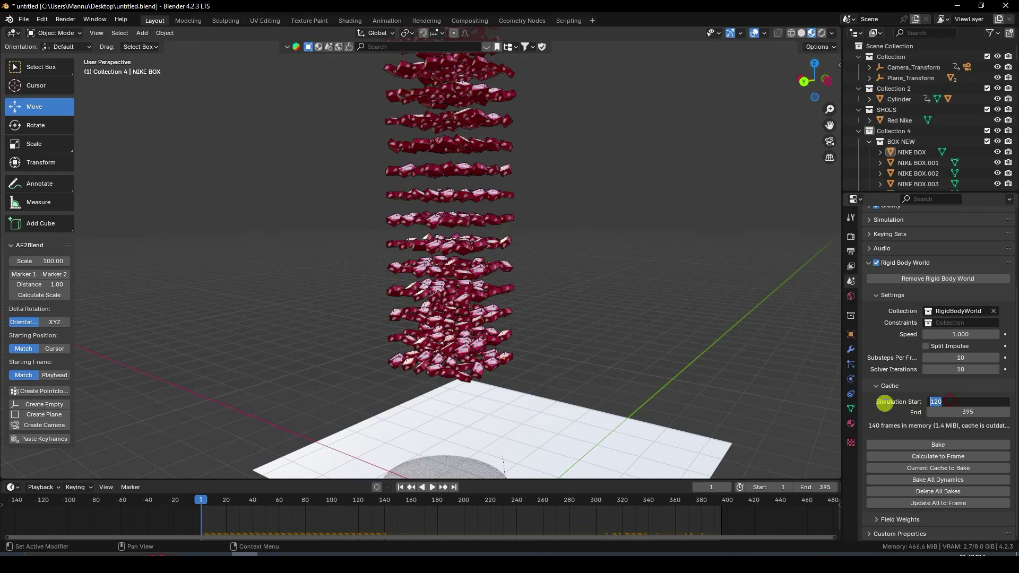
pyautogui.click(957, 447)
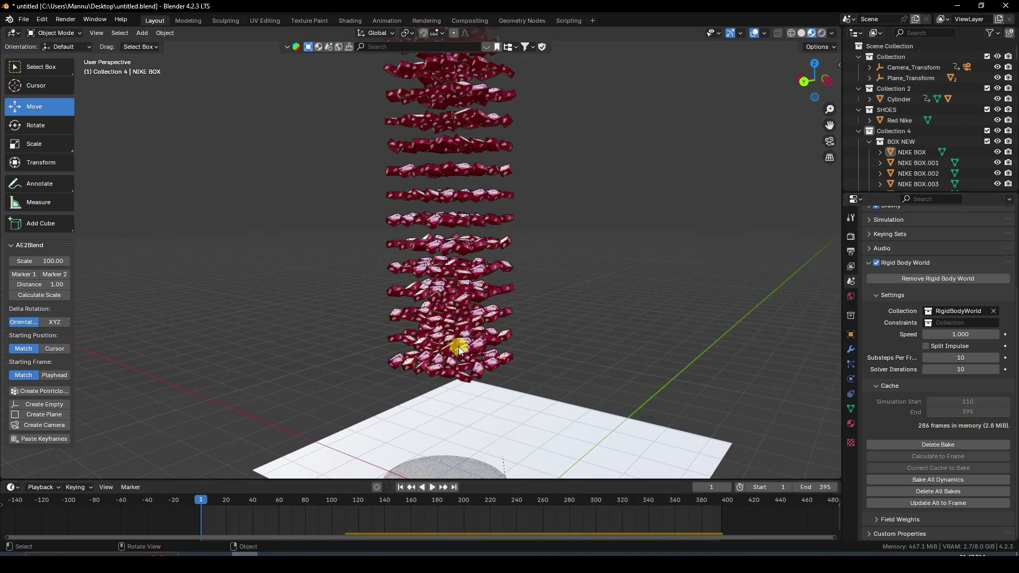
# Step: Play the baked simulation through the camera to check the falling boxes, and return to frame 1
pyautogui.press('KP_0')
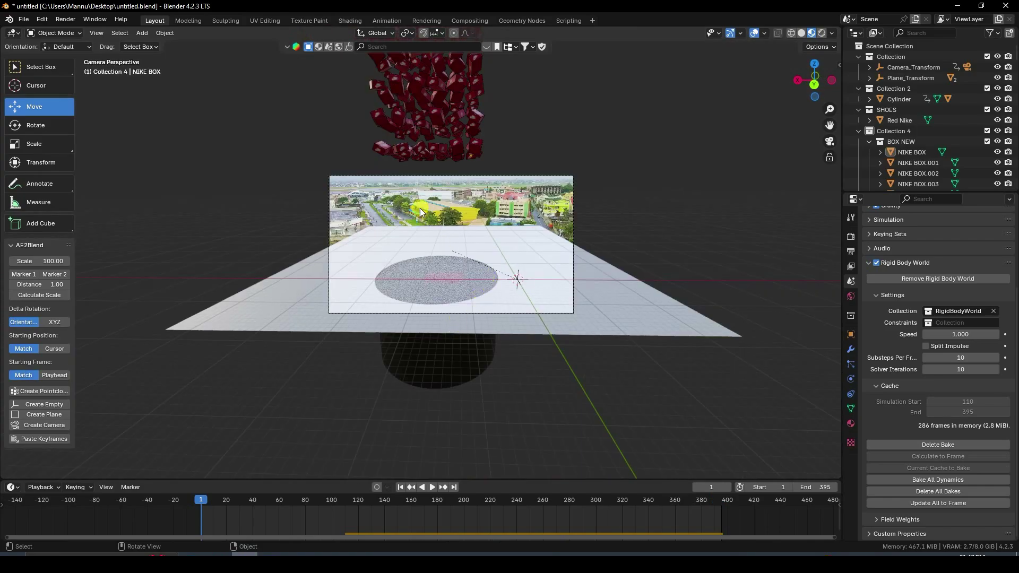
pyautogui.press('Home')
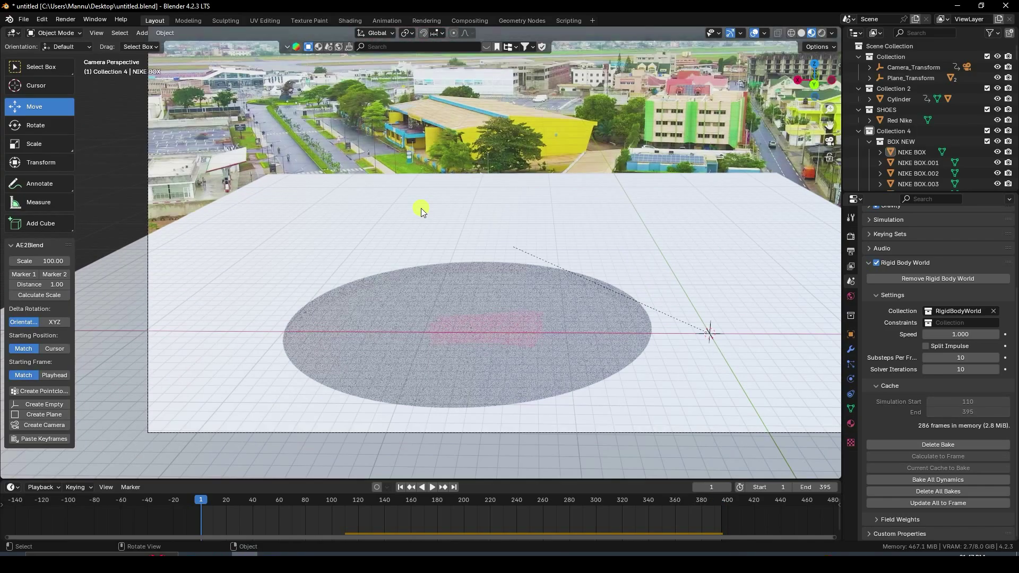
pyautogui.click(432, 488)
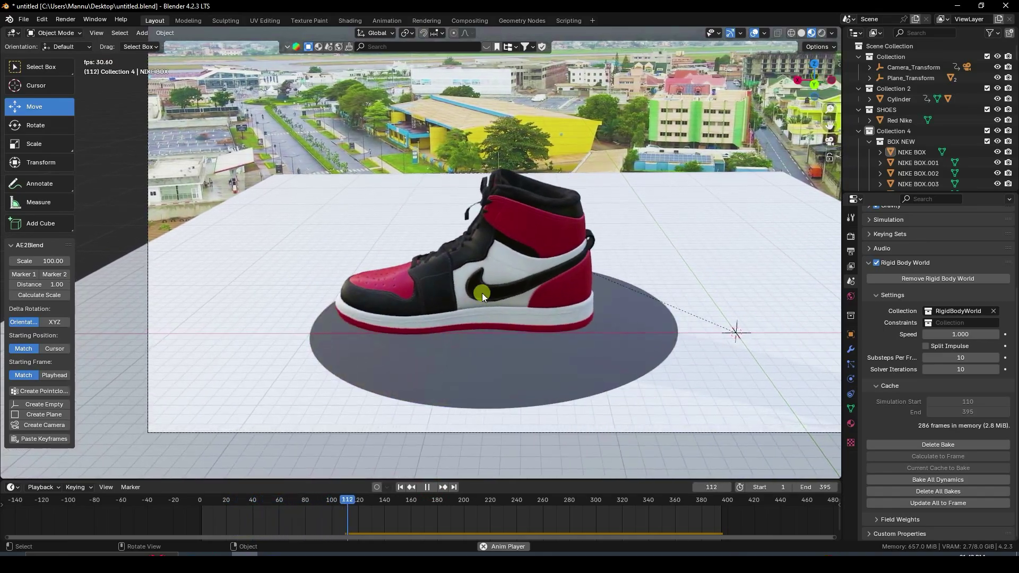
pyautogui.scroll(-1, 479, 373)
pyautogui.press('Home')
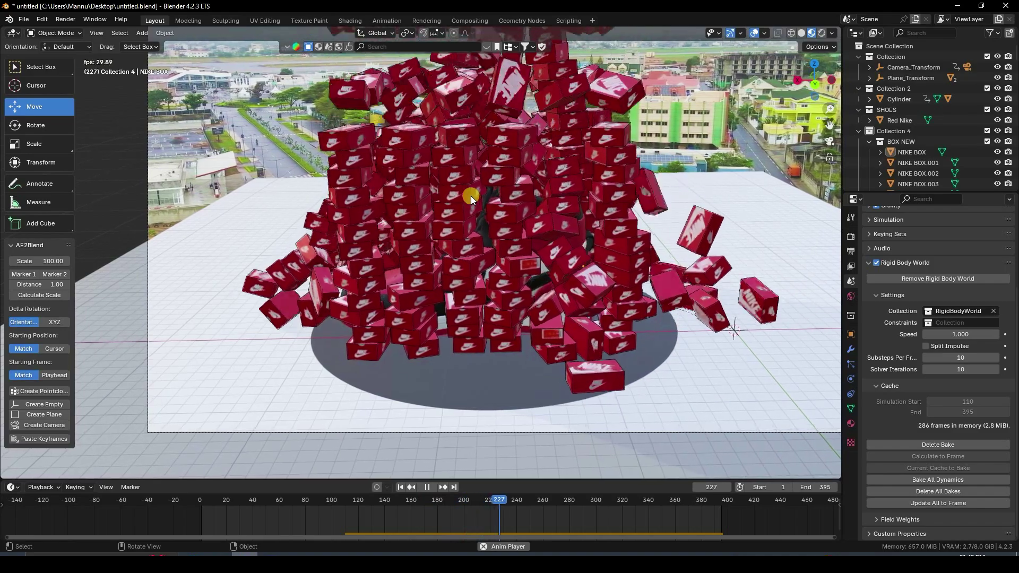
pyautogui.scroll(-1, 462, 241)
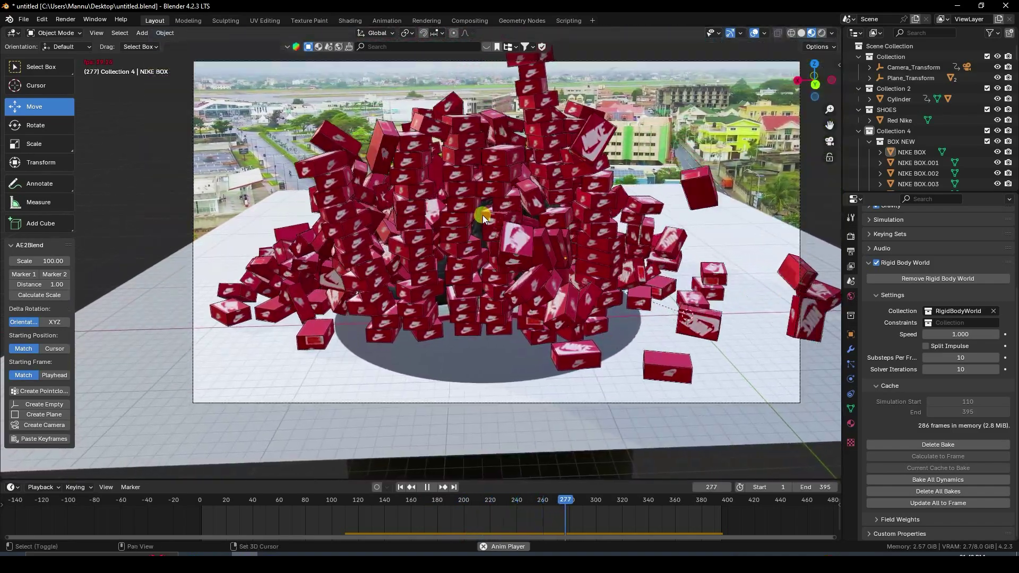
pyautogui.keyDown('shift'); pyautogui.moveTo(483, 215); pyautogui.dragTo(457, 257, button='middle'); pyautogui.keyUp('shift')
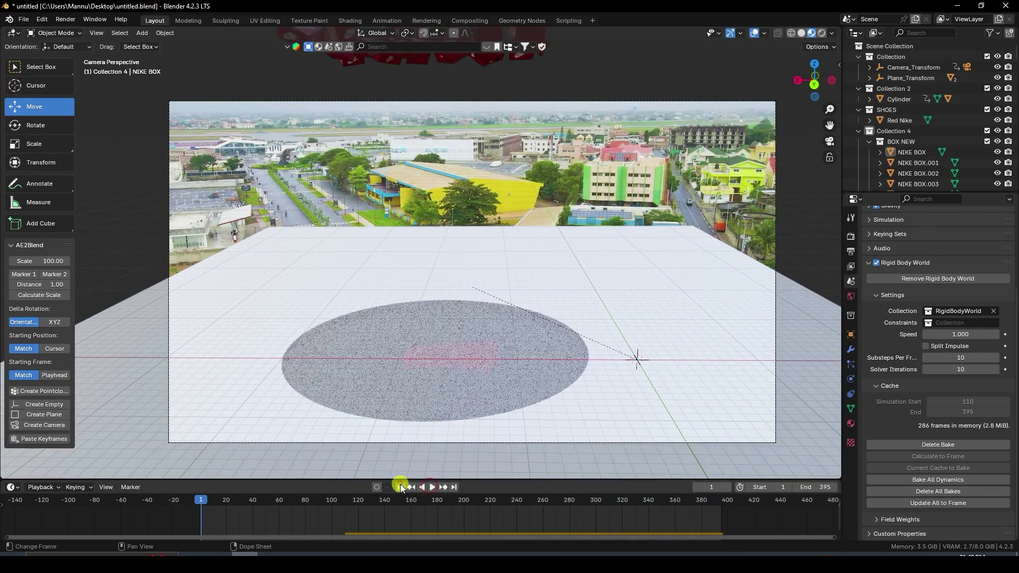
pyautogui.click(401, 488)
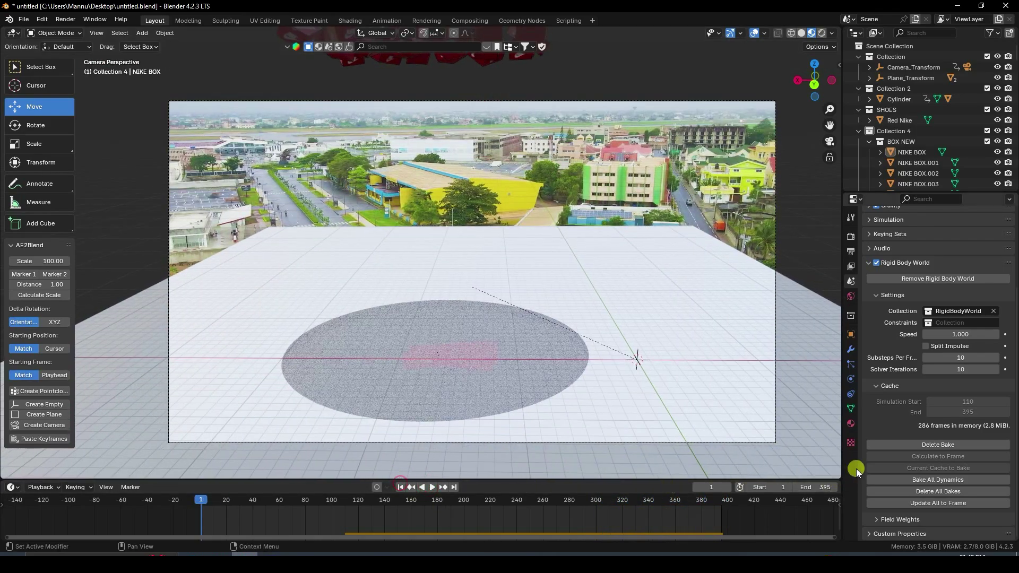
# Step: Delete the rigid body bake and select the Red Nike shoe beneath the lid
pyautogui.click(925, 445)
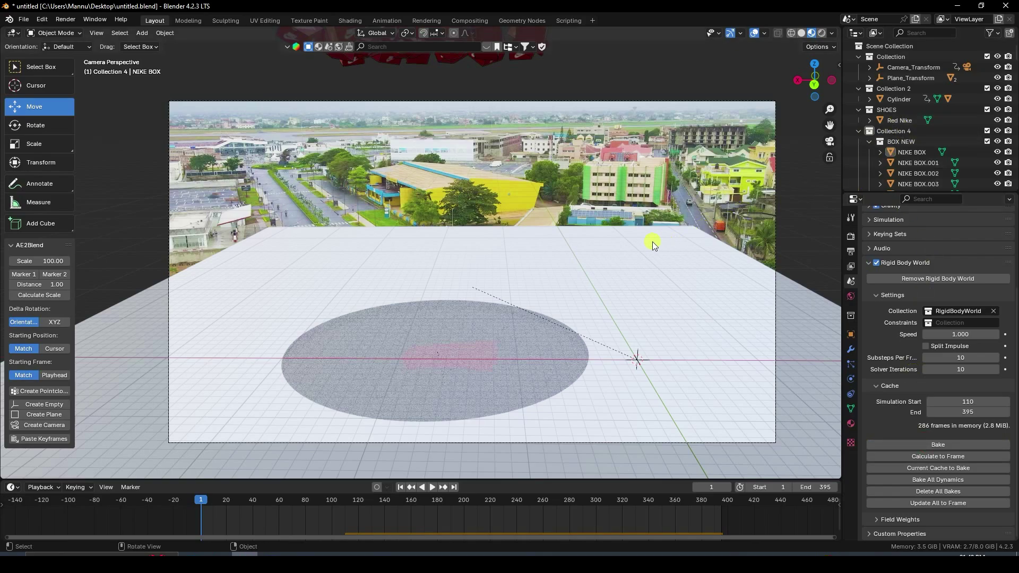
pyautogui.moveTo(652, 241); pyautogui.dragTo(546, 205, button='middle')
pyautogui.click(378, 327)
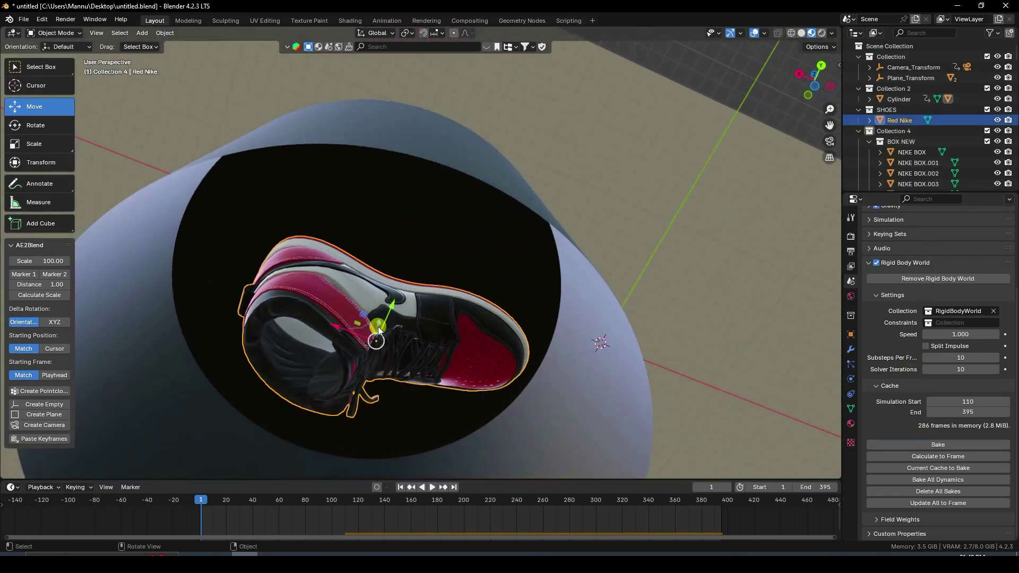
pyautogui.moveTo(378, 326); pyautogui.dragTo(403, 467, button='middle')
# Step: Set the Red Nike shoe's Y rotation to 0° at frame 240 and keyframe its Z rotation there at 90°
pyautogui.moveTo(450, 497); pyautogui.dragTo(517, 511)
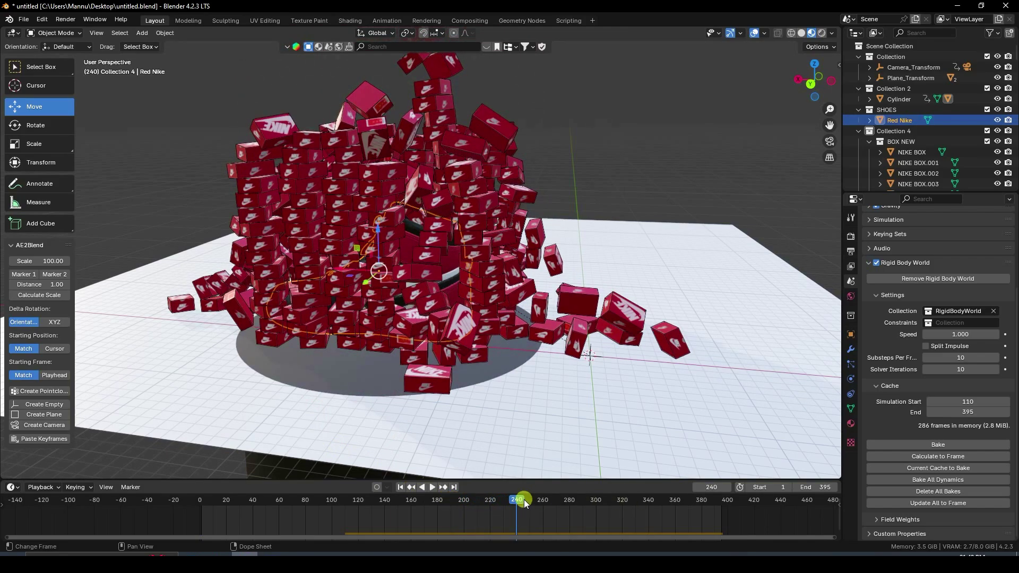
pyautogui.click(851, 336)
pyautogui.scroll(2, 943, 304)
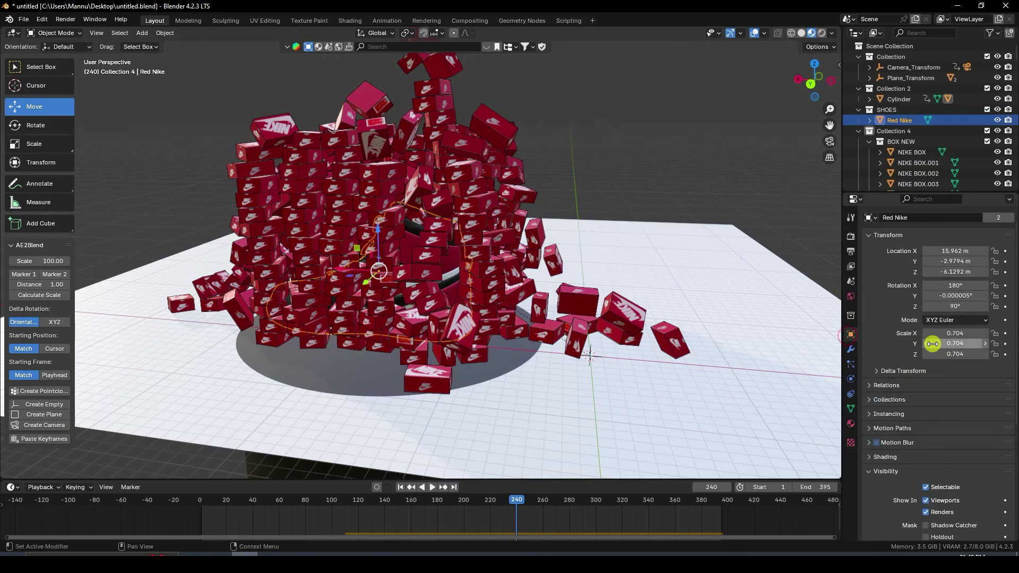
pyautogui.write('49')
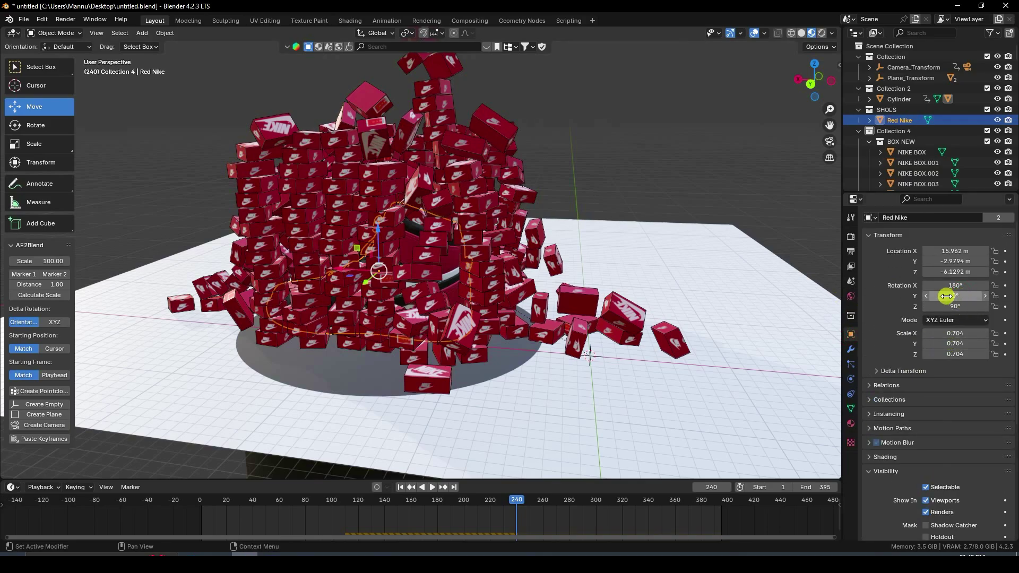
pyautogui.press('Return')
pyautogui.hotkey('ctrl', 'z')
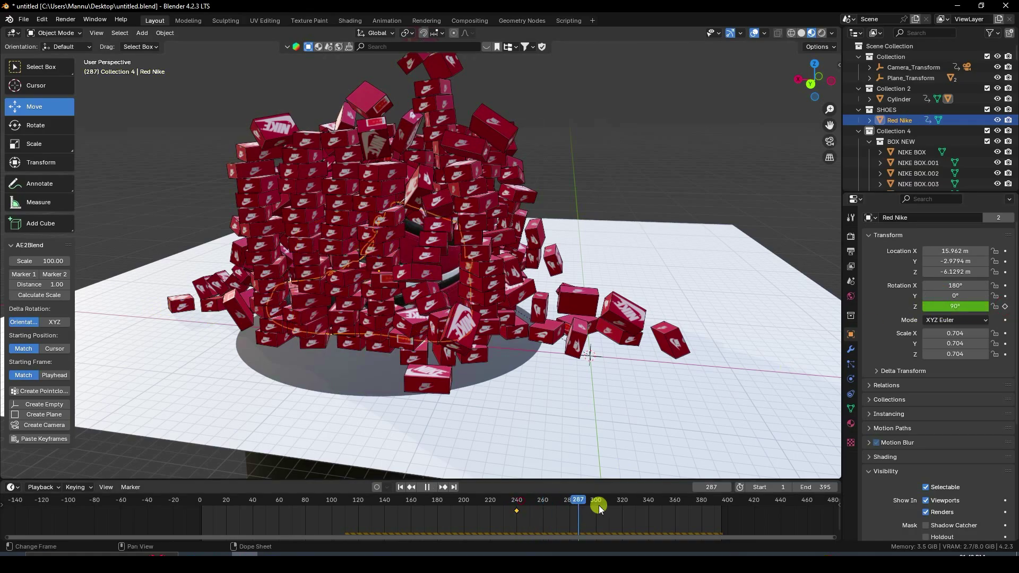
# Step: Keyframe the shoe's Z rotation at 444° on frame 340, play briefly from the start, and return to frame 1
pyautogui.moveTo(965, 313); pyautogui.dragTo(335, 347)
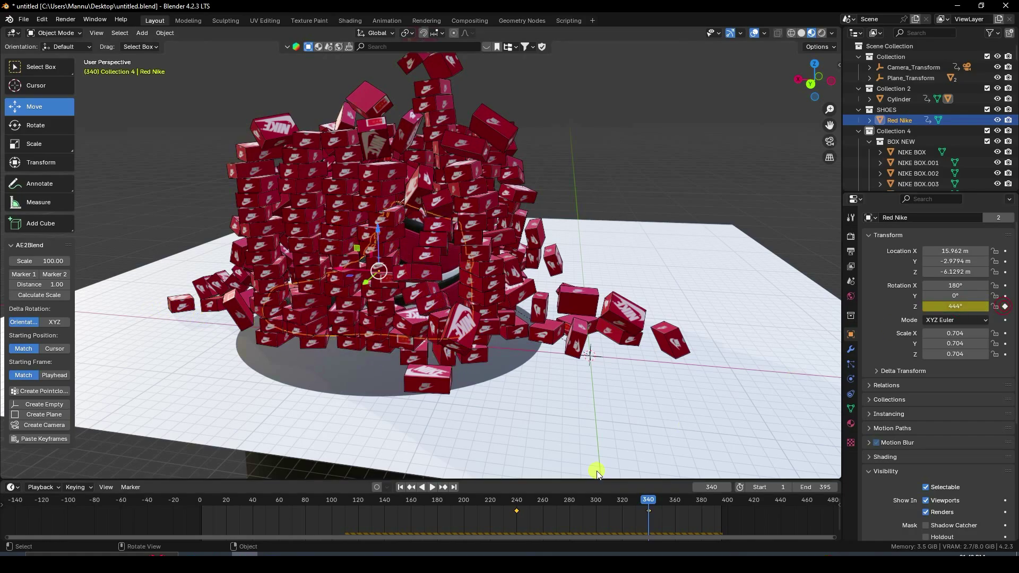
pyautogui.click(397, 487)
pyautogui.click(433, 487)
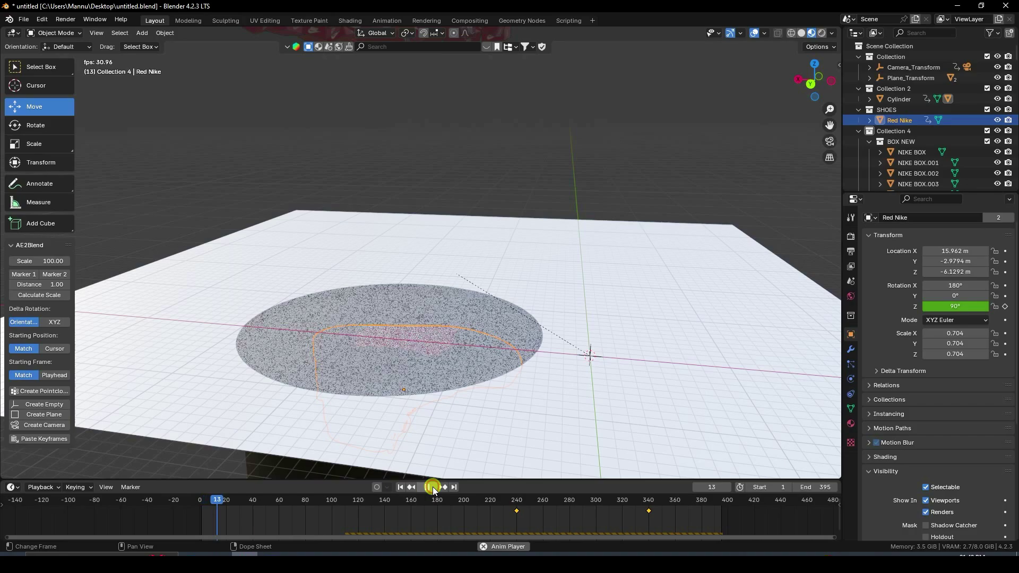
pyautogui.click(400, 488)
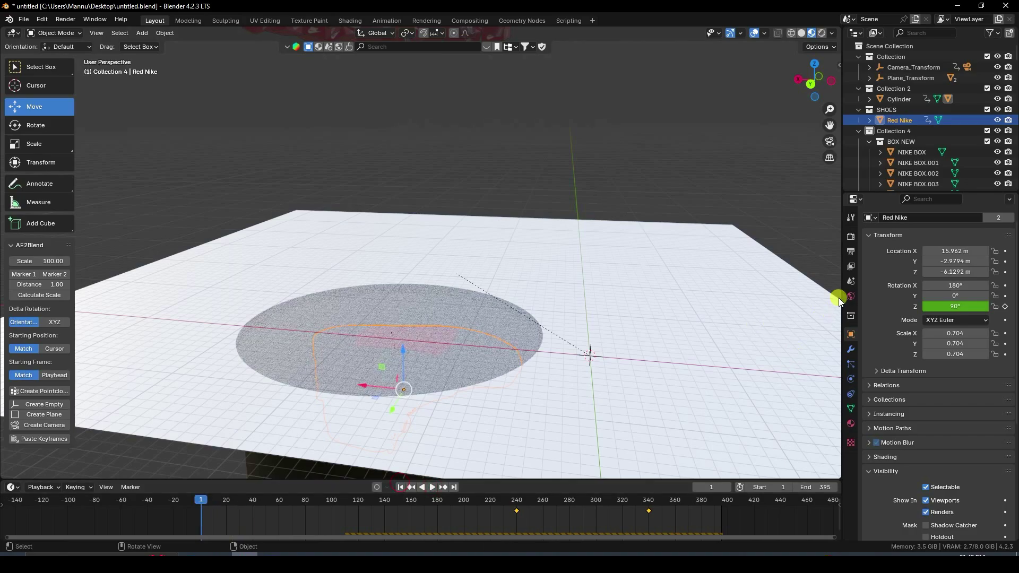
# Step: Bake the Rigid Body World cache again with the shoe's rotation animation and deselect the shoe
pyautogui.click(850, 281)
pyautogui.click(934, 444)
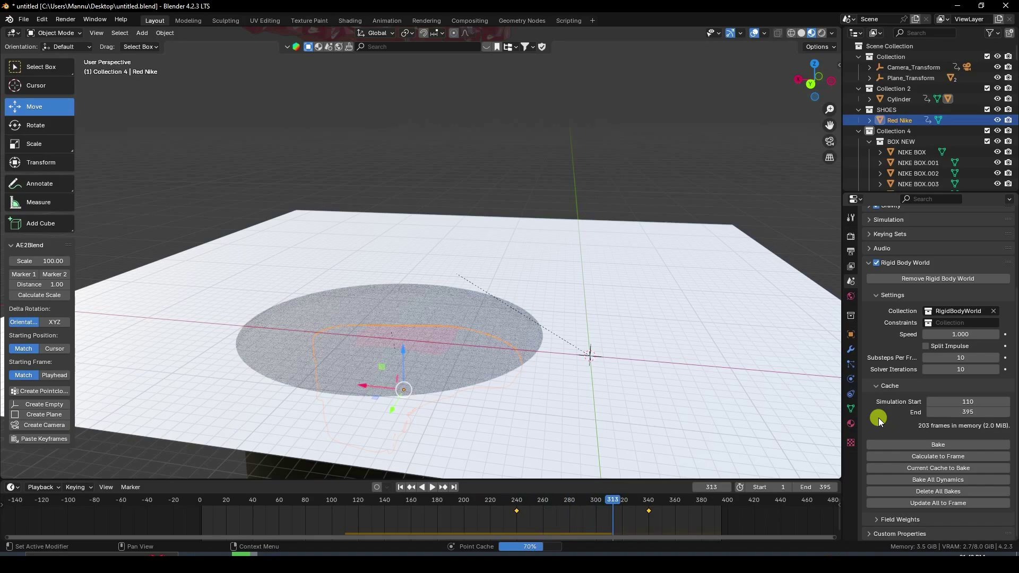
pyautogui.click(369, 170)
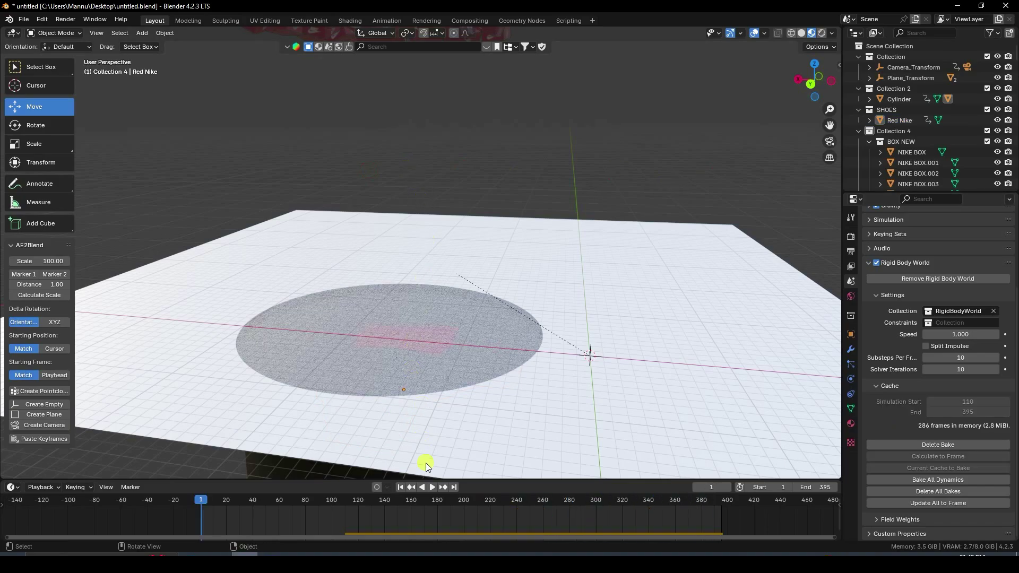
# Step: Play the new bake from the free and camera views, stop it, and scrub back to frame 325
pyautogui.click(432, 488)
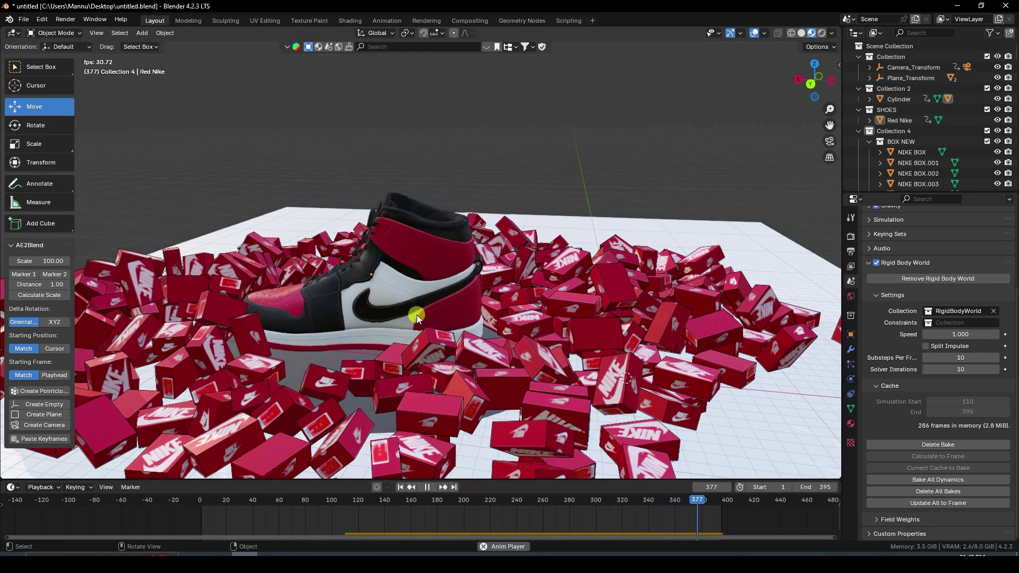
pyautogui.press('KP_0')
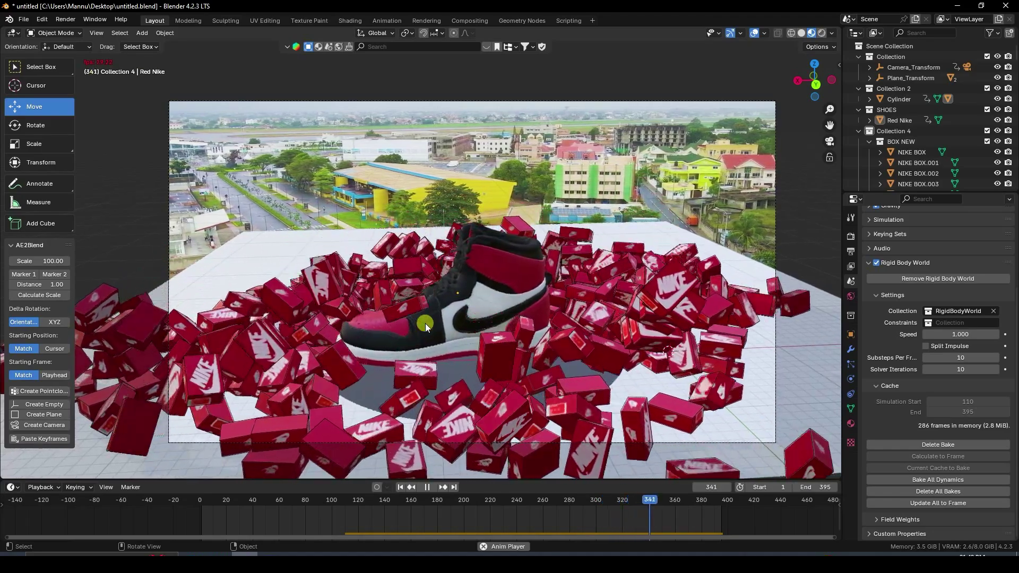
pyautogui.click(427, 487)
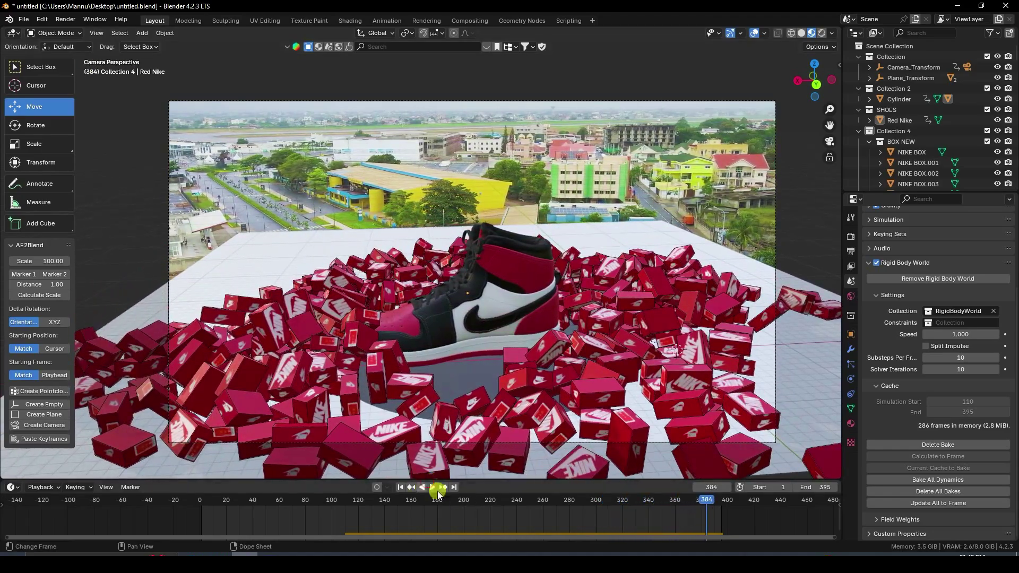
pyautogui.moveTo(713, 503); pyautogui.dragTo(629, 505)
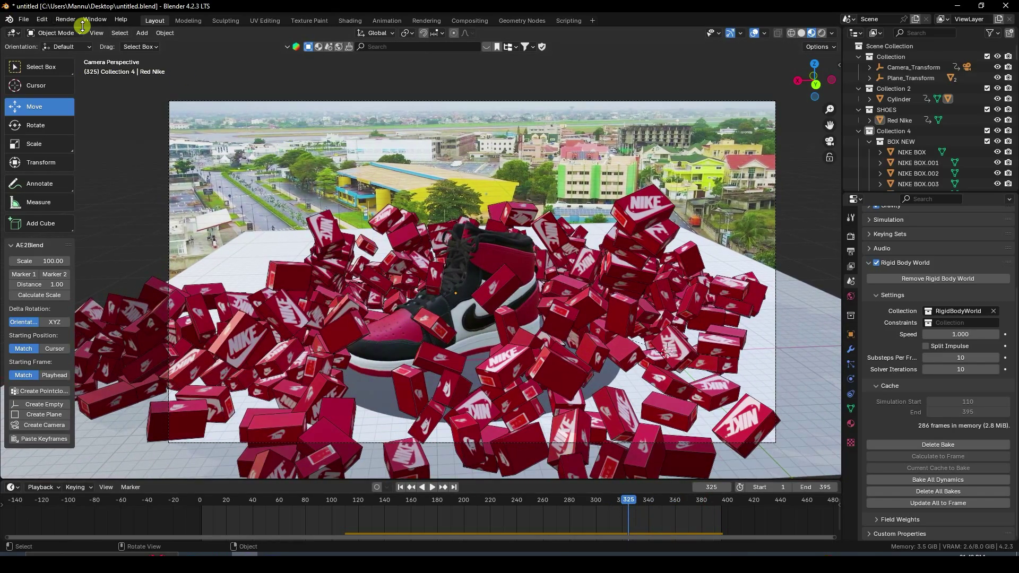
# Step: Render frame 325 as a still image and close the render window
pyautogui.click(65, 20)
pyautogui.click(78, 31)
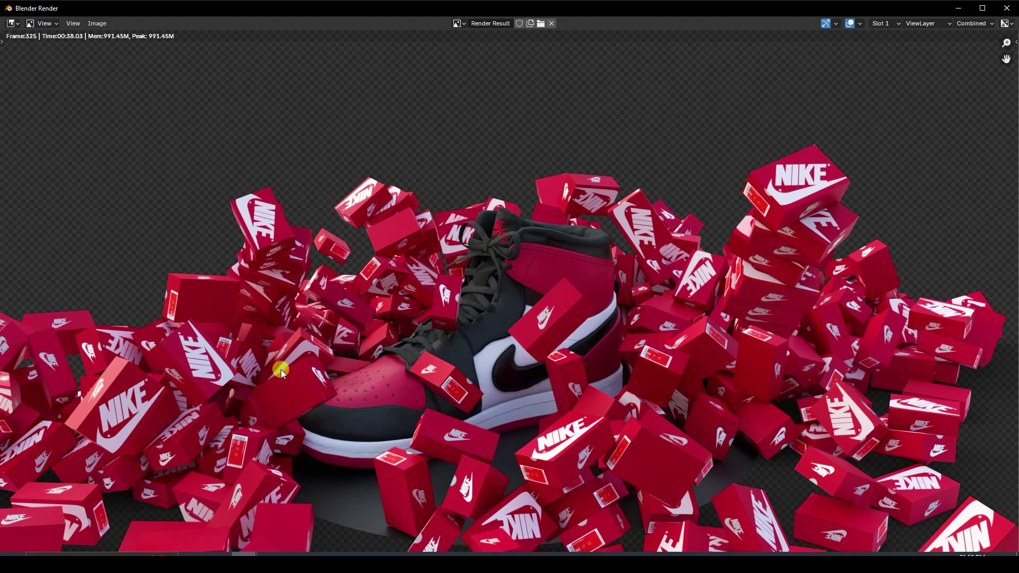
pyautogui.click(1007, 8)
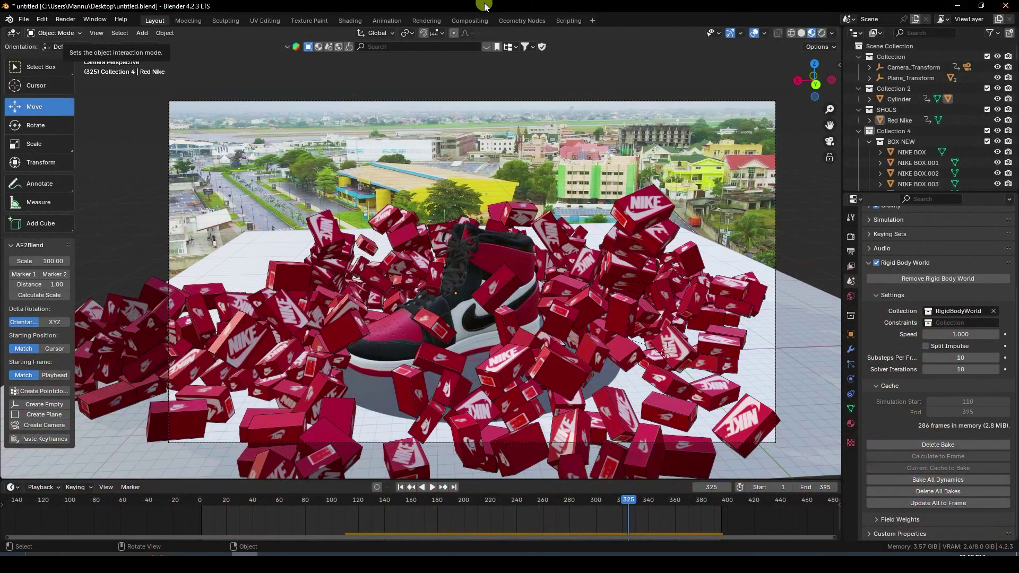
# Step: Enable compositing nodes, space the Composite node away from Render Layers, and add a Viewer node below it
pyautogui.click(475, 19)
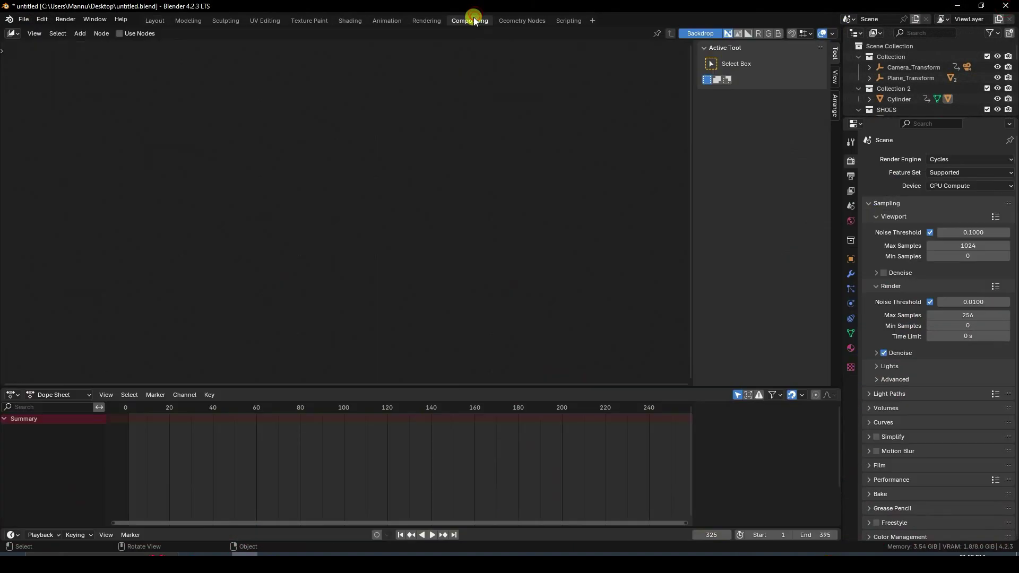
pyautogui.click(119, 34)
pyautogui.moveTo(313, 272); pyautogui.dragTo(436, 273)
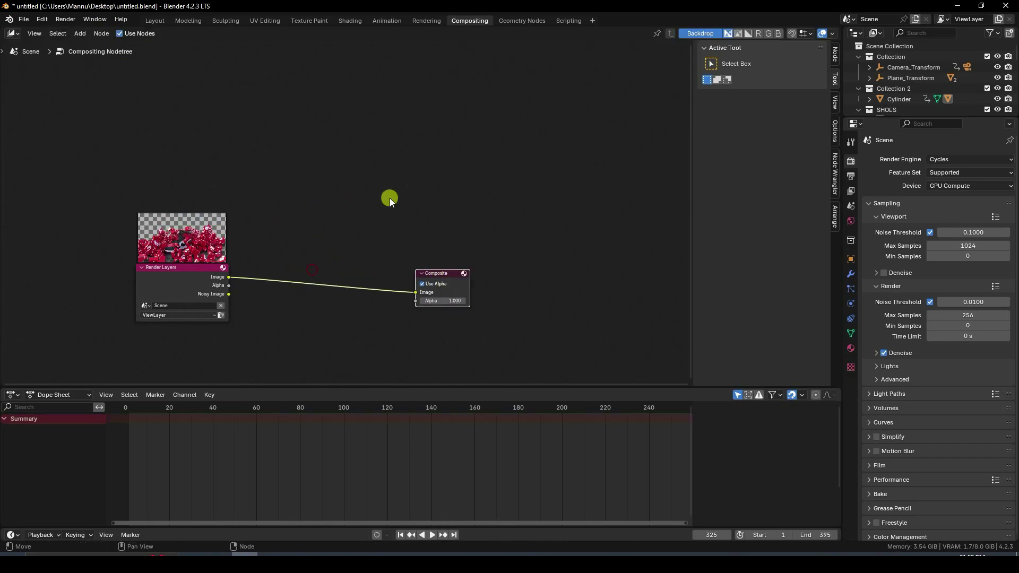
pyautogui.hotkey('shift', 'a')
pyautogui.click(390, 198)
pyautogui.click(440, 228)
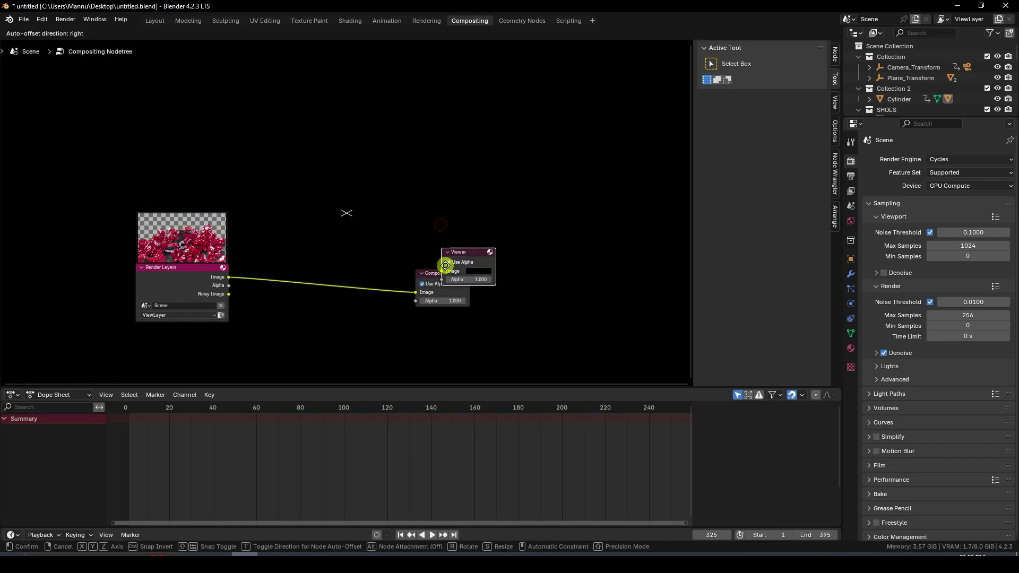
pyautogui.click(416, 330)
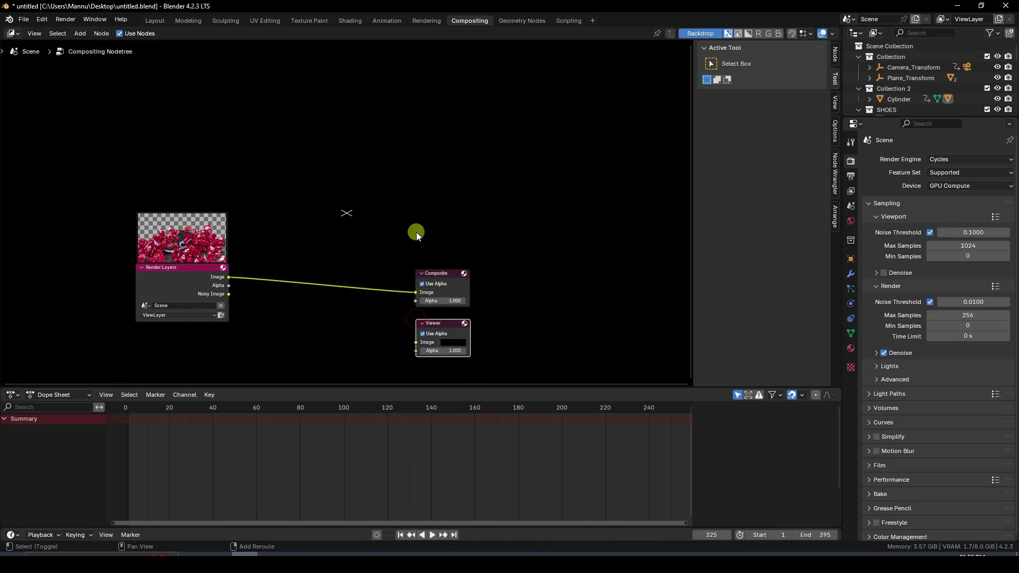
# Step: Insert an Alpha Over node between Render Layers and Composite, with the render feeding its second Image input
pyautogui.hotkey('shift', 'a')
pyautogui.click(416, 232)
pyautogui.click(470, 273)
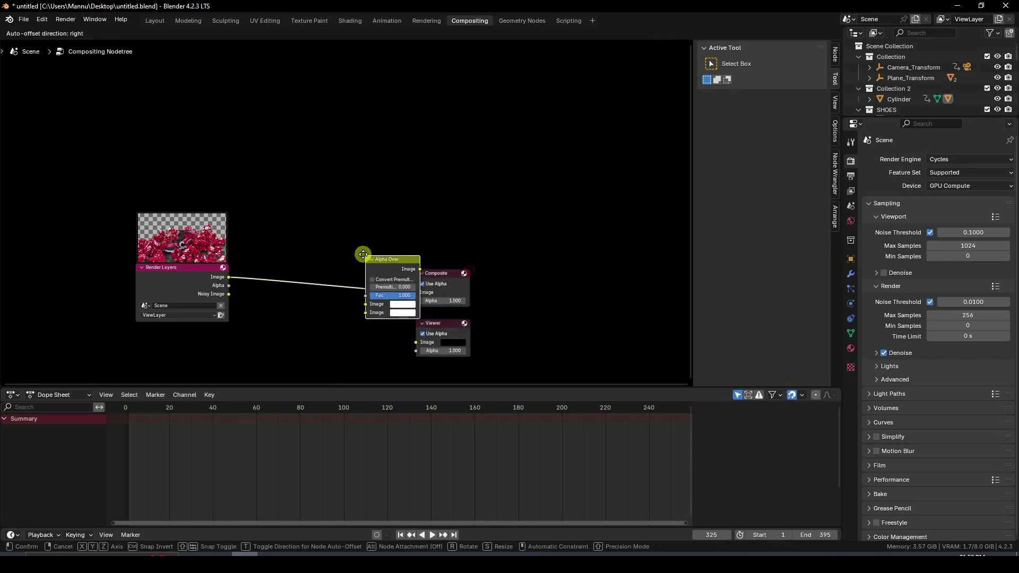
pyautogui.click(339, 256)
pyautogui.scroll(2, 191, 276)
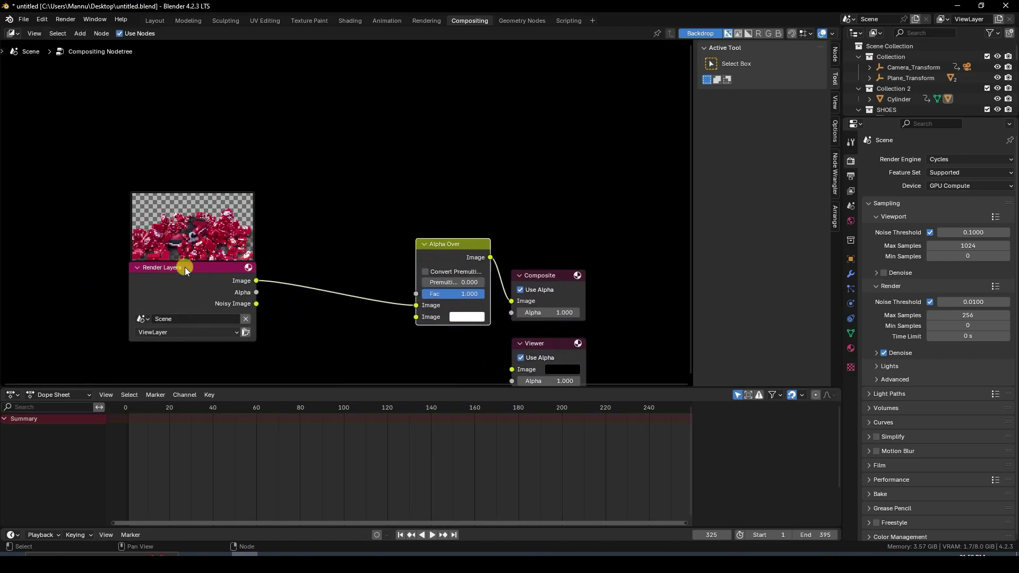
pyautogui.moveTo(409, 306); pyautogui.dragTo(416, 317)
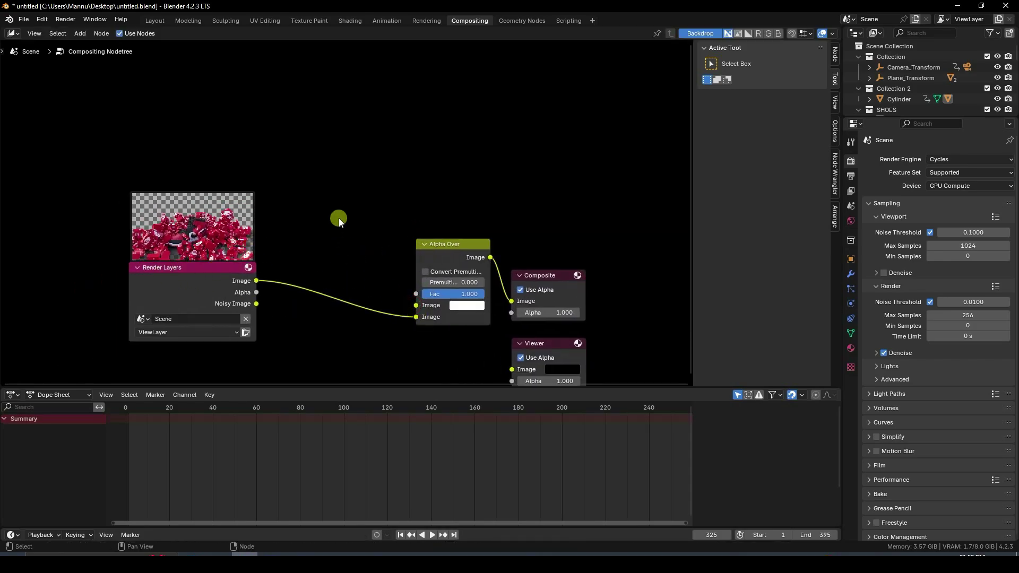
# Step: Add a Movie Clip node above Render Layers, link it to Alpha Over's first Image input, and load New Clip 11.mp4 from New Folder
pyautogui.hotkey('shift', 'a')
pyautogui.click(337, 218)
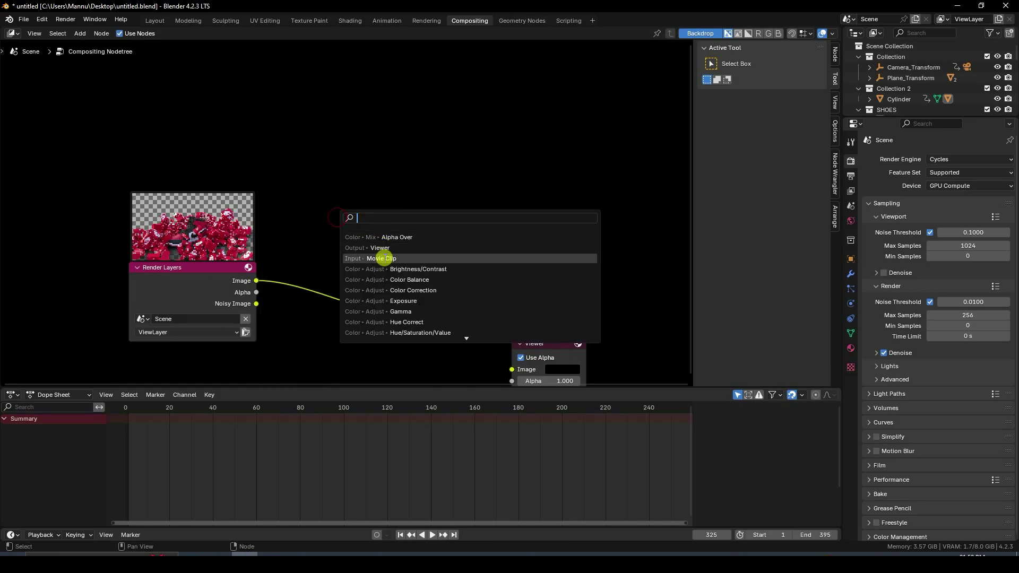
pyautogui.click(384, 258)
pyautogui.click(139, 91)
pyautogui.moveTo(210, 104); pyautogui.dragTo(419, 308)
pyautogui.click(183, 176)
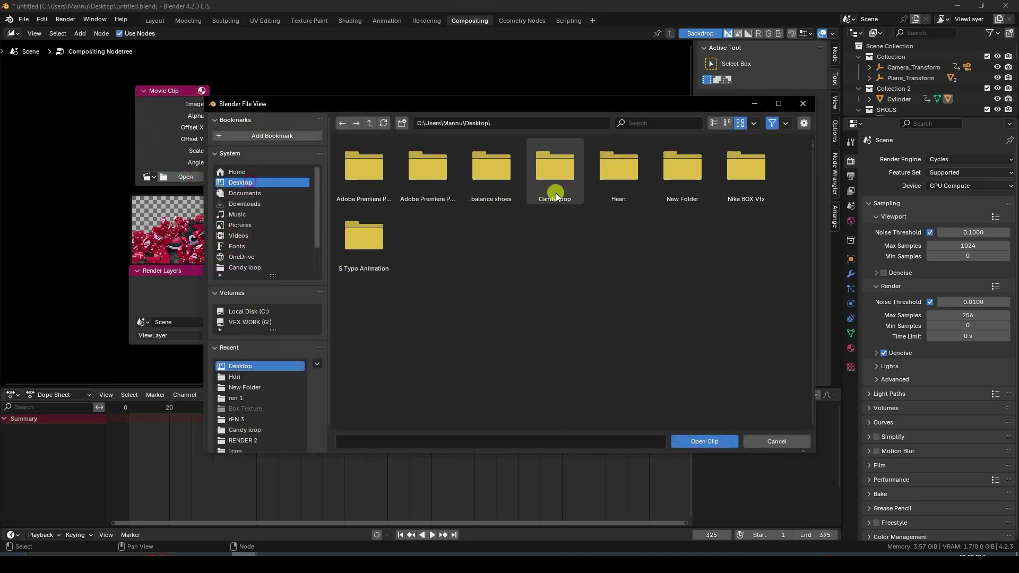
pyautogui.doubleClick(700, 186)
pyautogui.click(612, 195)
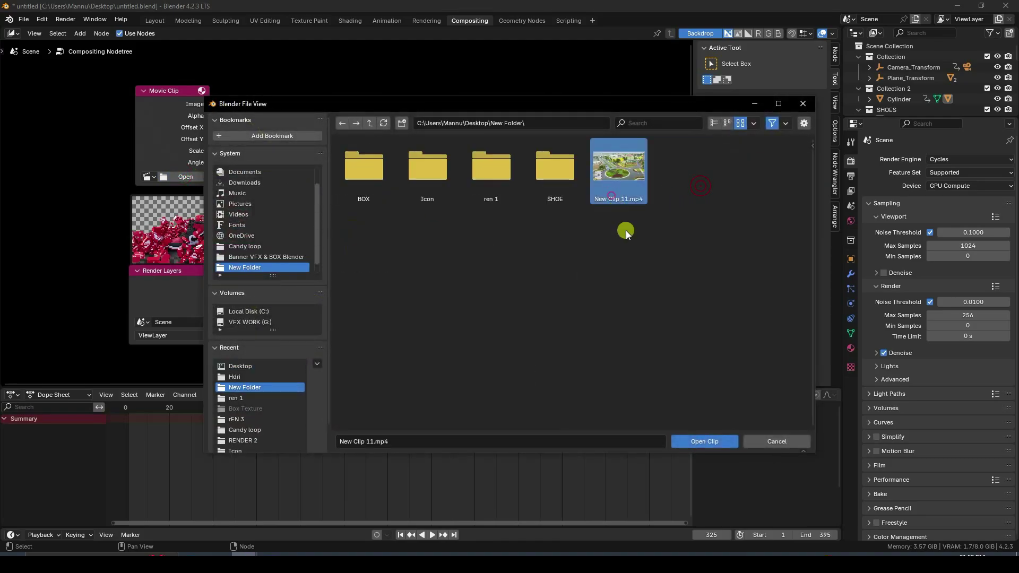
pyautogui.click(705, 442)
# Step: Move Alpha Over closer to Render Layers, link its output to the Viewer, and shrink the backdrop to show the full composite
pyautogui.moveTo(518, 229); pyautogui.dragTo(448, 186, button='middle')
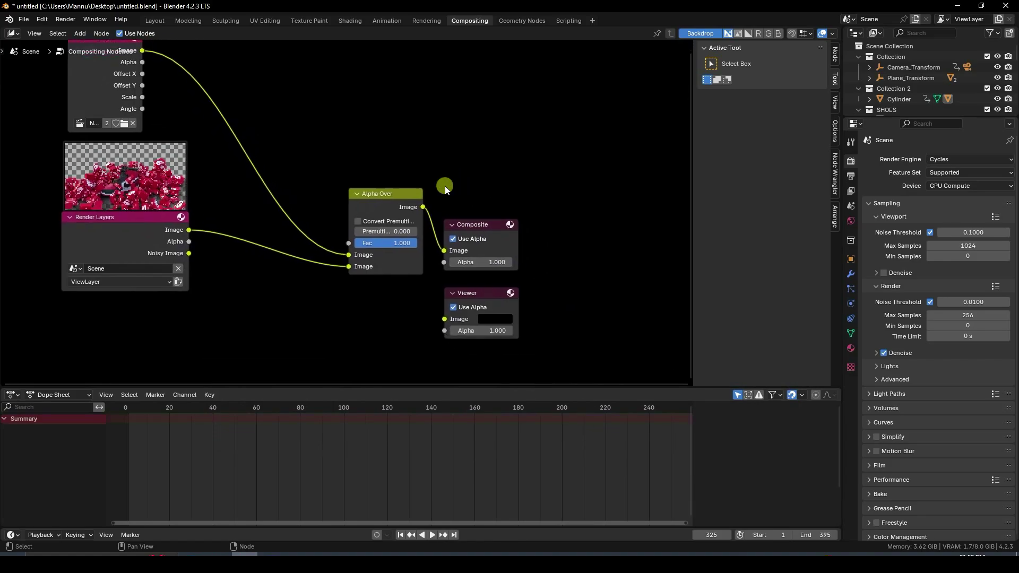
pyautogui.moveTo(395, 193); pyautogui.dragTo(341, 192)
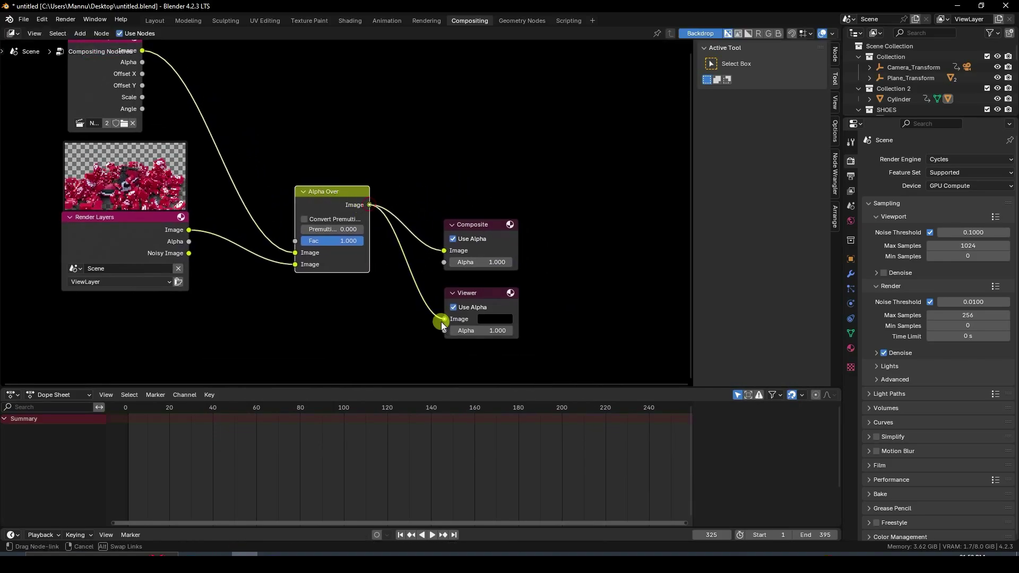
pyautogui.moveTo(441, 322); pyautogui.dragTo(444, 320)
pyautogui.press('v')
pyautogui.press('v')
pyautogui.press('v')
pyautogui.press('v')
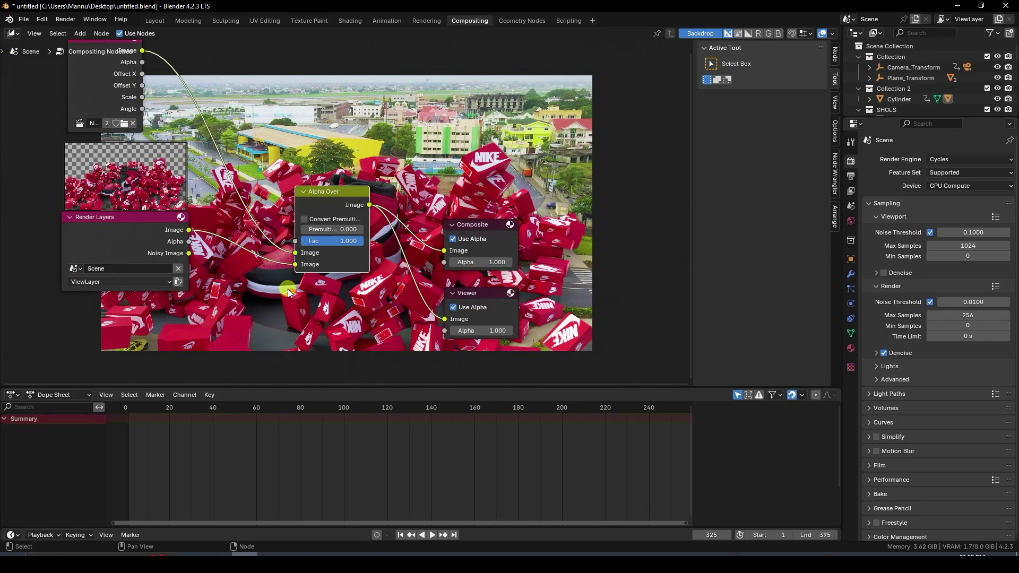
# Step: Return to the Layout workspace, render frame 314, inspect the composited image, and close the render window
pyautogui.click(153, 21)
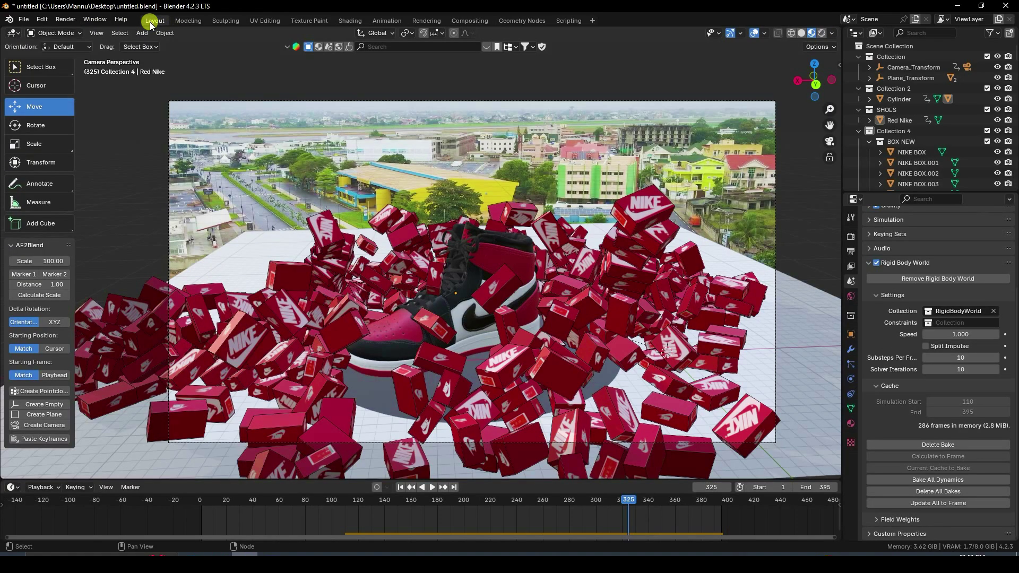
pyautogui.moveTo(616, 507)
pyautogui.mouseDown()
pyautogui.moveTo(636, 502)
pyautogui.moveTo(598, 501)
pyautogui.moveTo(614, 505)
pyautogui.mouseUp()
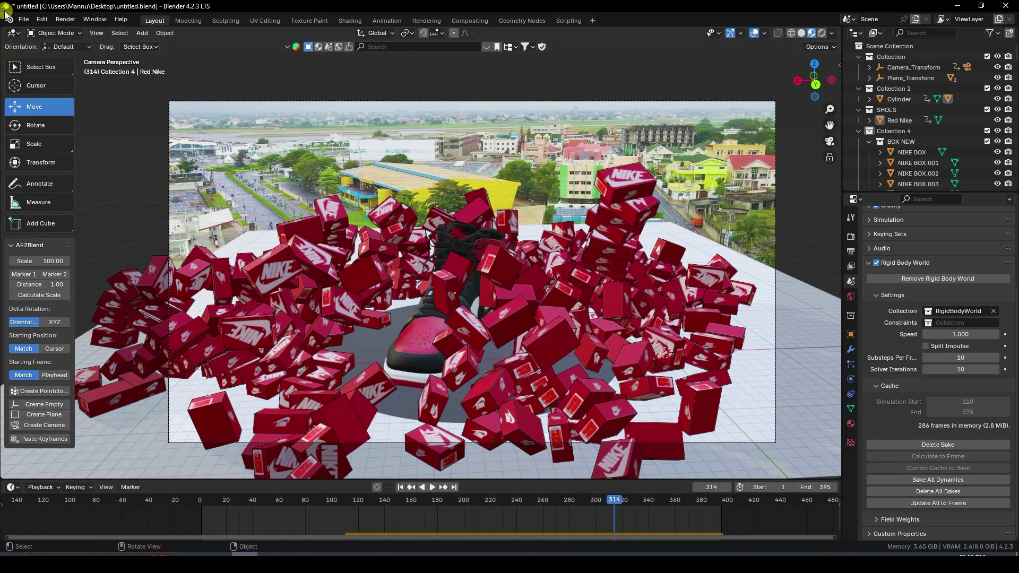
pyautogui.click(66, 20)
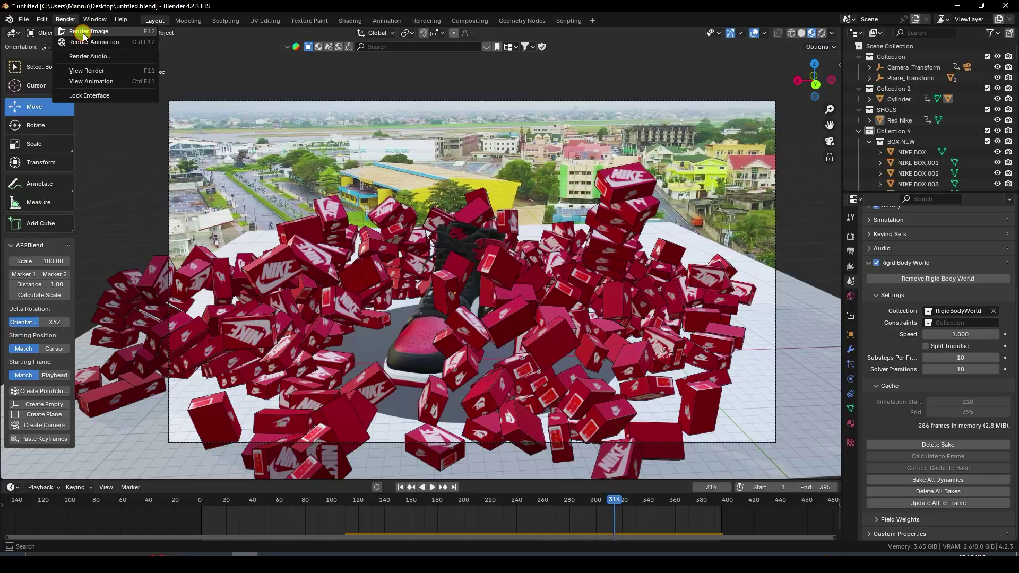
pyautogui.click(85, 32)
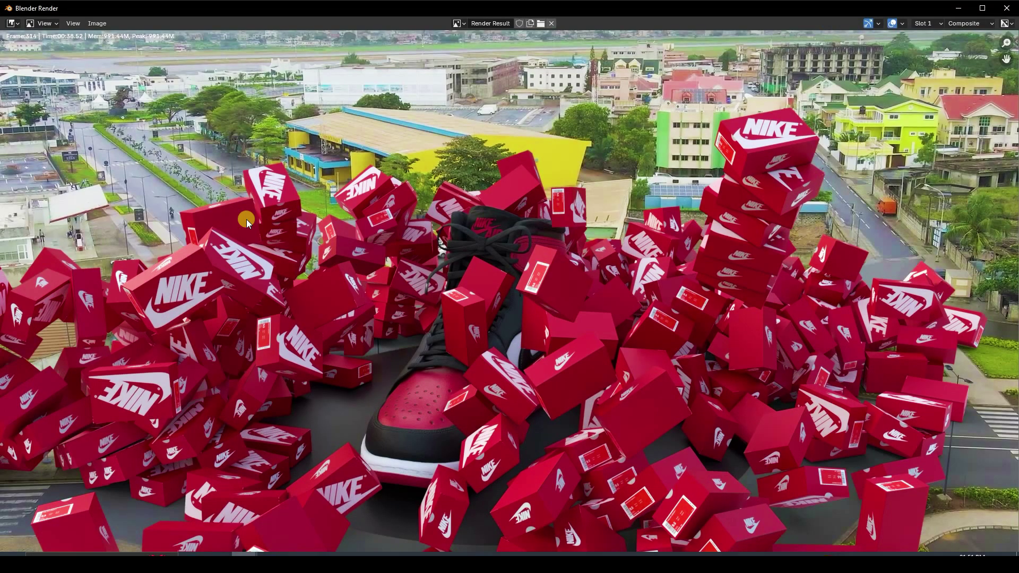
pyautogui.scroll(-2, 481, 310)
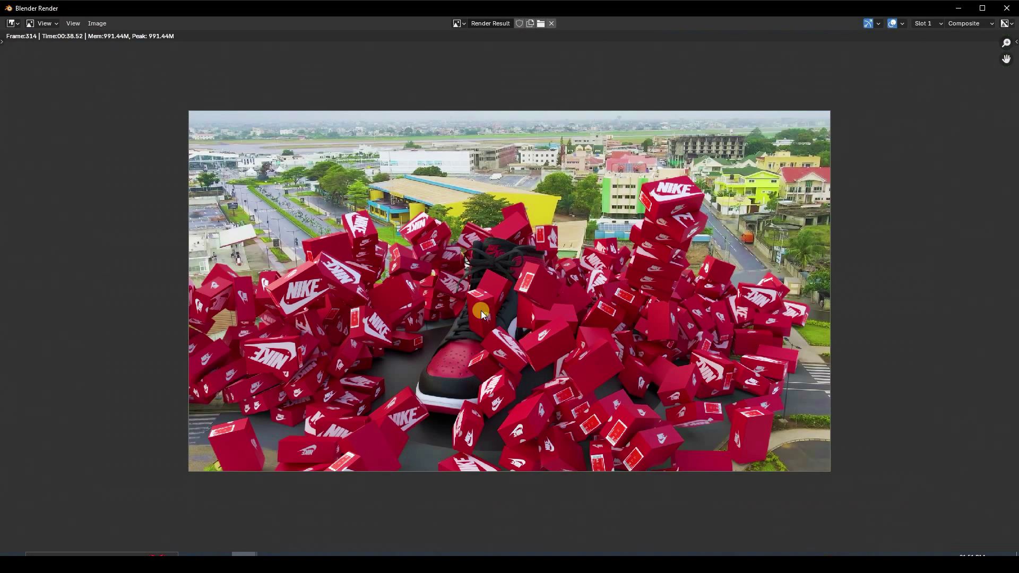
pyautogui.scroll(1, 481, 310)
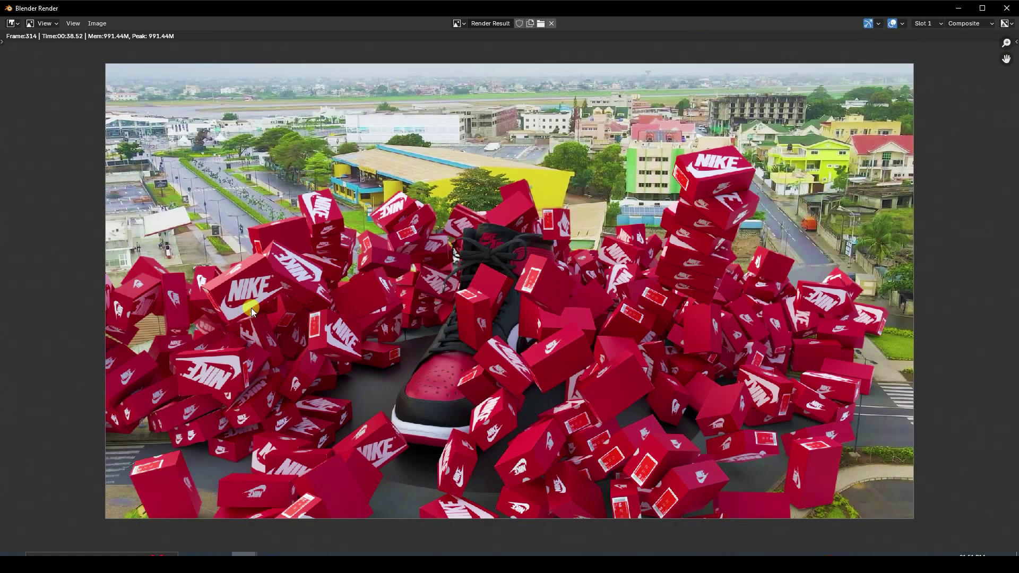
pyautogui.scroll(1, 266, 307)
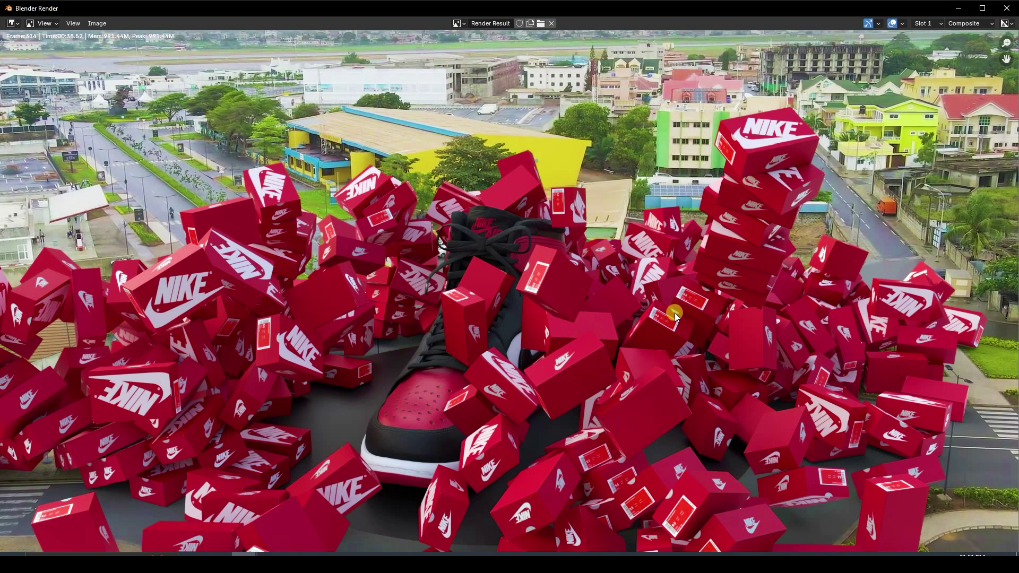
pyautogui.click(1008, 8)
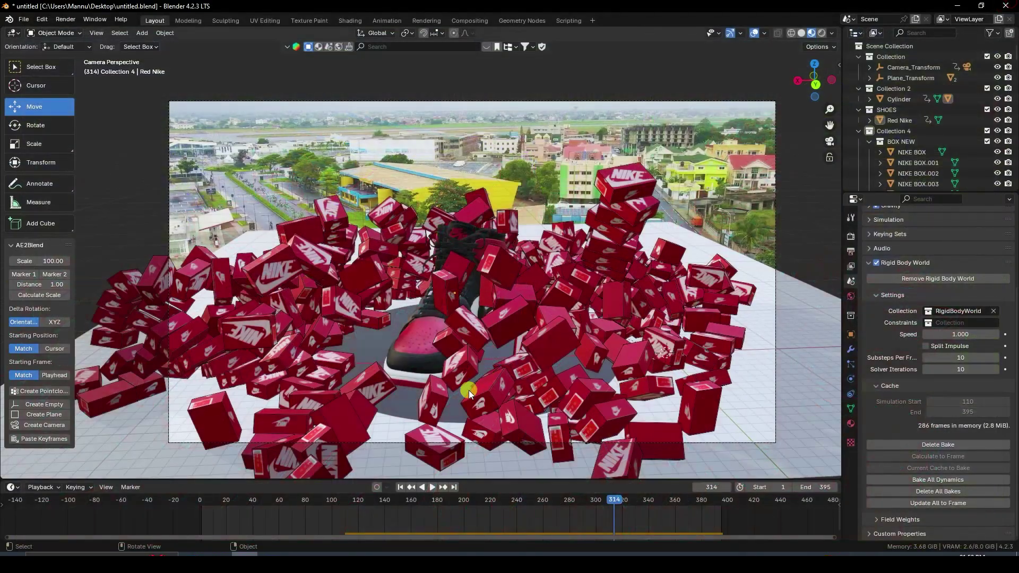